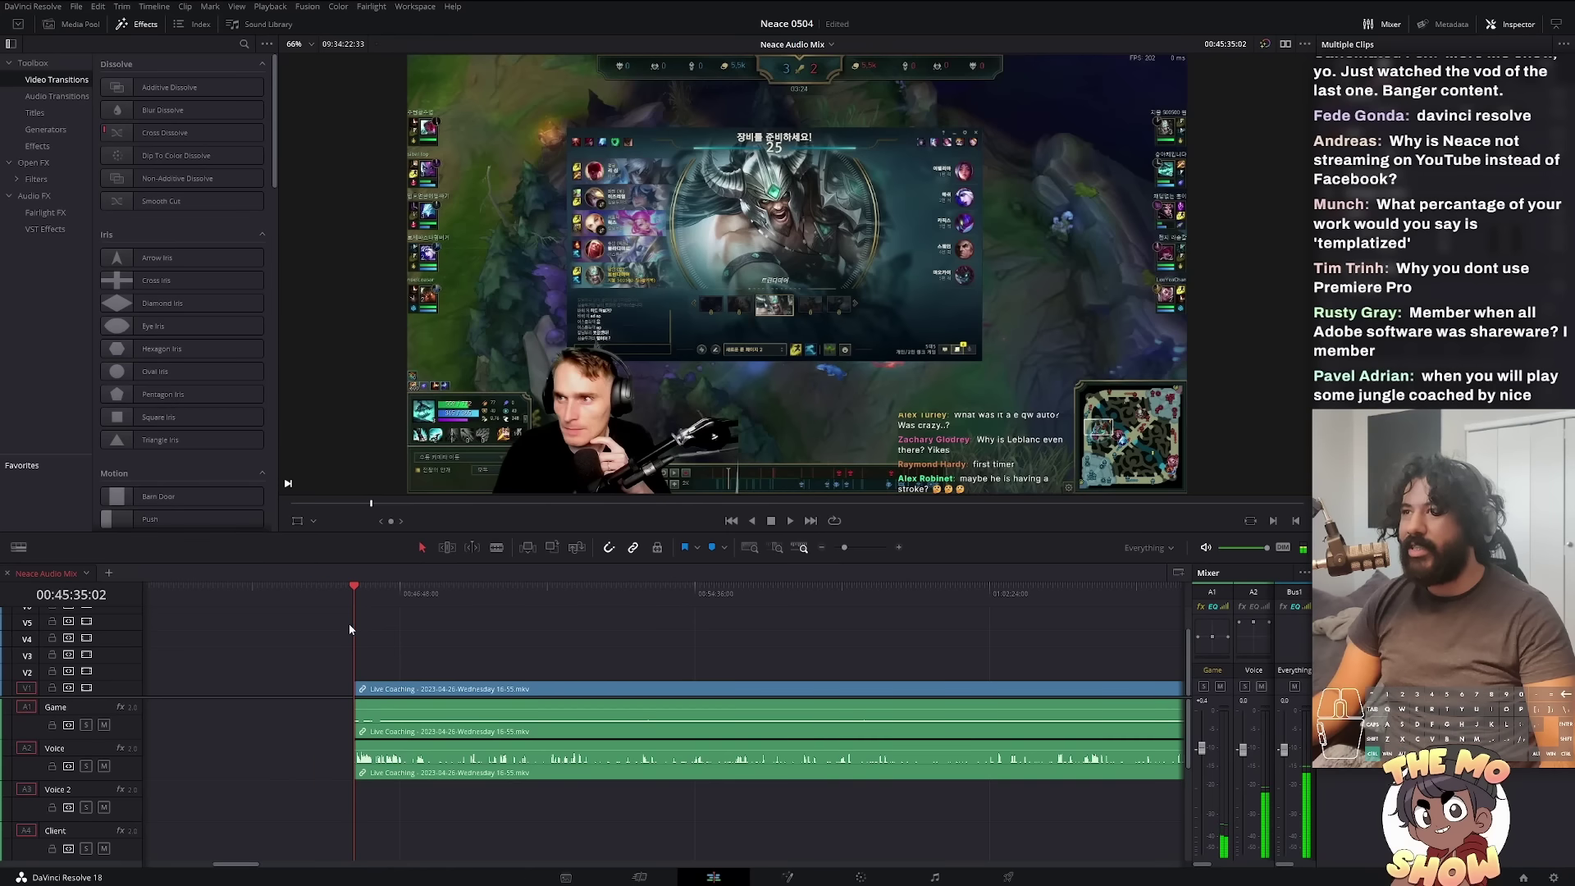
{"action": "scroll", "coordinate": [348, 625], "scroll_direction": "down", "scroll_amount": 1}
Step: Blade the coaching recording at the first unwanted section
{"action": "left_click_drag", "start_coordinate": [336, 590], "coordinate": [349, 589]}
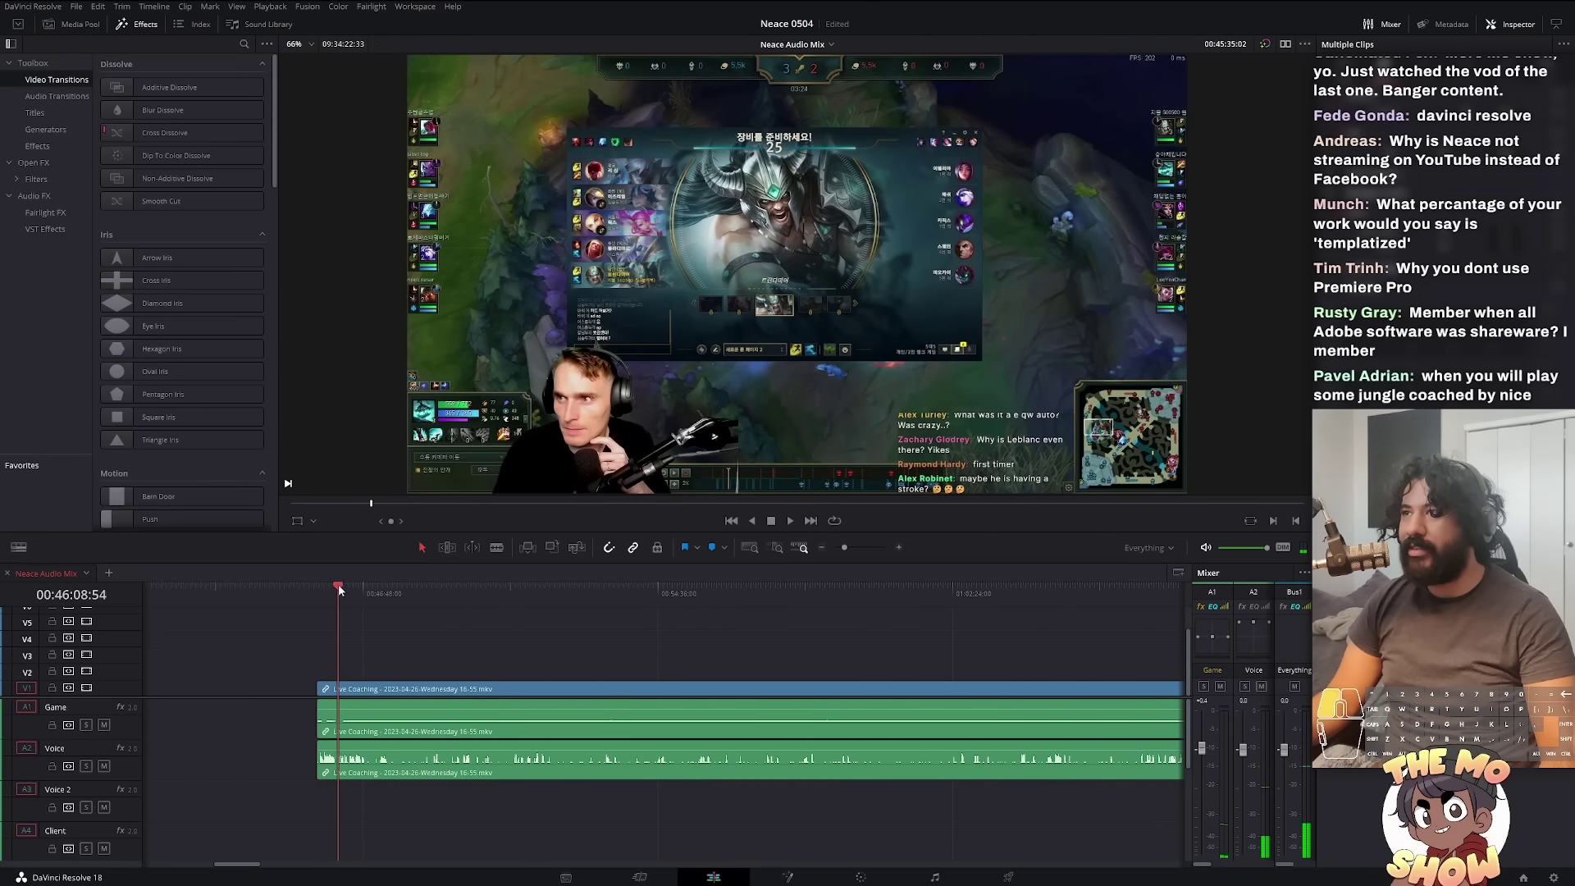
{"action": "key", "text": "b"}
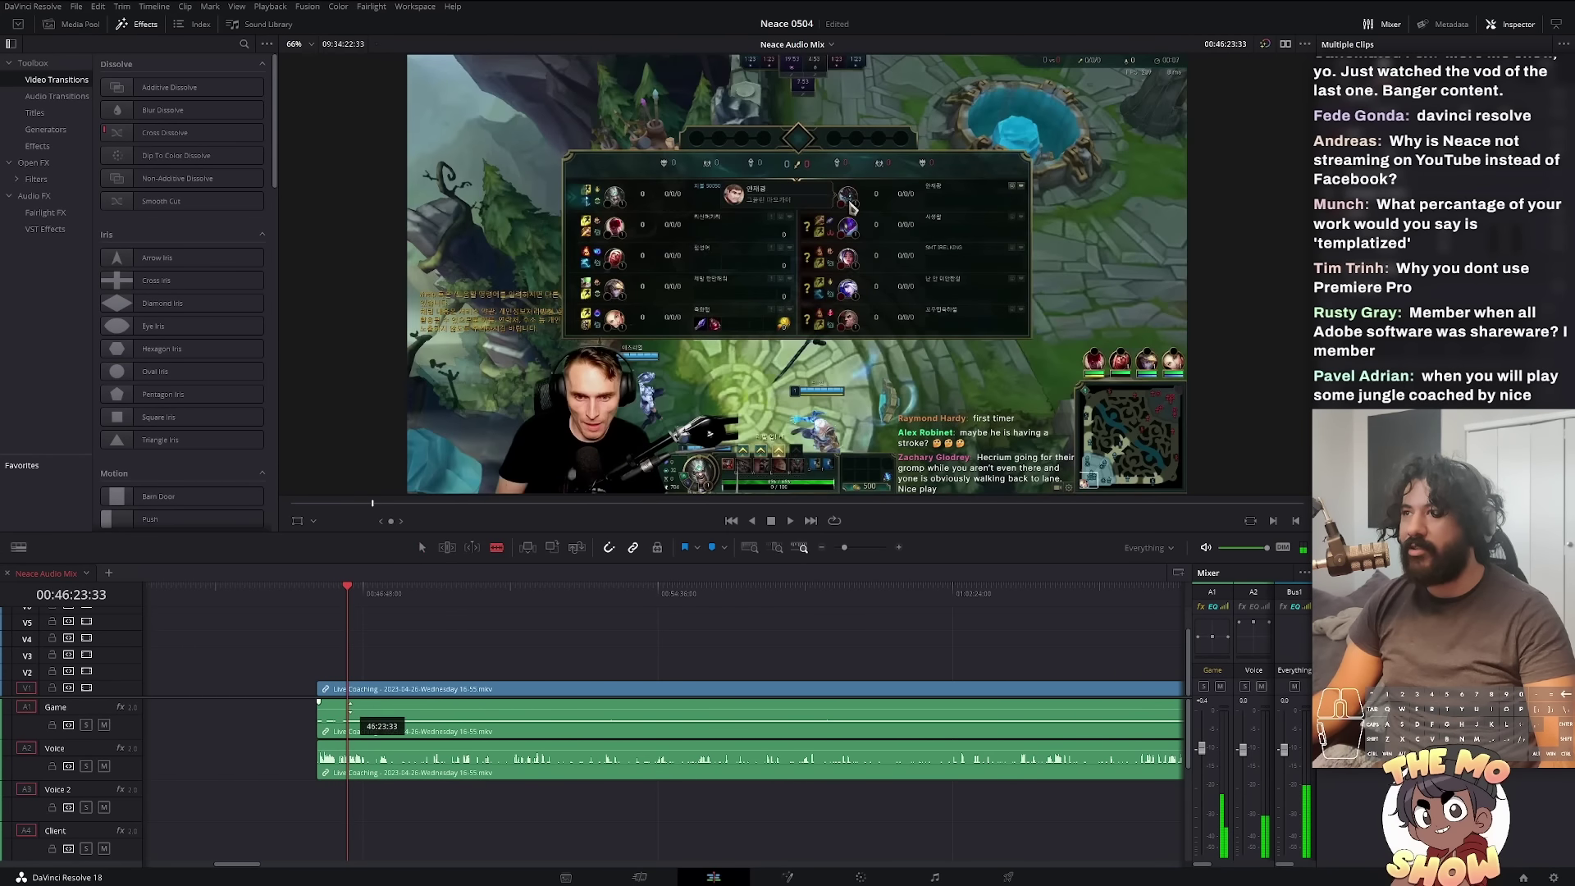
{"action": "left_click", "coordinate": [359, 689]}
{"action": "scroll", "coordinate": [360, 689], "scroll_direction": "down", "scroll_amount": 3}
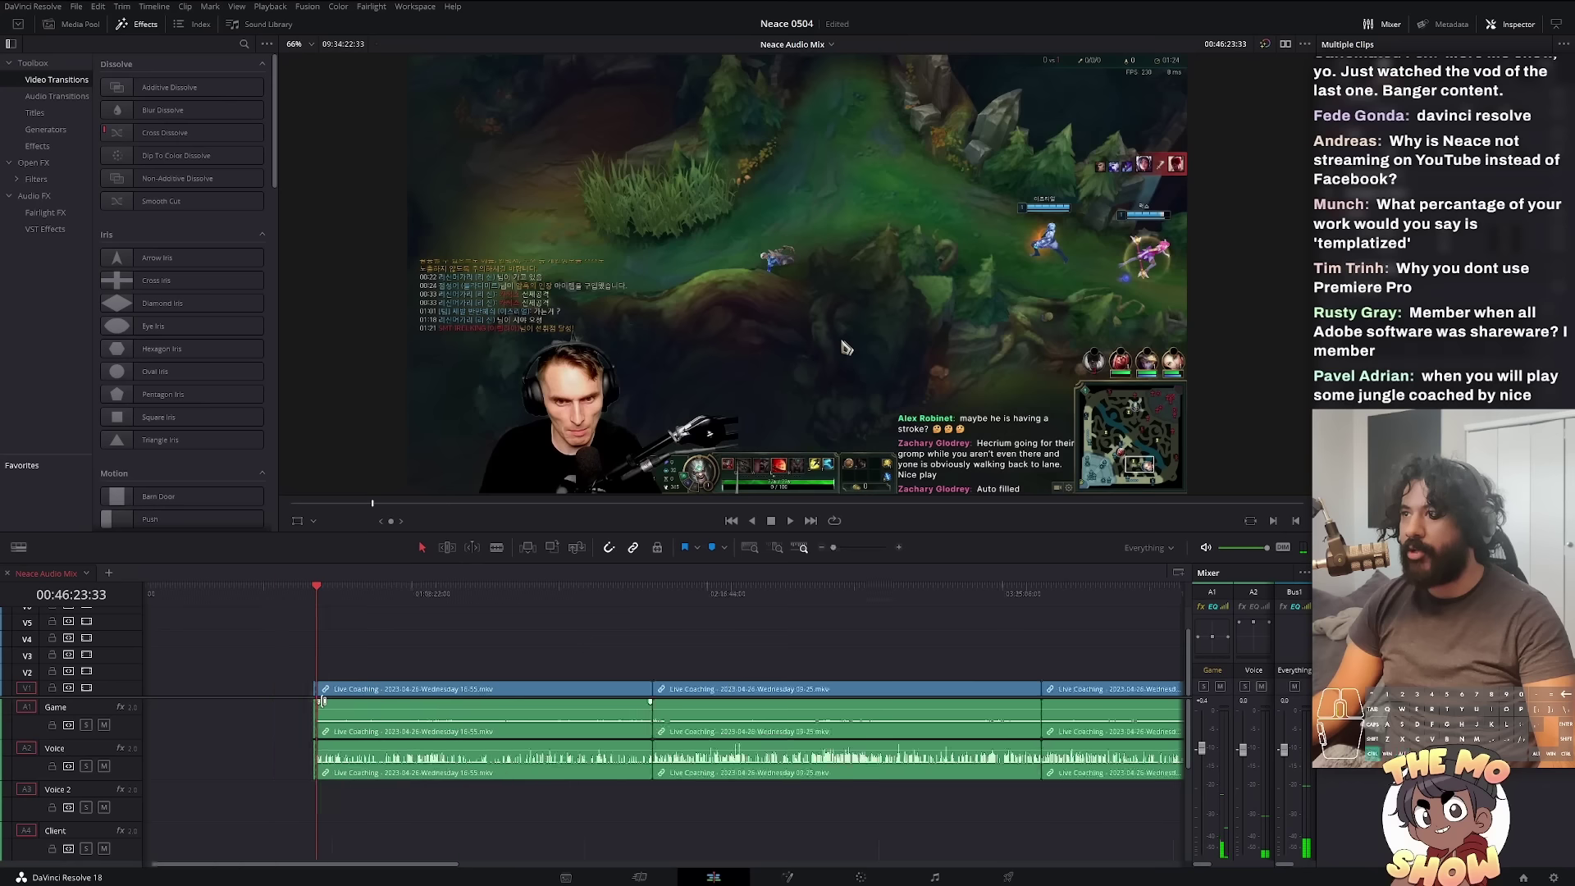
Step: Review the later footage and trim the start off the next clip
{"action": "mouse_move", "coordinate": [360, 591]}
{"action": "left_mouse_down"}
{"action": "mouse_move", "coordinate": [488, 635]}
{"action": "mouse_move", "coordinate": [673, 617]}
{"action": "left_mouse_up"}
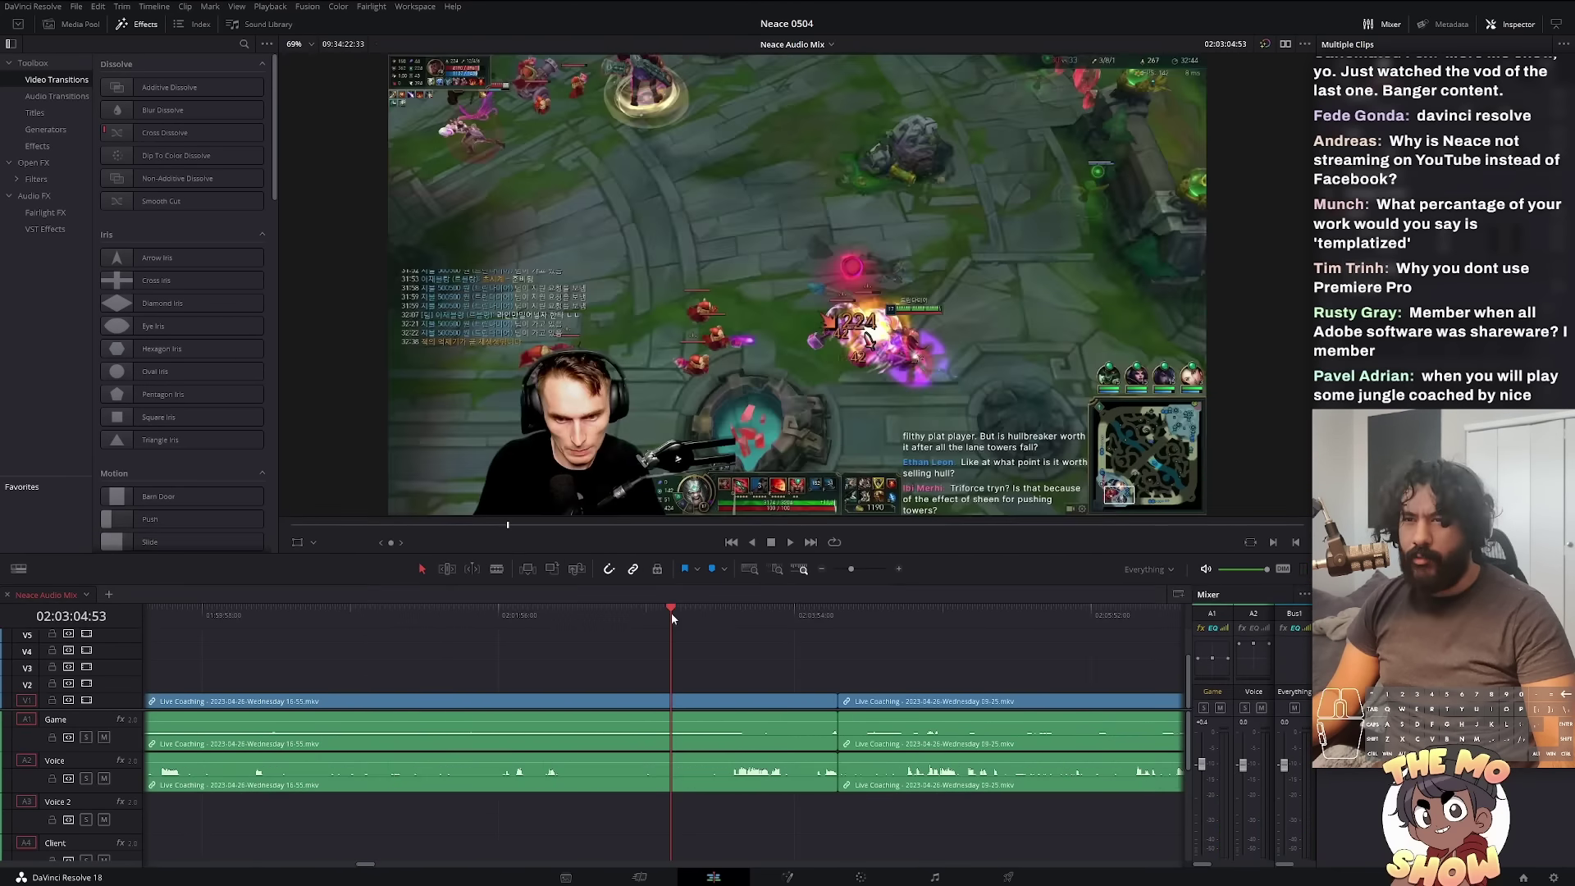
{"action": "left_click", "coordinate": [789, 627]}
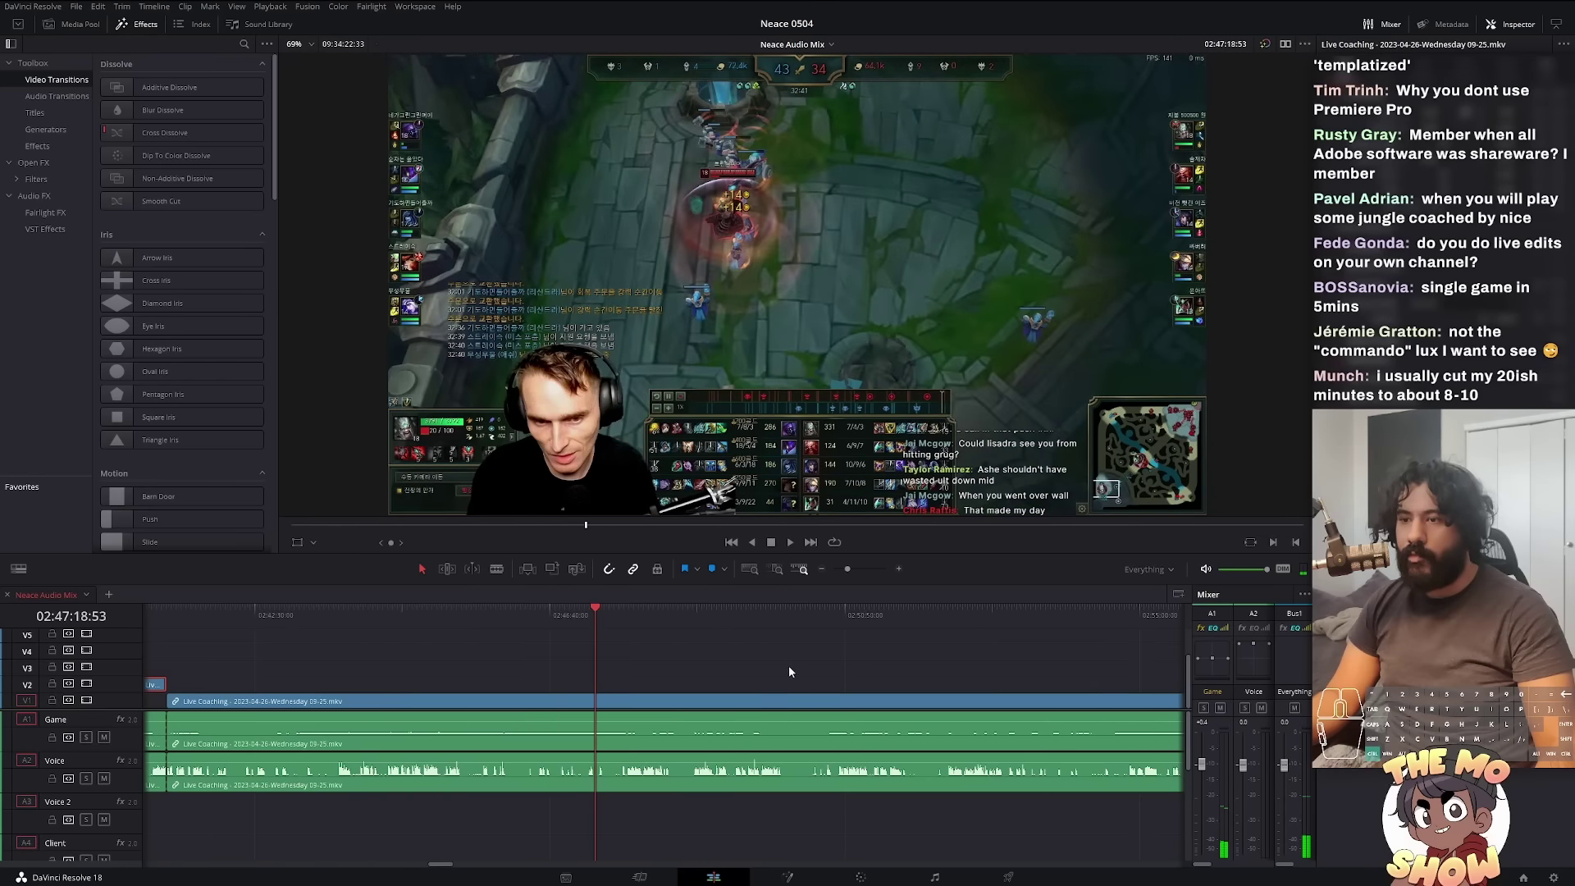
{"action": "scroll", "coordinate": [780, 665], "scroll_direction": "down", "scroll_amount": 3}
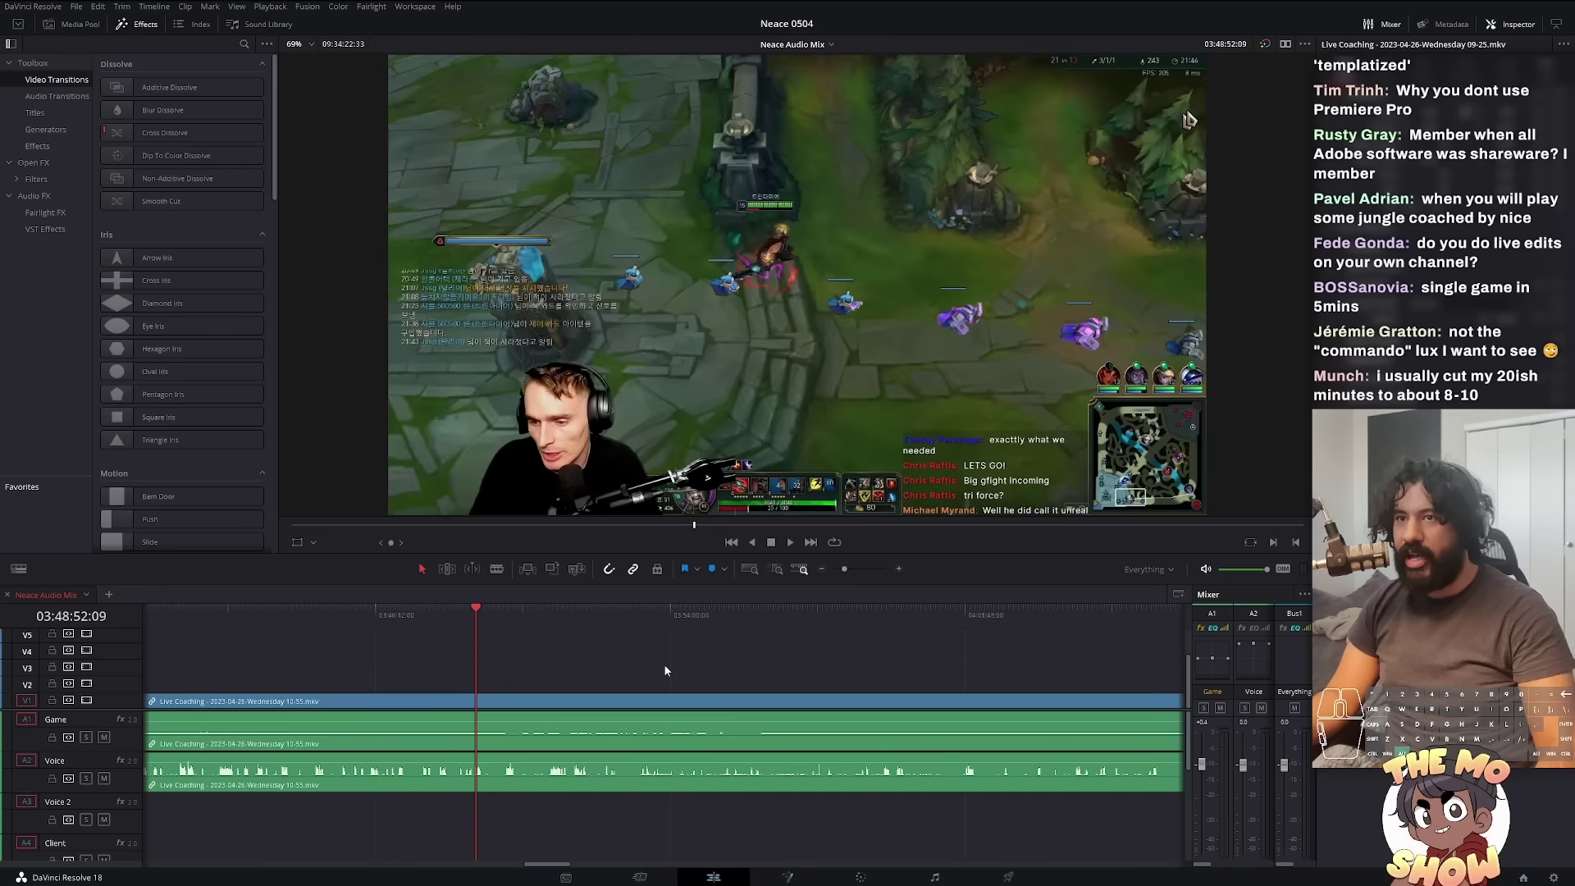
{"action": "scroll", "coordinate": [664, 663], "scroll_direction": "down", "scroll_amount": 3}
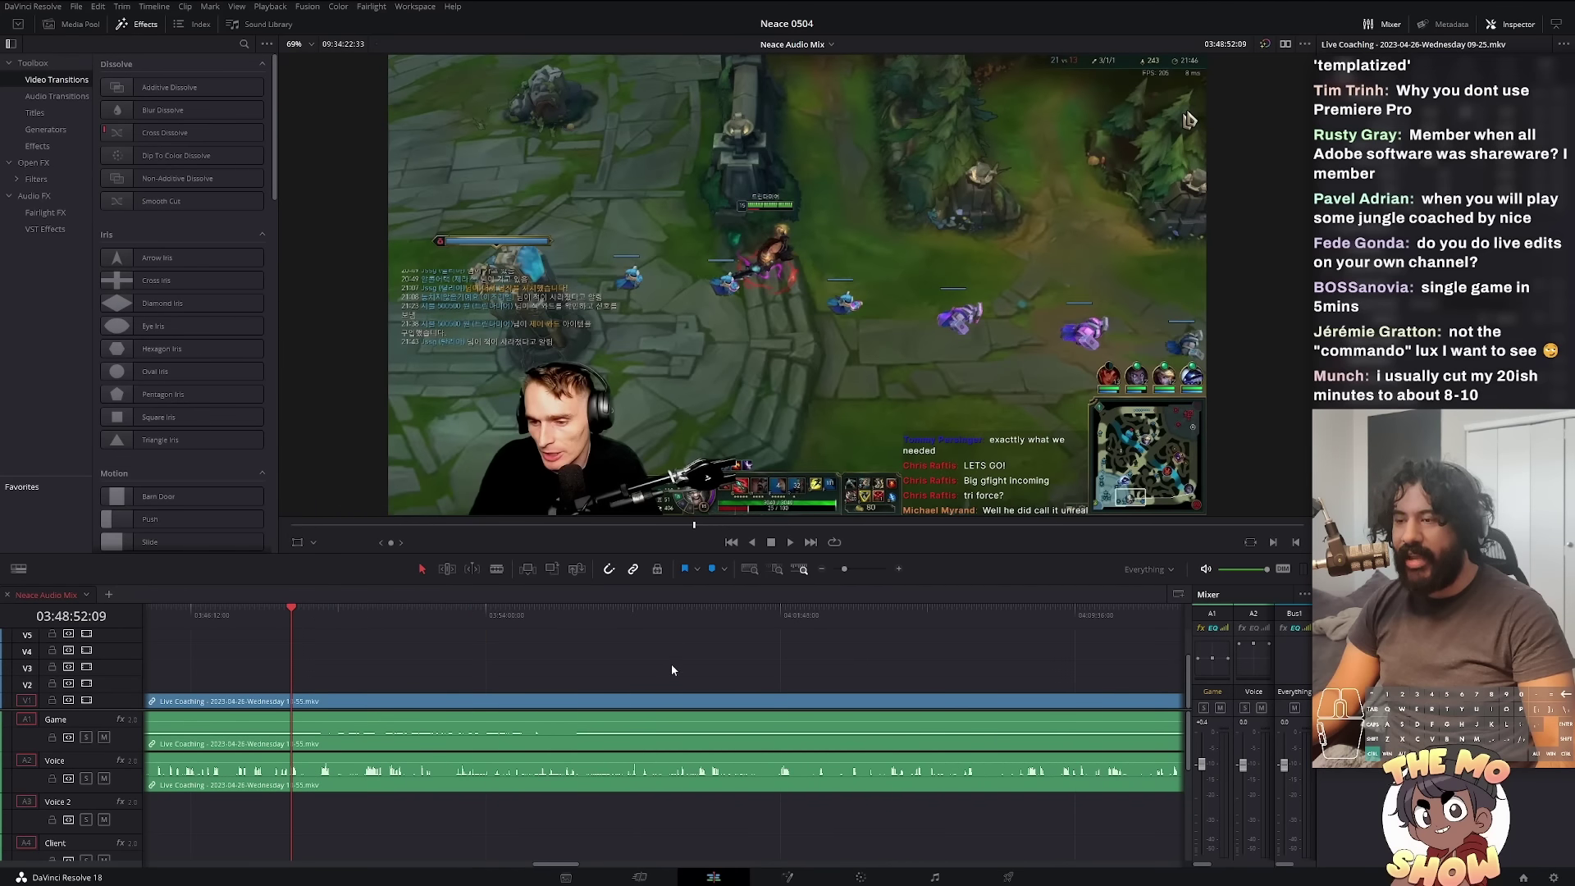
{"action": "scroll", "coordinate": [671, 669], "scroll_direction": "down", "scroll_amount": 3}
{"action": "left_click", "coordinate": [777, 636]}
{"action": "scroll", "coordinate": [816, 655], "scroll_direction": "down", "scroll_amount": 5}
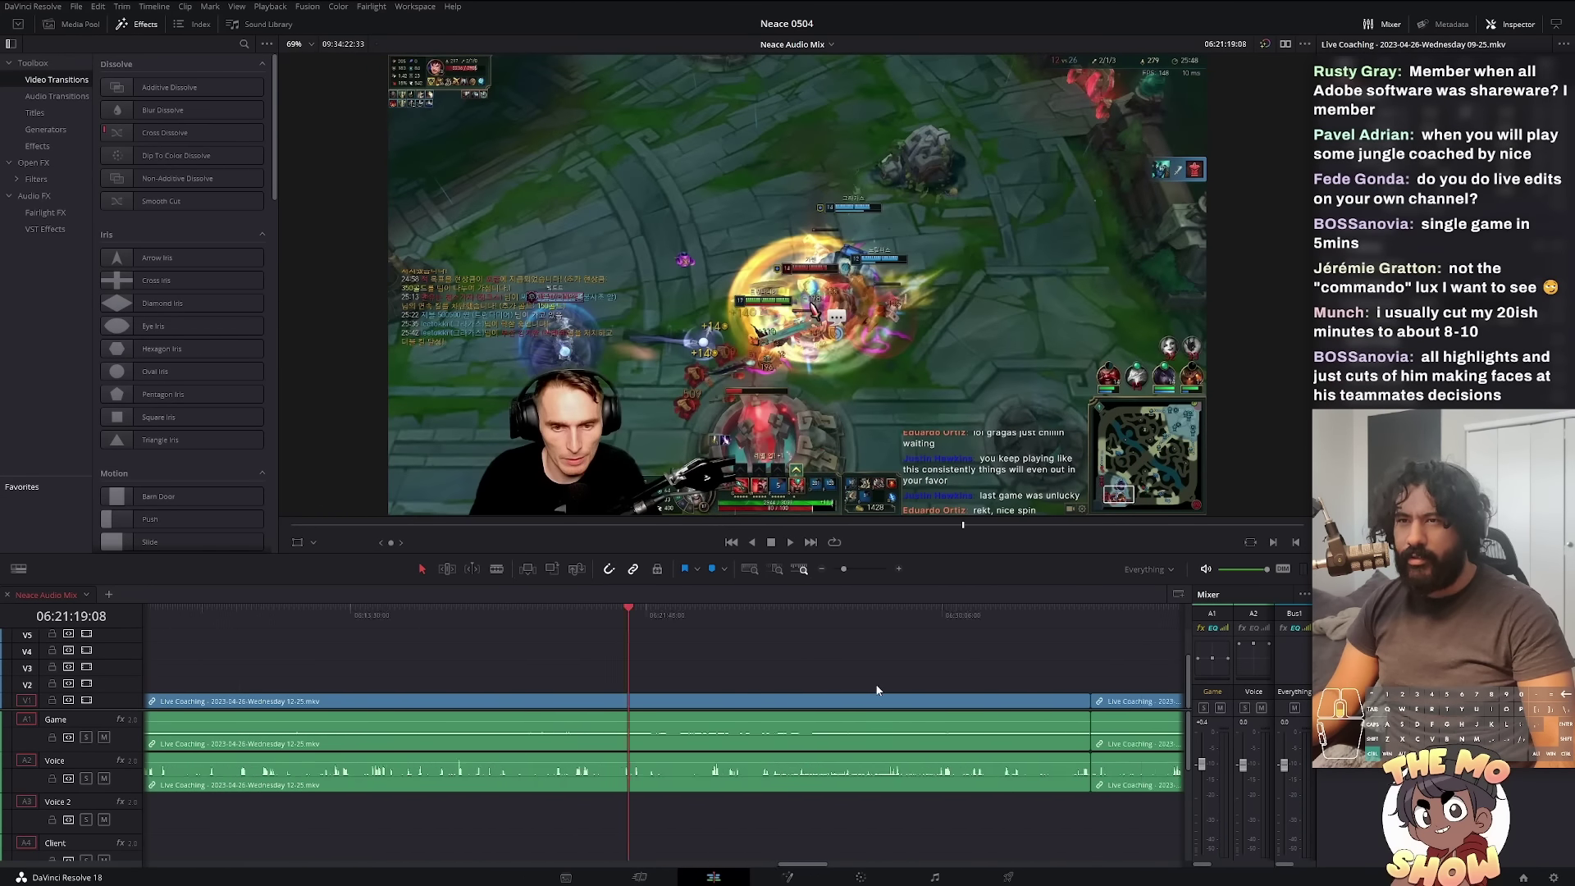
{"action": "scroll", "coordinate": [836, 676], "scroll_direction": "down", "scroll_amount": 4}
{"action": "left_click", "coordinate": [930, 677]}
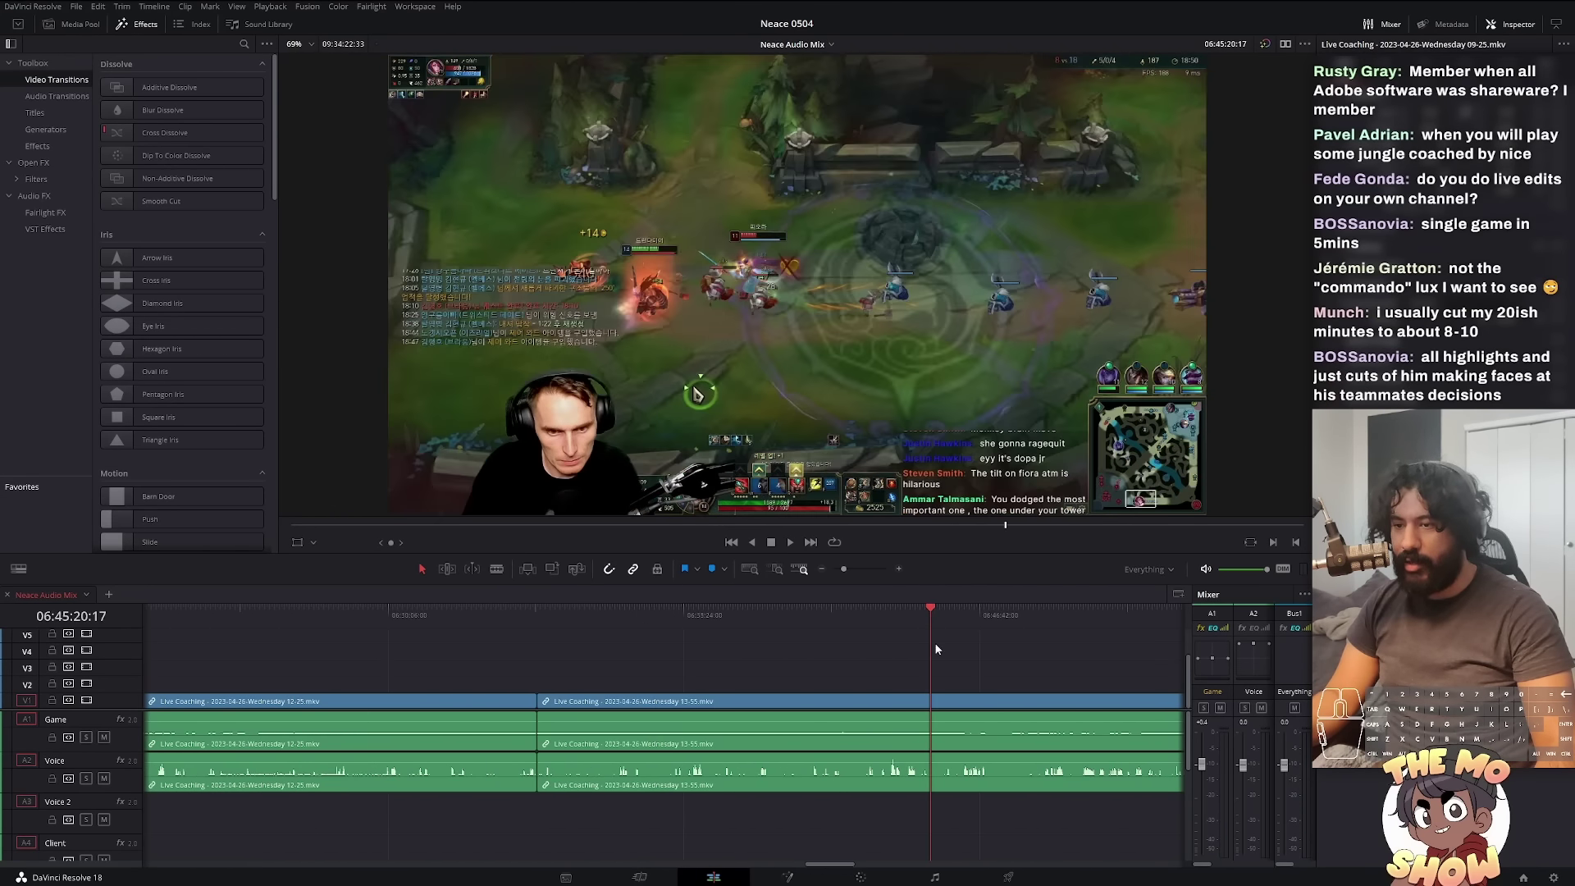
{"action": "scroll", "coordinate": [928, 701], "scroll_direction": "down", "scroll_amount": 3}
{"action": "scroll", "coordinate": [929, 715], "scroll_direction": "down", "scroll_amount": 3}
{"action": "scroll", "coordinate": [929, 715], "scroll_direction": "down", "scroll_amount": 3}
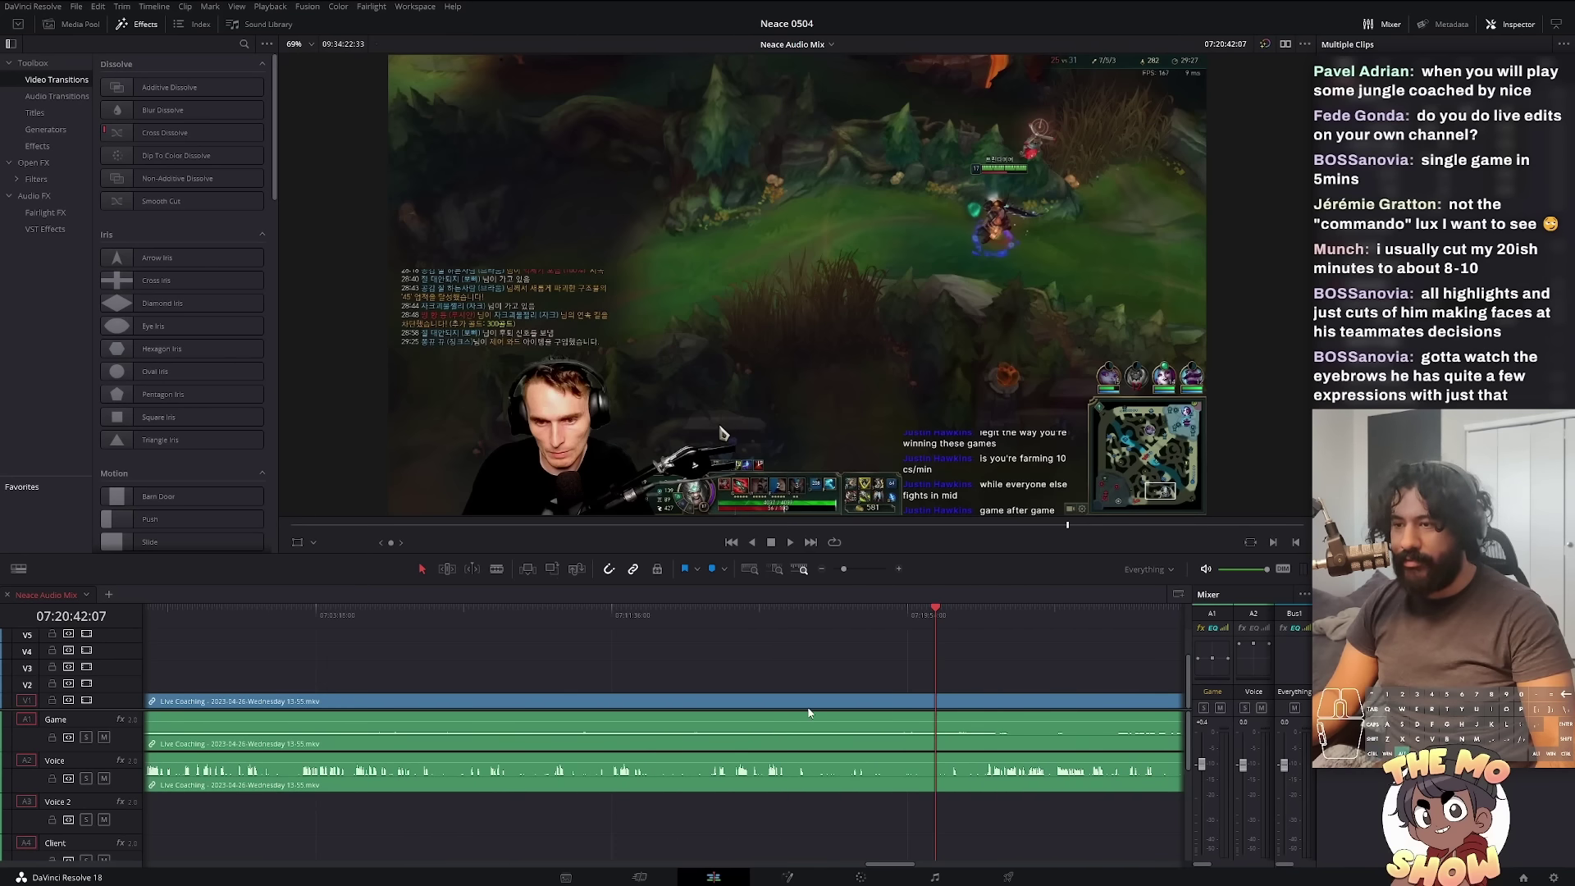
{"action": "scroll", "coordinate": [837, 708], "scroll_direction": "down", "scroll_amount": 3}
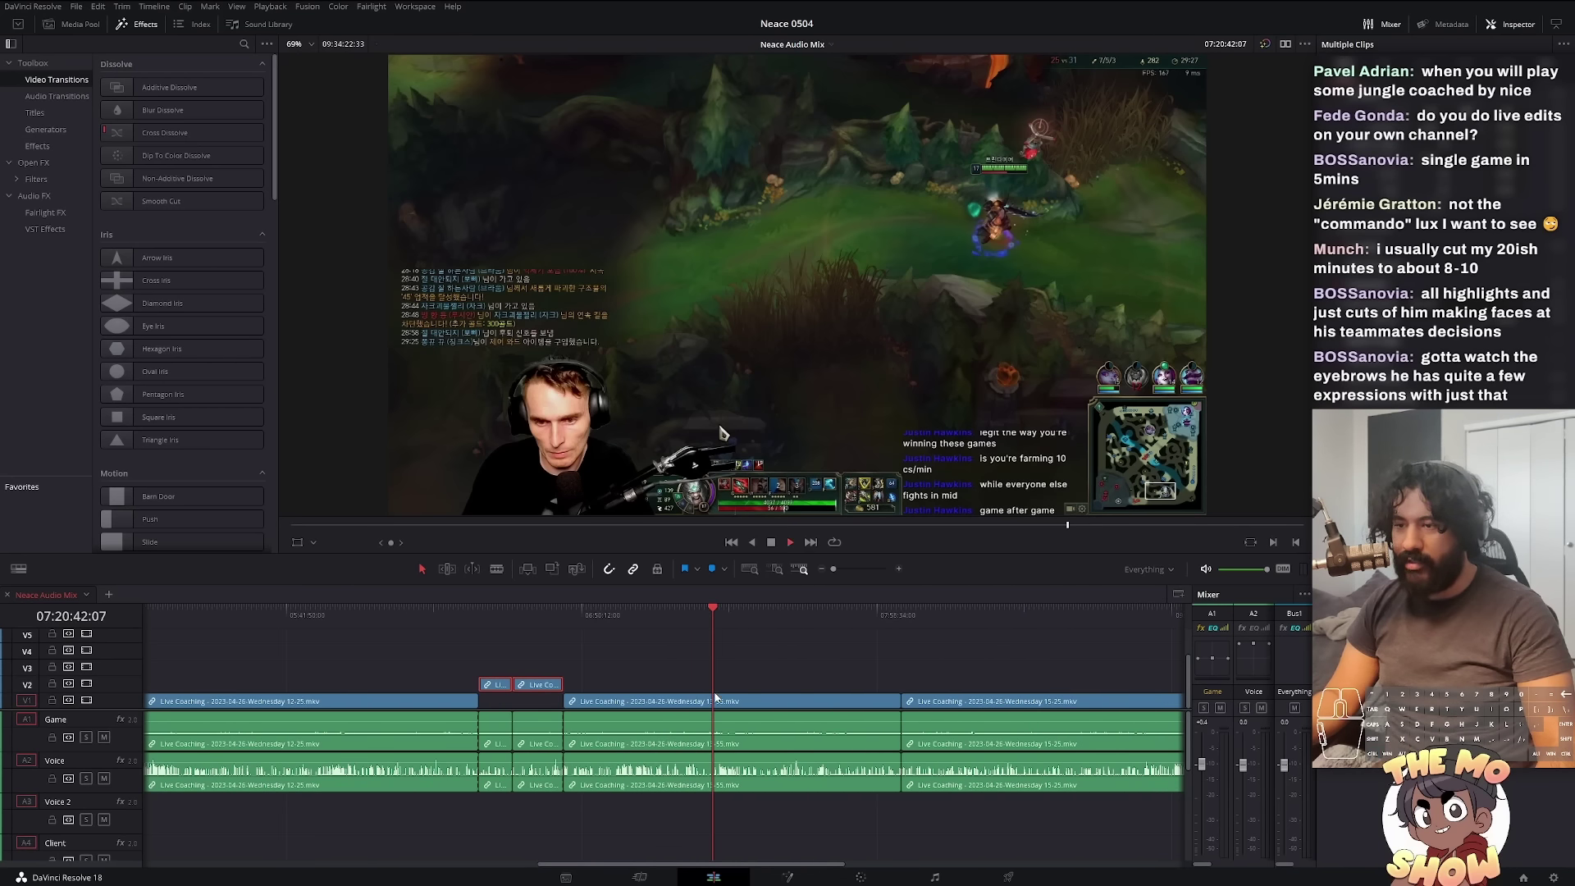
{"action": "scroll", "coordinate": [738, 676], "scroll_direction": "up", "scroll_amount": 5}
{"action": "scroll", "coordinate": [799, 652], "scroll_direction": "up", "scroll_amount": 5}
{"action": "left_click", "coordinate": [865, 615]}
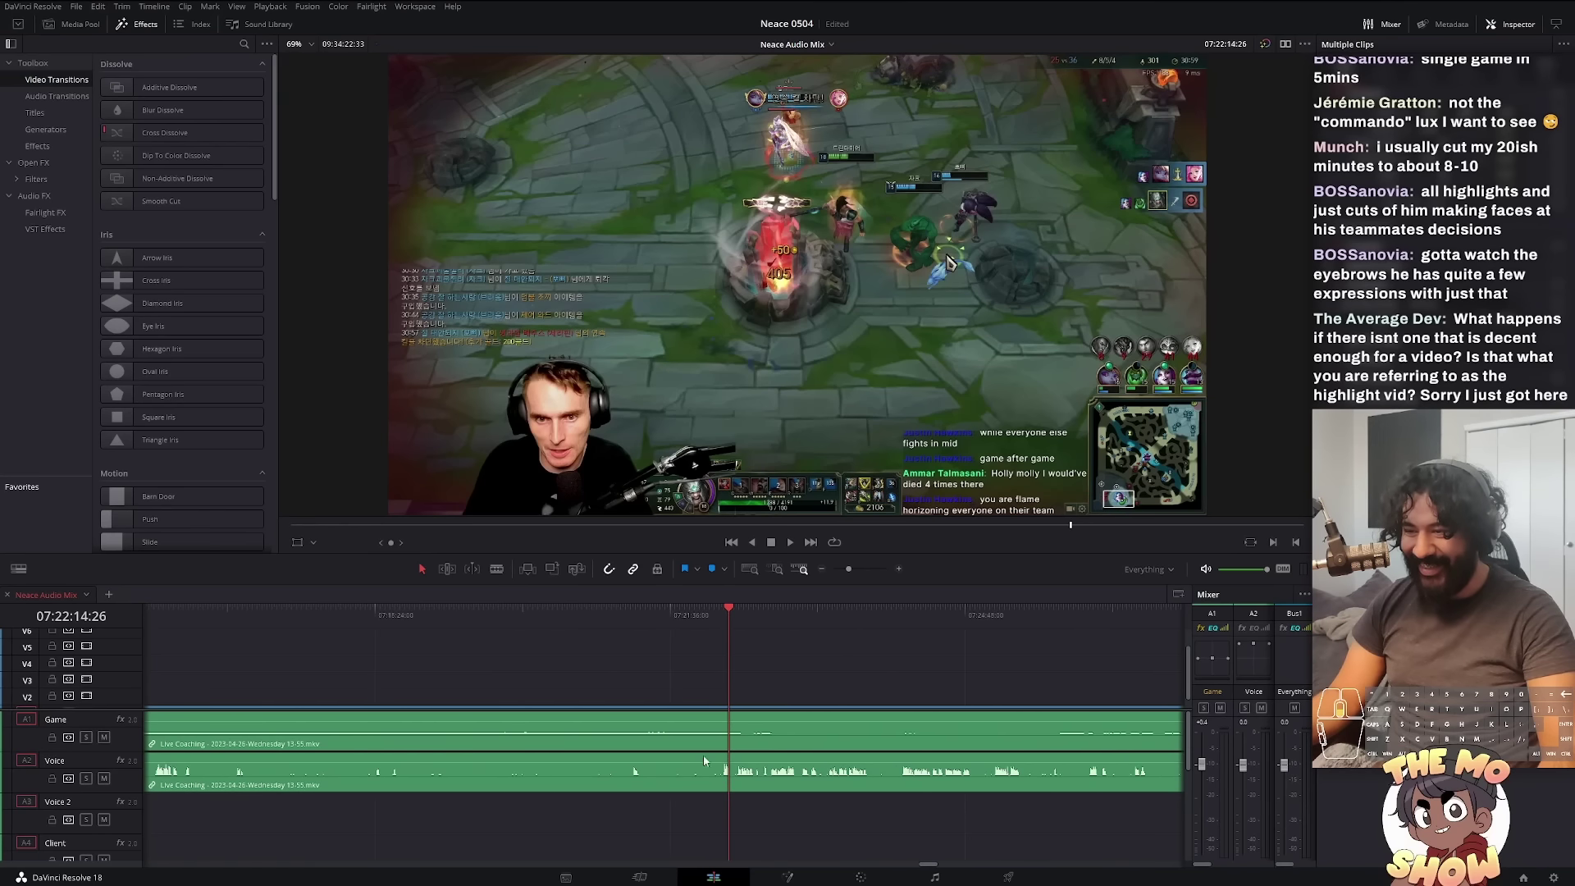
{"action": "scroll", "coordinate": [773, 763], "scroll_direction": "down", "scroll_amount": 5}
{"action": "scroll", "coordinate": [606, 759], "scroll_direction": "down", "scroll_amount": 5}
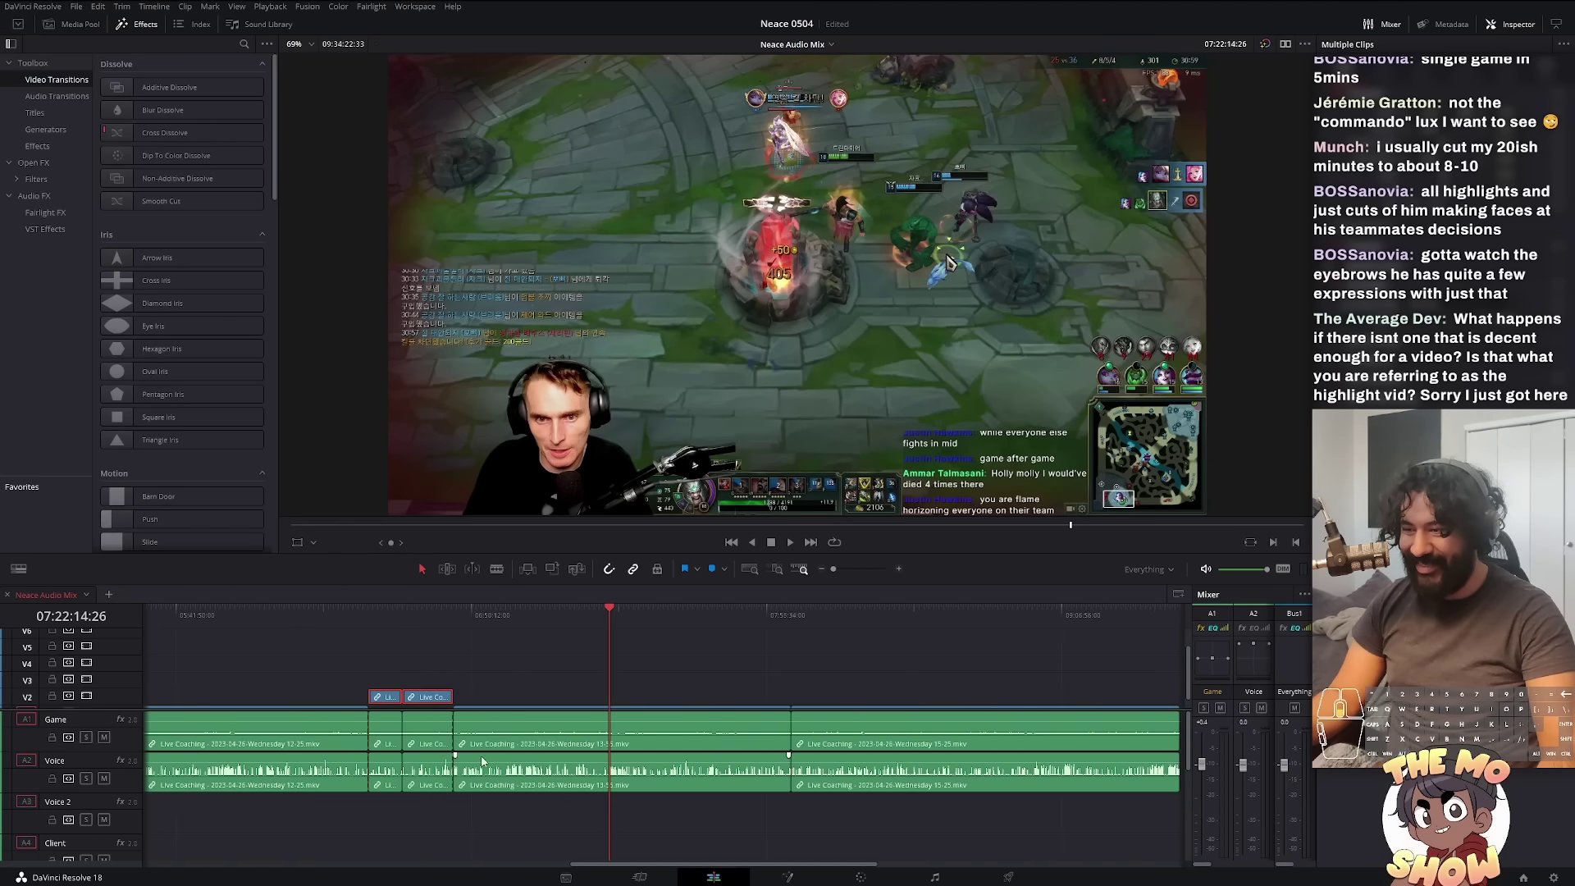
{"action": "scroll", "coordinate": [606, 759], "scroll_direction": "up", "scroll_amount": 3}
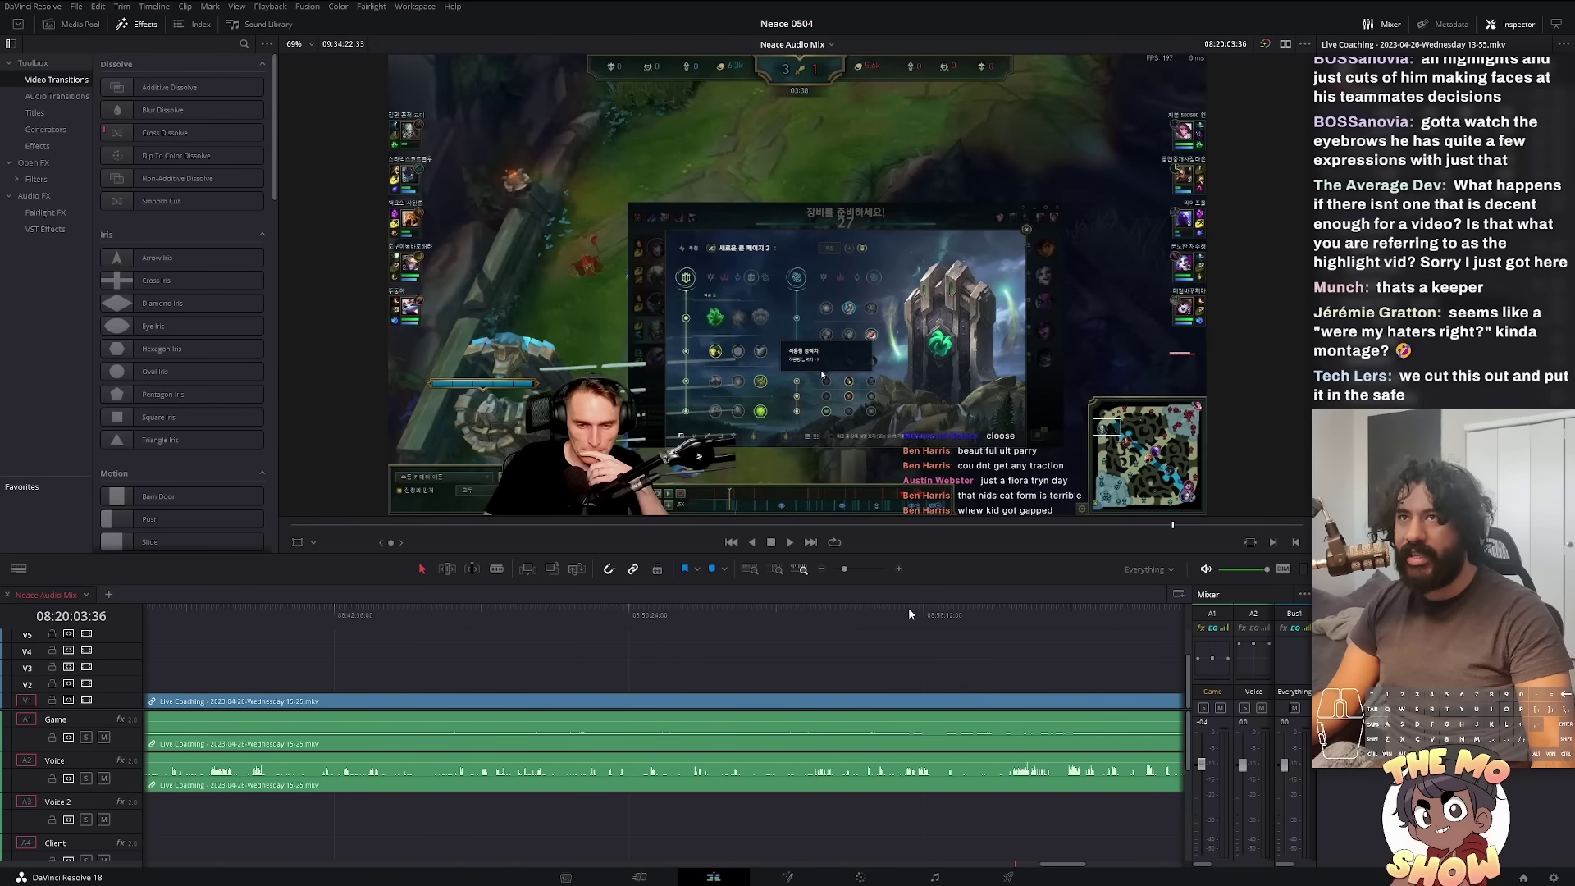
{"action": "left_click", "coordinate": [908, 612]}
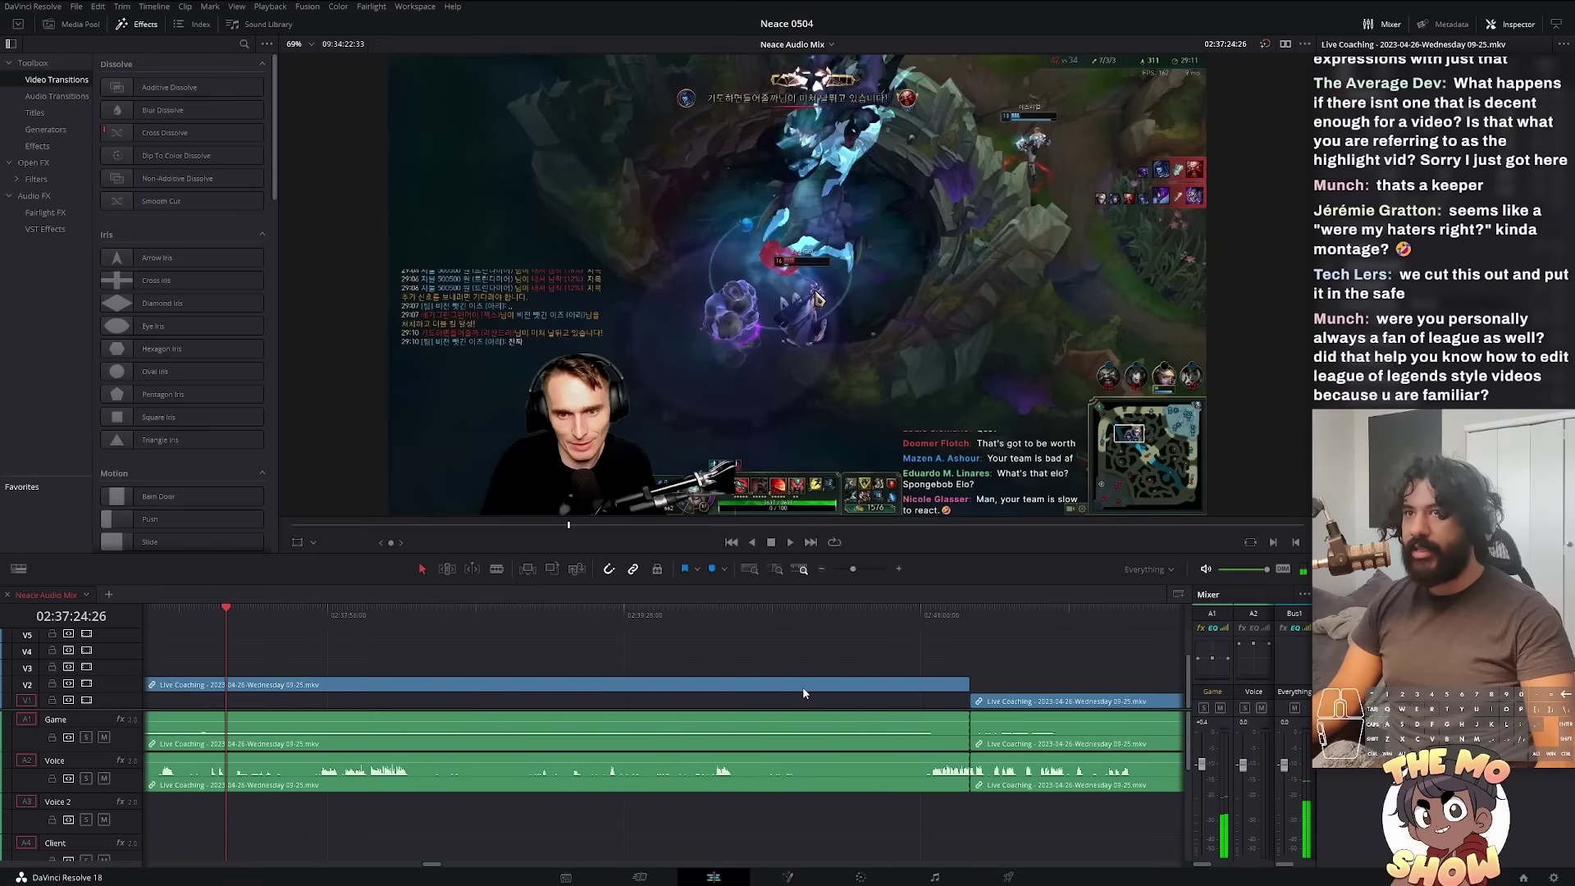
{"action": "left_click", "coordinate": [943, 616]}
{"action": "key", "text": "space"}
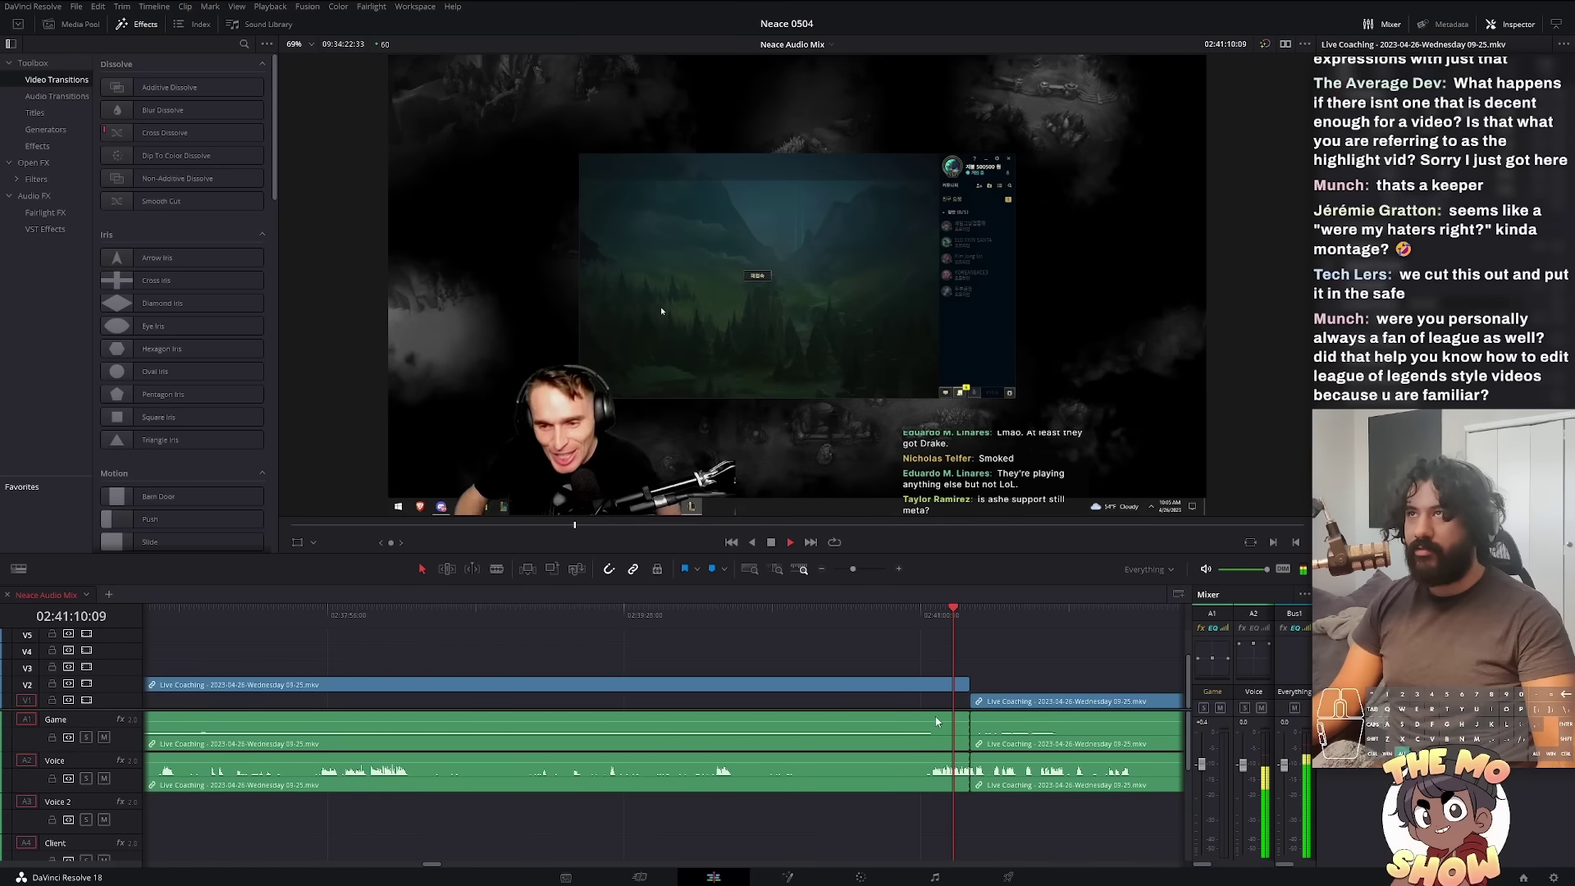
{"action": "left_click_drag", "start_coordinate": [971, 734], "coordinate": [1133, 738]}
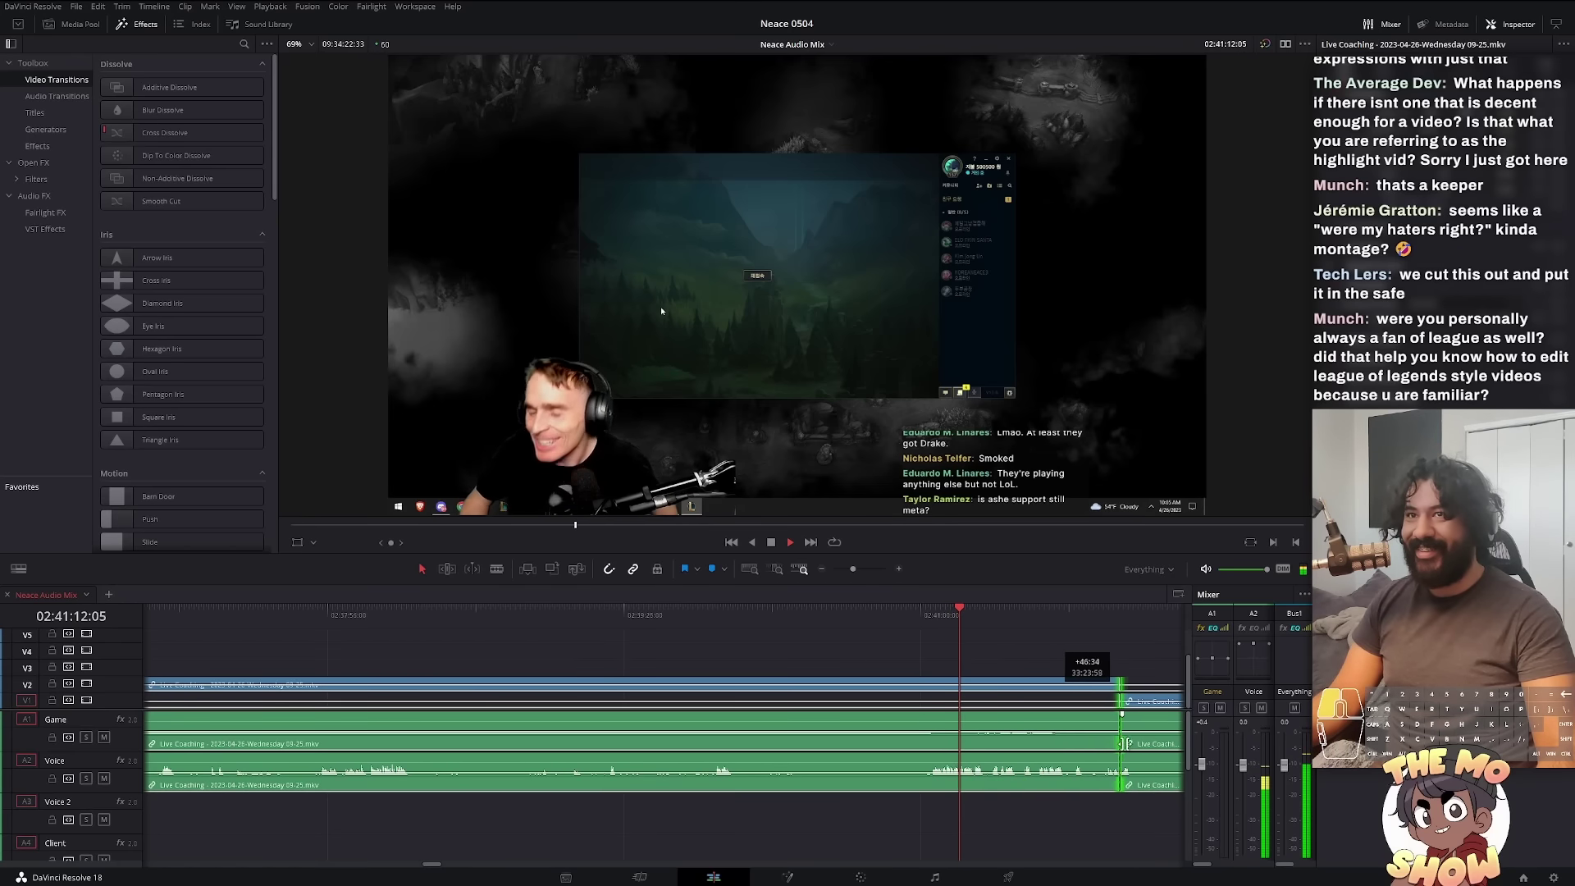
{"action": "scroll", "coordinate": [1002, 727], "scroll_direction": "down", "scroll_amount": 1}
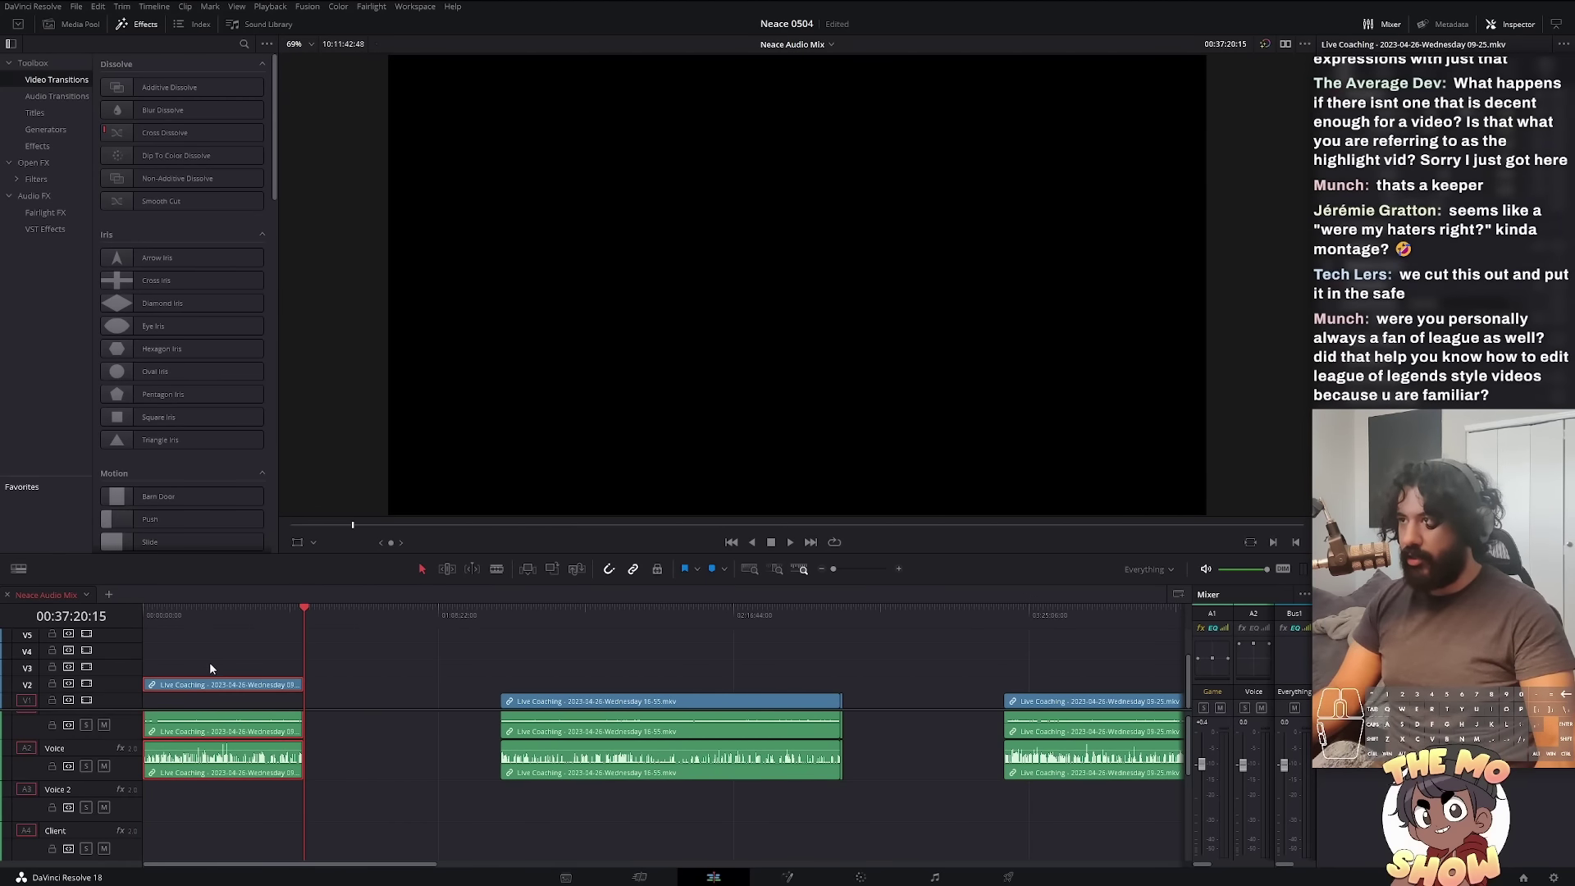
Step: Move the opening clip from V2 onto V1, then review it from the start with the viewer zoom reset
{"action": "left_click_drag", "start_coordinate": [210, 683], "coordinate": [215, 713]}
{"action": "scroll", "coordinate": [195, 749], "scroll_direction": "up", "scroll_amount": 1}
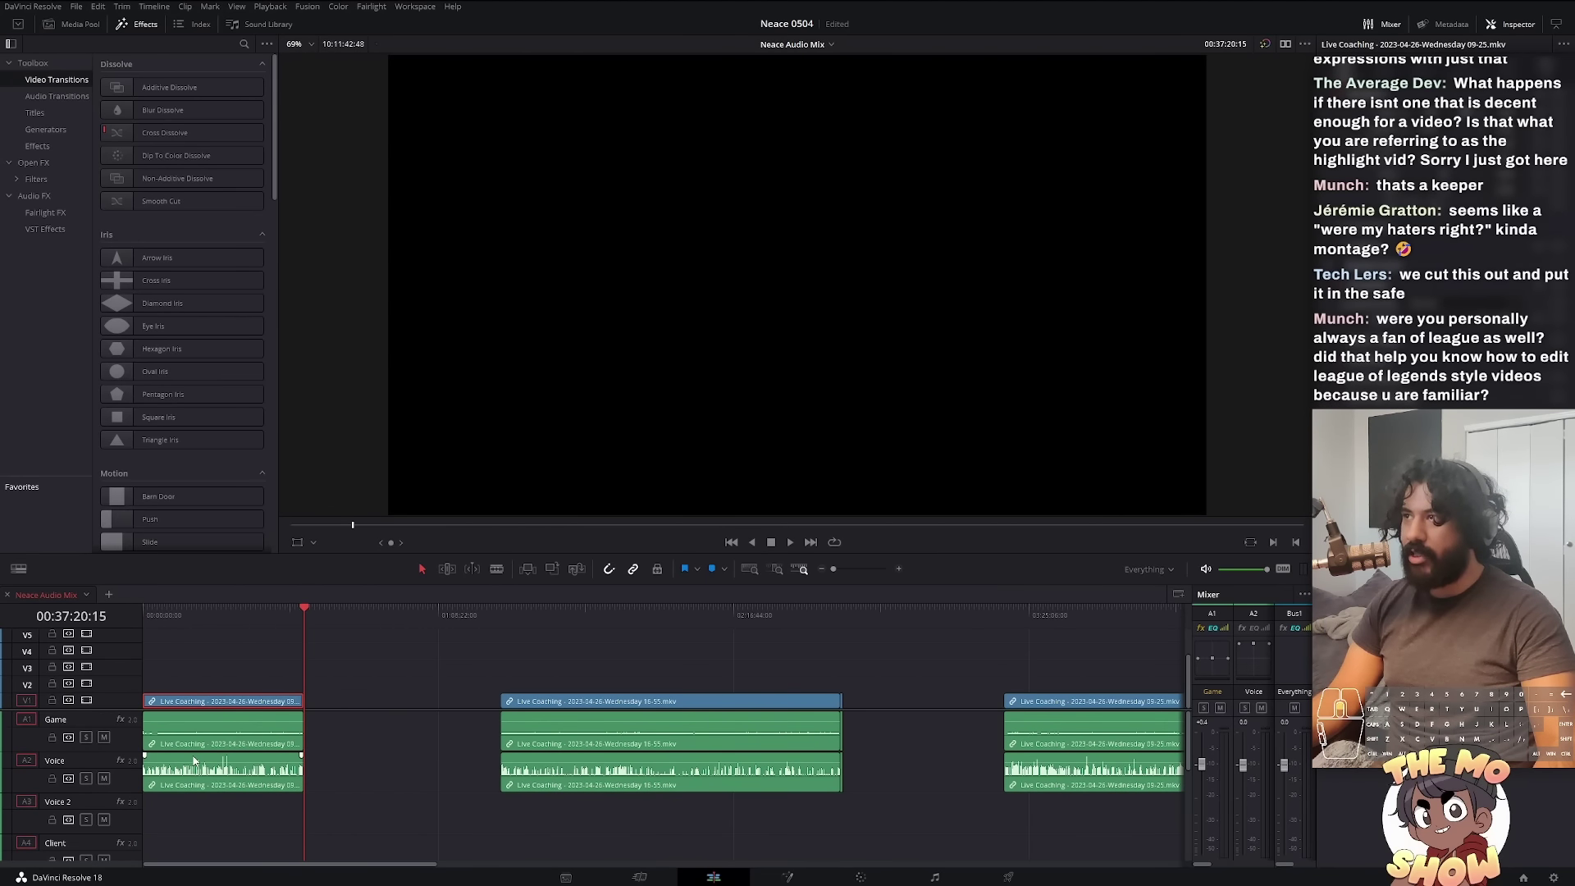
{"action": "scroll", "coordinate": [187, 760], "scroll_direction": "up", "scroll_amount": 5}
{"action": "scroll", "coordinate": [186, 759], "scroll_direction": "up", "scroll_amount": 3}
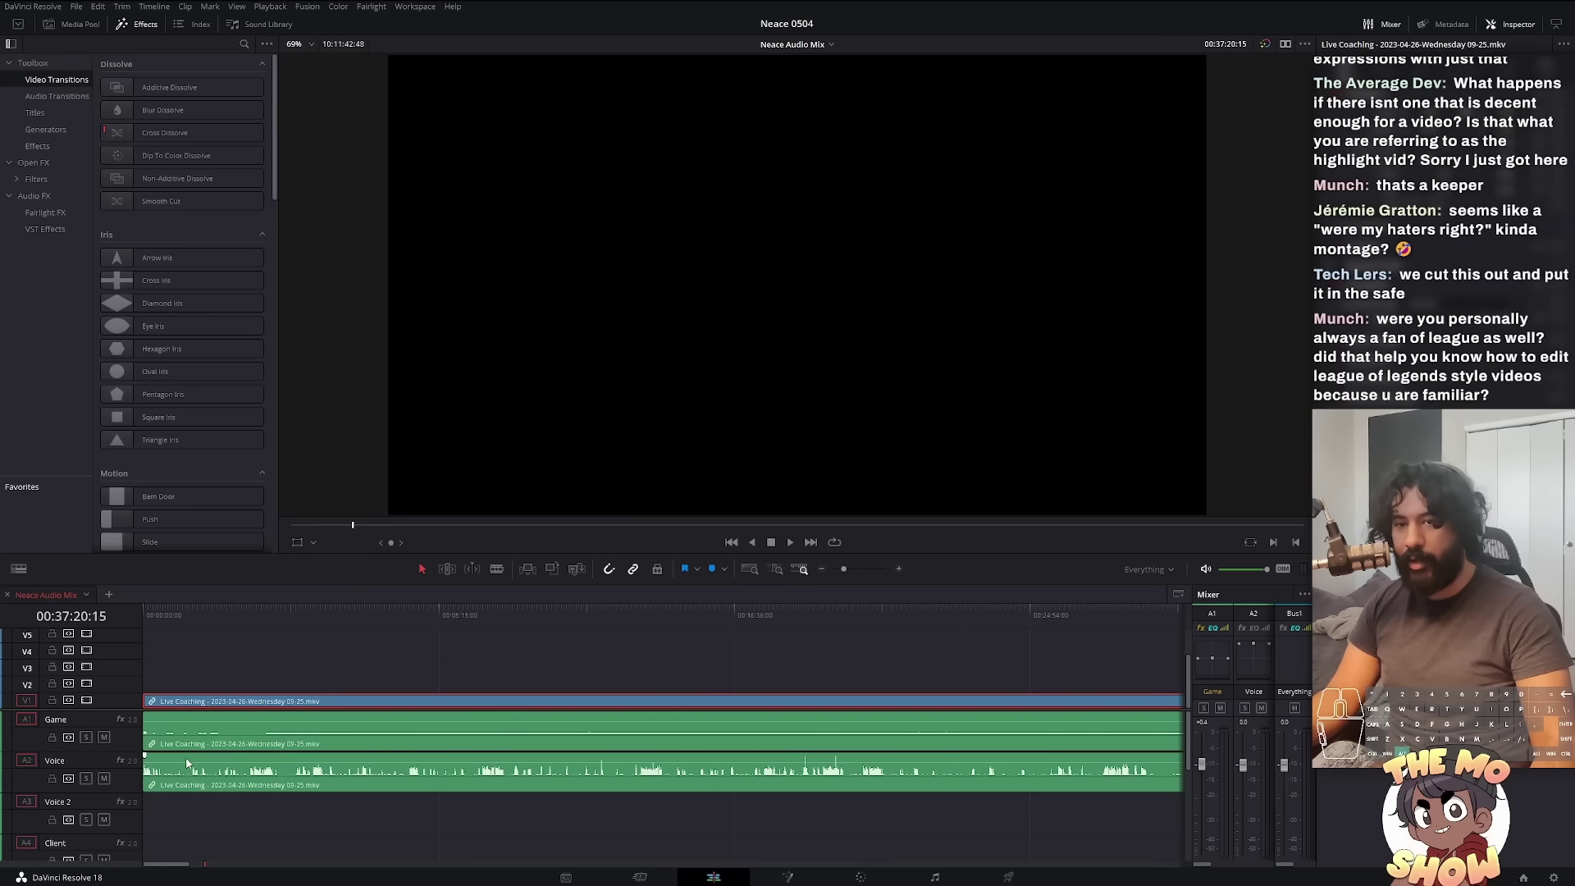
{"action": "scroll", "coordinate": [186, 757], "scroll_direction": "down", "scroll_amount": 5}
{"action": "left_click", "coordinate": [167, 619]}
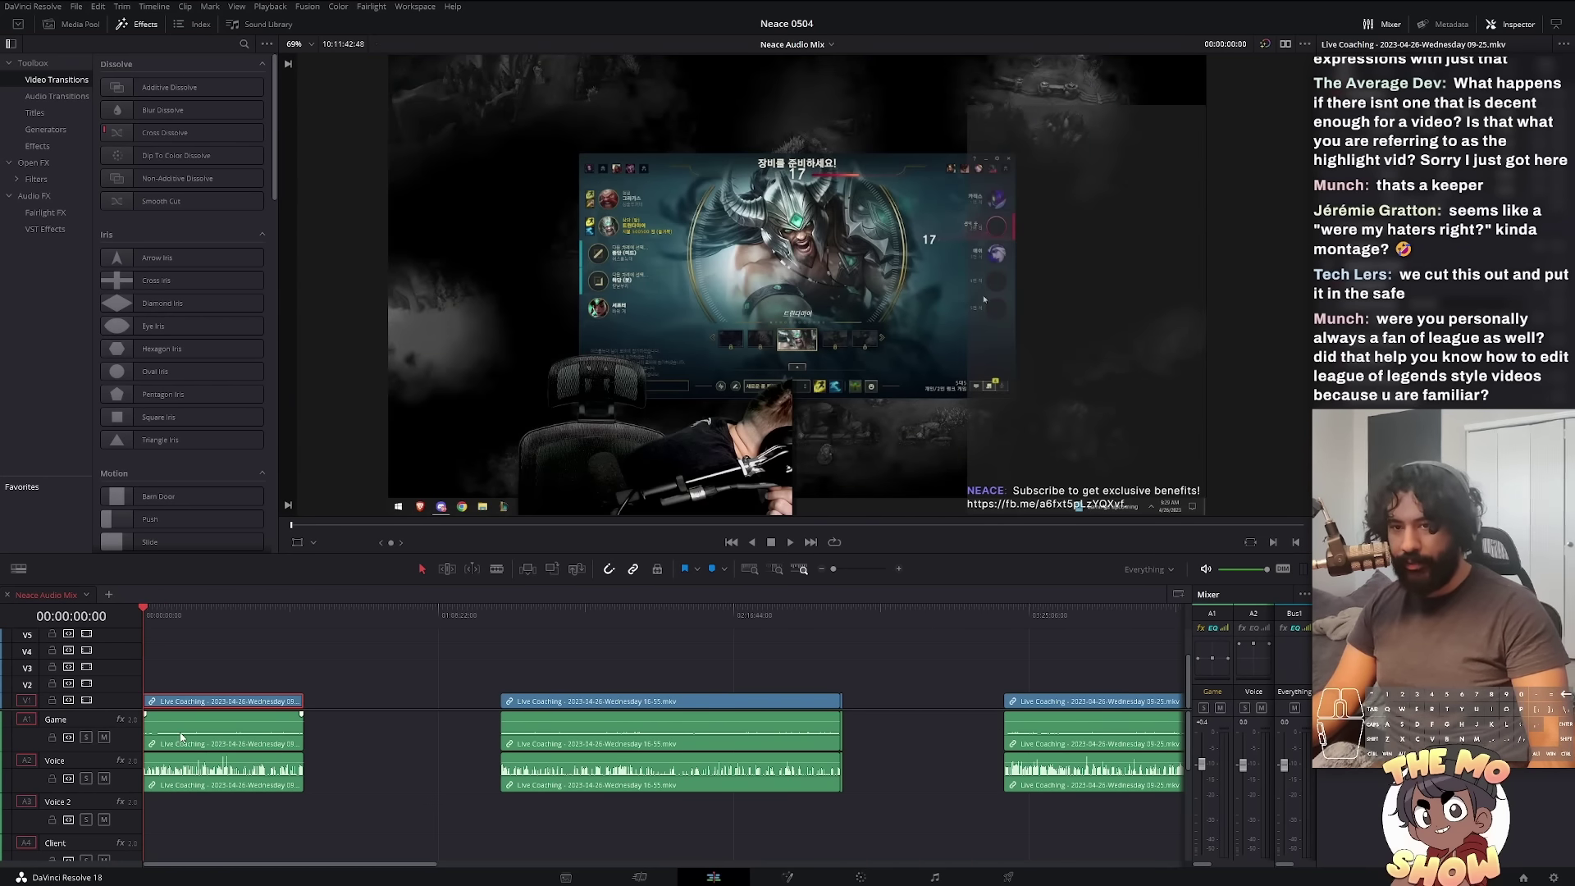
{"action": "scroll", "coordinate": [203, 700], "scroll_direction": "up", "scroll_amount": 5}
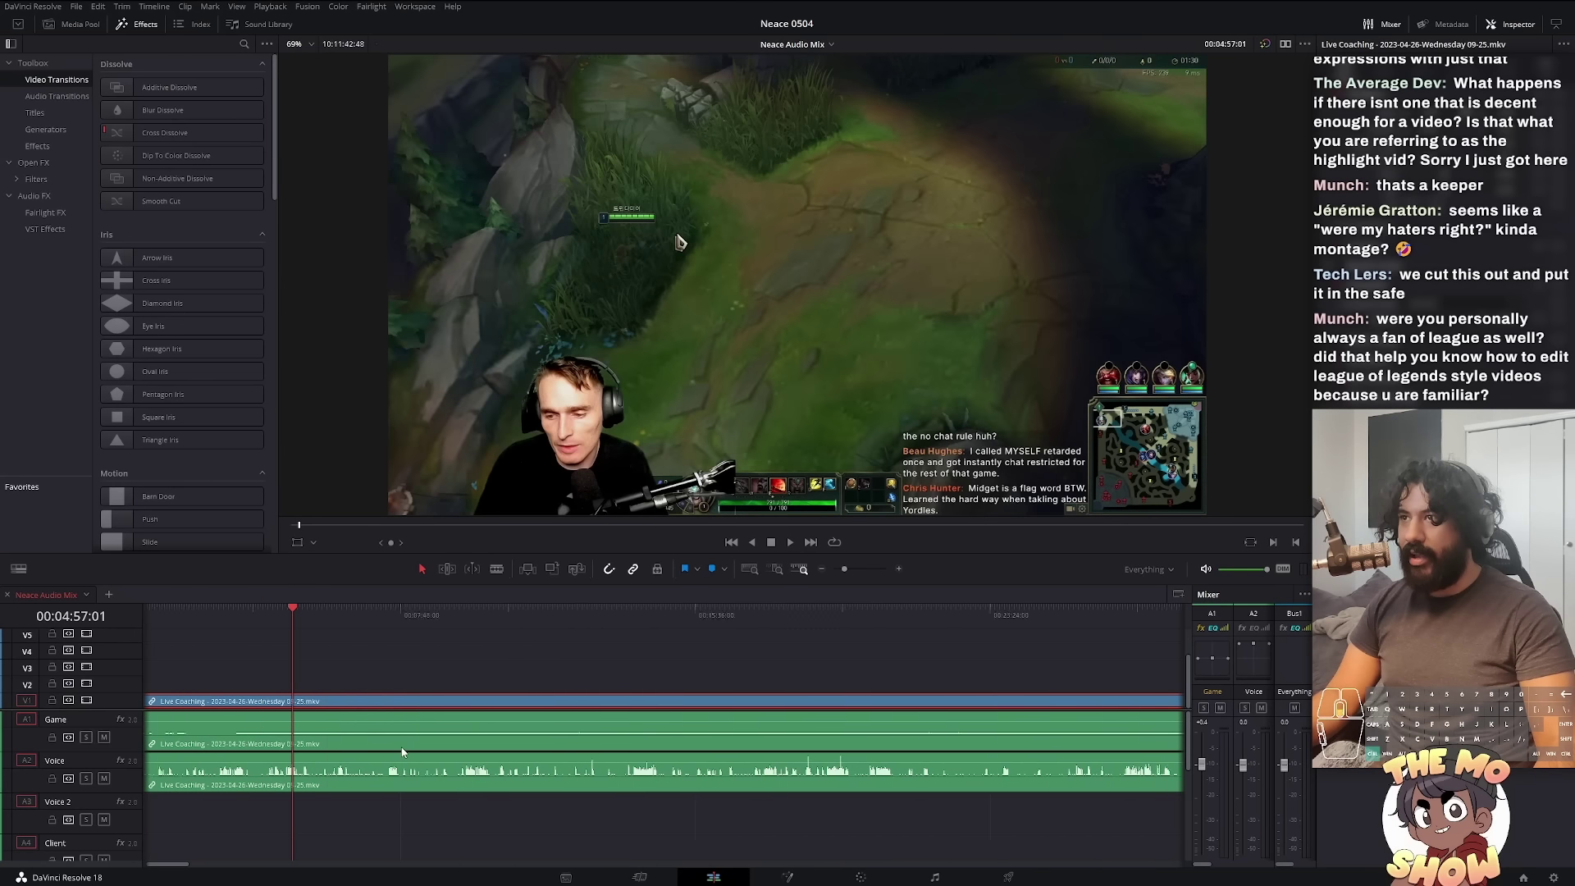
{"action": "left_click_drag", "start_coordinate": [335, 615], "coordinate": [504, 624]}
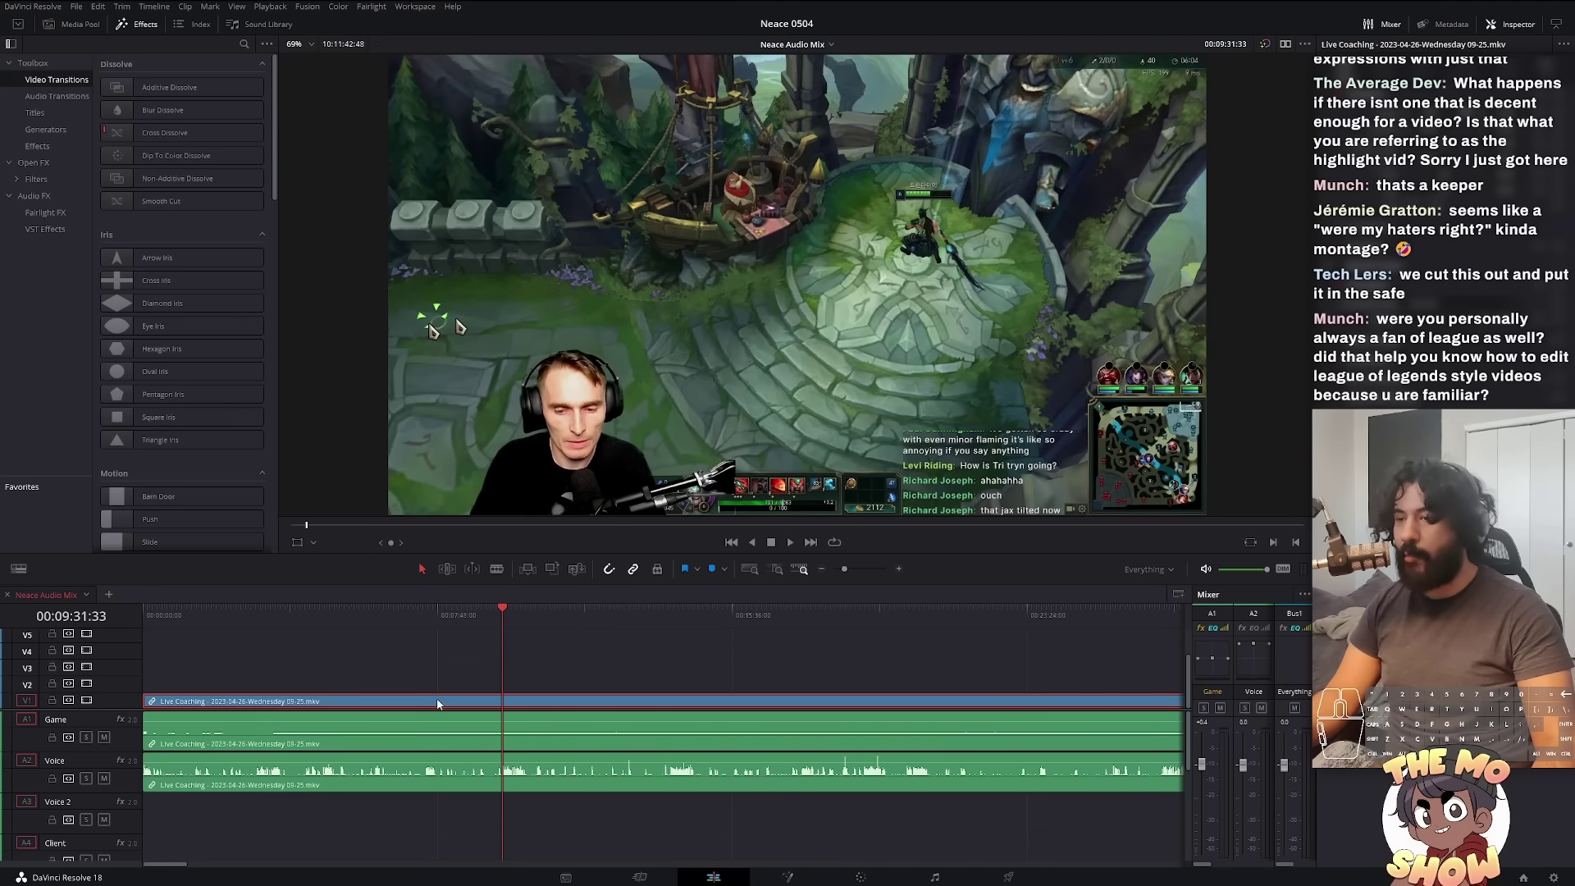
{"action": "key", "text": "Home"}
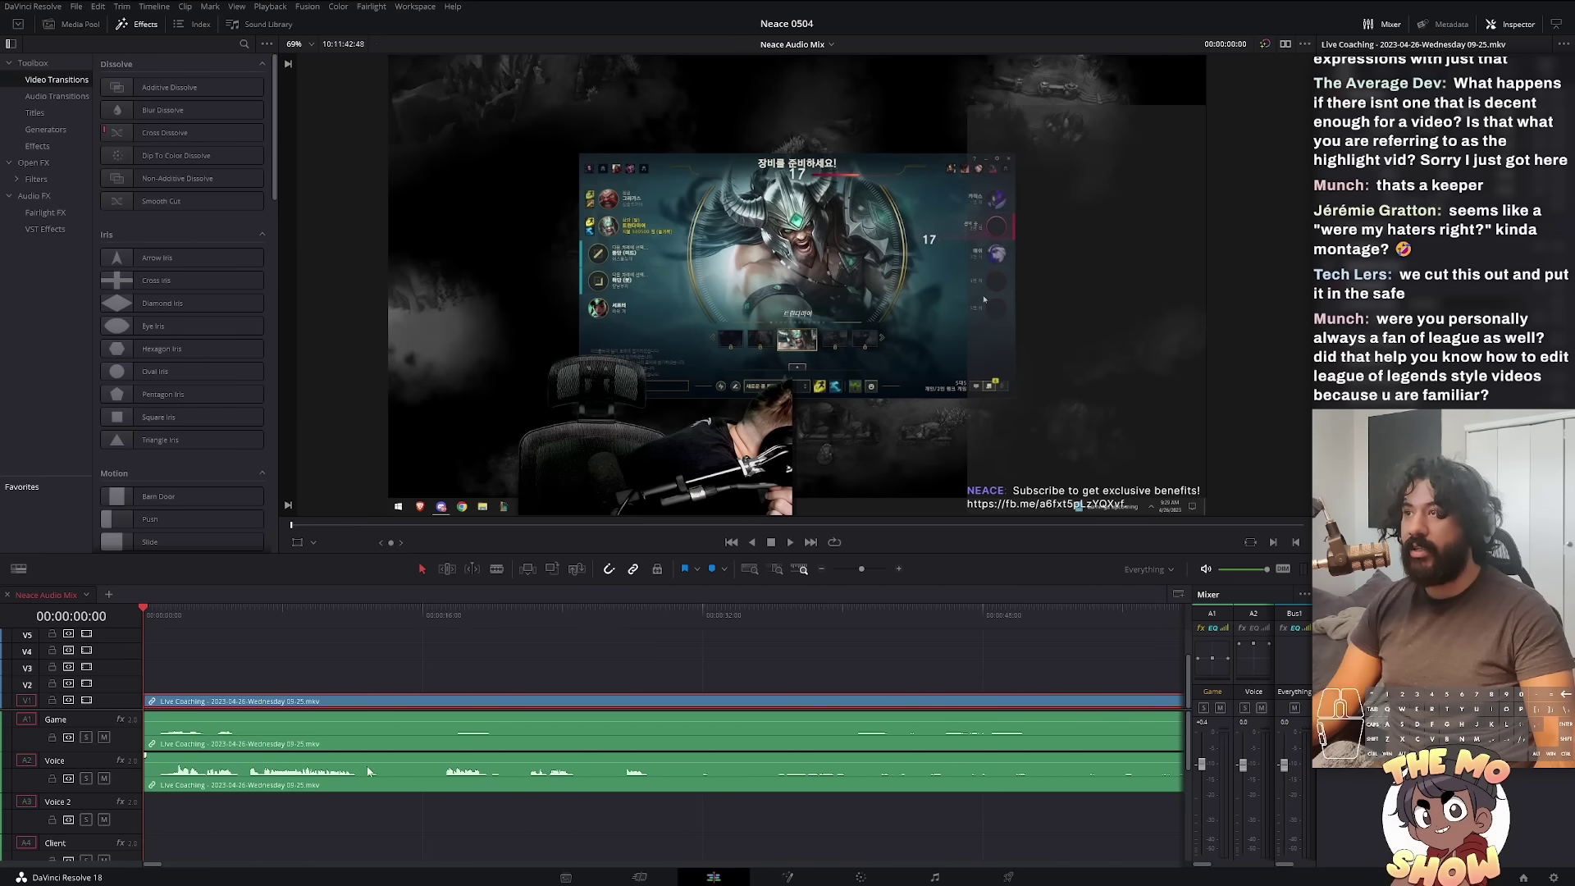
{"action": "scroll", "coordinate": [982, 294], "scroll_direction": "up", "scroll_amount": 2}
{"action": "key", "text": "z"}
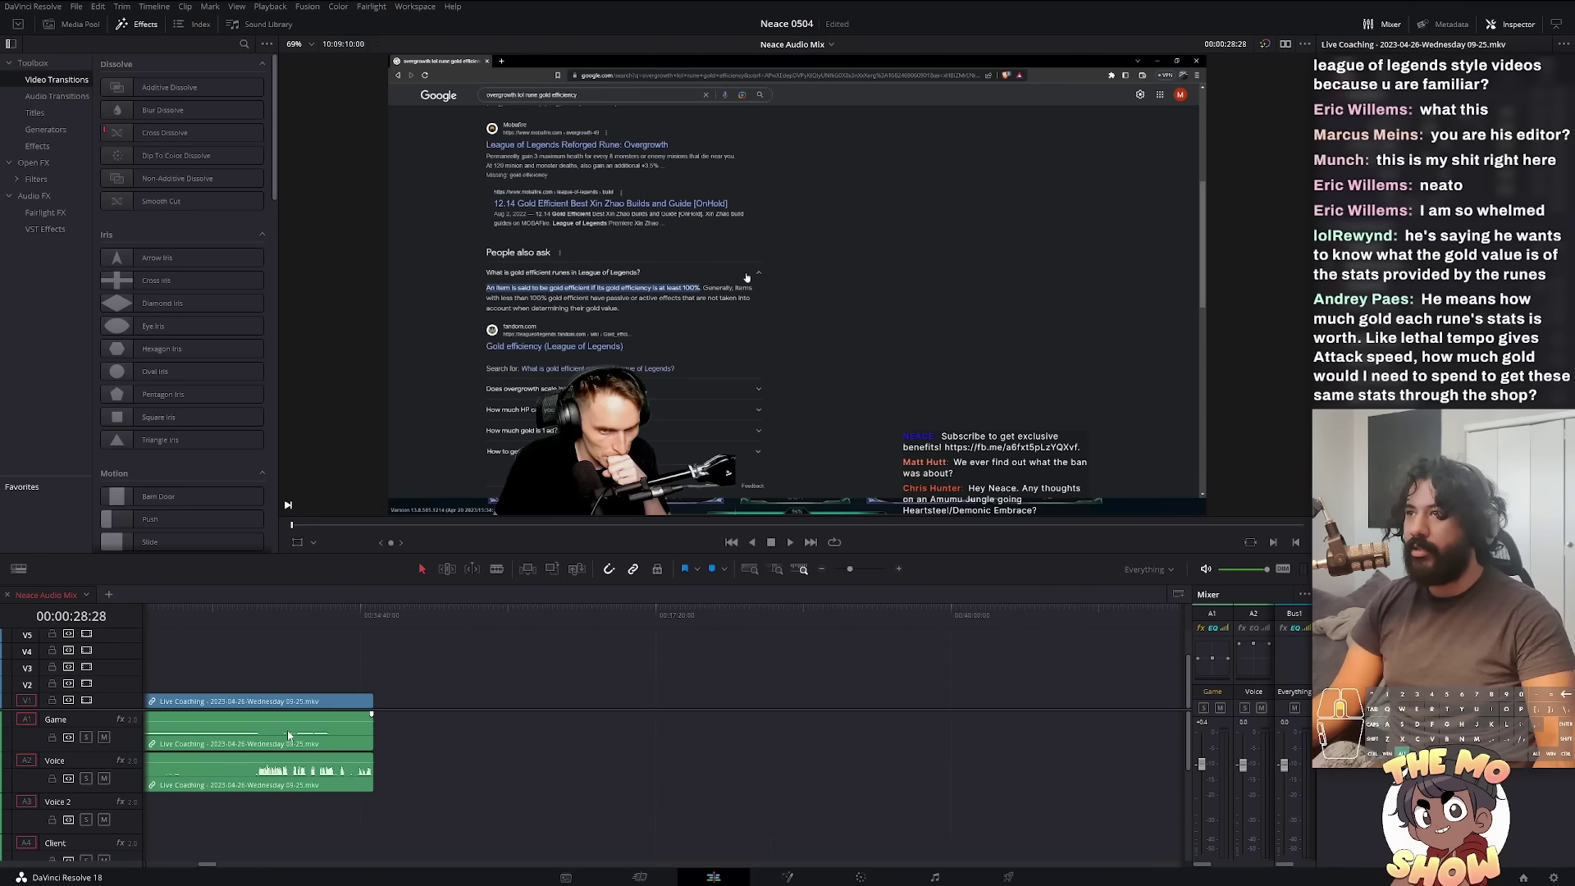
Step: Split all clips at the playhead near 00:33:45
{"action": "left_click", "coordinate": [304, 619]}
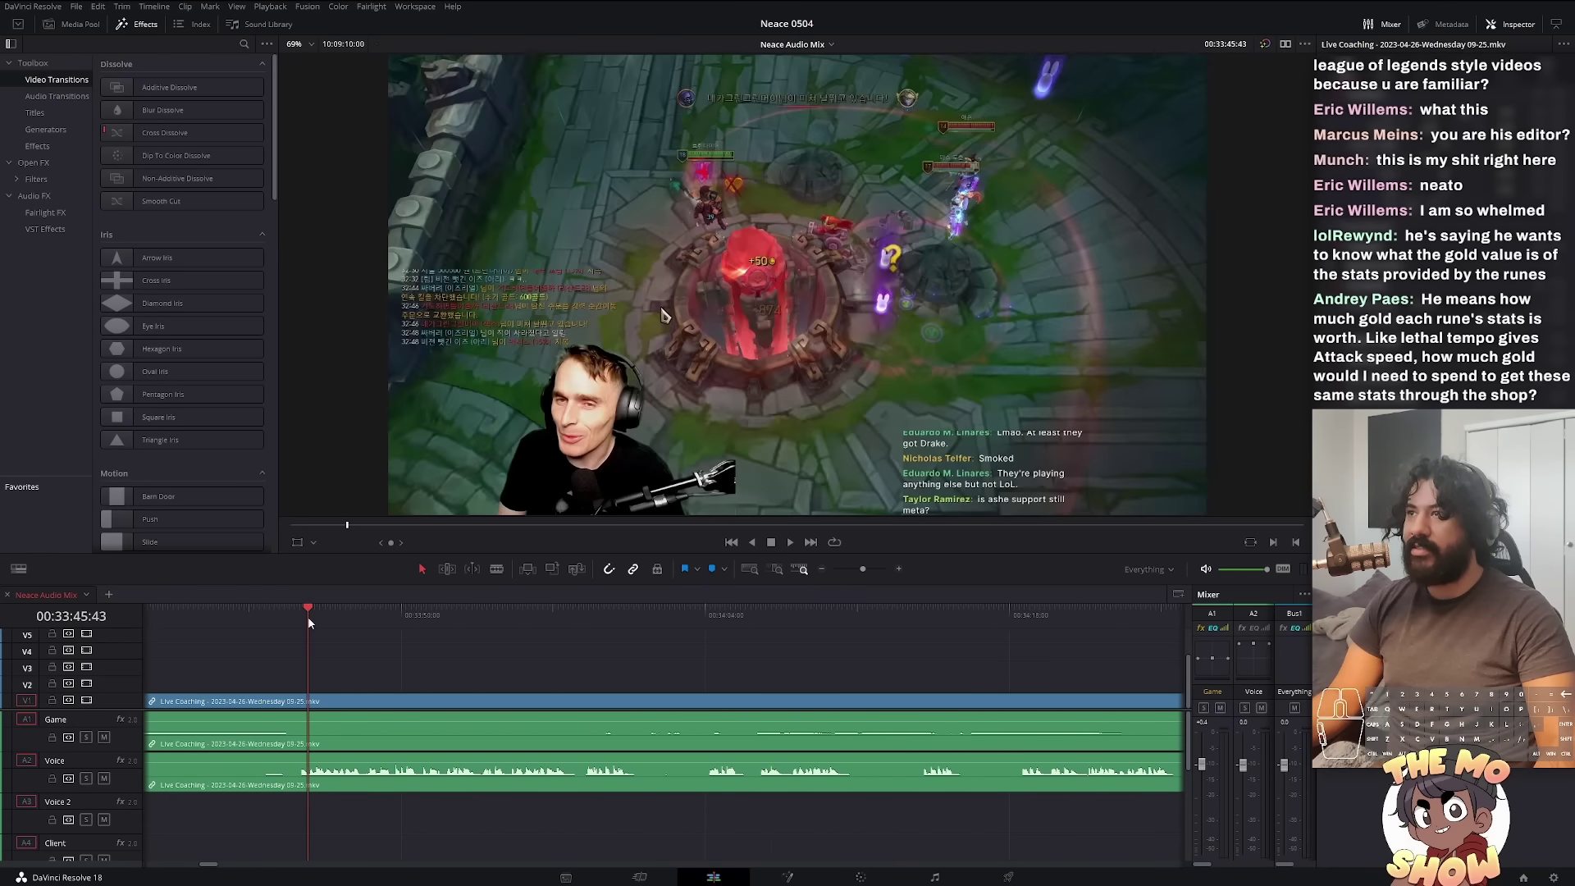
{"action": "scroll", "coordinate": [326, 734], "scroll_direction": "up", "scroll_amount": 3}
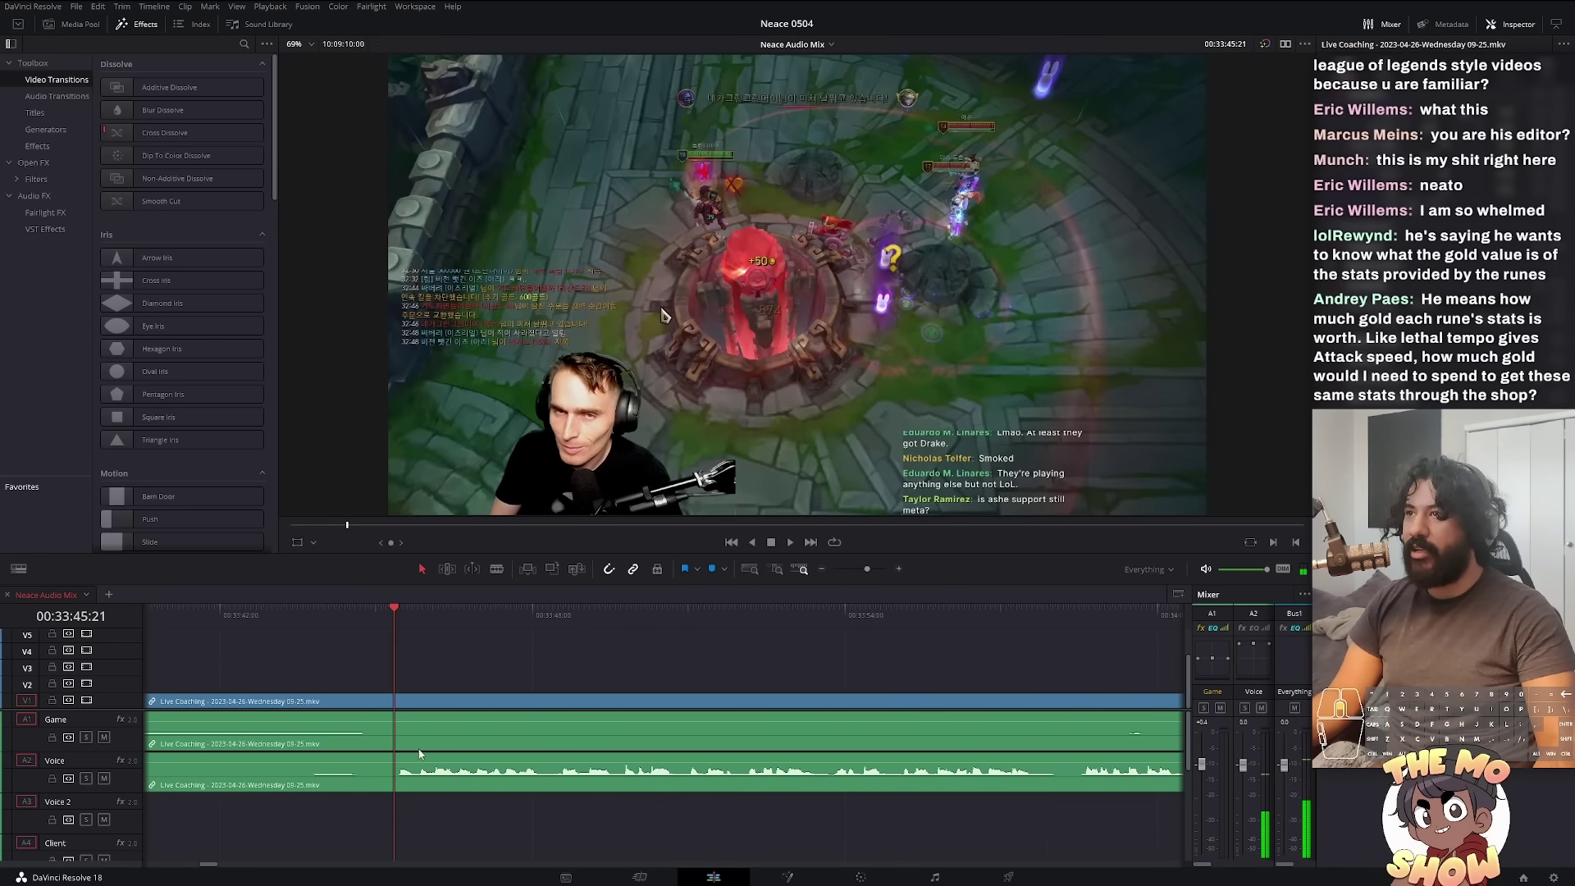
{"action": "key", "text": "space"}
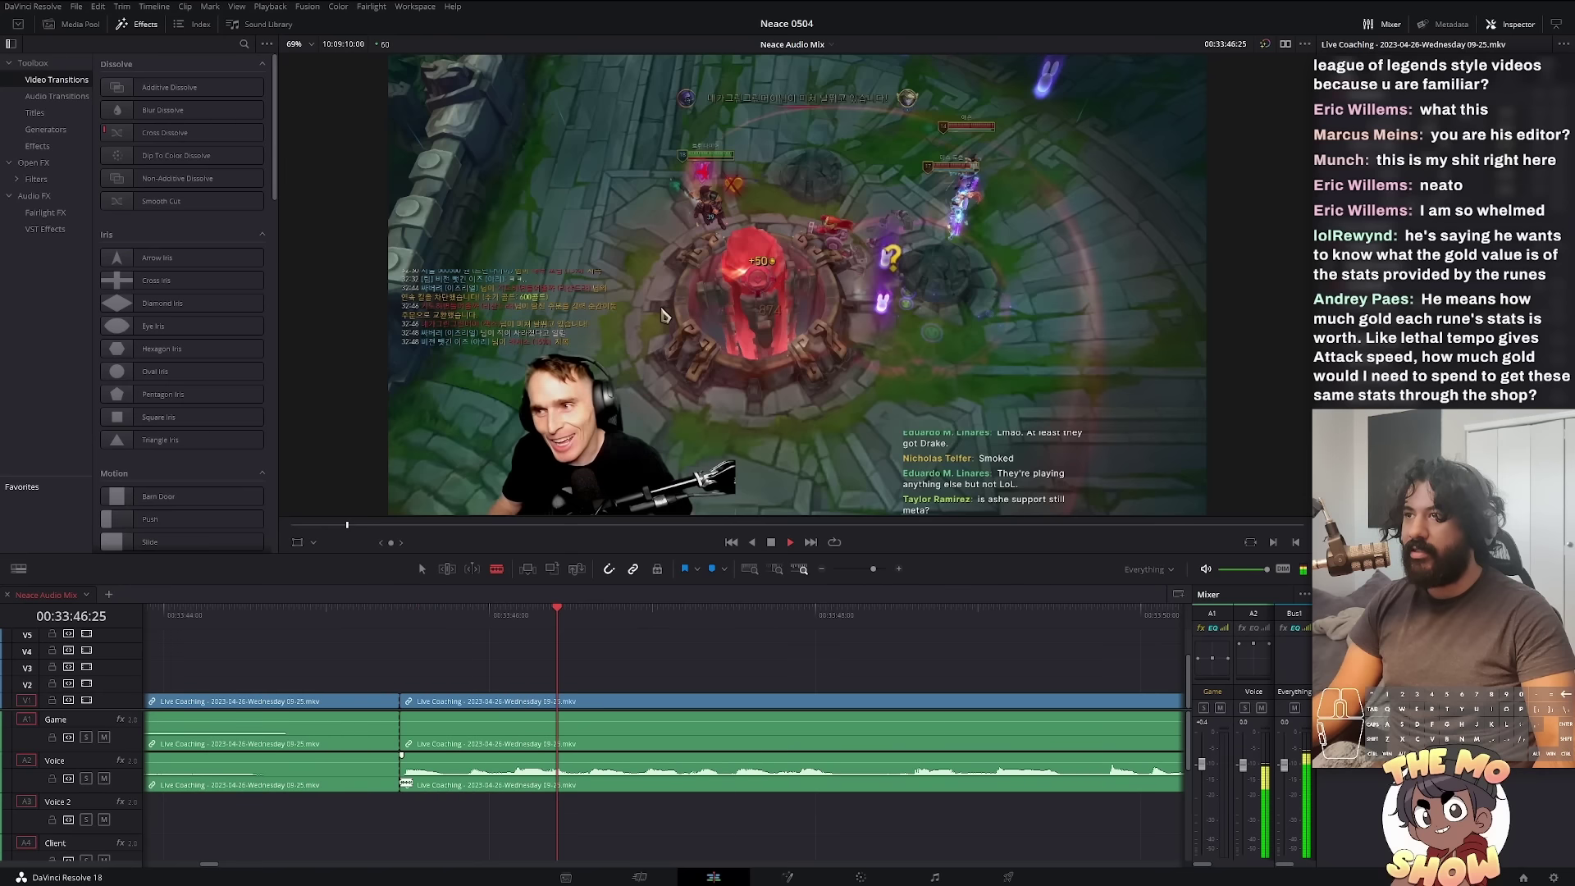
{"action": "key", "text": "ctrl+b"}
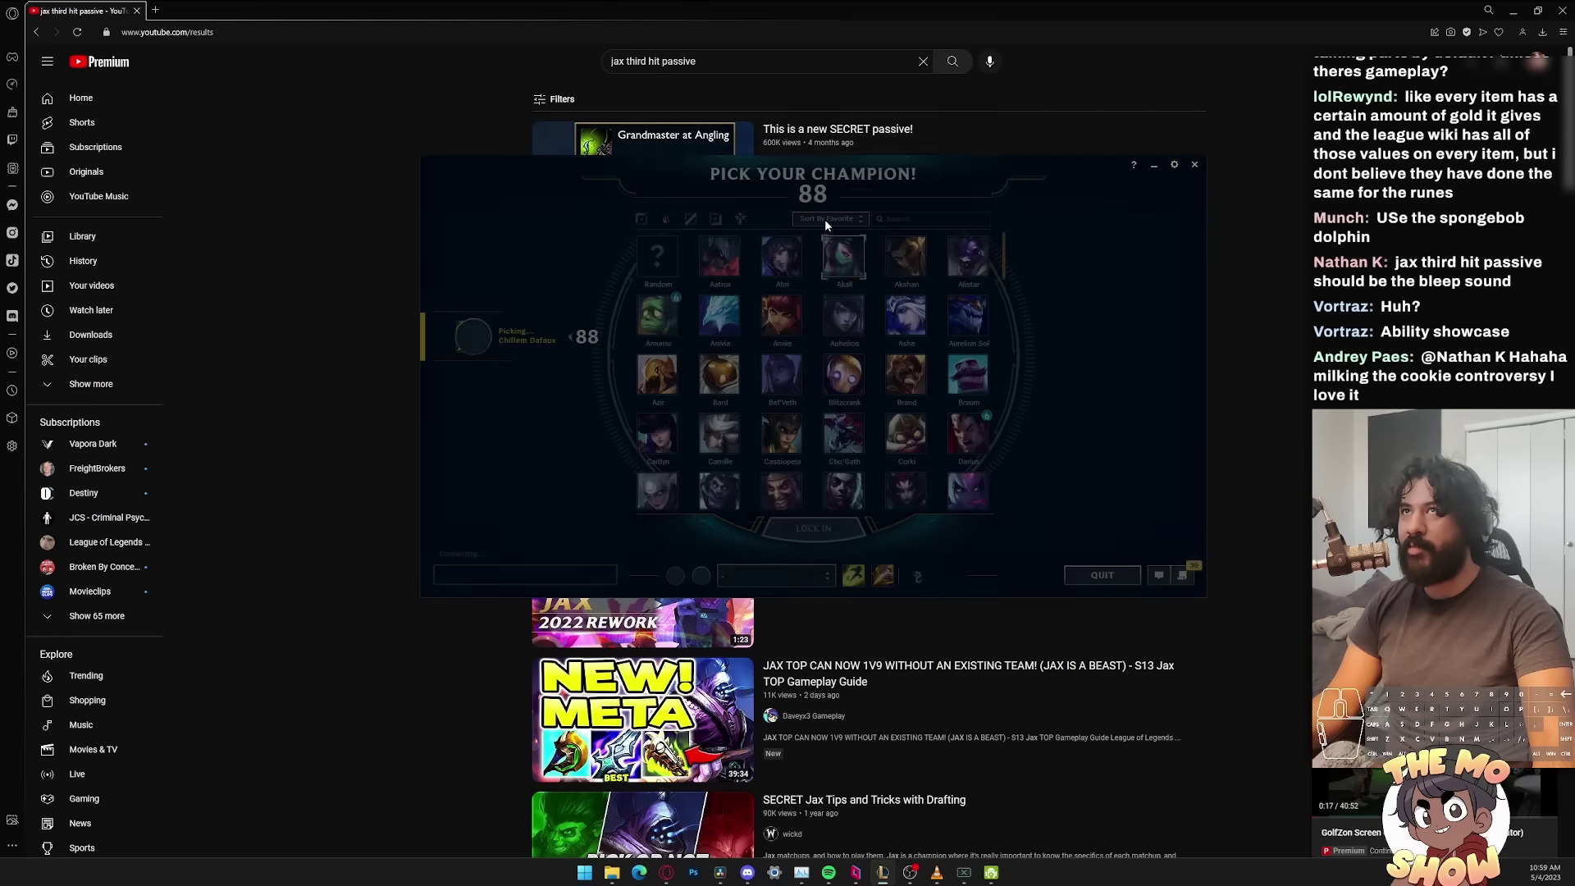
Step: Search the champion list for 'jax' and pick the Jax portrait
{"action": "left_click", "coordinate": [925, 219]}
{"action": "type", "text": "jax"}
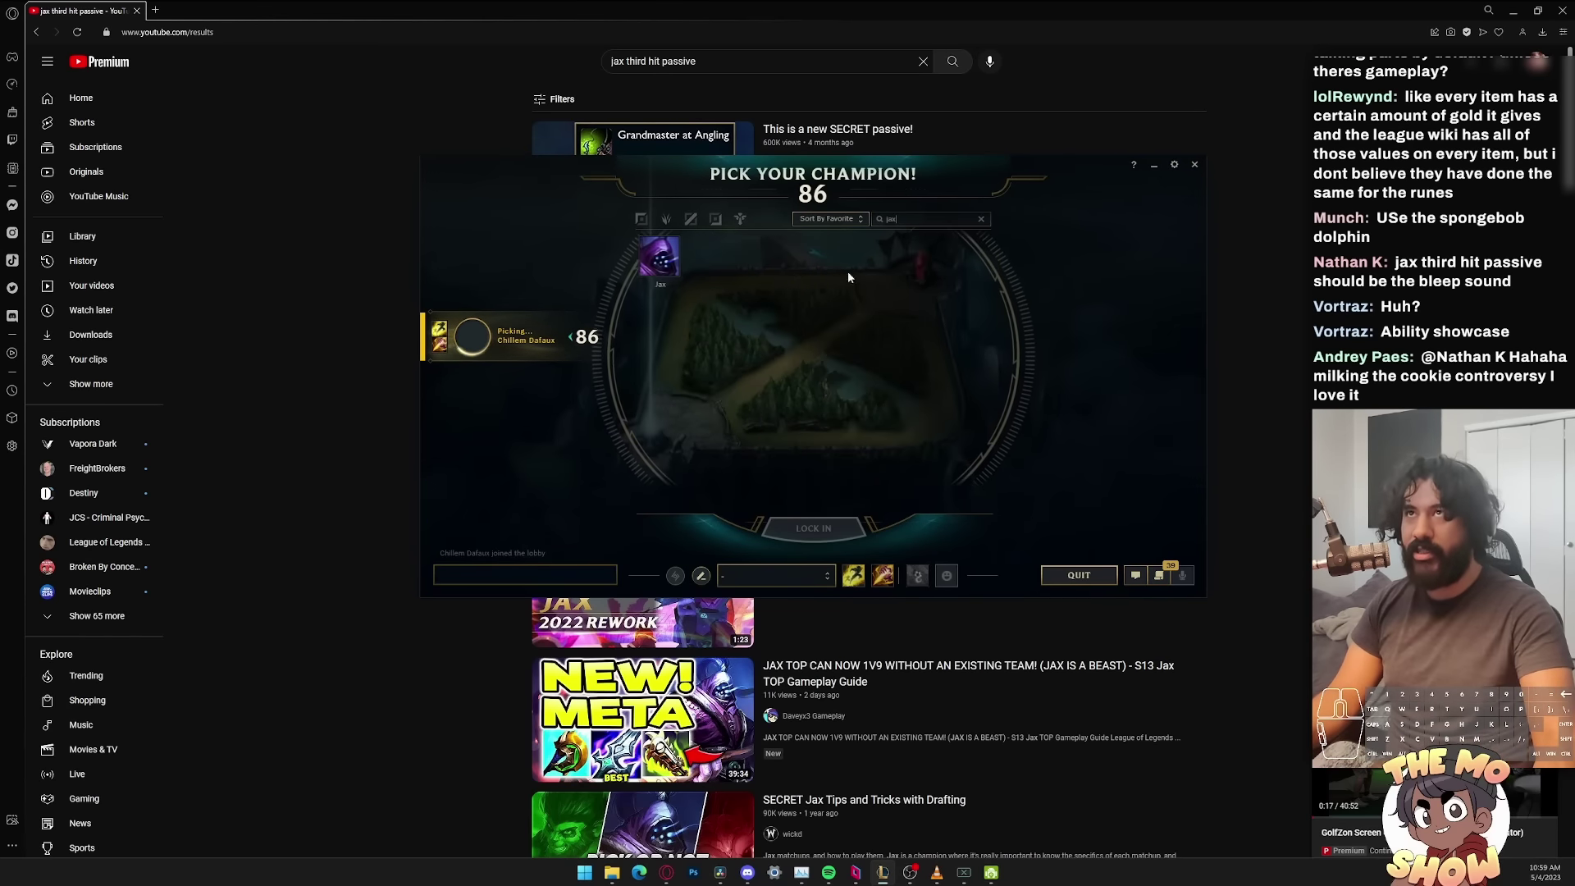
{"action": "left_click", "coordinate": [658, 256]}
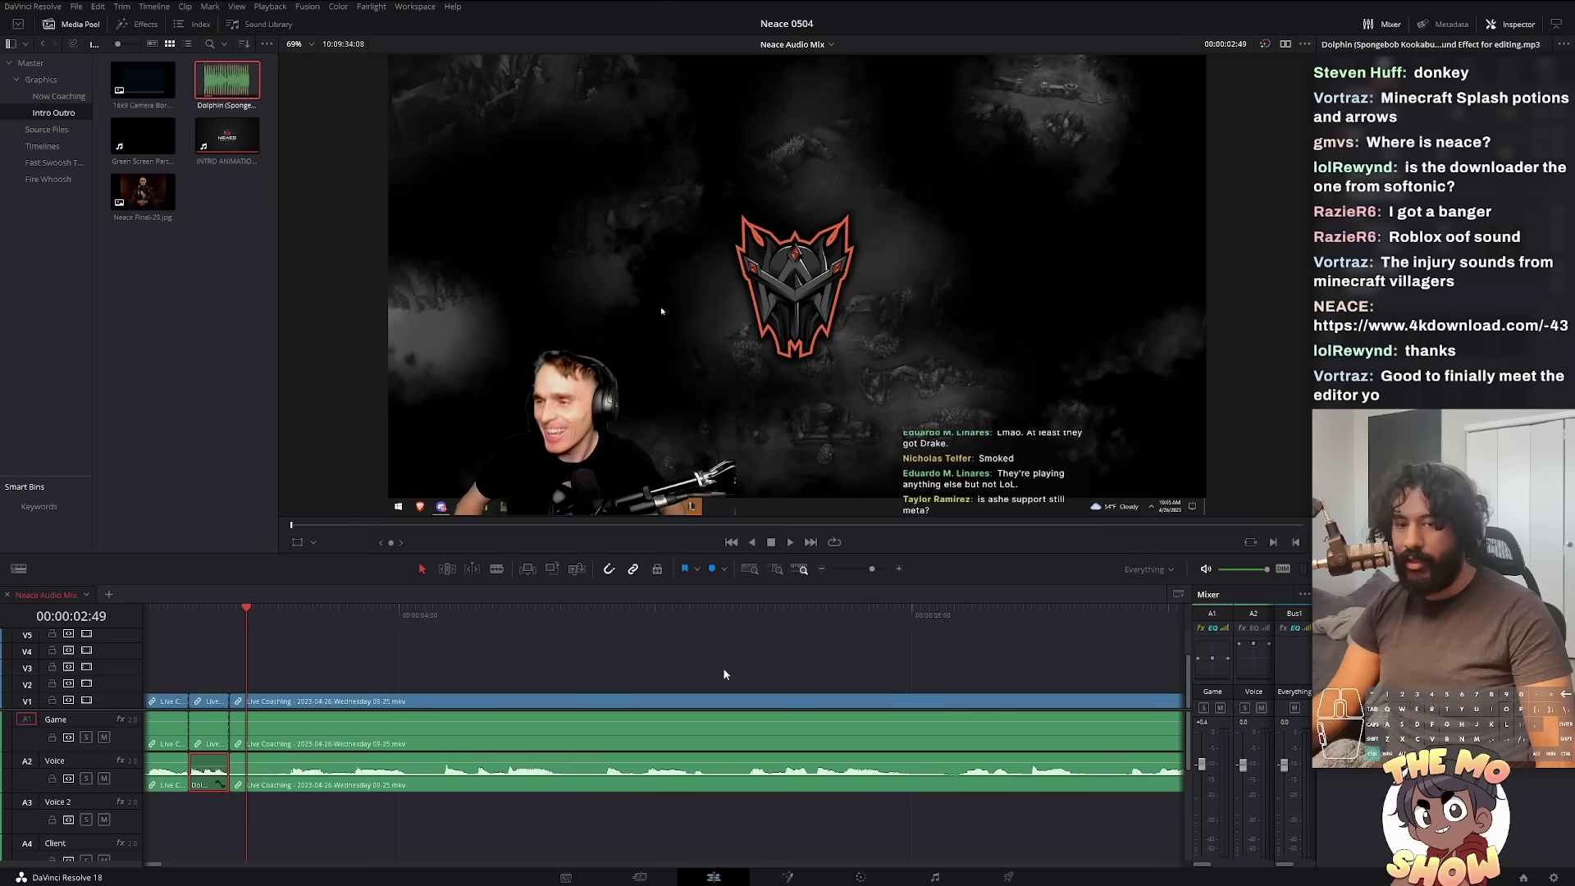
{"action": "scroll", "coordinate": [697, 675], "scroll_direction": "down", "scroll_amount": 2}
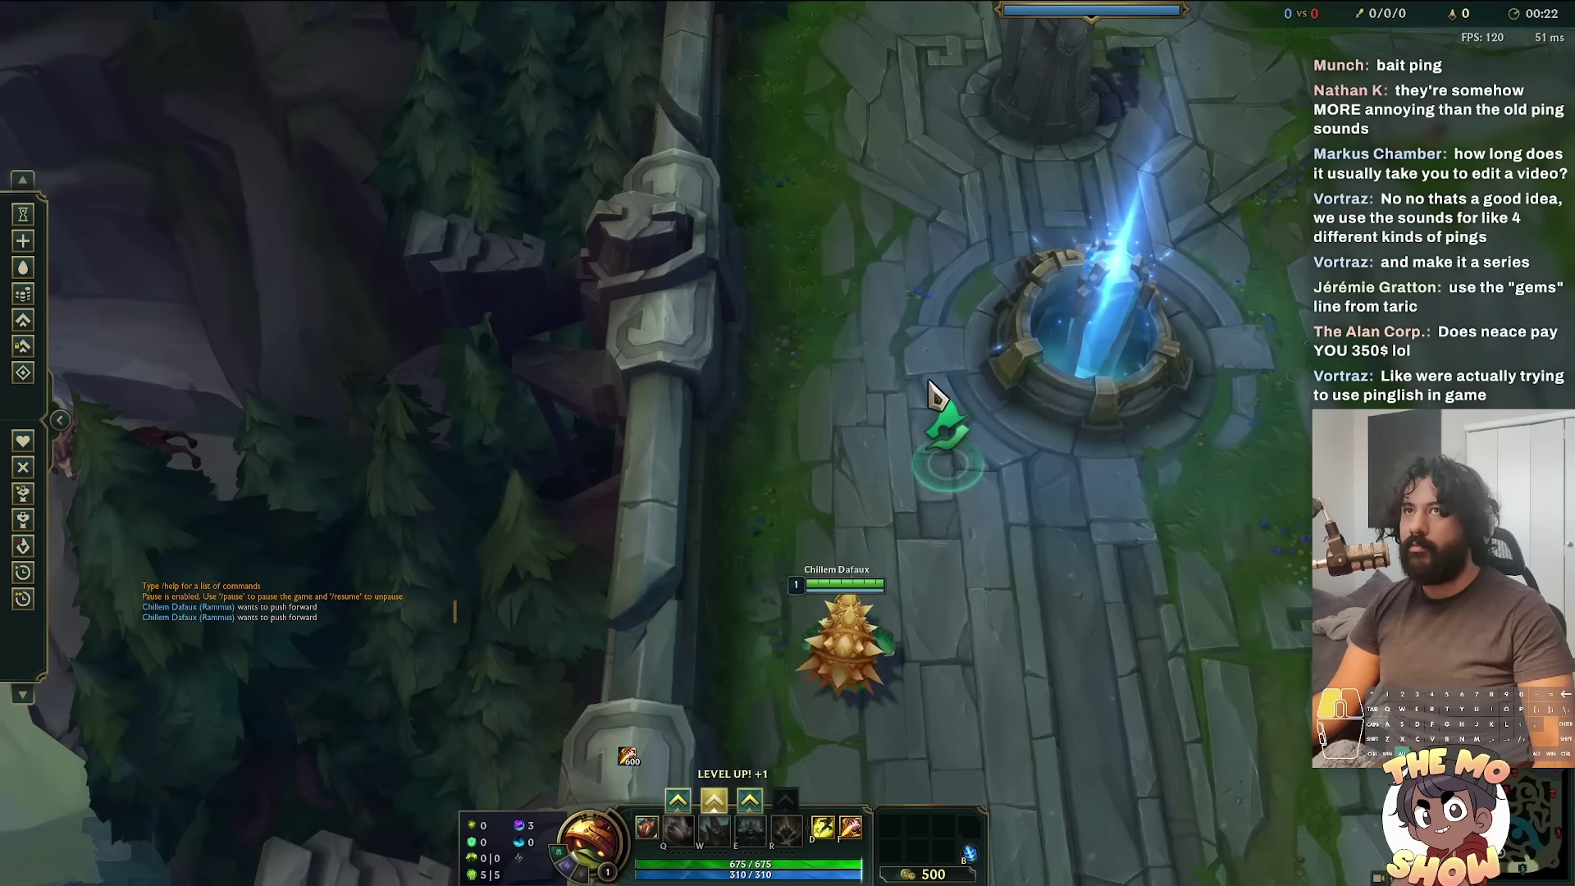
Step: Place three retreat pings, a bait ping, an enemies-missing ping and an all-in ping
{"action": "left_click", "coordinate": [947, 469], "text": "ctrl"}
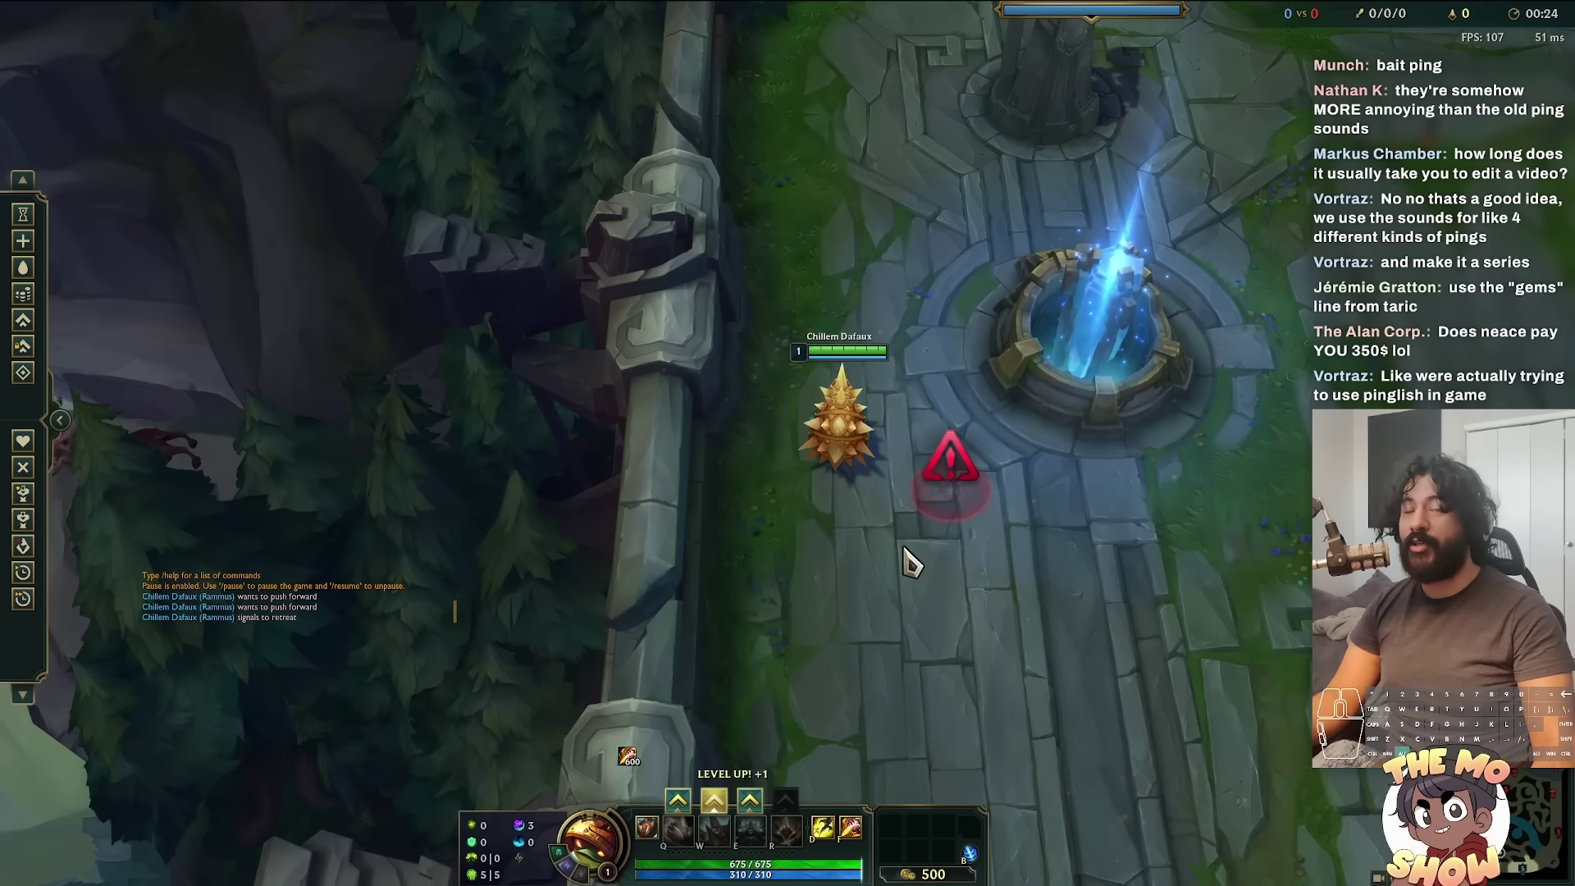
{"action": "left_click", "coordinate": [932, 542], "text": "ctrl"}
{"action": "left_click", "coordinate": [929, 671], "text": "ctrl"}
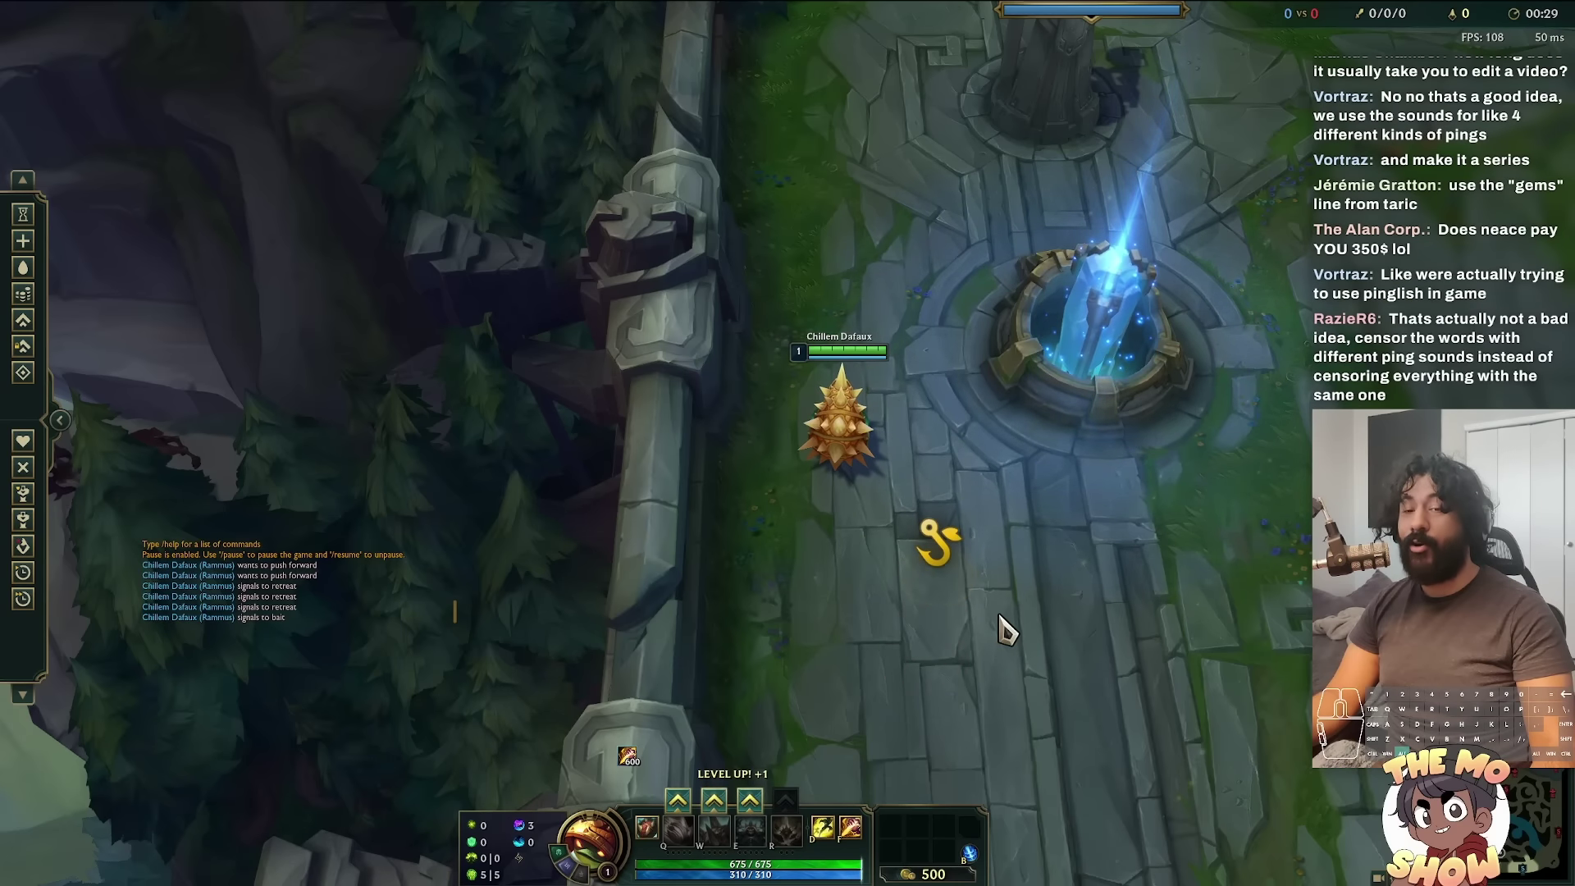
{"action": "left_click", "coordinate": [1031, 592], "text": "ctrl"}
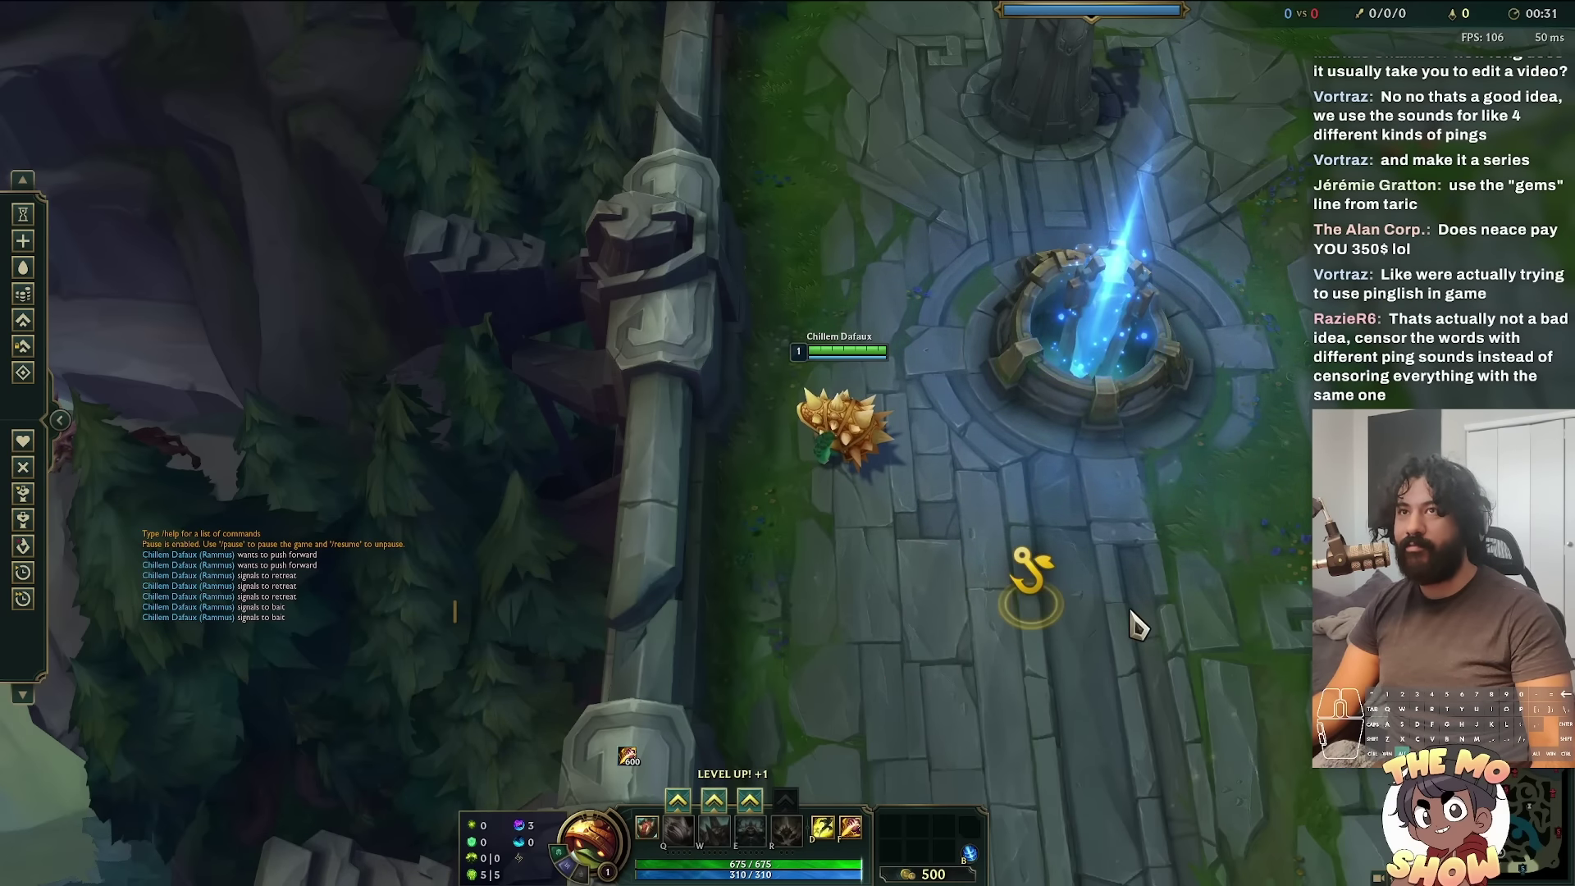
{"action": "left_click", "coordinate": [1150, 591], "text": "ctrl"}
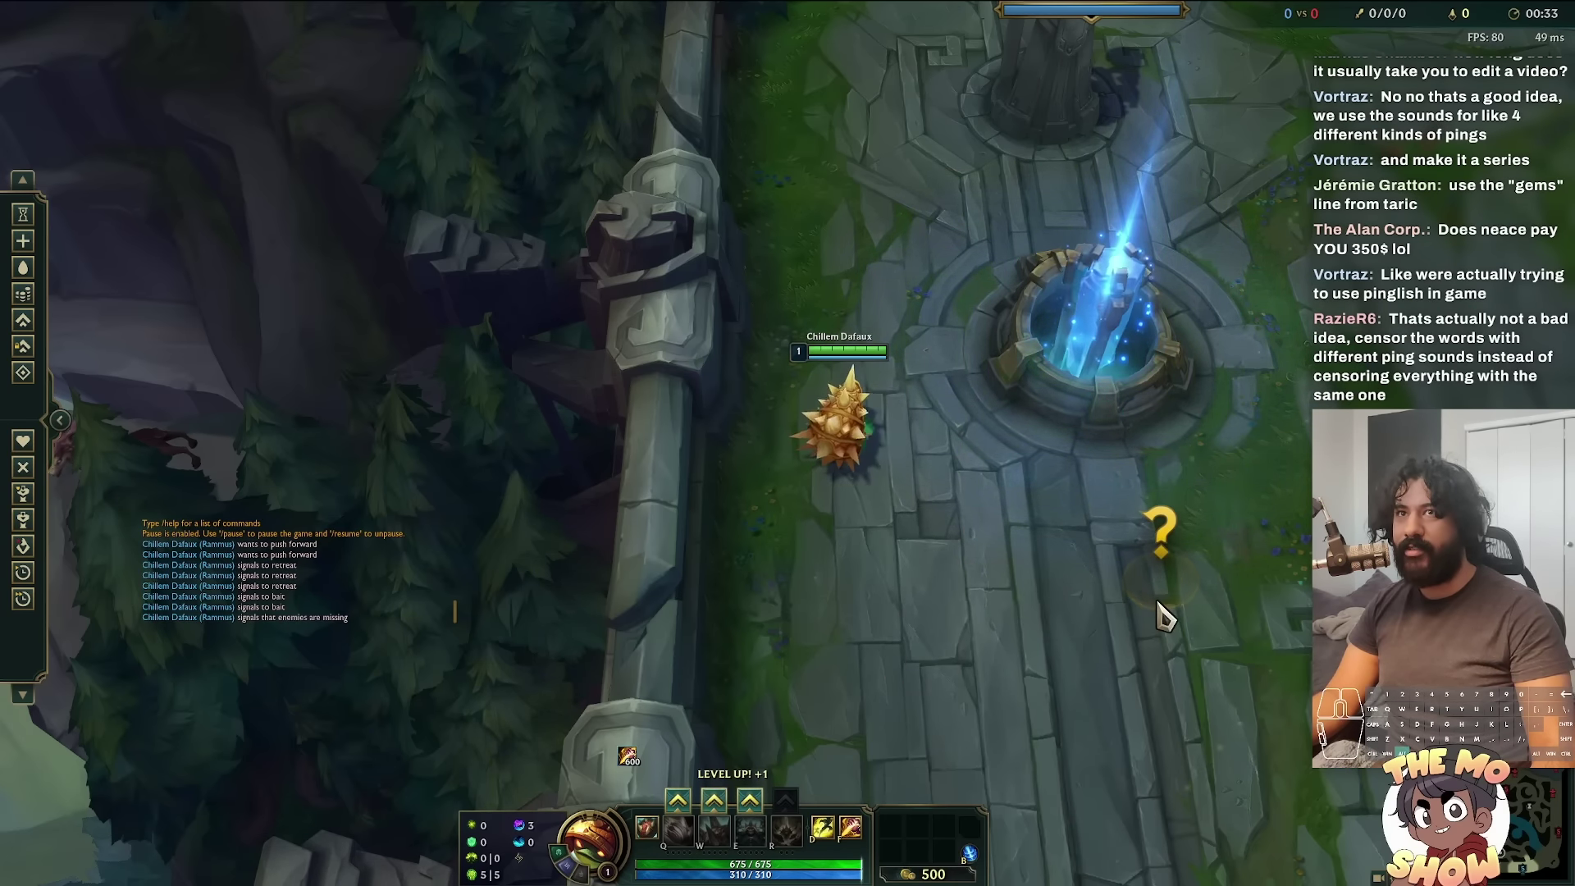
{"action": "mouse_move", "coordinate": [1134, 603]}
{"action": "left_mouse_down"}
{"action": "mouse_move", "coordinate": [1086, 556]}
{"action": "mouse_move", "coordinate": [1056, 568]}
{"action": "mouse_move", "coordinate": [1142, 641]}
{"action": "mouse_move", "coordinate": [1061, 622]}
{"action": "left_mouse_up"}
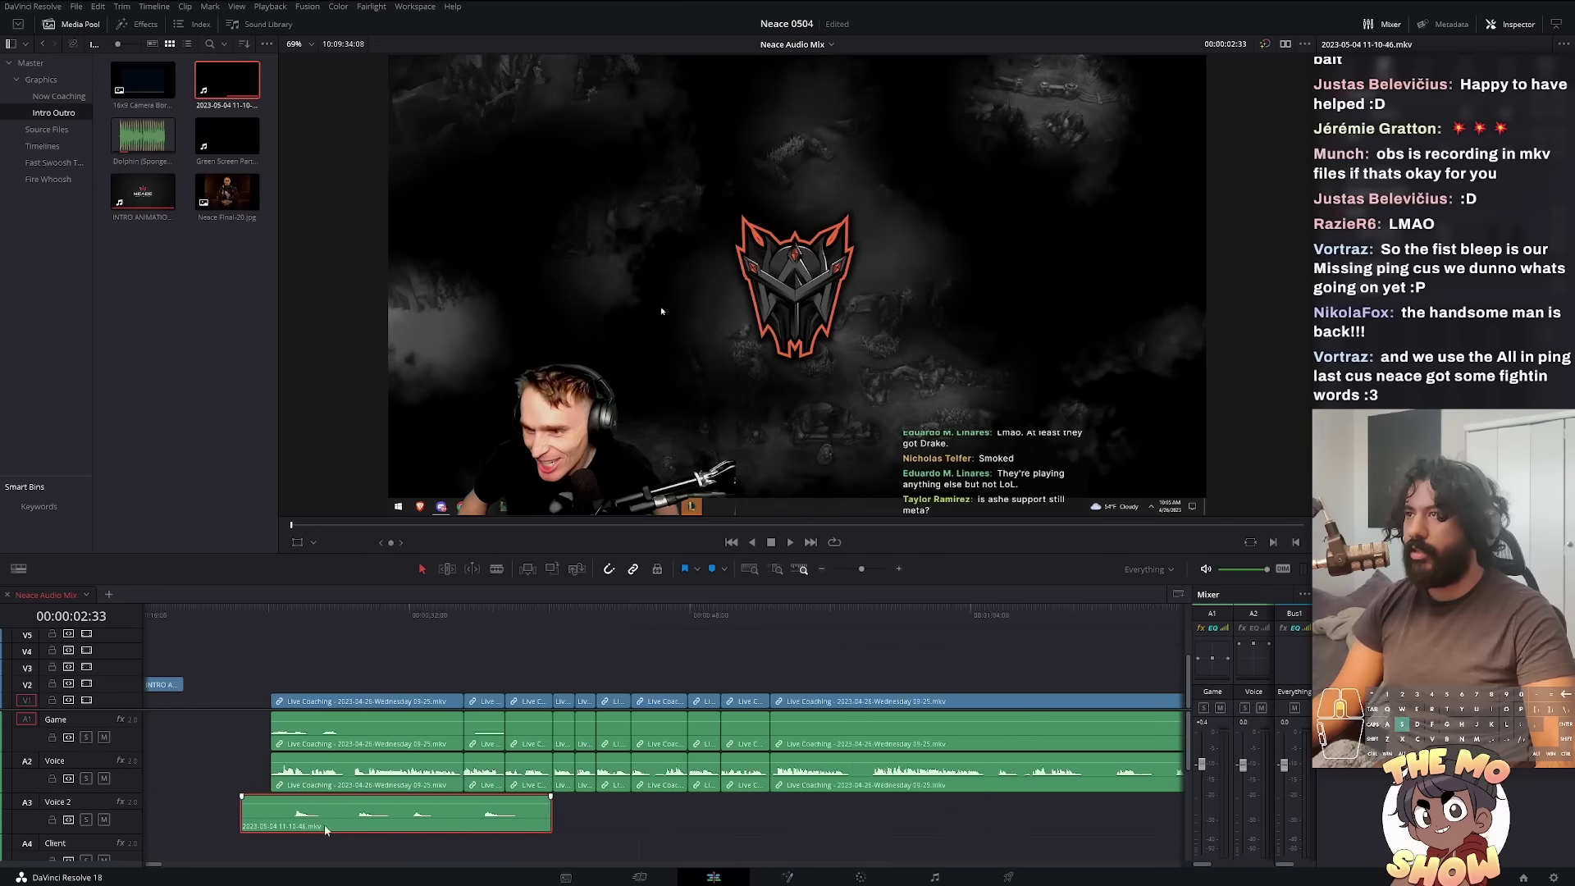
{"action": "scroll", "coordinate": [327, 828], "scroll_direction": "up", "scroll_amount": 2}
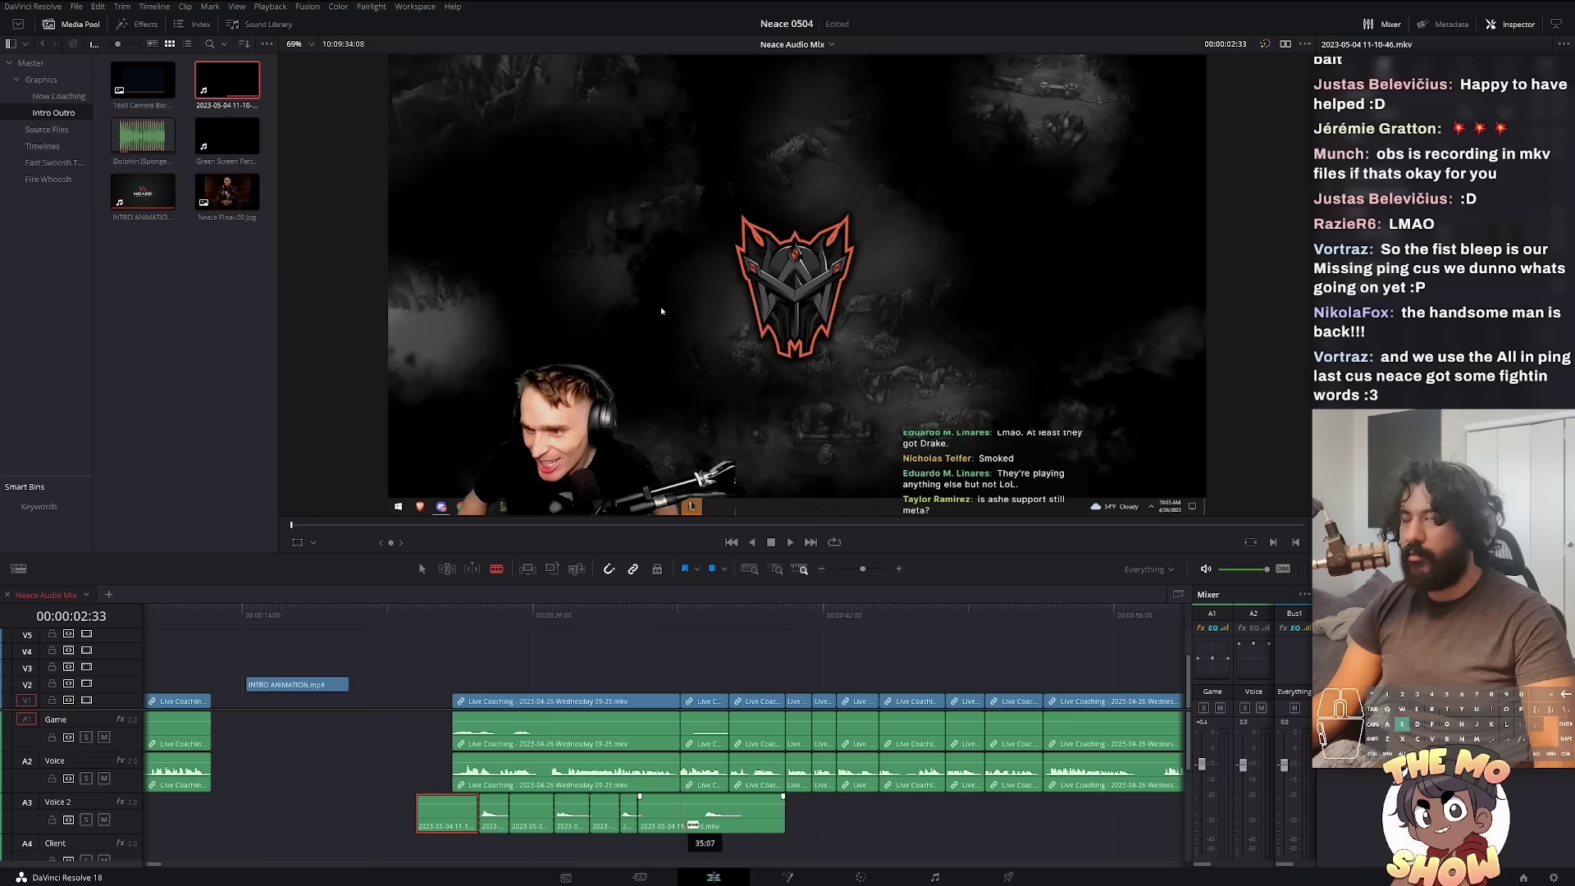
Step: Delete the unwanted ping-audio stretch, blade the remaining recording, and play back the edit
{"action": "key", "text": "BackSpace"}
{"action": "left_click", "coordinate": [703, 822]}
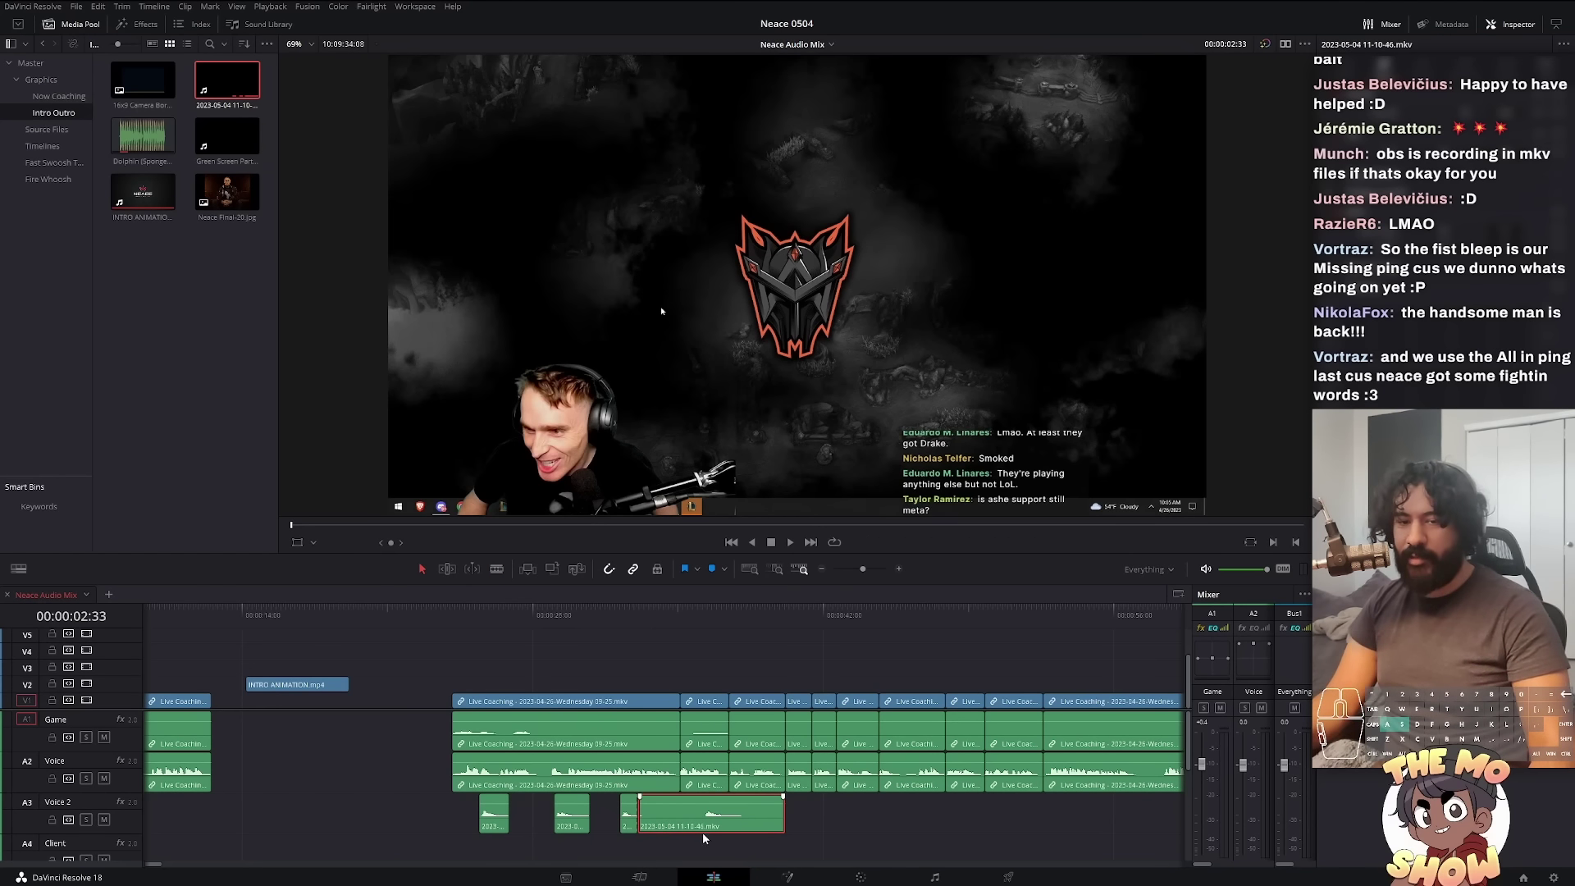
{"action": "key", "text": "b"}
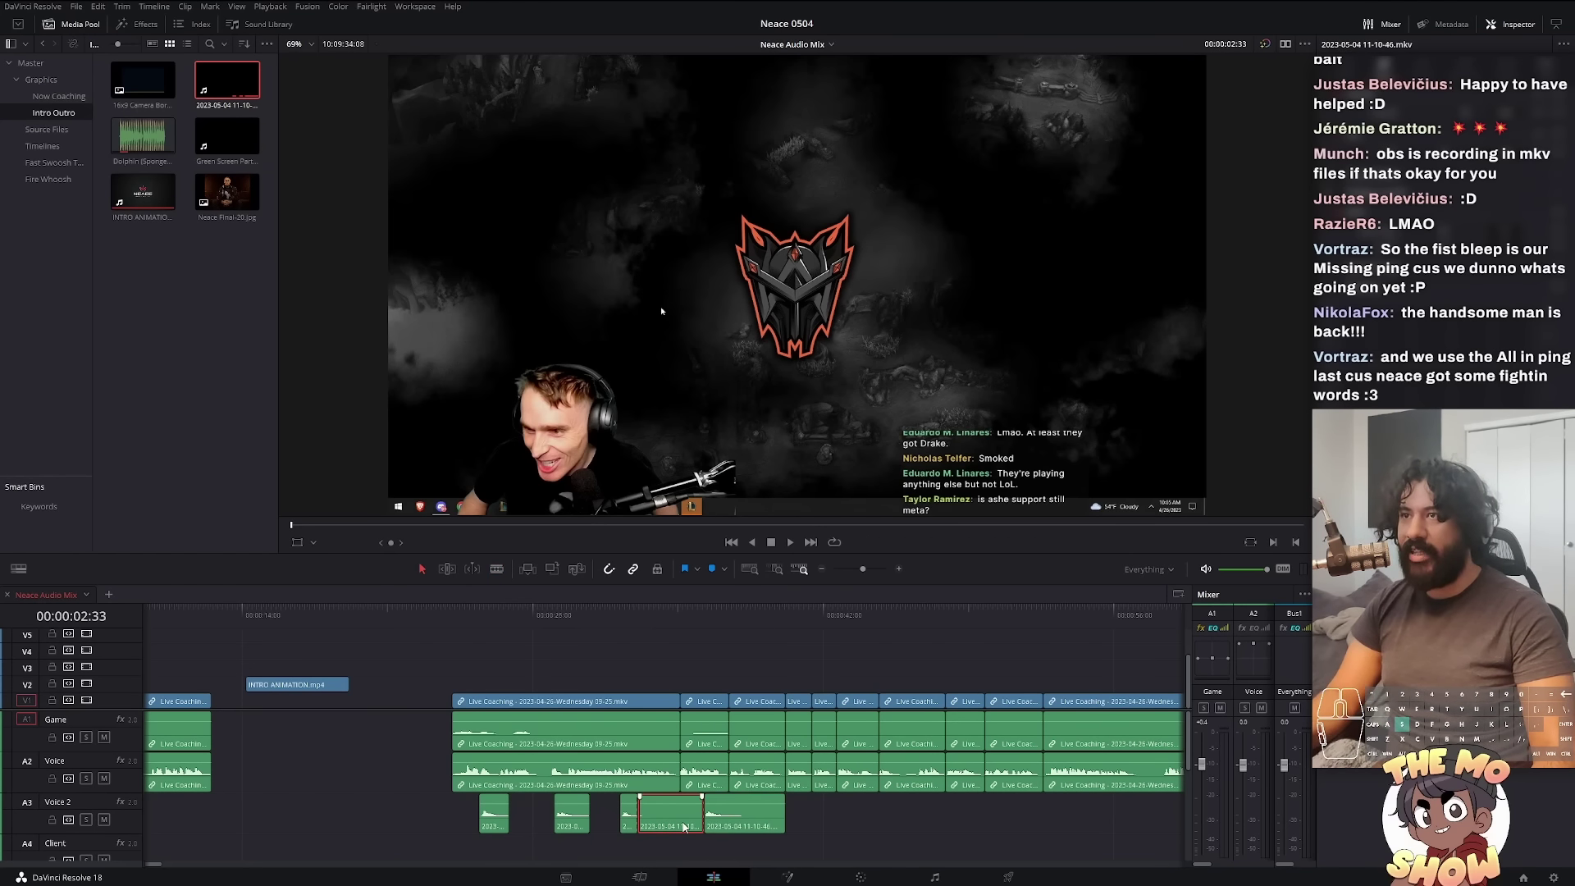
{"action": "left_click", "coordinate": [685, 822]}
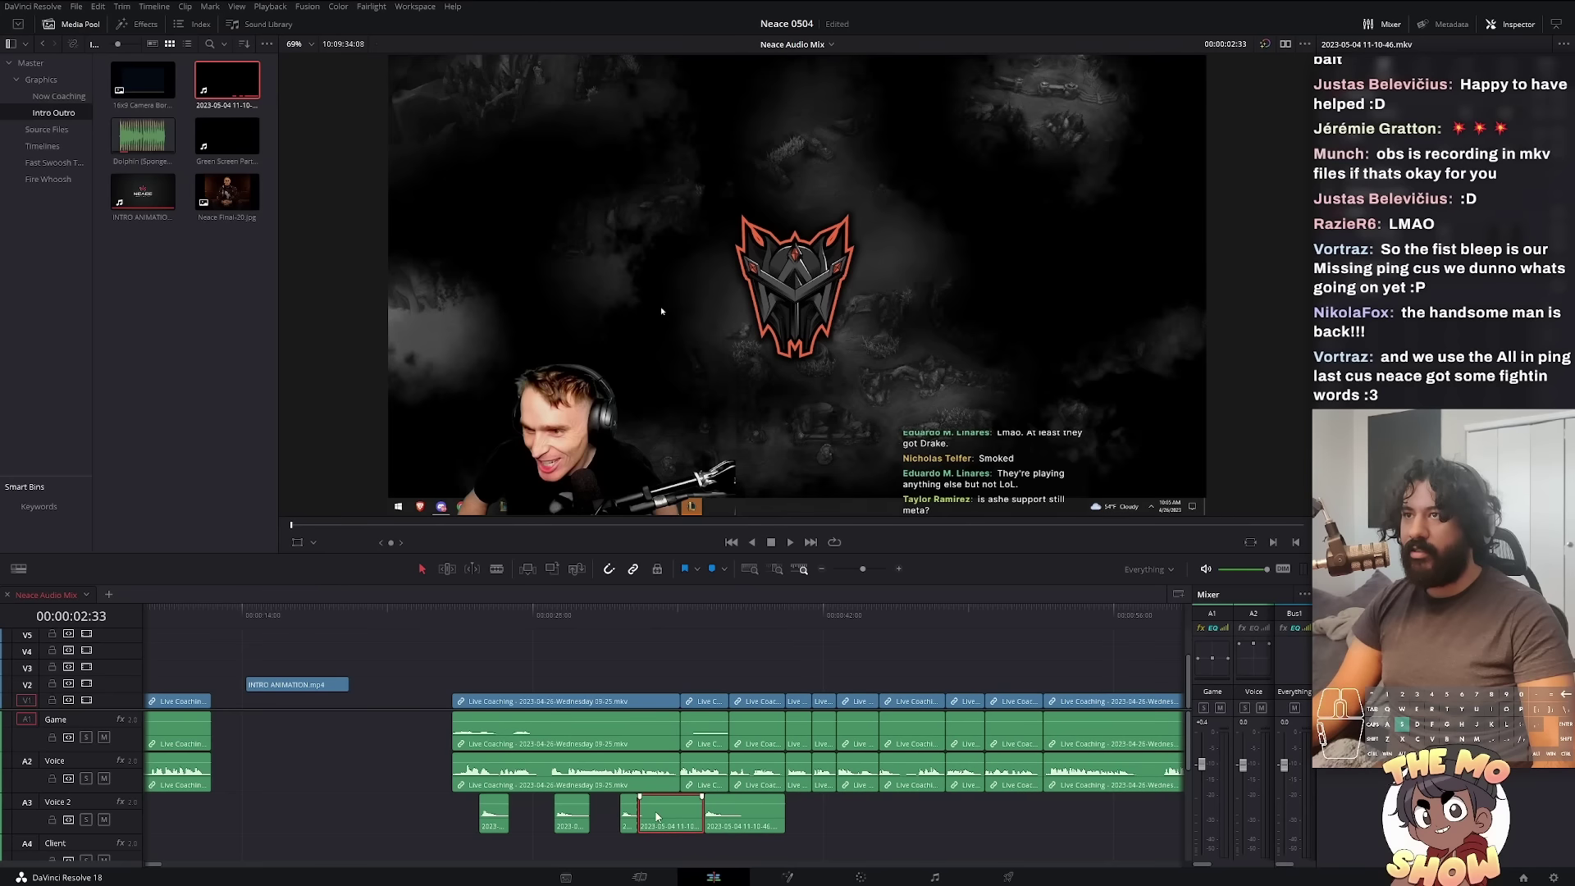
{"action": "scroll", "coordinate": [492, 788], "scroll_direction": "down", "scroll_amount": 3}
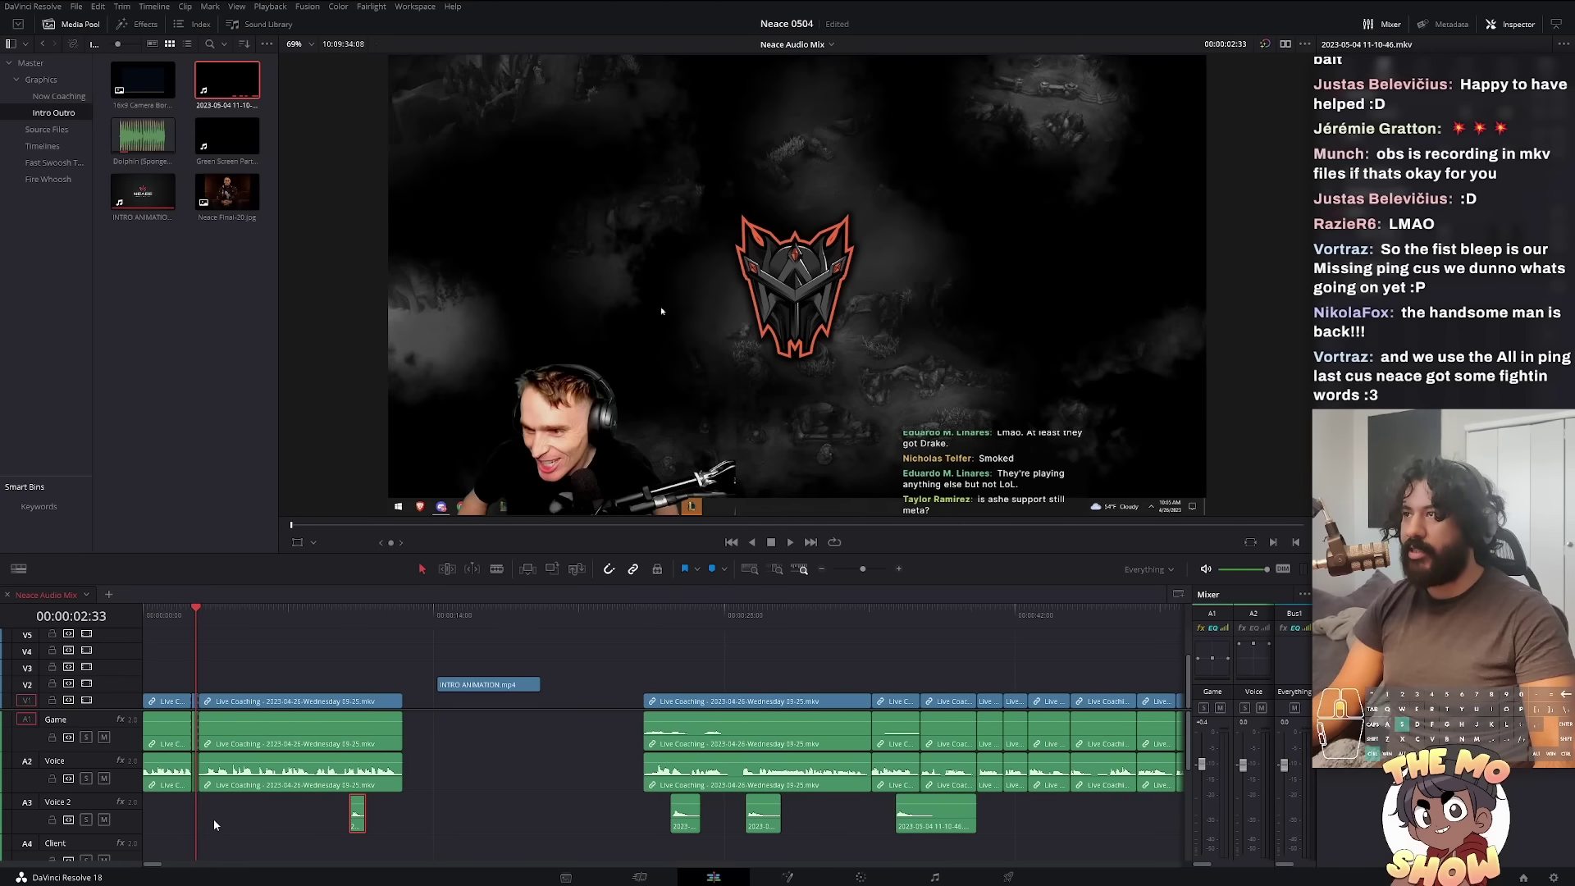
{"action": "scroll", "coordinate": [664, 813], "scroll_direction": "up", "scroll_amount": 3}
{"action": "key", "text": "space"}
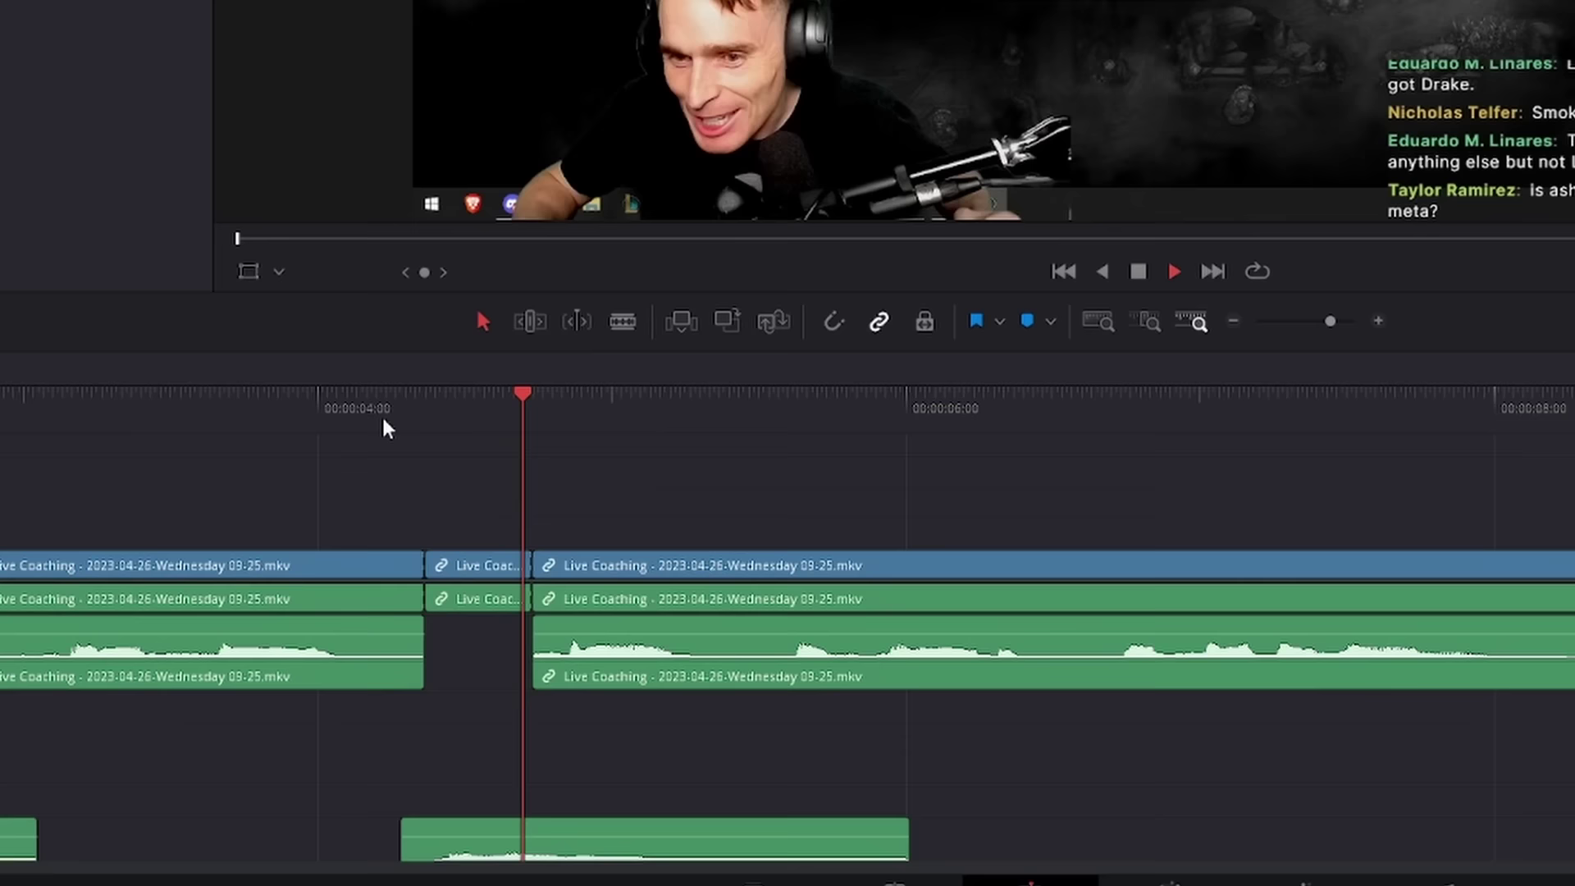
{"action": "left_click", "coordinate": [385, 418]}
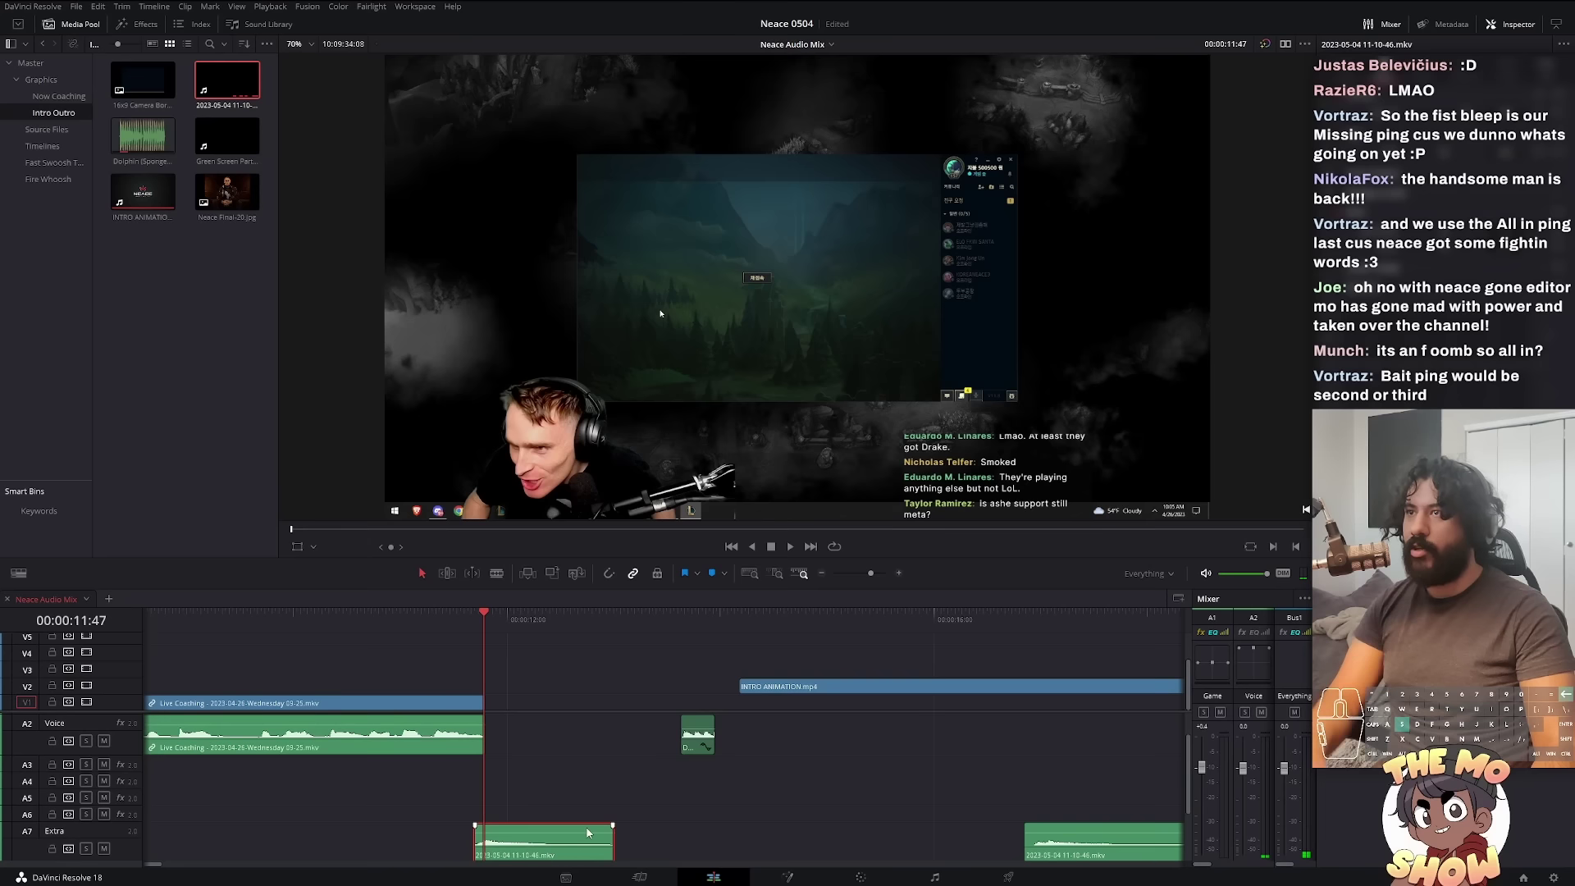
Step: Resize the audio track heights in the timeline
{"action": "left_click_drag", "start_coordinate": [697, 748], "coordinate": [638, 816]}
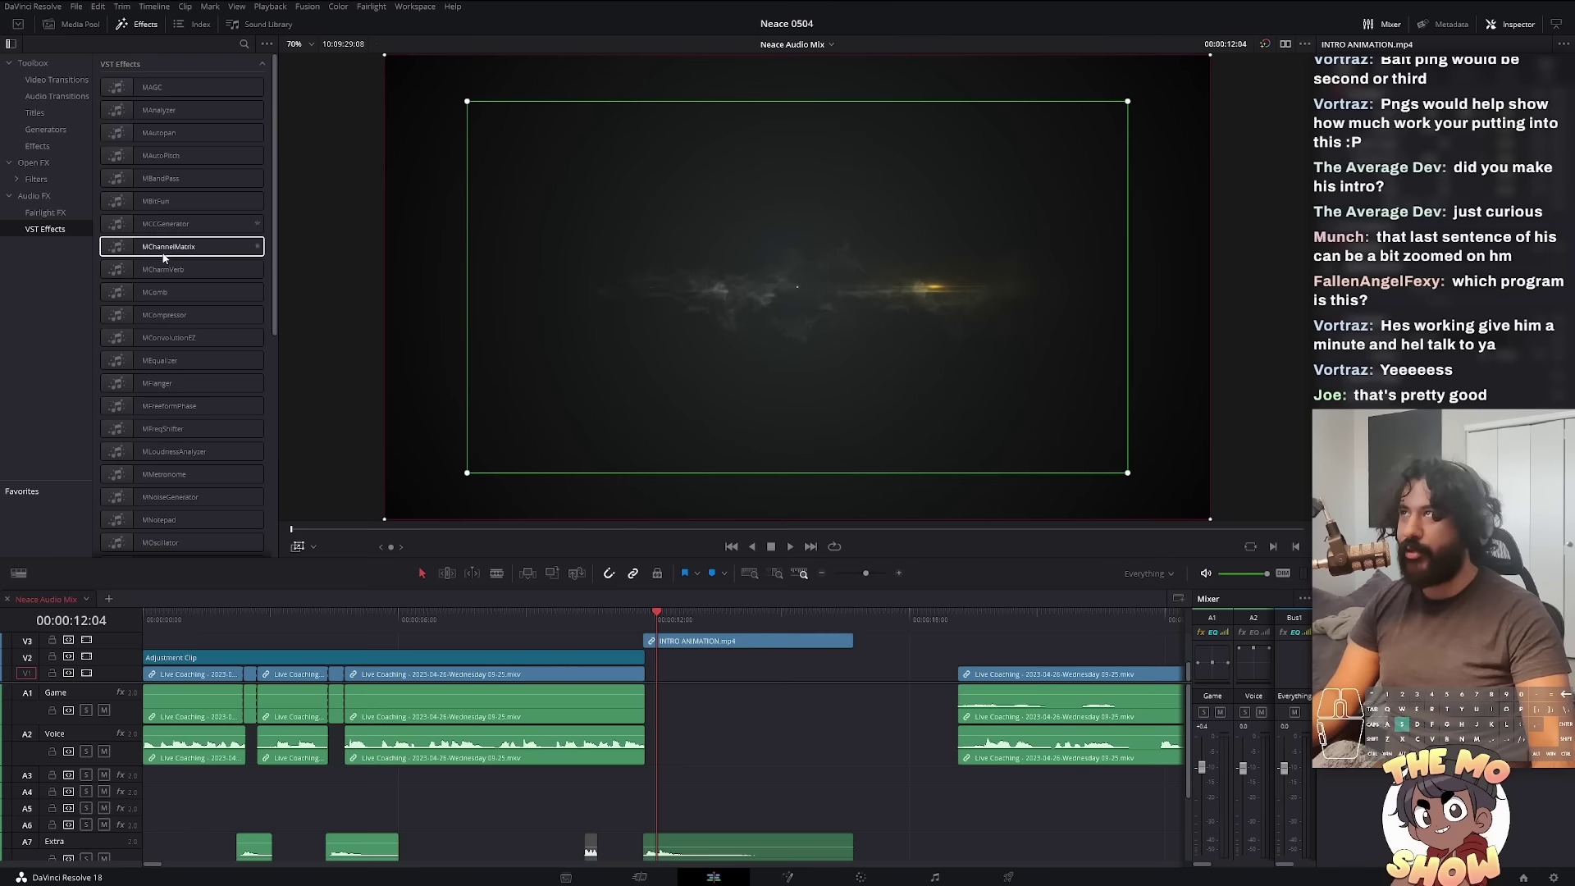
Step: Apply the Fairlight FX Pitch effect to the cold-open clip
{"action": "left_click", "coordinate": [46, 211]}
{"action": "left_click", "coordinate": [174, 284]}
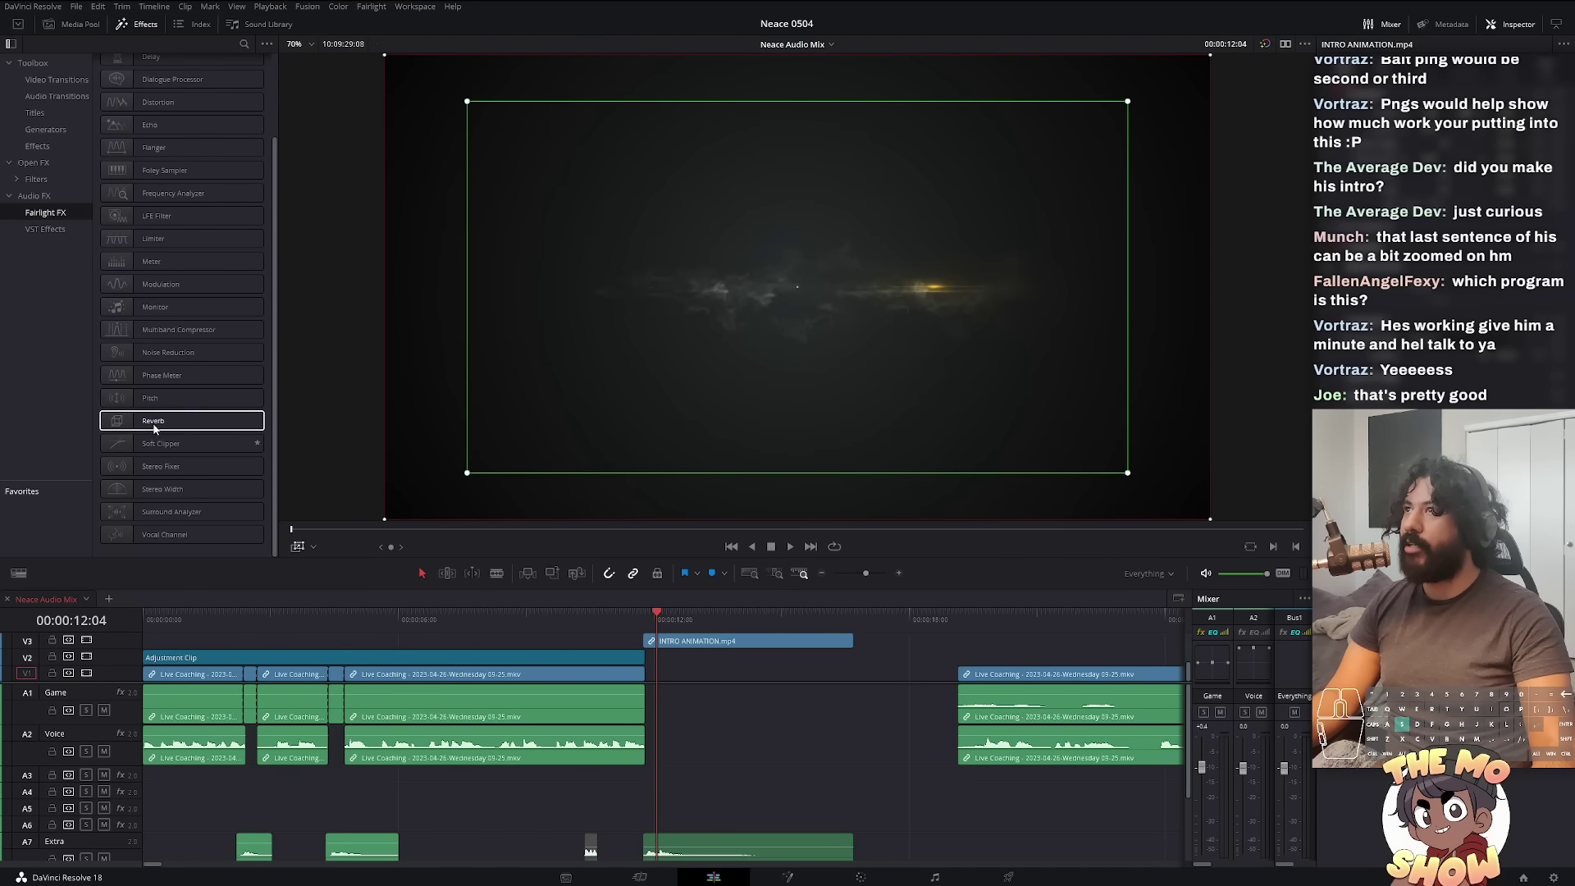
{"action": "left_click_drag", "start_coordinate": [150, 397], "coordinate": [237, 658]}
Step: Play the cold open from the start, select its last clips, then jump into the gameplay
{"action": "key", "text": "Home"}
{"action": "key", "text": "space"}
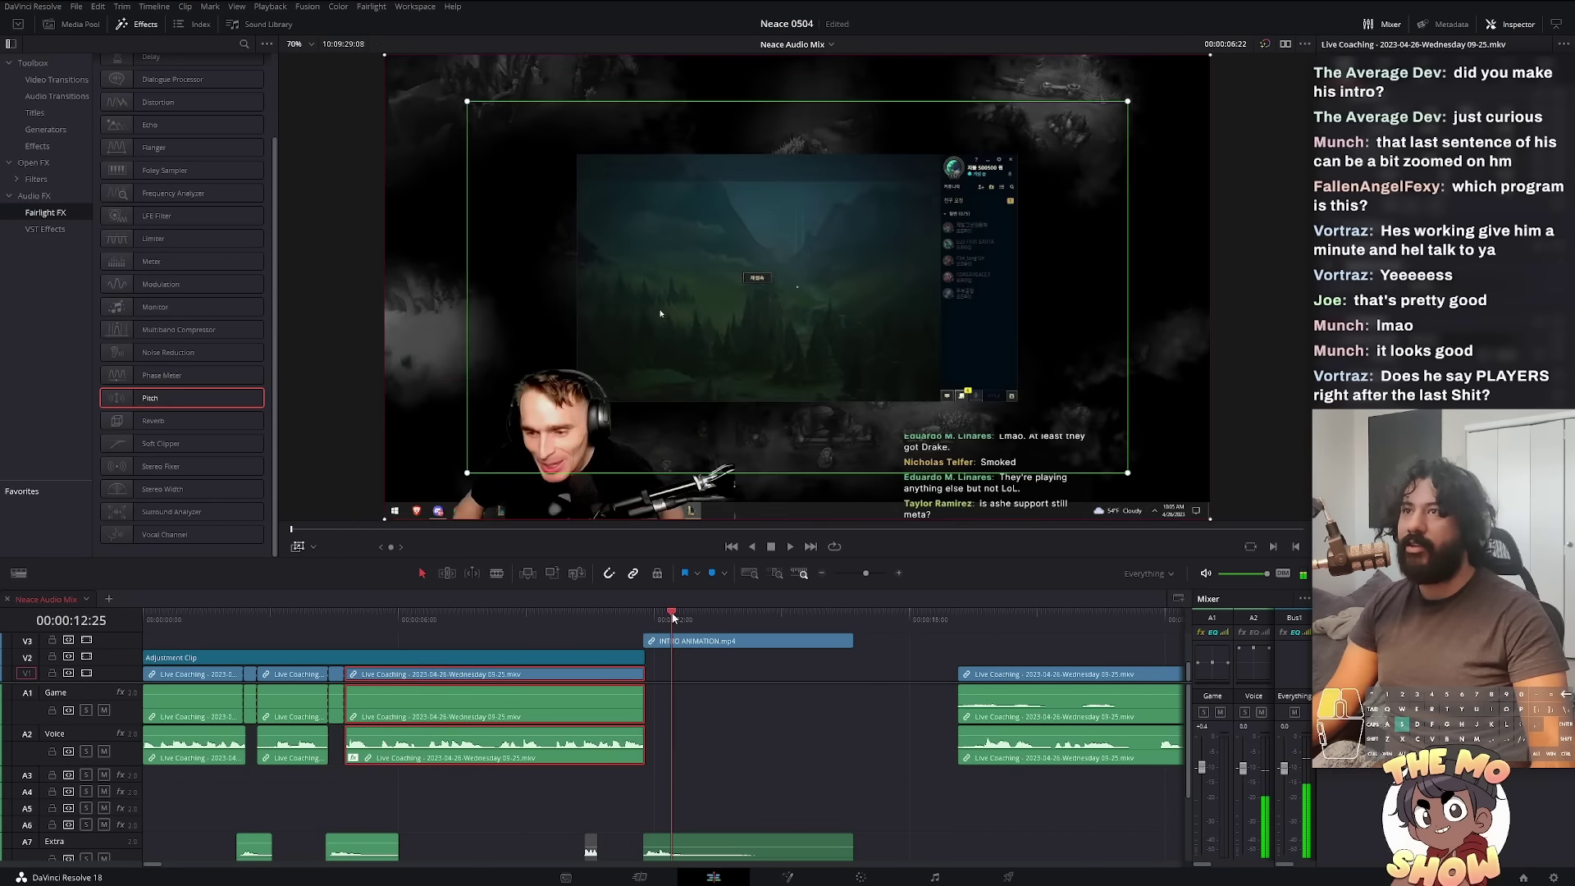
{"action": "left_click", "coordinate": [665, 799]}
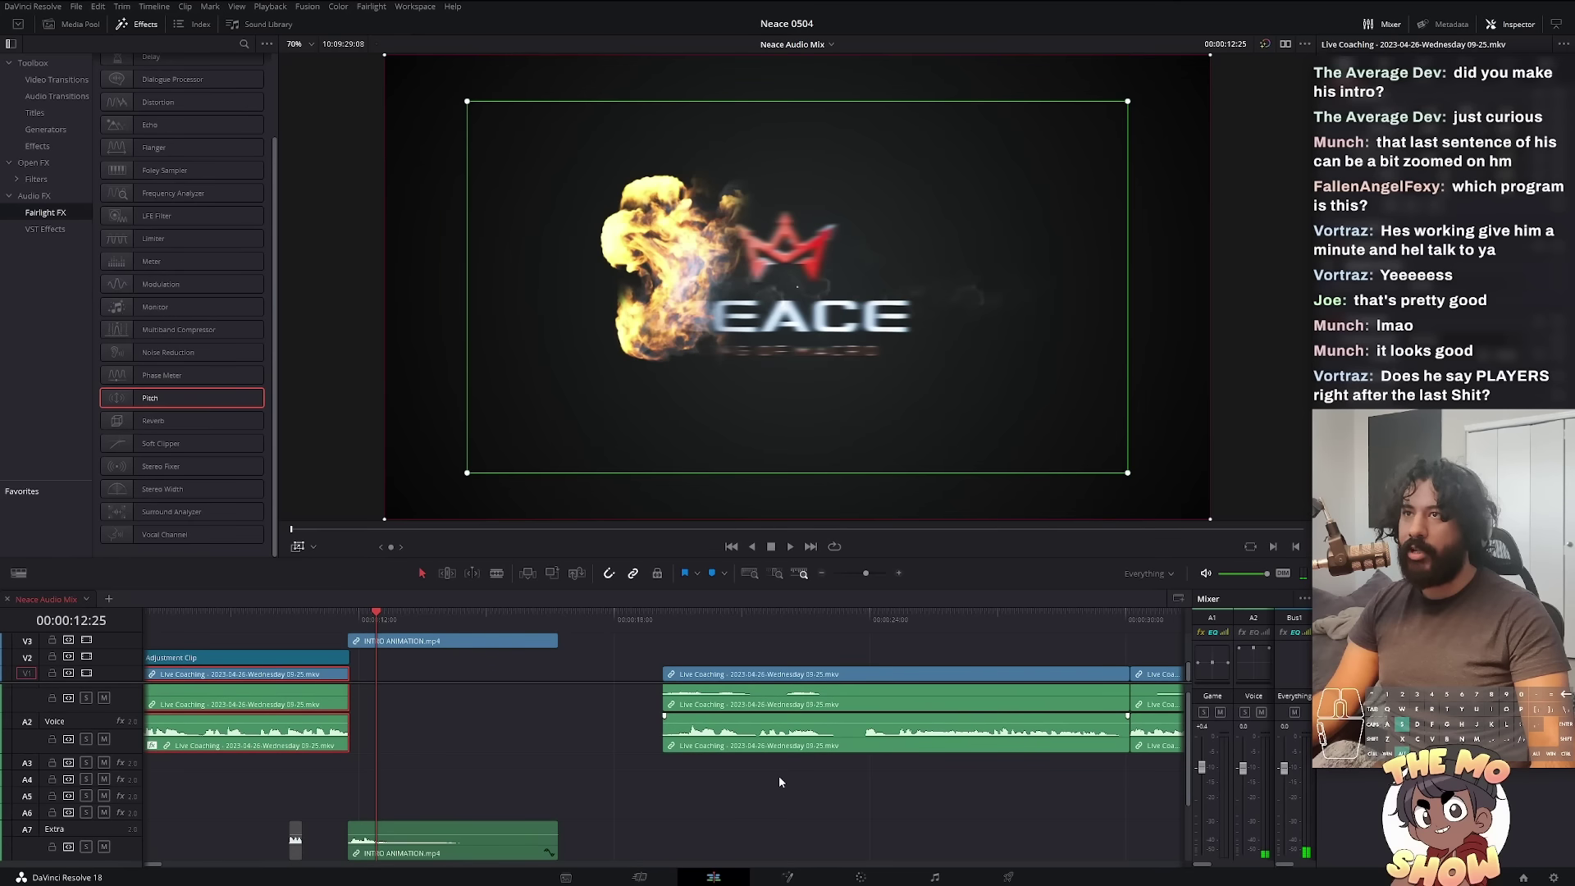
{"action": "left_click", "coordinate": [406, 616]}
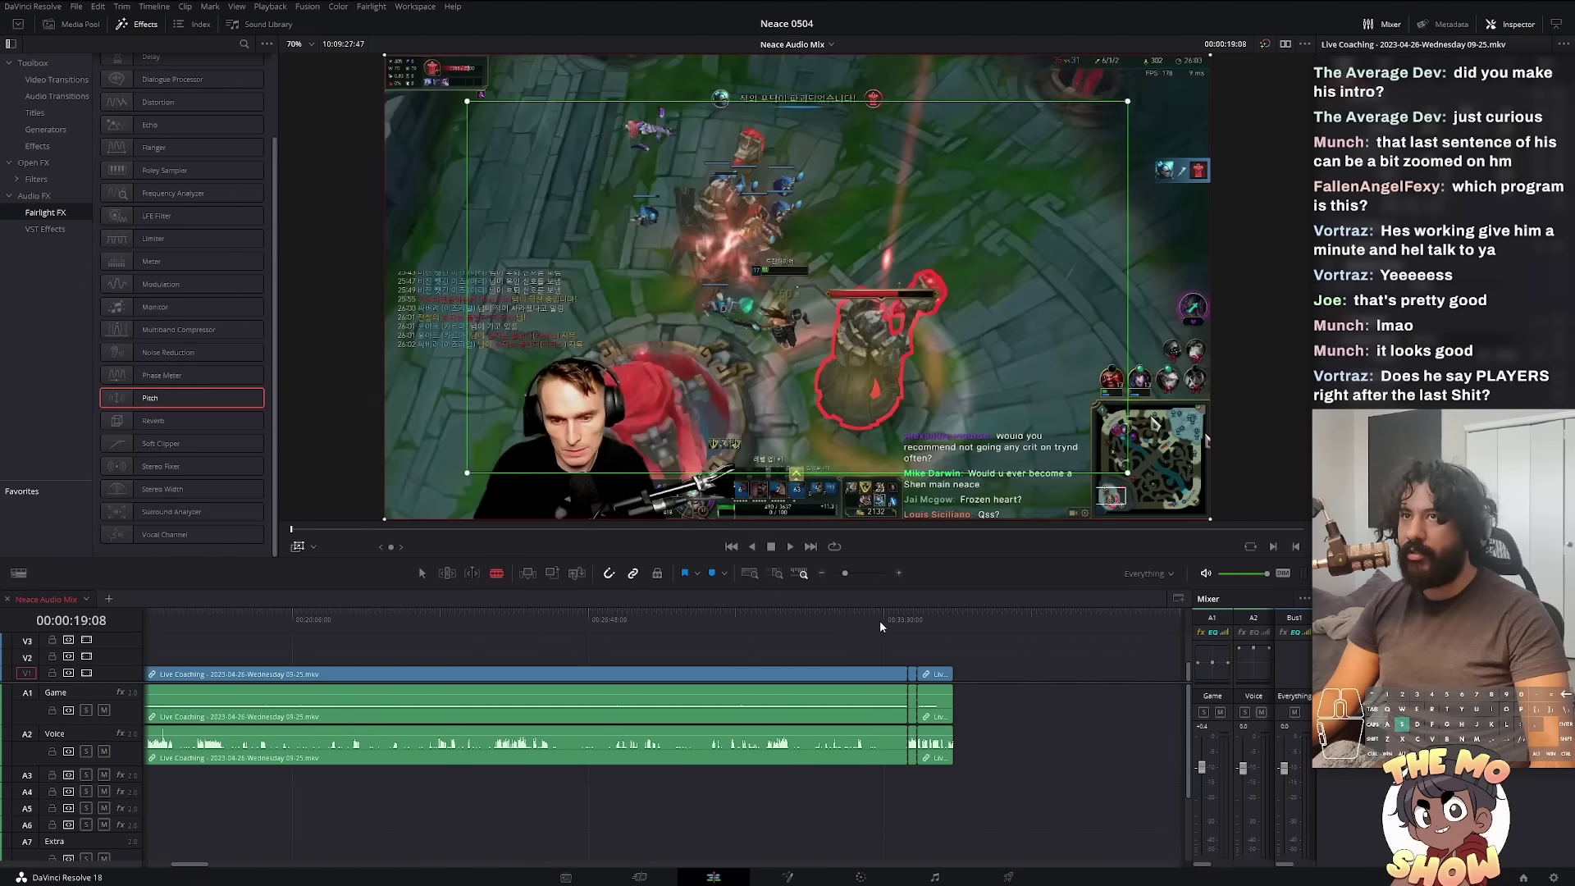
Step: Trim three gameplay clip edges to remove dead time, then play back the result
{"action": "left_click", "coordinate": [880, 621]}
{"action": "left_click", "coordinate": [1066, 620]}
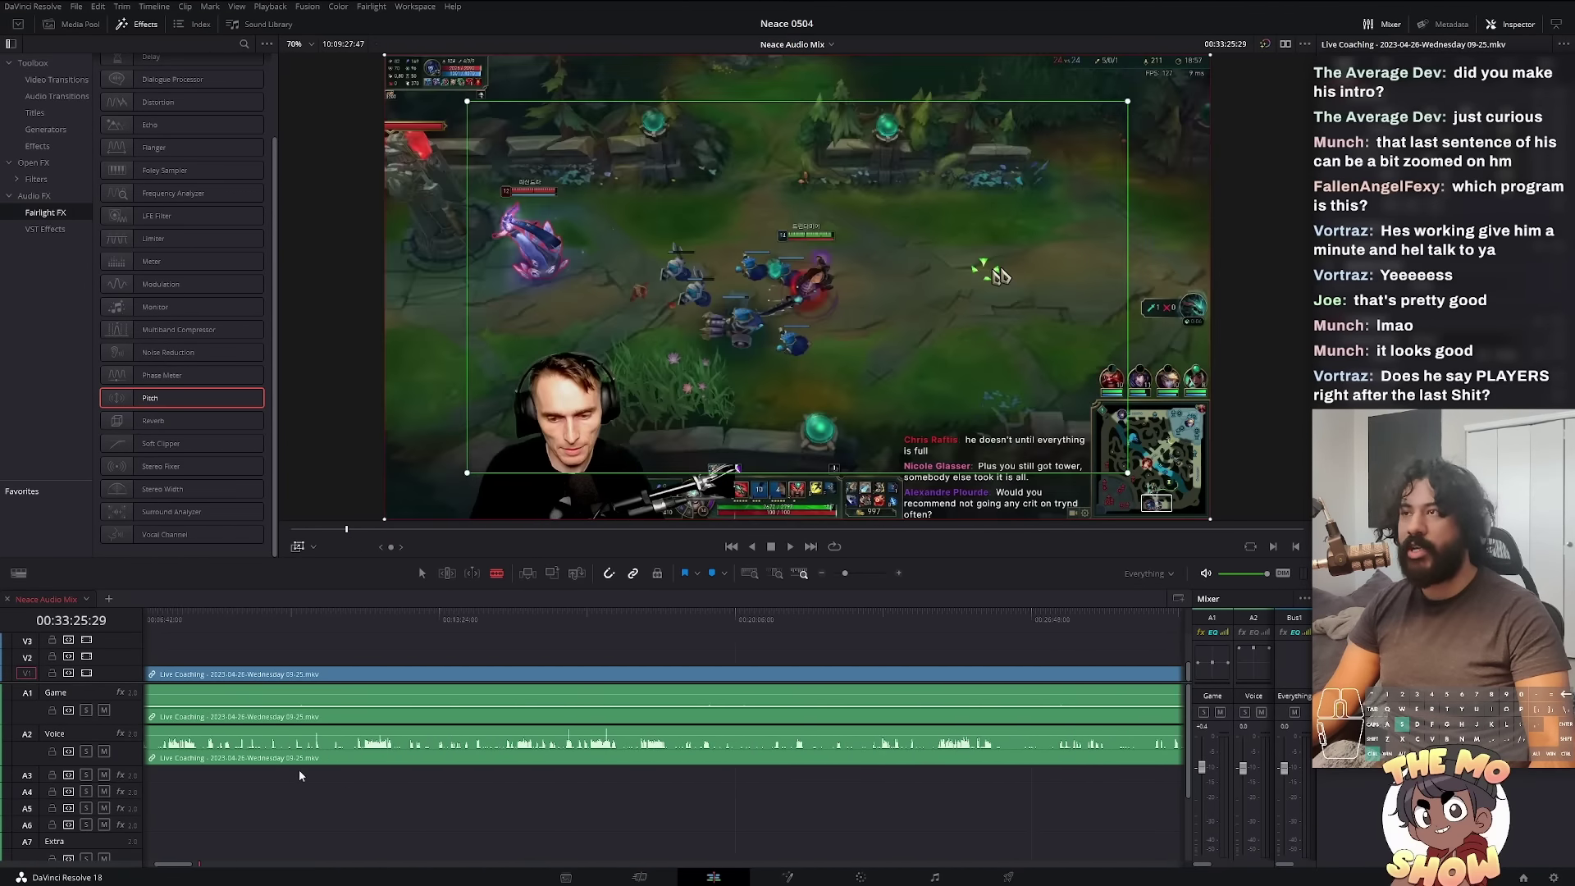
{"action": "scroll", "coordinate": [346, 774], "scroll_direction": "up", "scroll_amount": 5}
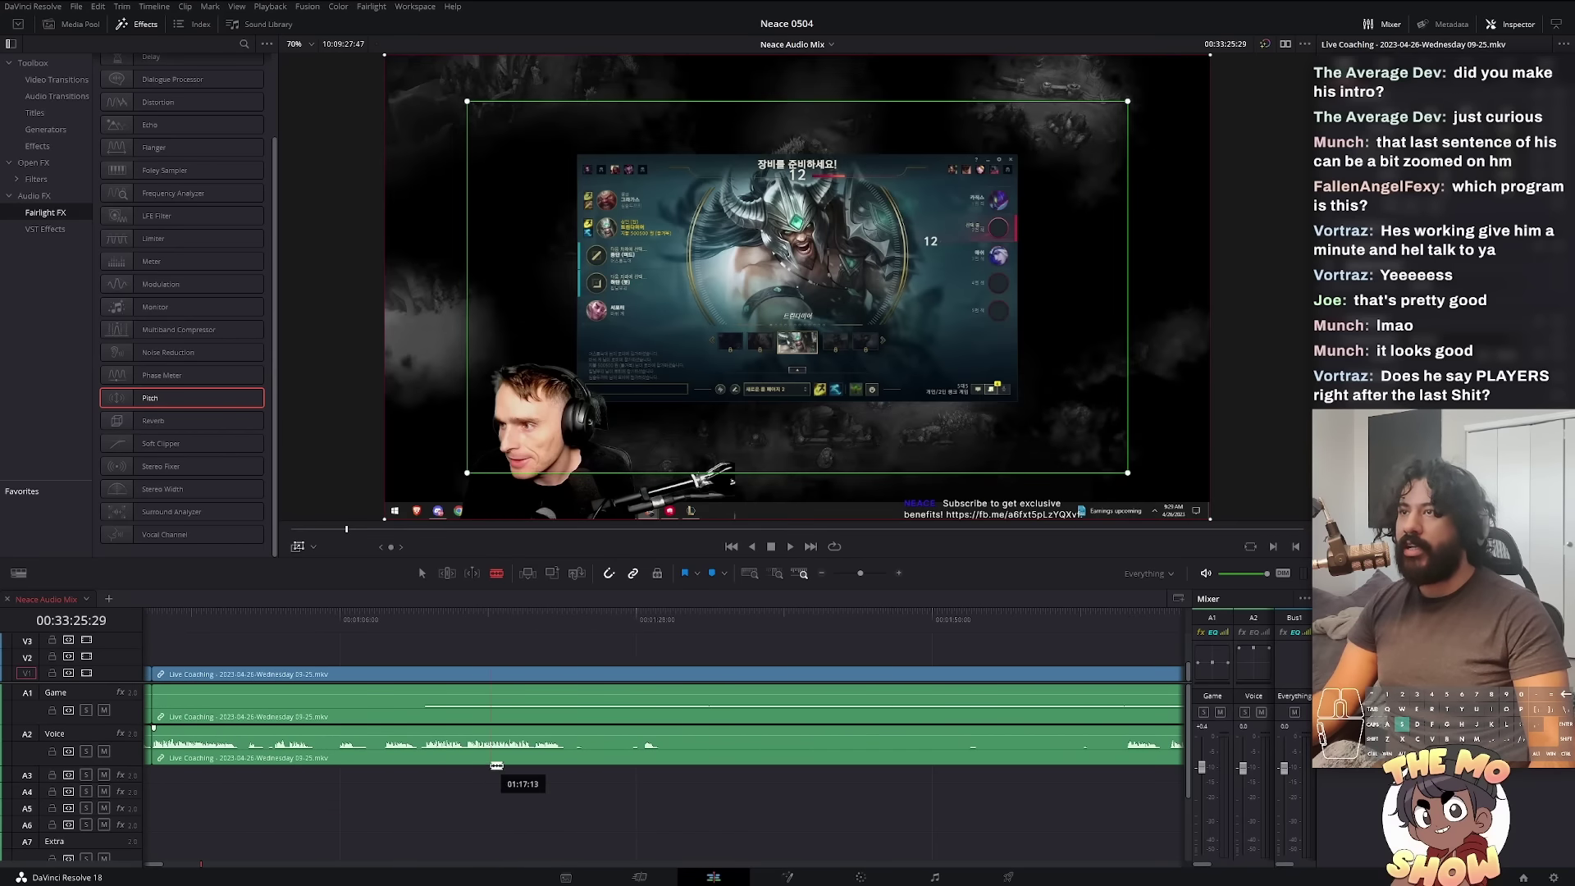
{"action": "scroll", "coordinate": [454, 766], "scroll_direction": "down", "scroll_amount": 5}
{"action": "scroll", "coordinate": [536, 774], "scroll_direction": "down", "scroll_amount": 5}
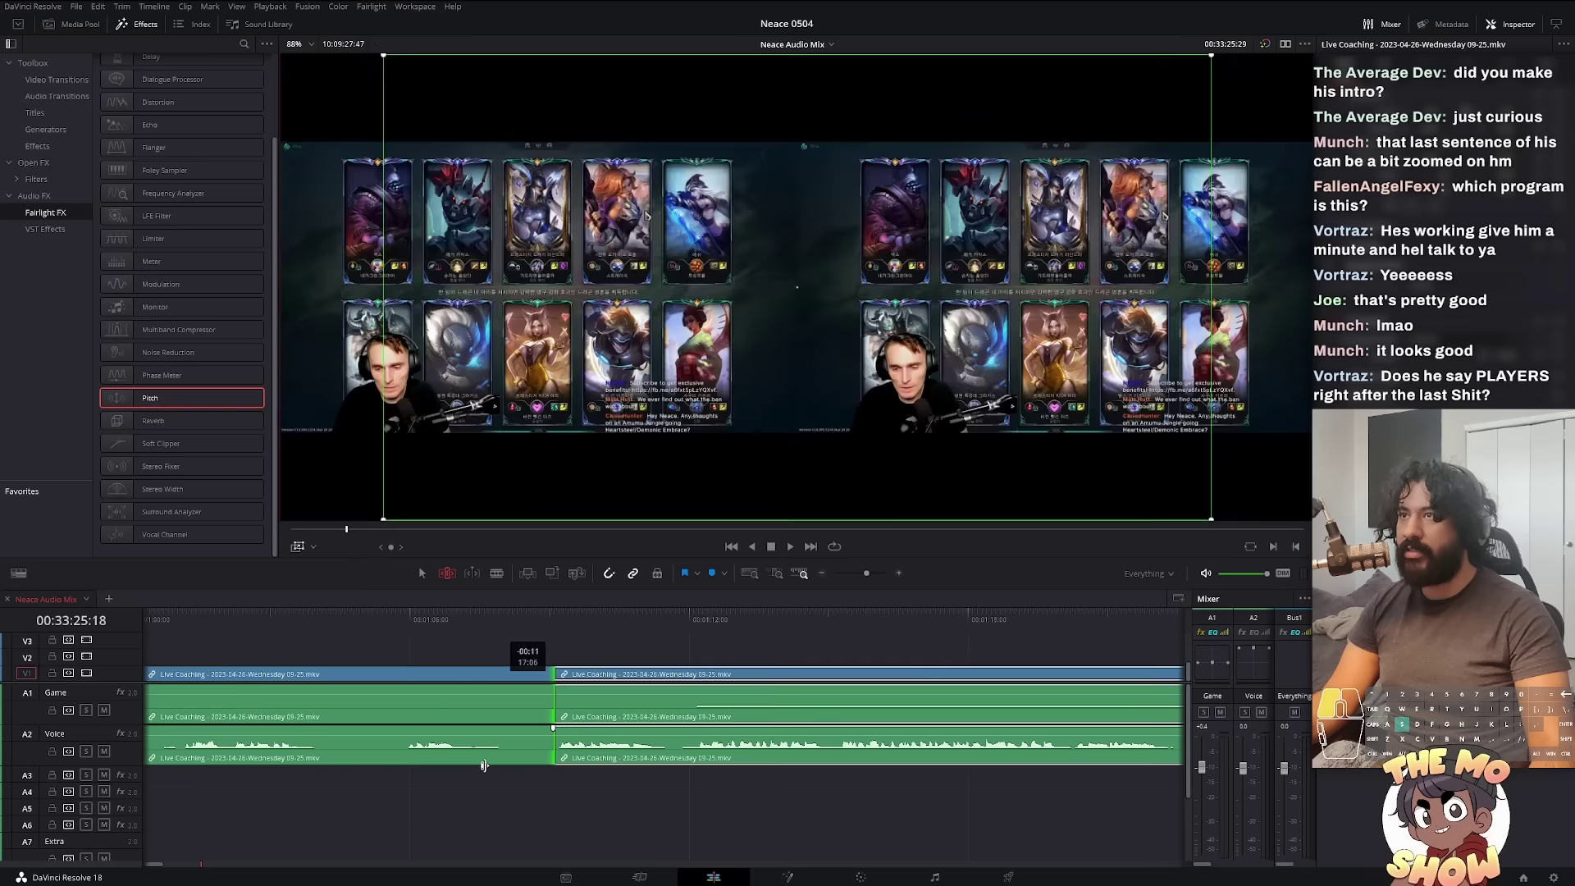
{"action": "left_click_drag", "start_coordinate": [571, 716], "coordinate": [471, 717]}
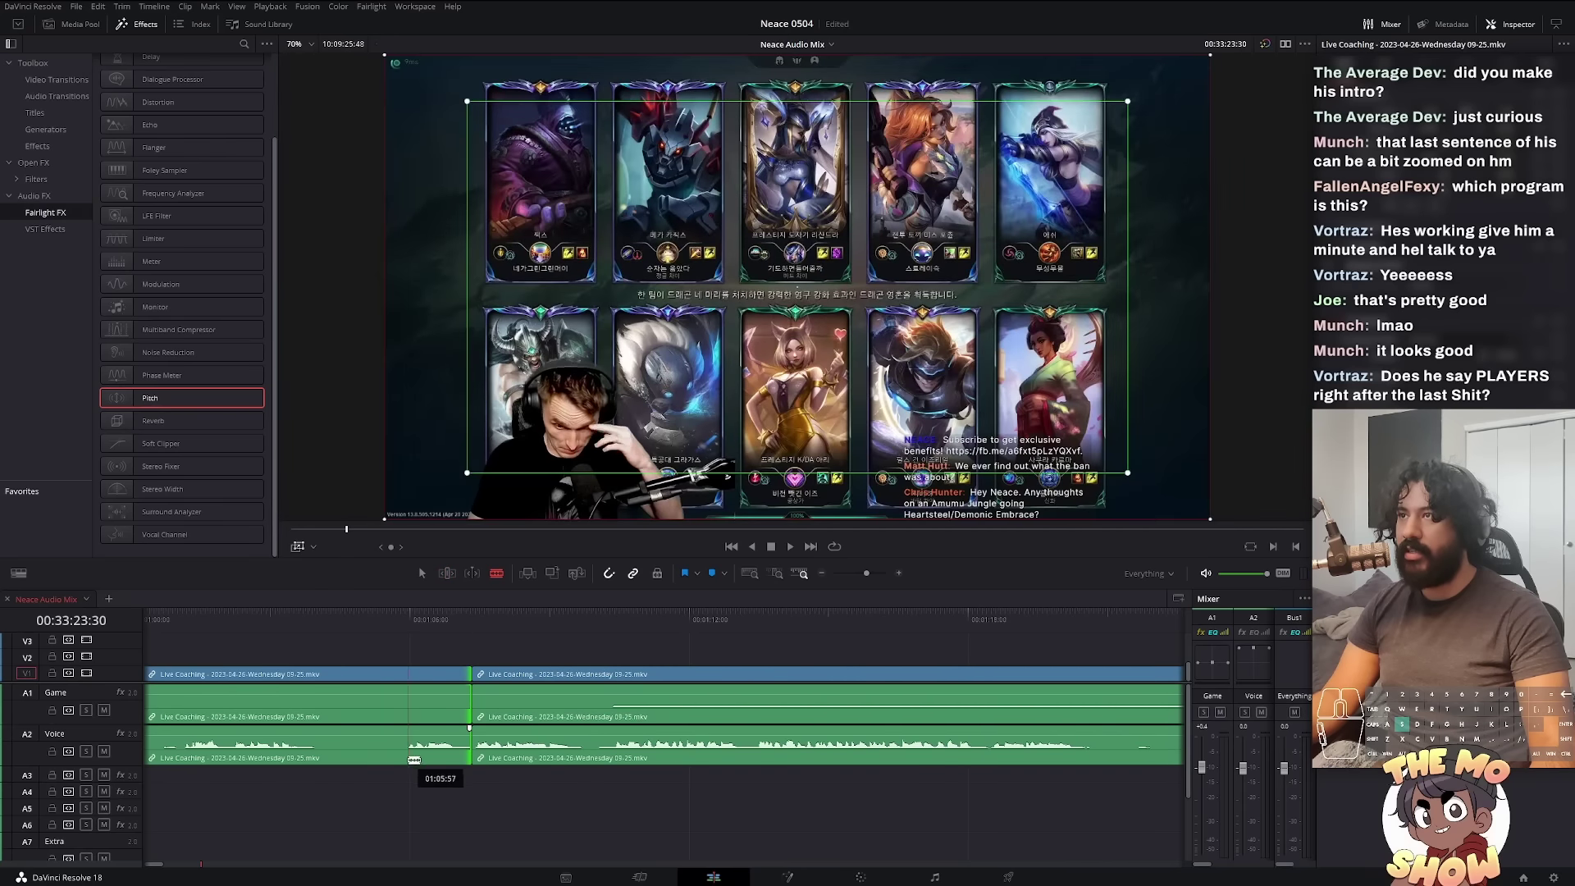
{"action": "left_click_drag", "start_coordinate": [394, 757], "coordinate": [311, 756]}
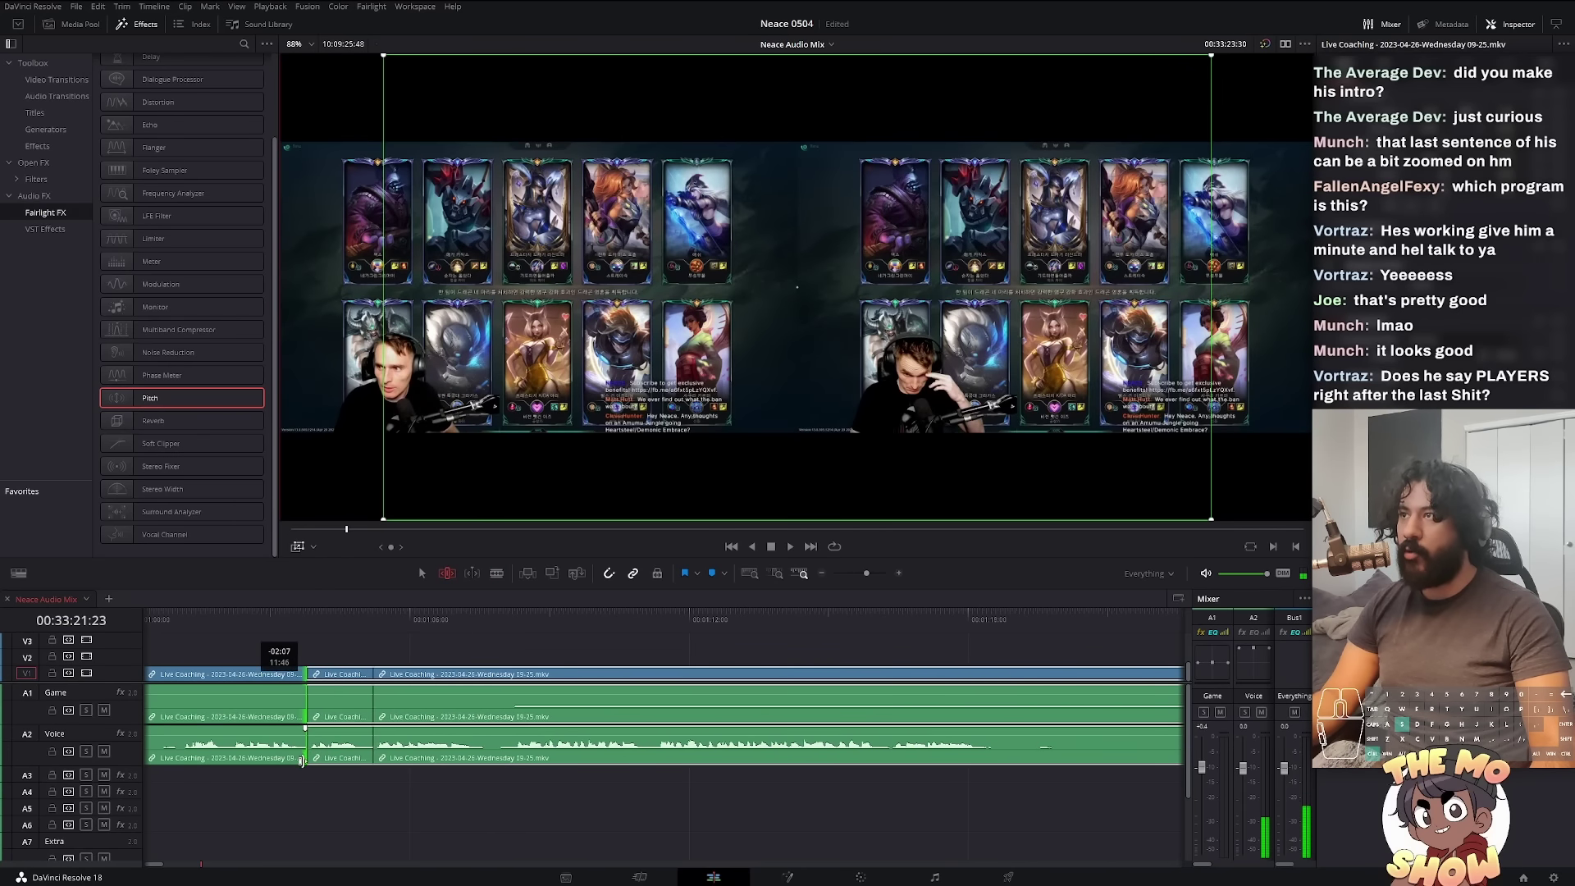
{"action": "scroll", "coordinate": [672, 762], "scroll_direction": "up", "scroll_amount": 3}
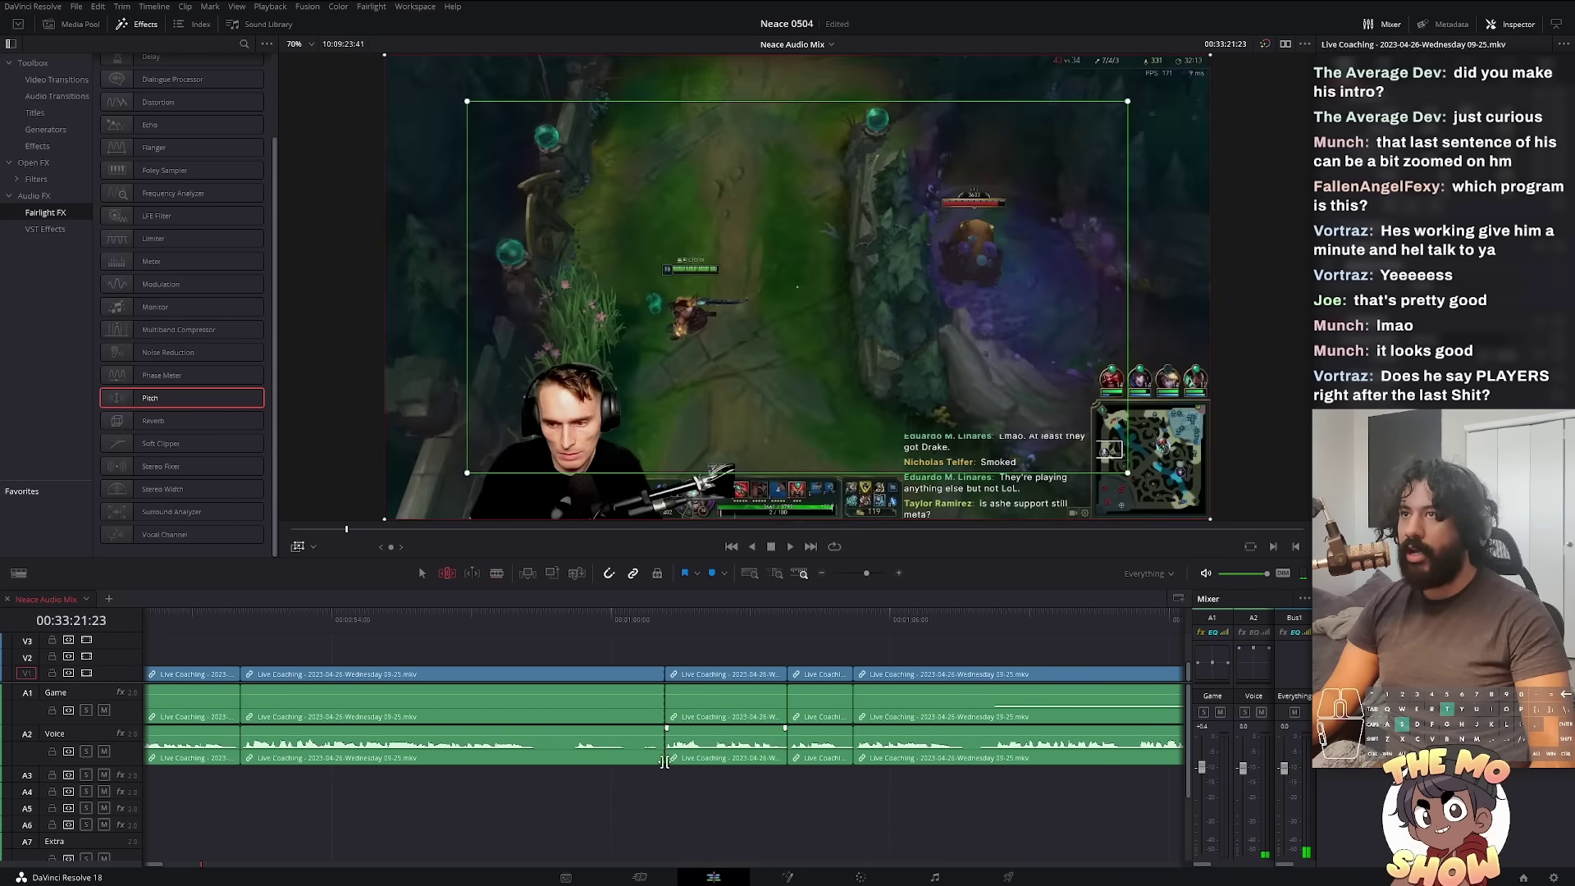
{"action": "left_click_drag", "start_coordinate": [786, 760], "coordinate": [532, 759]}
{"action": "scroll", "coordinate": [418, 714], "scroll_direction": "down", "scroll_amount": 3}
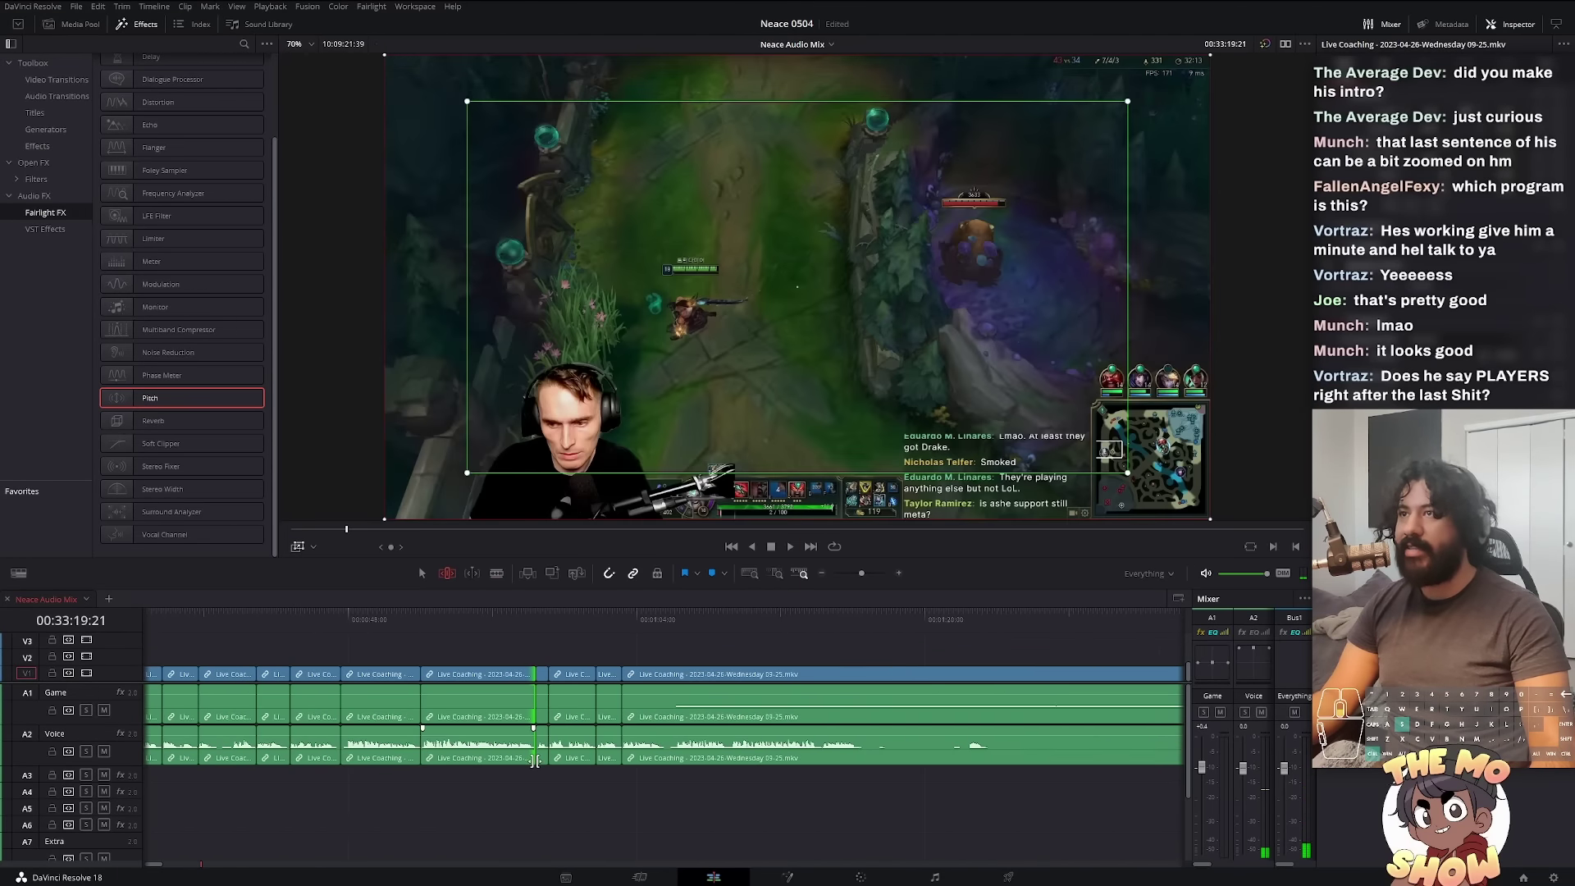
{"action": "left_click", "coordinate": [651, 627]}
{"action": "key", "text": "space"}
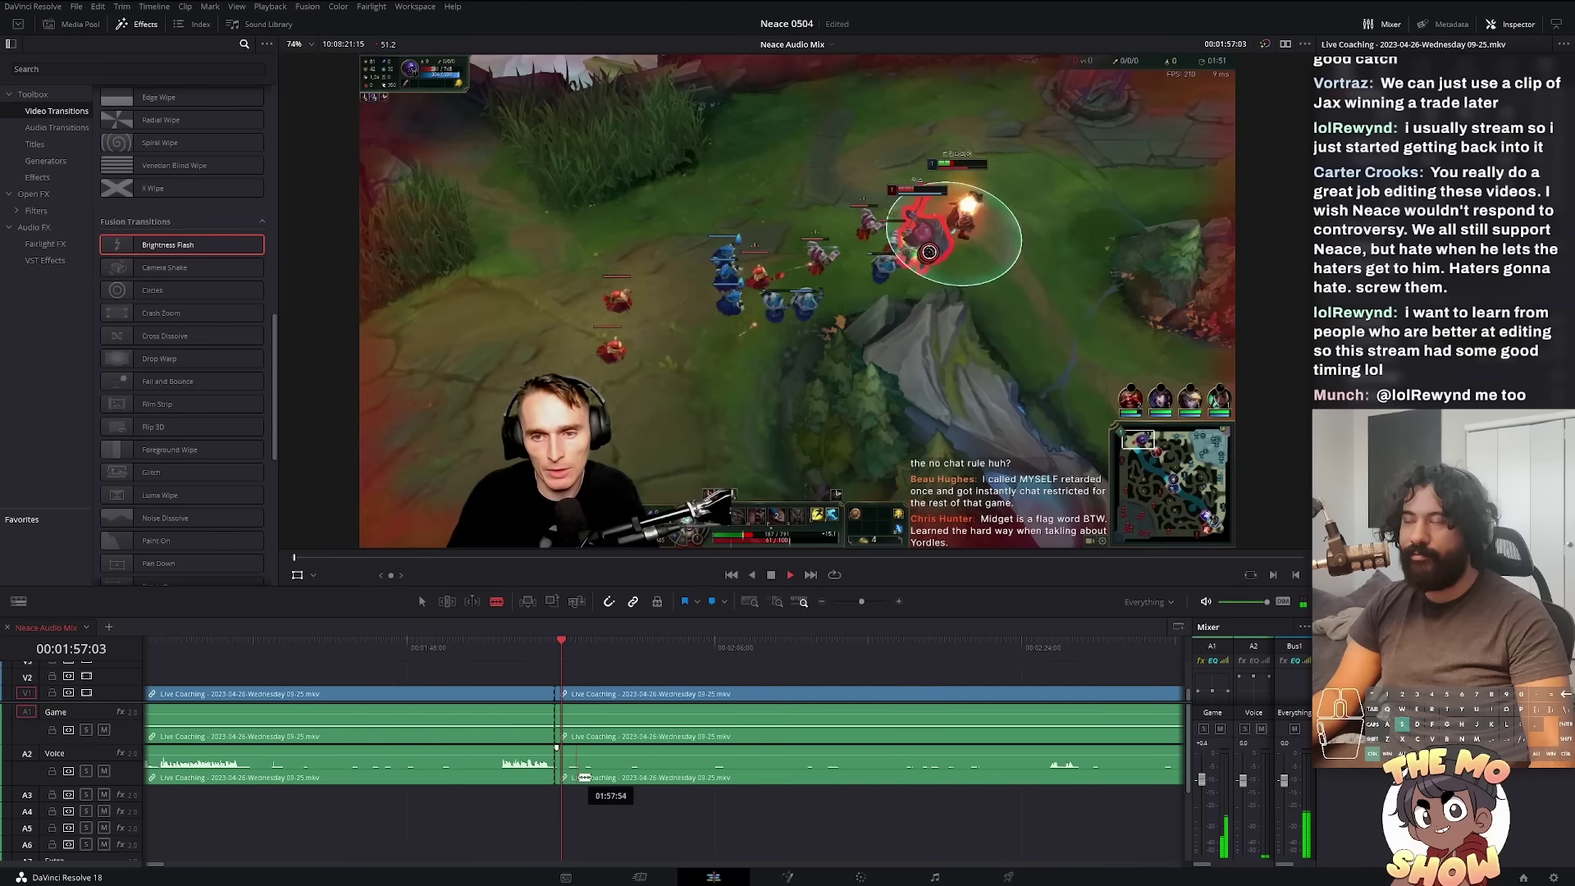
{"action": "scroll", "coordinate": [418, 594], "scroll_direction": "down", "scroll_amount": 3}
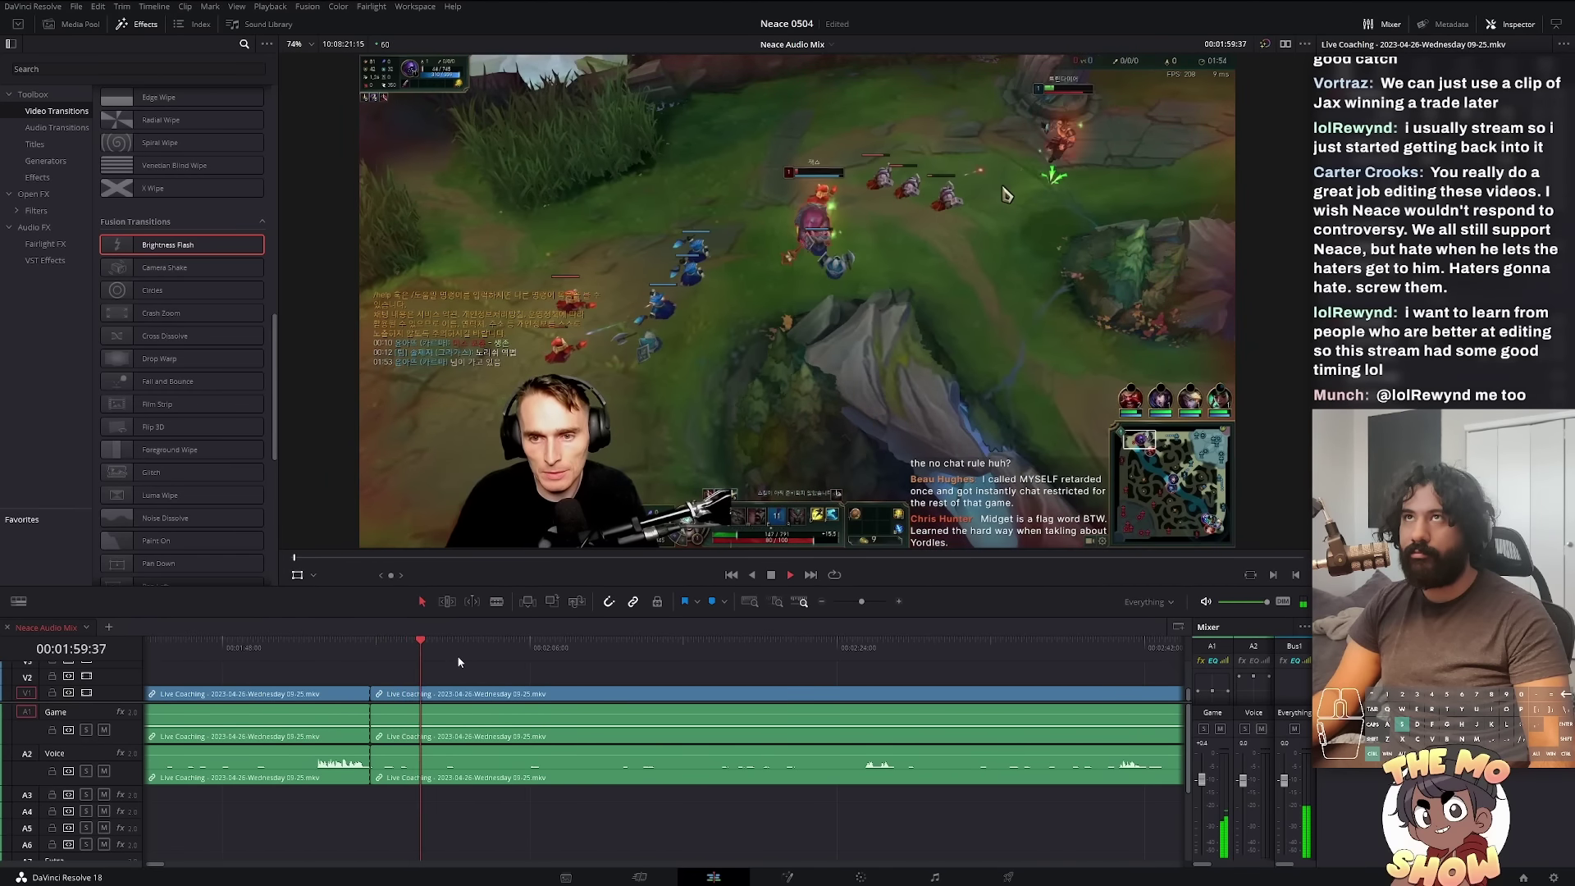
Step: Undo a stray cut, review the gameplay, and split all tracks at two dead-section points
{"action": "key", "text": "ctrl+z"}
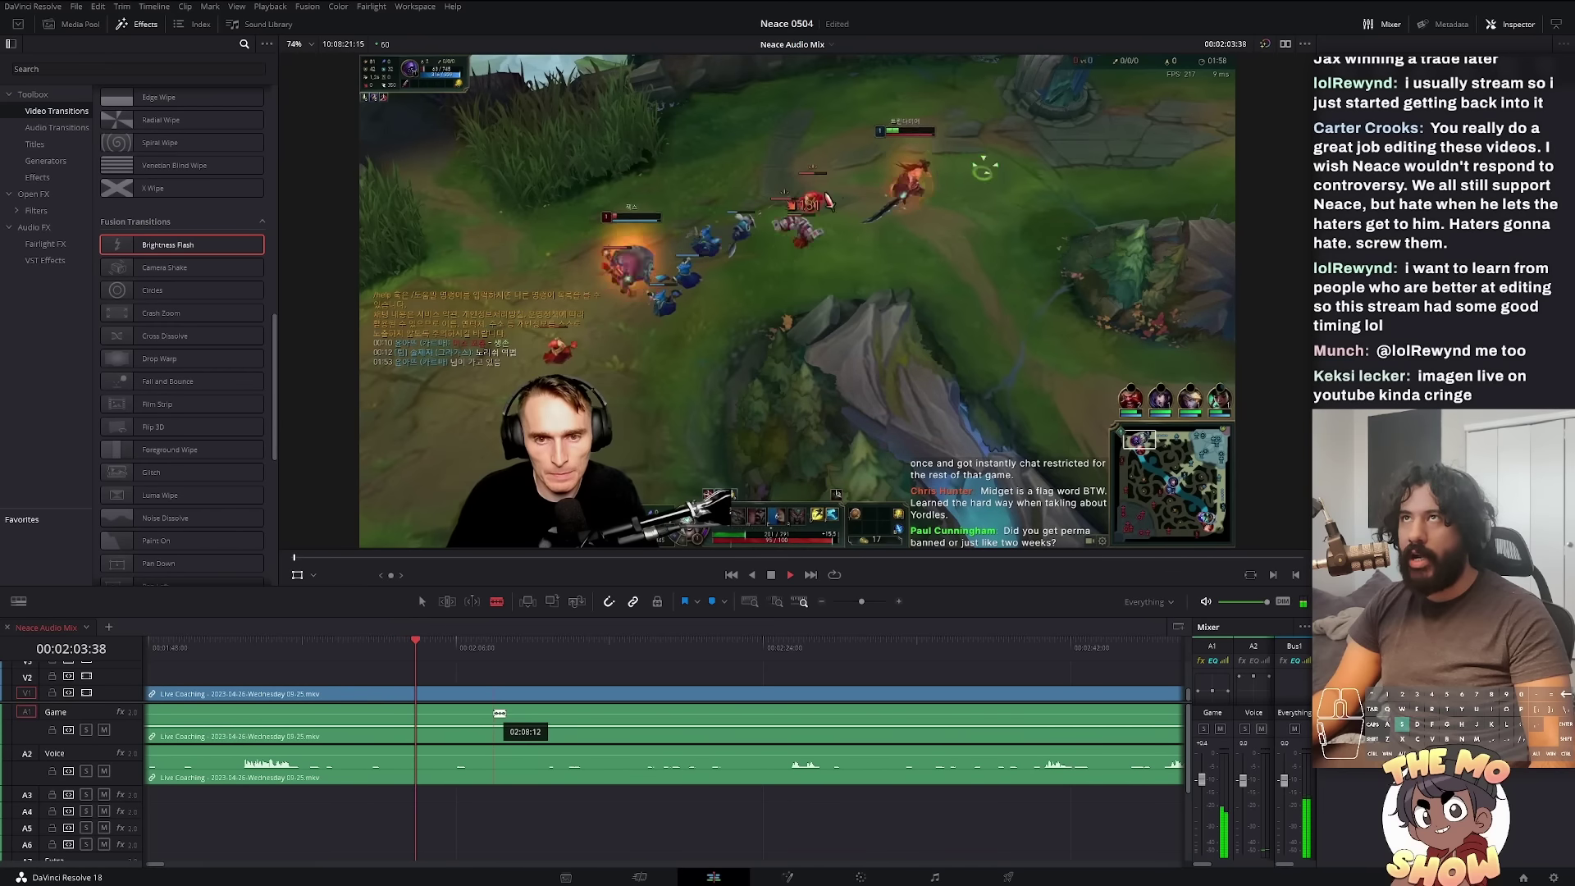
{"action": "left_click", "coordinate": [420, 736]}
{"action": "key", "text": "space"}
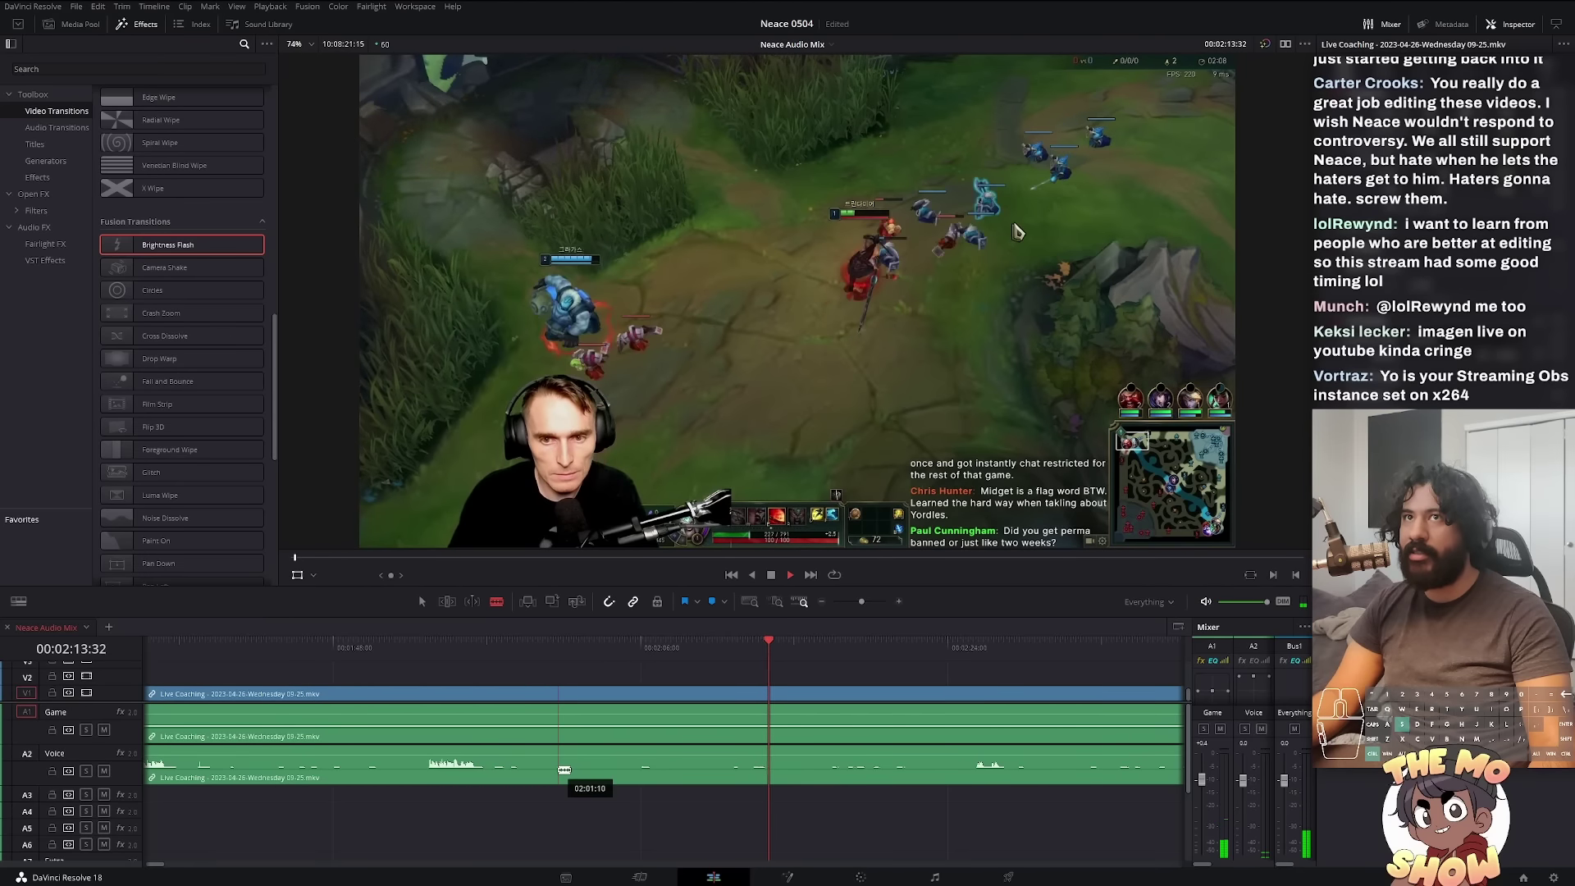
{"action": "scroll", "coordinate": [569, 790], "scroll_direction": "down", "scroll_amount": 2}
{"action": "scroll", "coordinate": [606, 775], "scroll_direction": "down", "scroll_amount": 4}
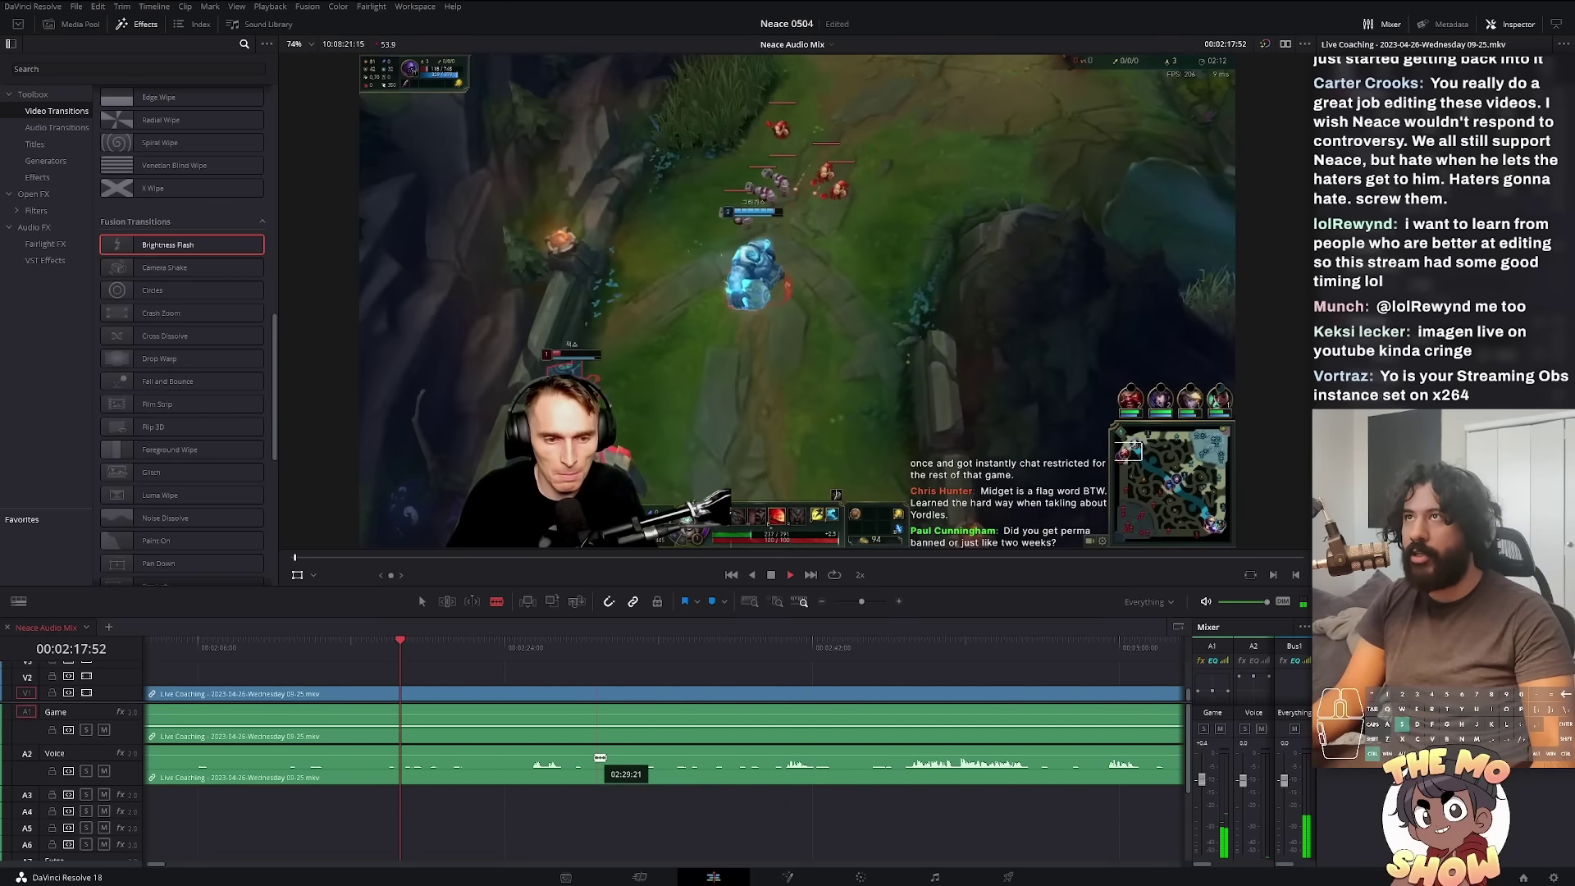
{"action": "scroll", "coordinate": [606, 764], "scroll_direction": "down", "scroll_amount": 2}
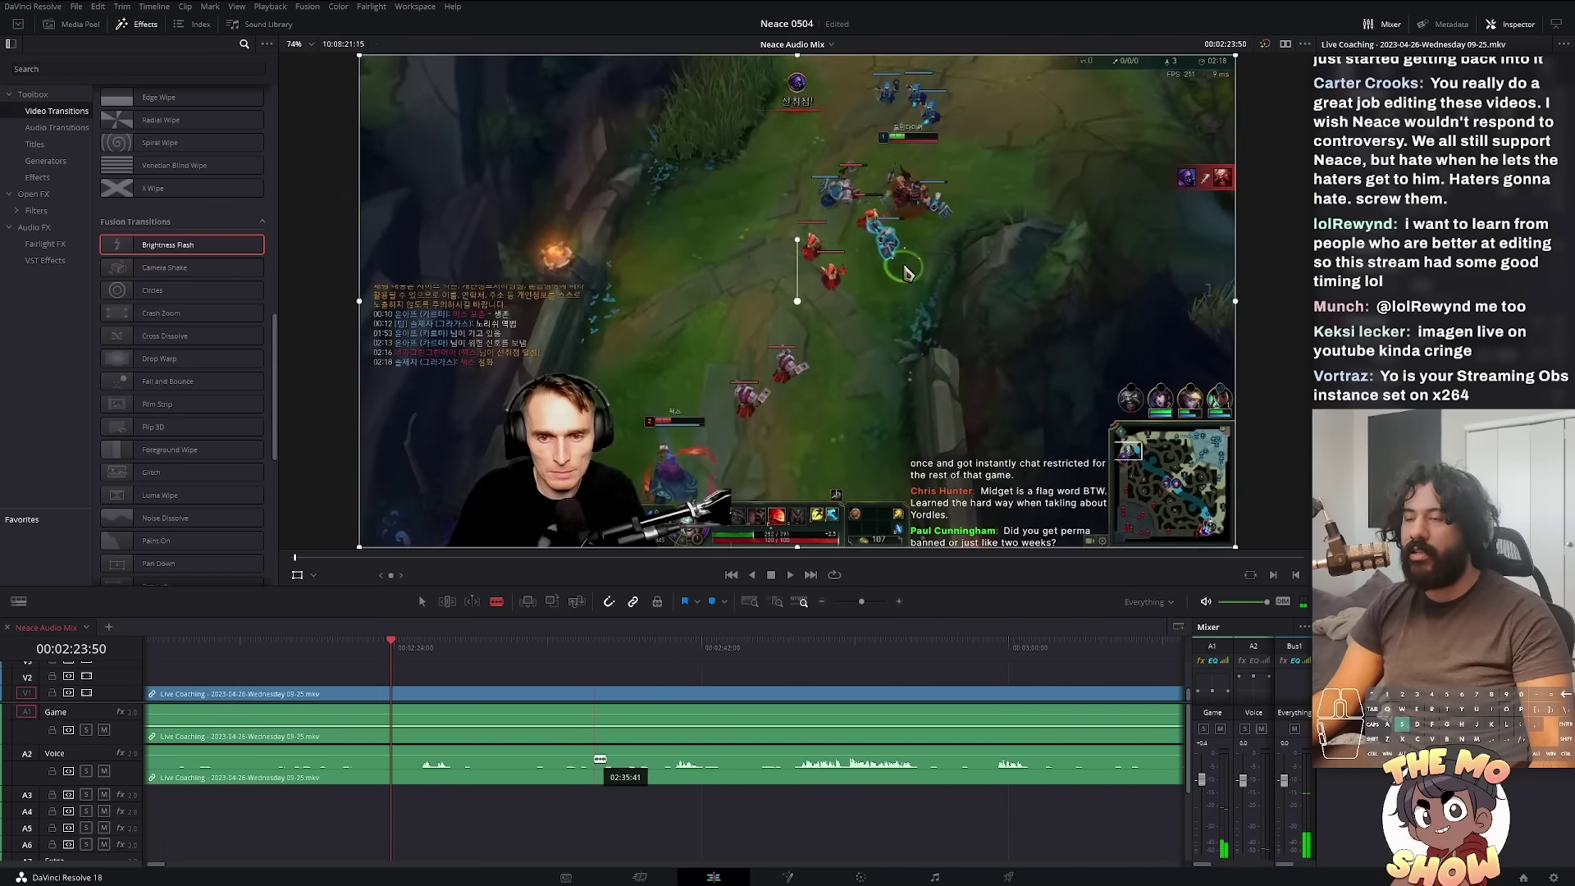
{"action": "left_click", "coordinate": [600, 759]}
{"action": "key", "text": "ctrl+b"}
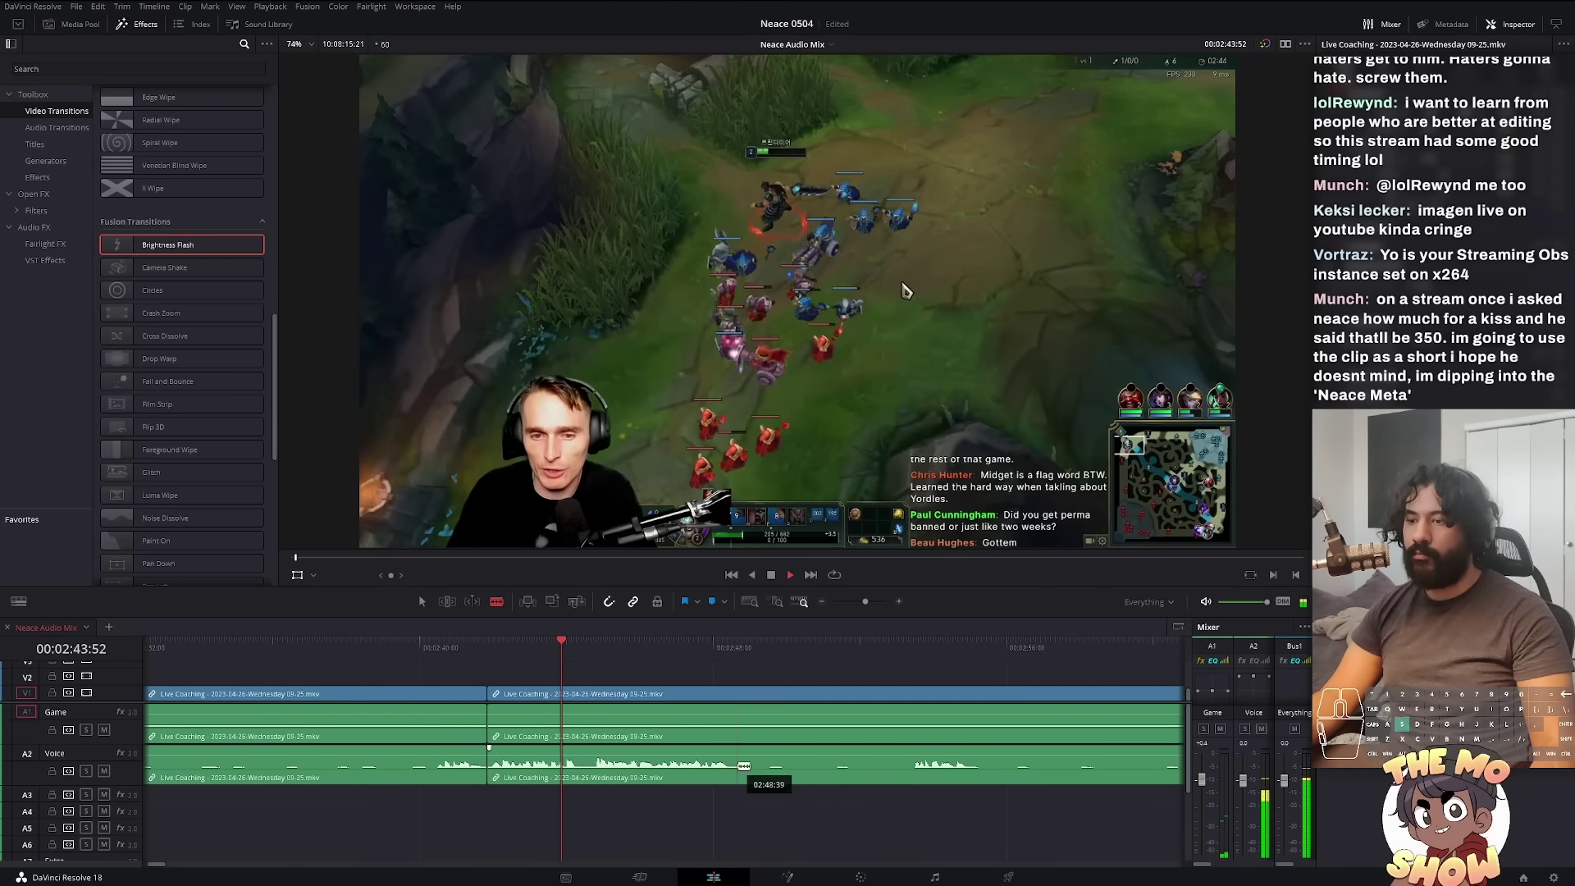
{"action": "left_click", "coordinate": [744, 766]}
{"action": "key", "text": "ctrl+b"}
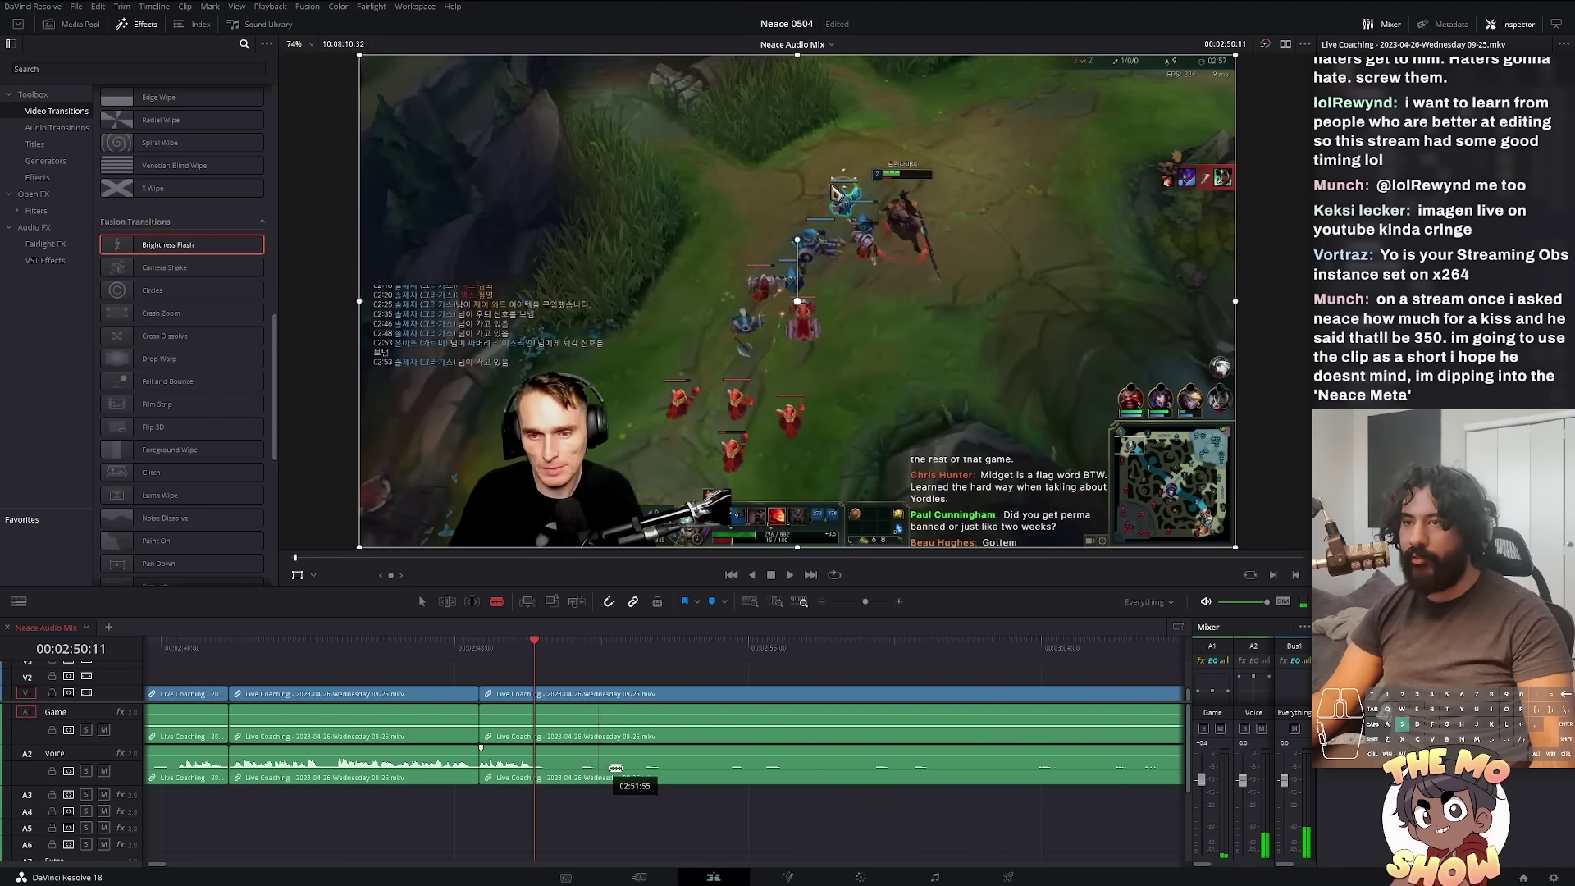
{"action": "scroll", "coordinate": [696, 769], "scroll_direction": "down", "scroll_amount": 3}
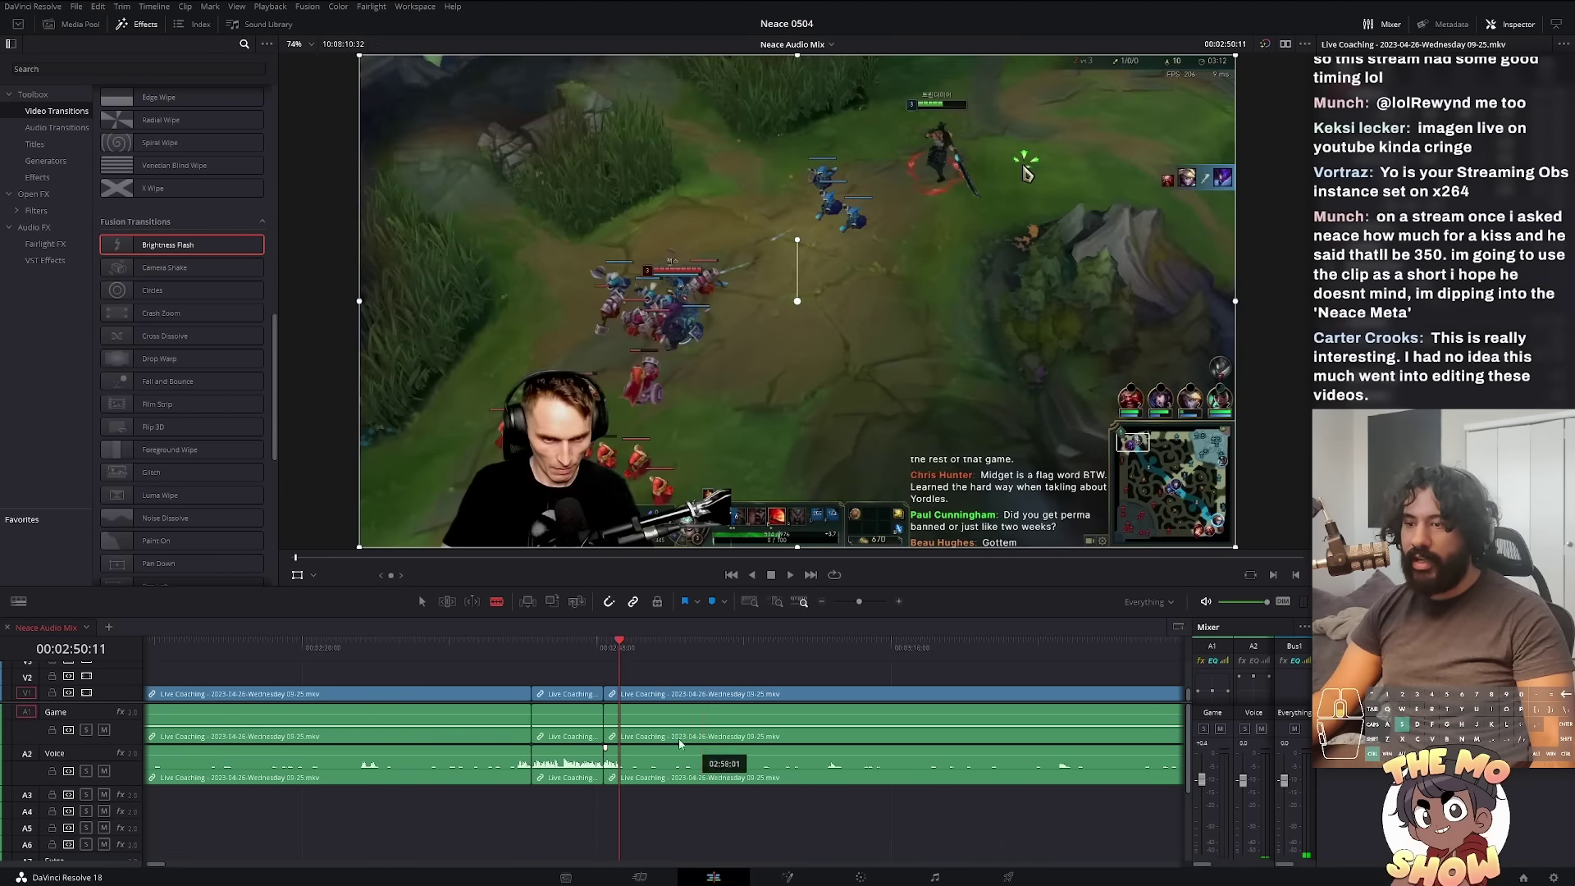
Step: Split where the action resumes and ripple-delete the dull stretch between the cuts
{"action": "left_click_drag", "start_coordinate": [470, 647], "coordinate": [557, 653]}
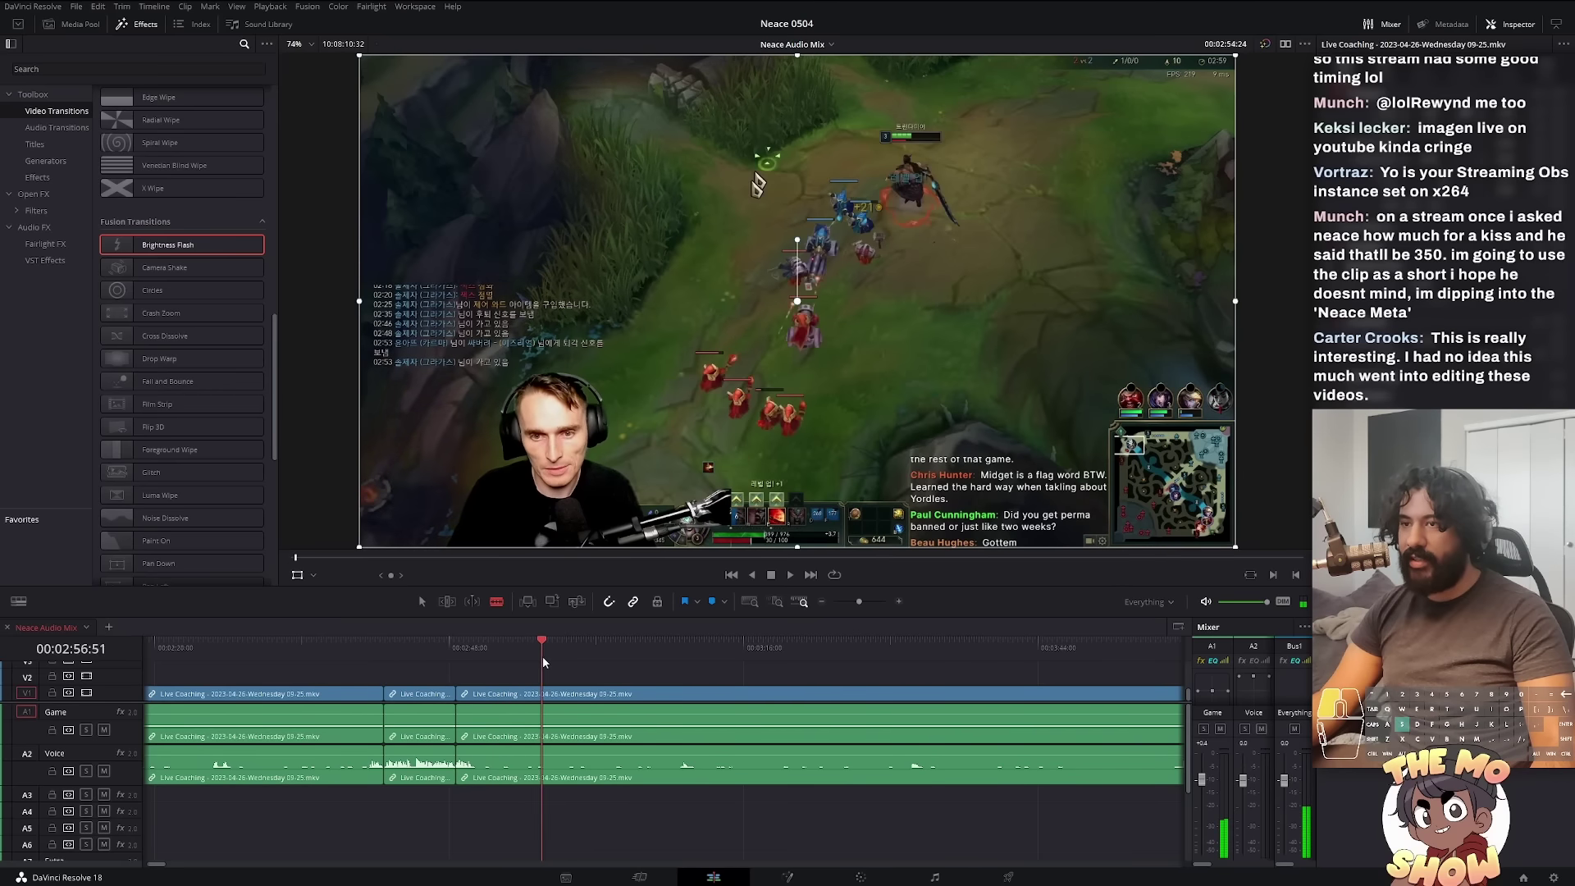
{"action": "left_click_drag", "start_coordinate": [610, 656], "coordinate": [825, 685]}
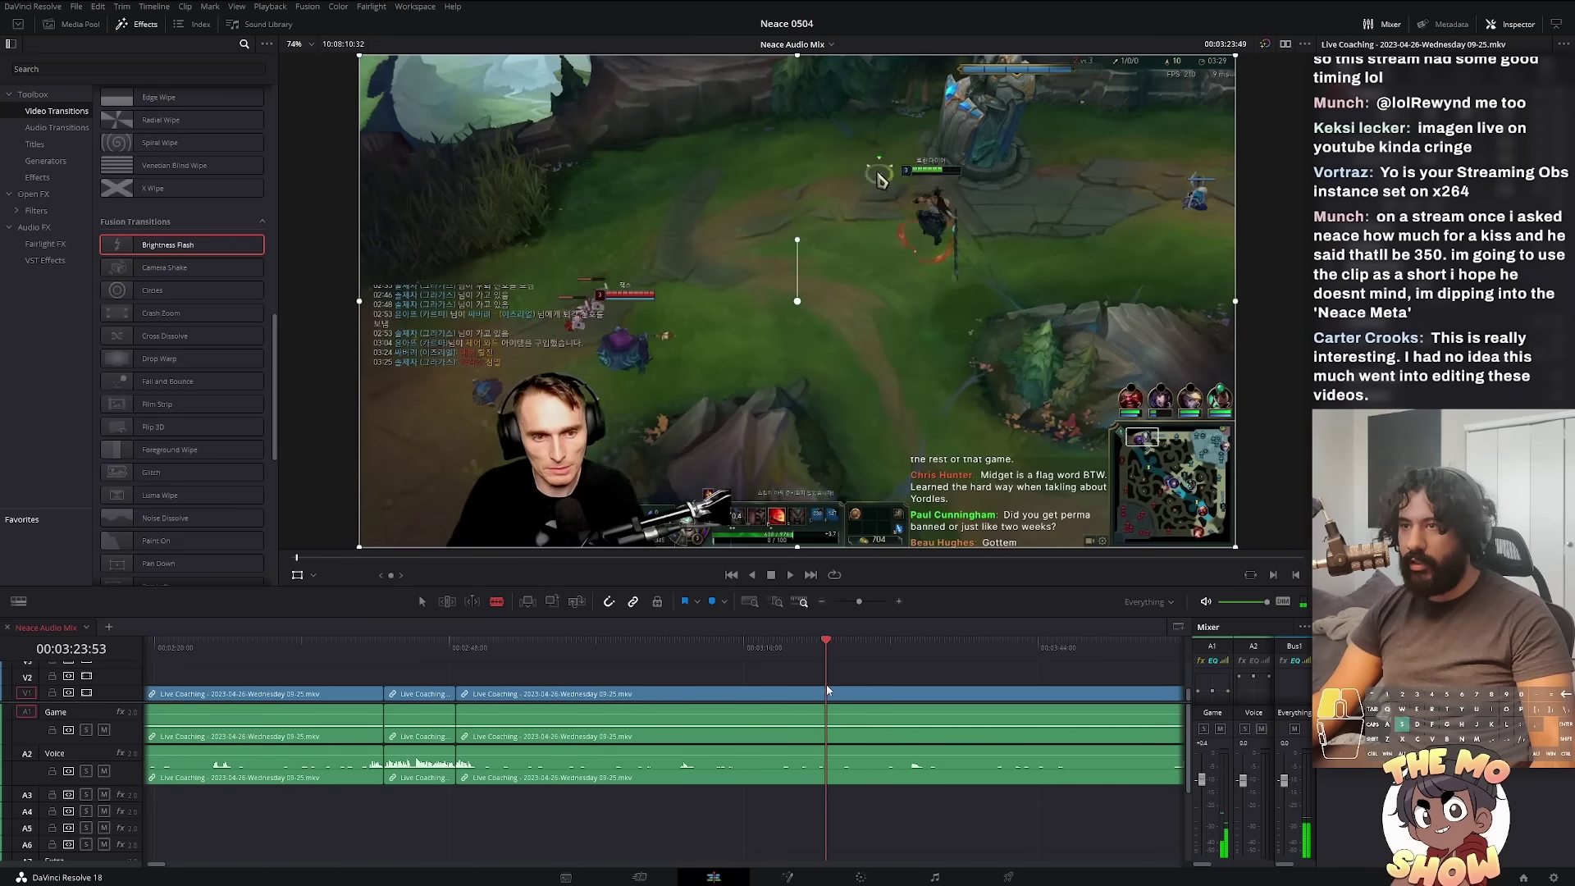
{"action": "key", "text": "ctrl+b"}
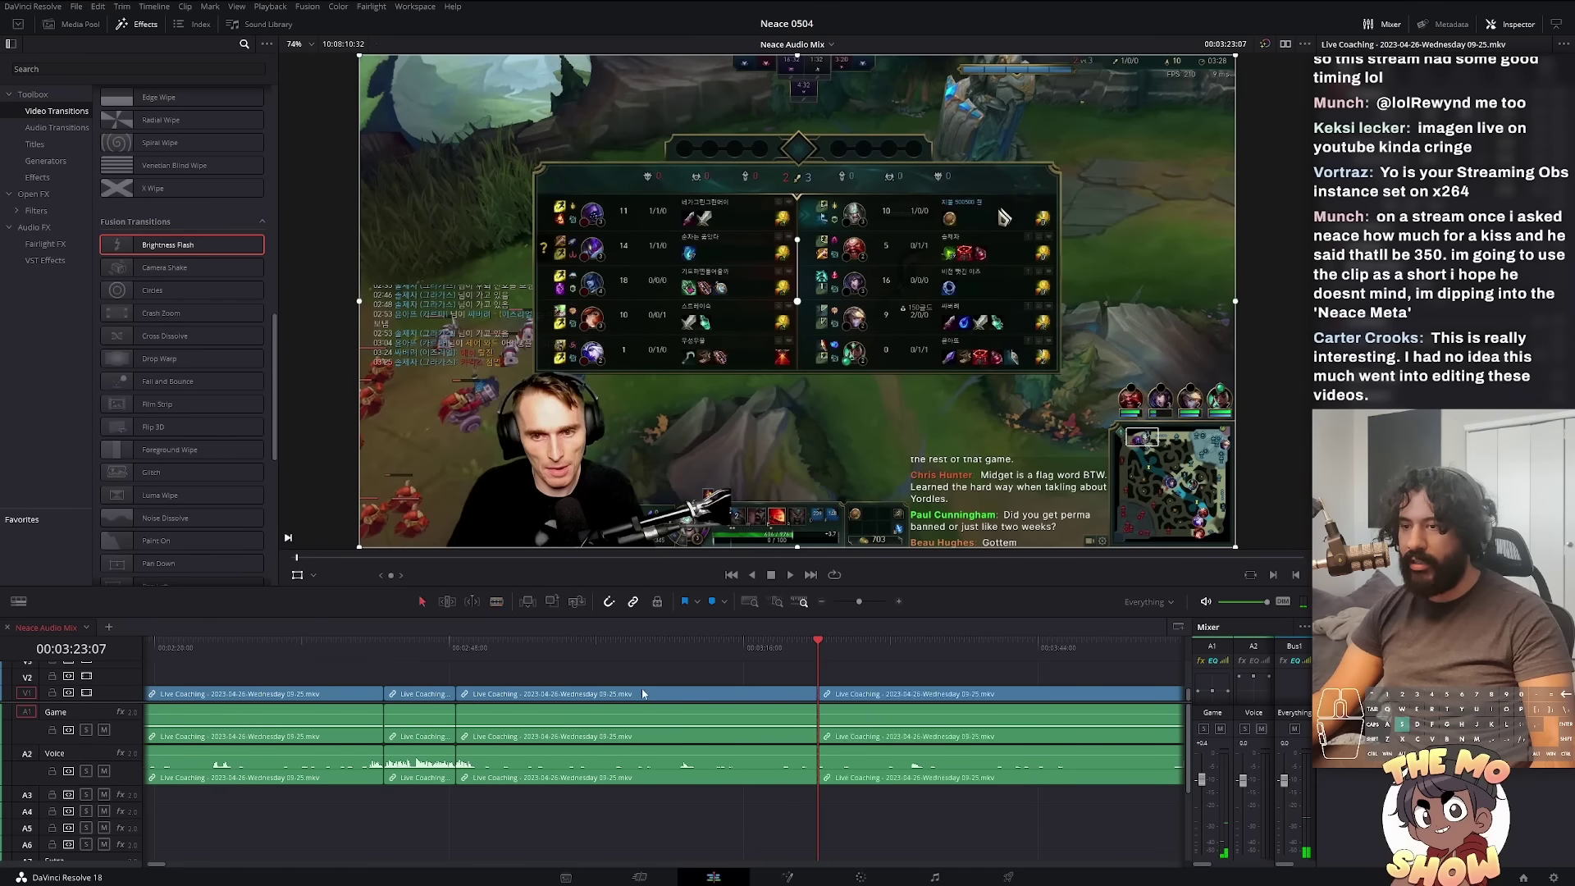
{"action": "left_click", "coordinate": [471, 692]}
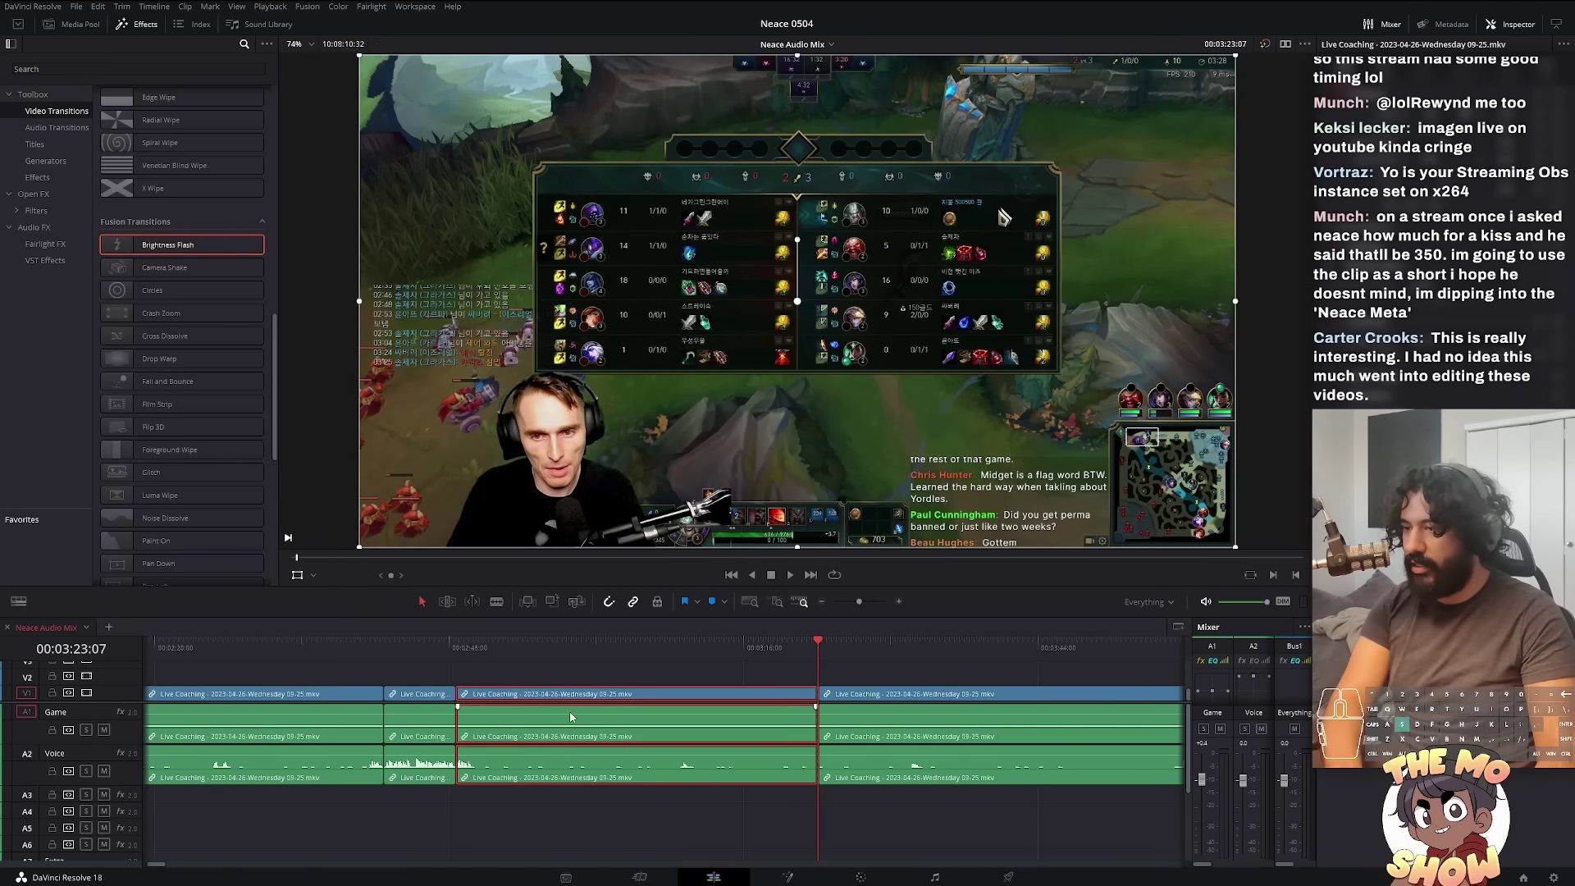
{"action": "key", "text": "shift+Delete"}
{"action": "left_click", "coordinate": [394, 648]}
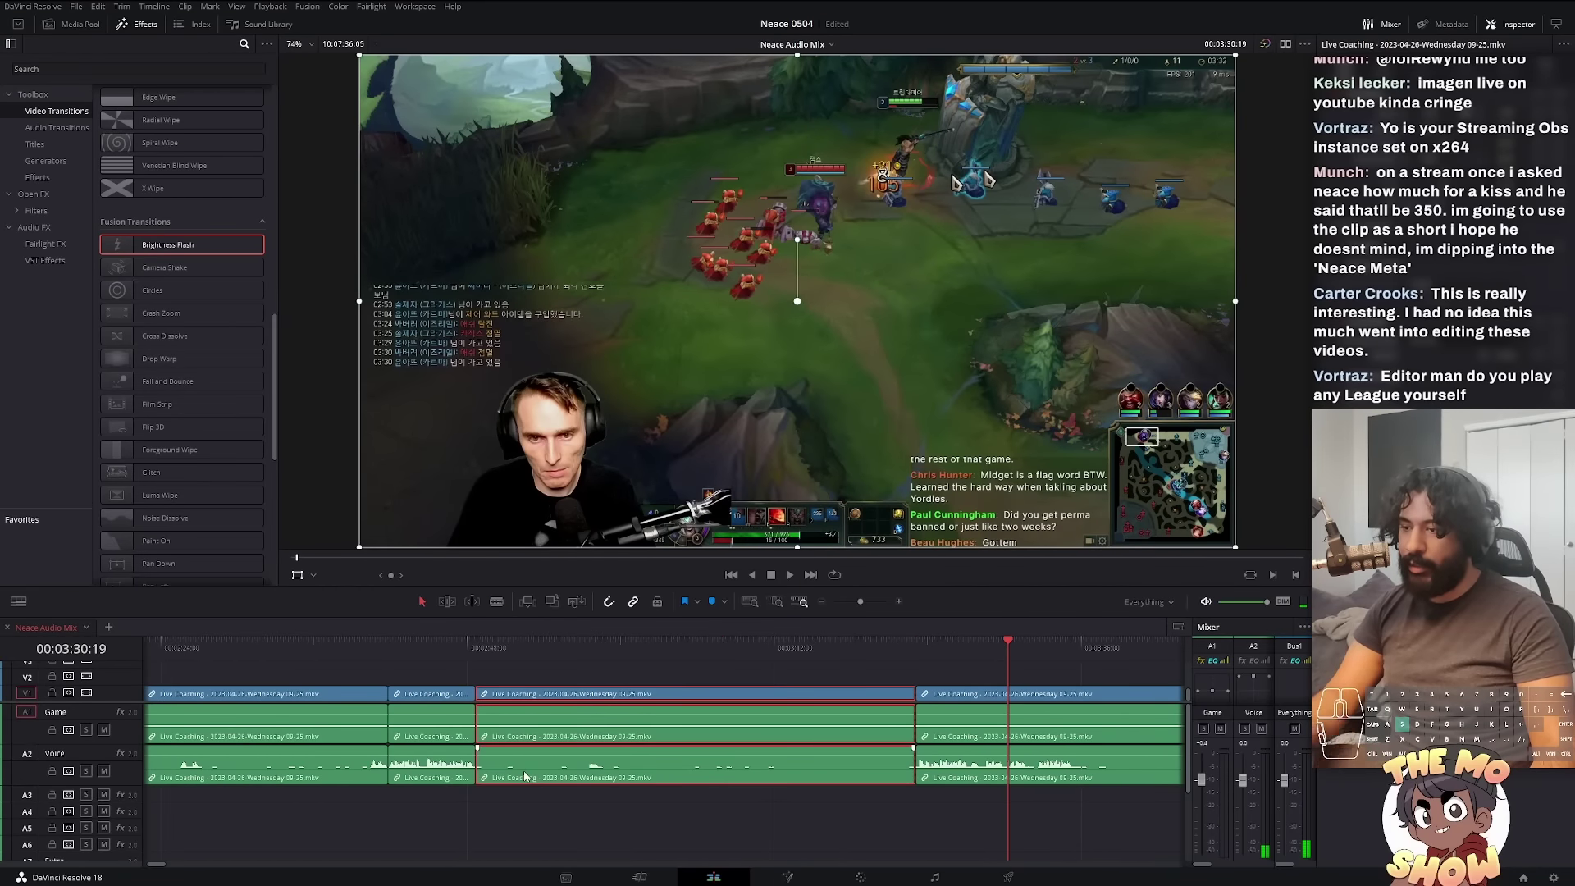
Step: Drop a Clock Wipe video transition onto the 02:48 gameplay cut and dismiss the Playback menu
{"action": "left_click", "coordinate": [466, 658]}
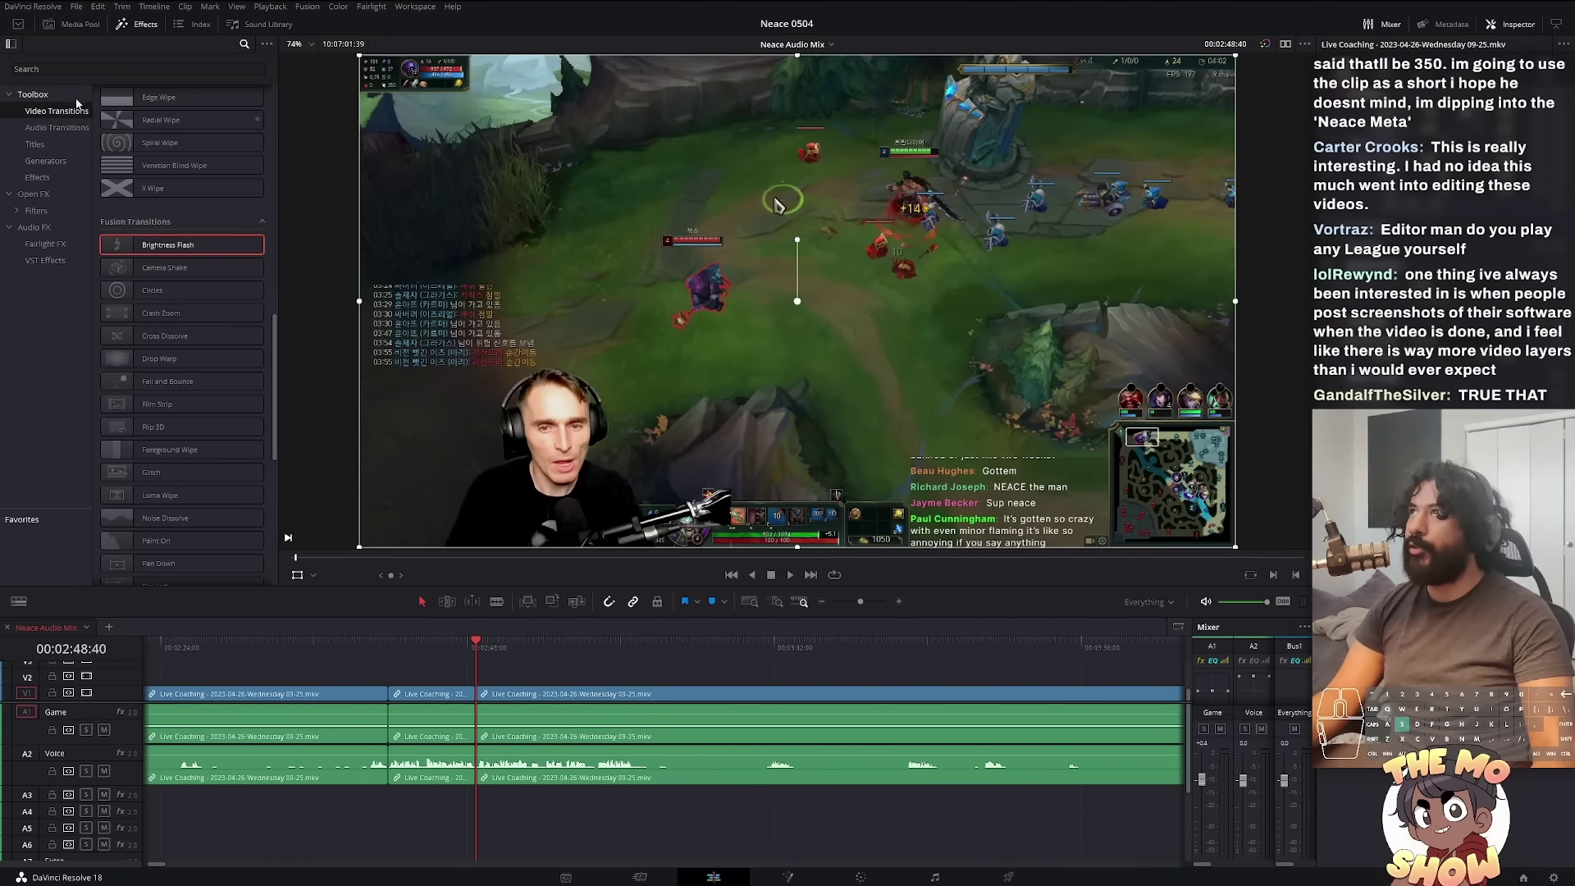
{"action": "scroll", "coordinate": [150, 185], "scroll_direction": "up", "scroll_amount": 3}
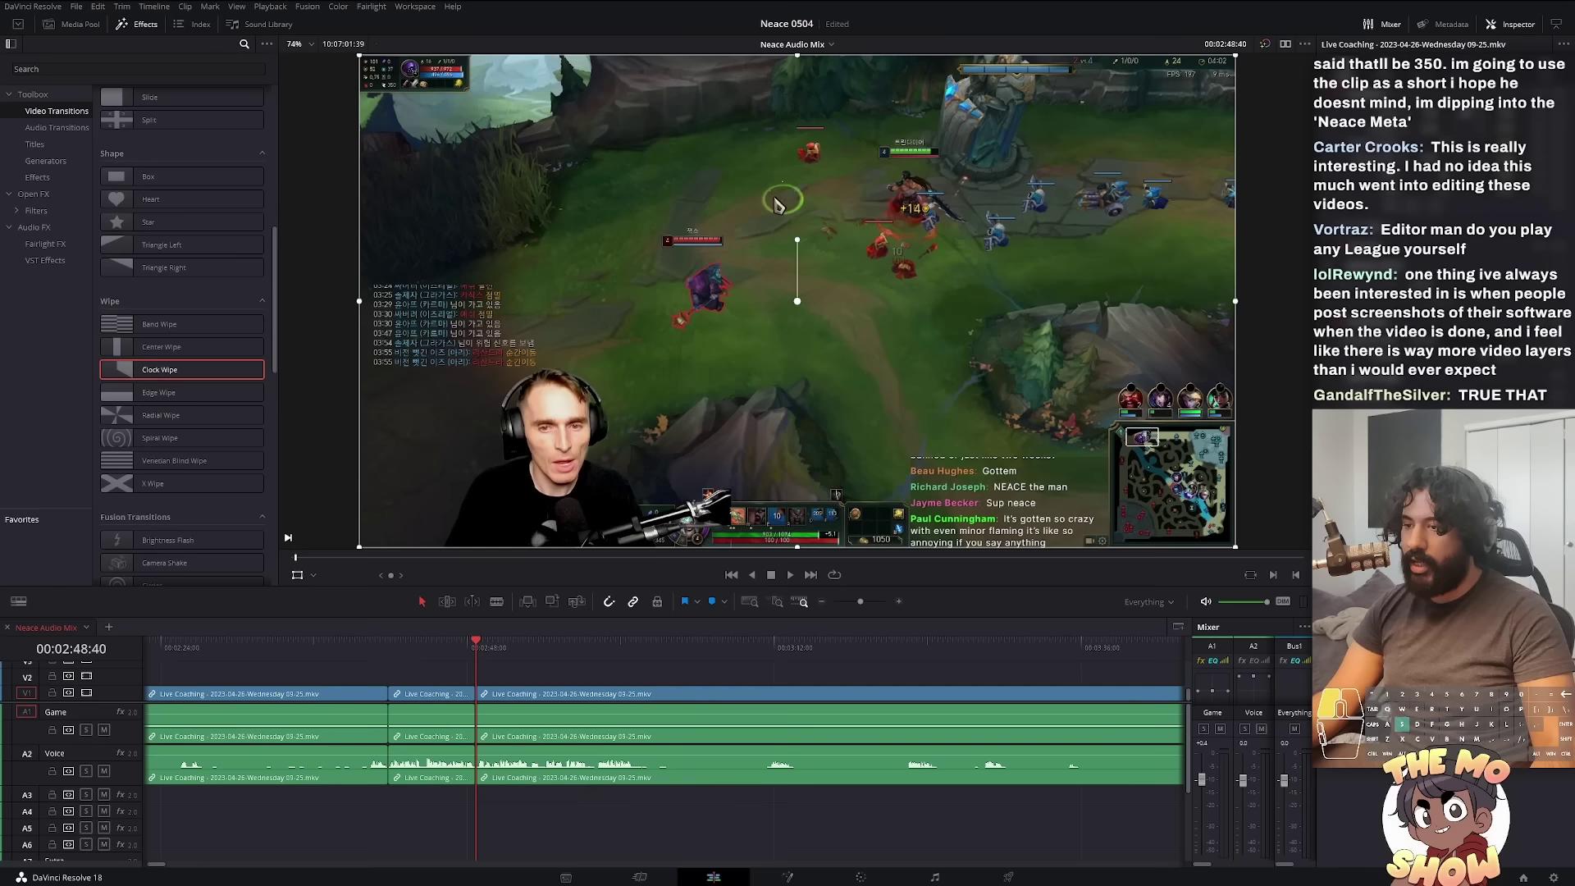
{"action": "left_click_drag", "start_coordinate": [501, 744], "coordinate": [499, 739]}
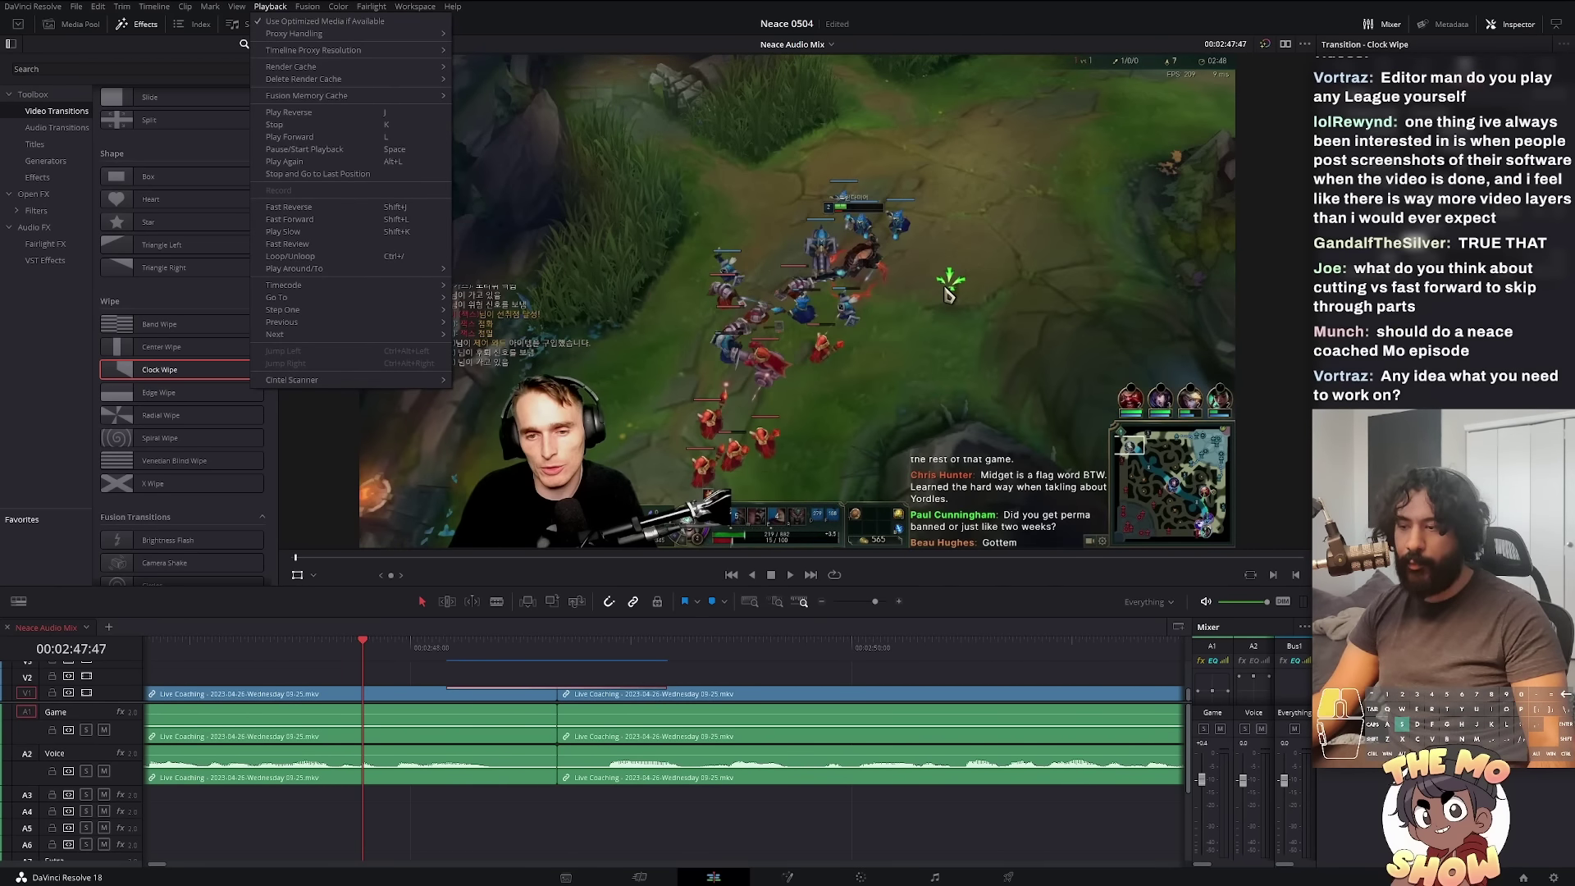
{"action": "key", "text": "Escape"}
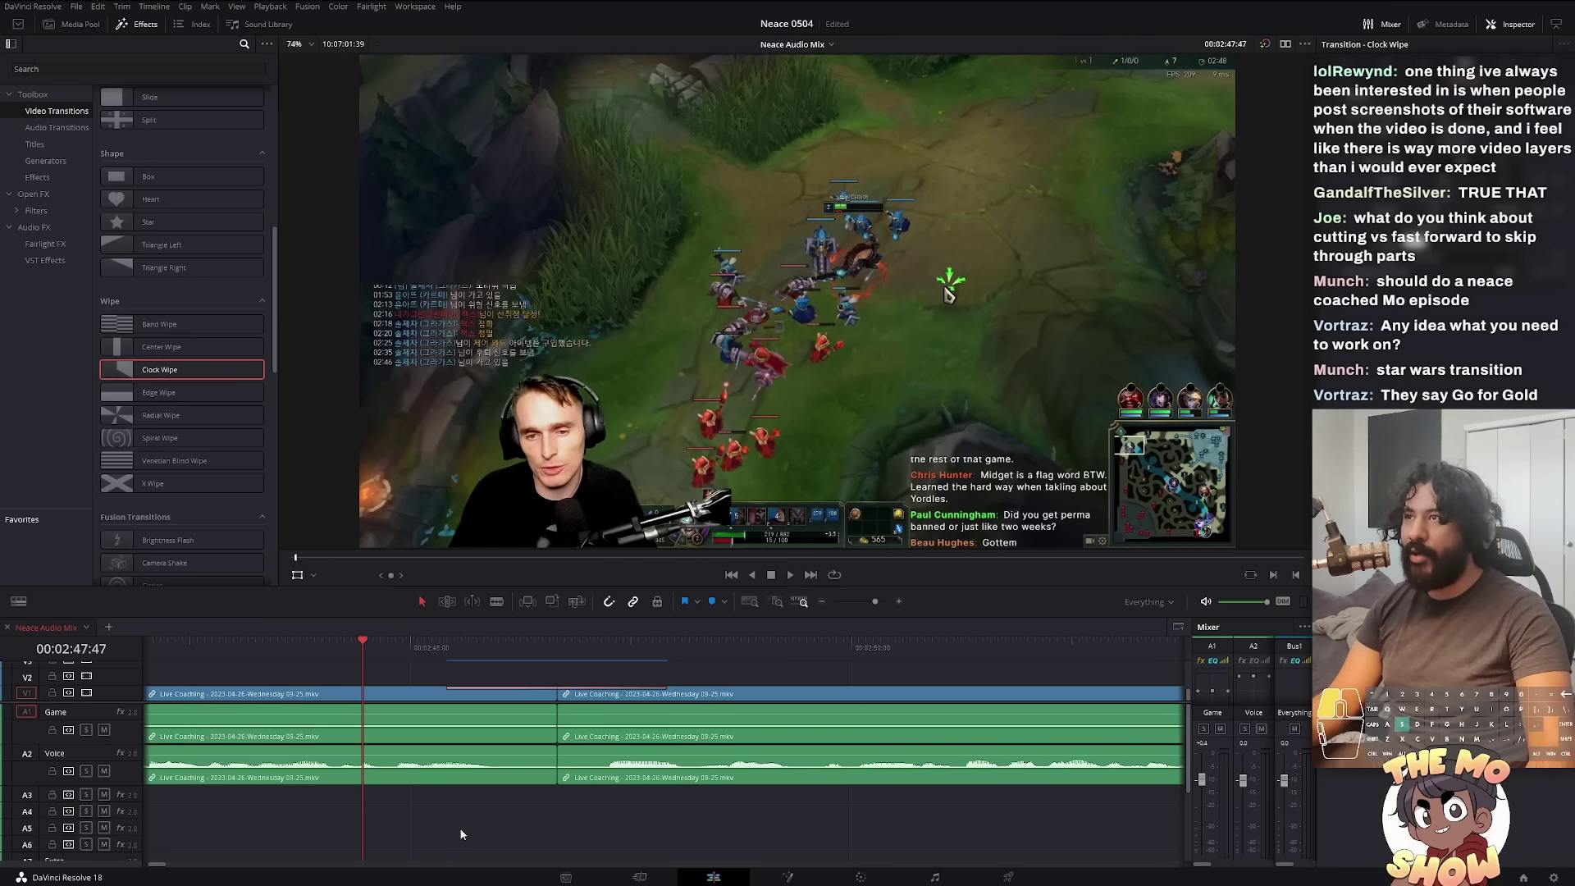
{"action": "scroll", "coordinate": [462, 834], "scroll_direction": "down", "scroll_amount": 3}
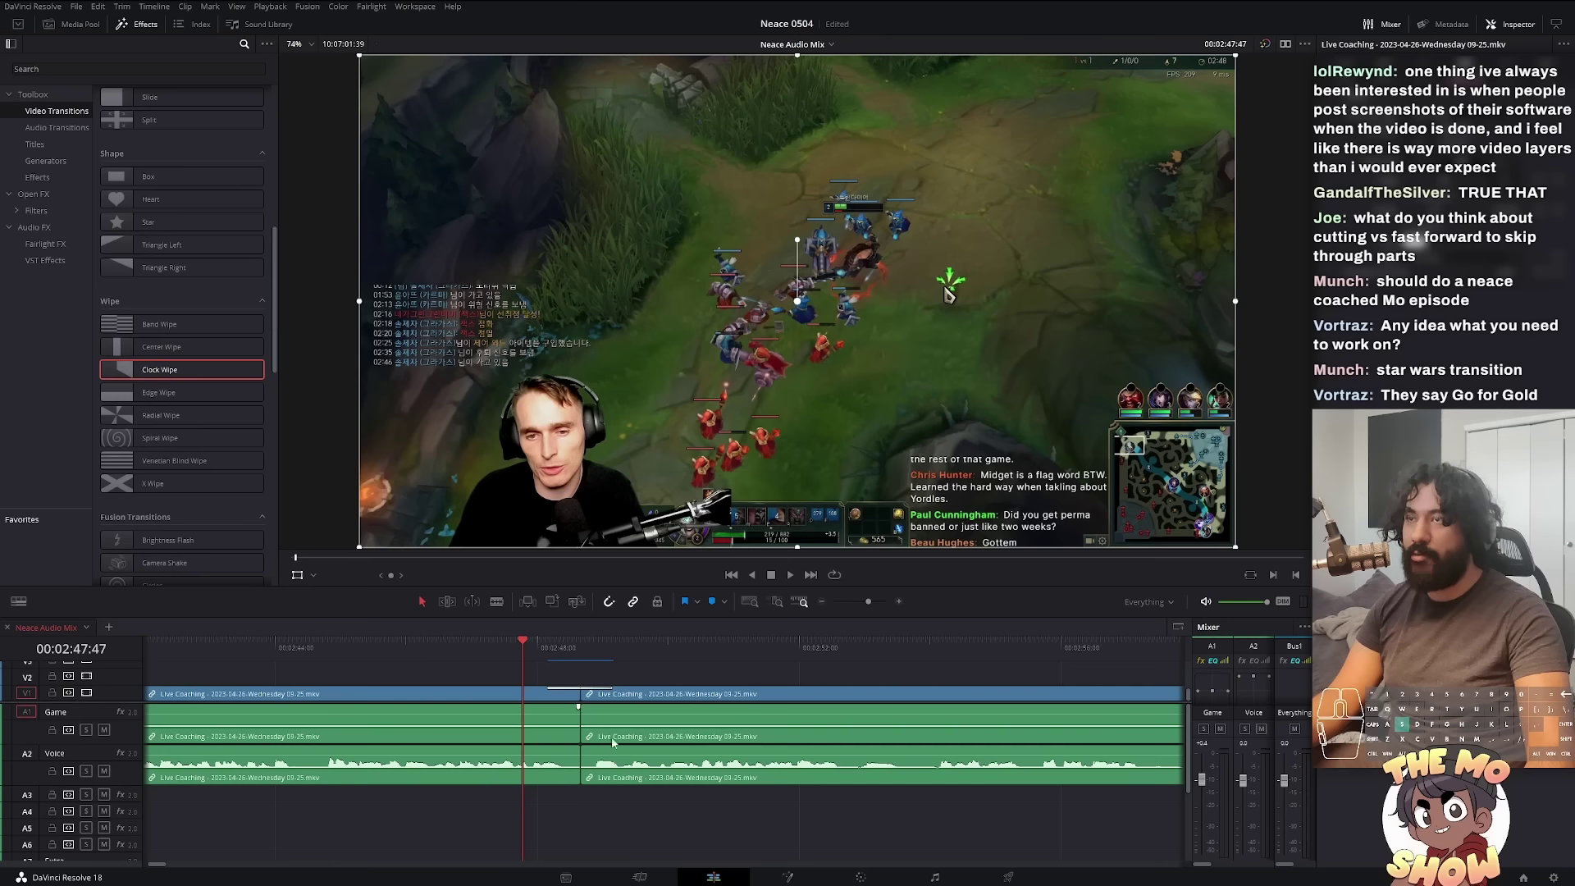
{"action": "scroll", "coordinate": [600, 779], "scroll_direction": "down", "scroll_amount": 2}
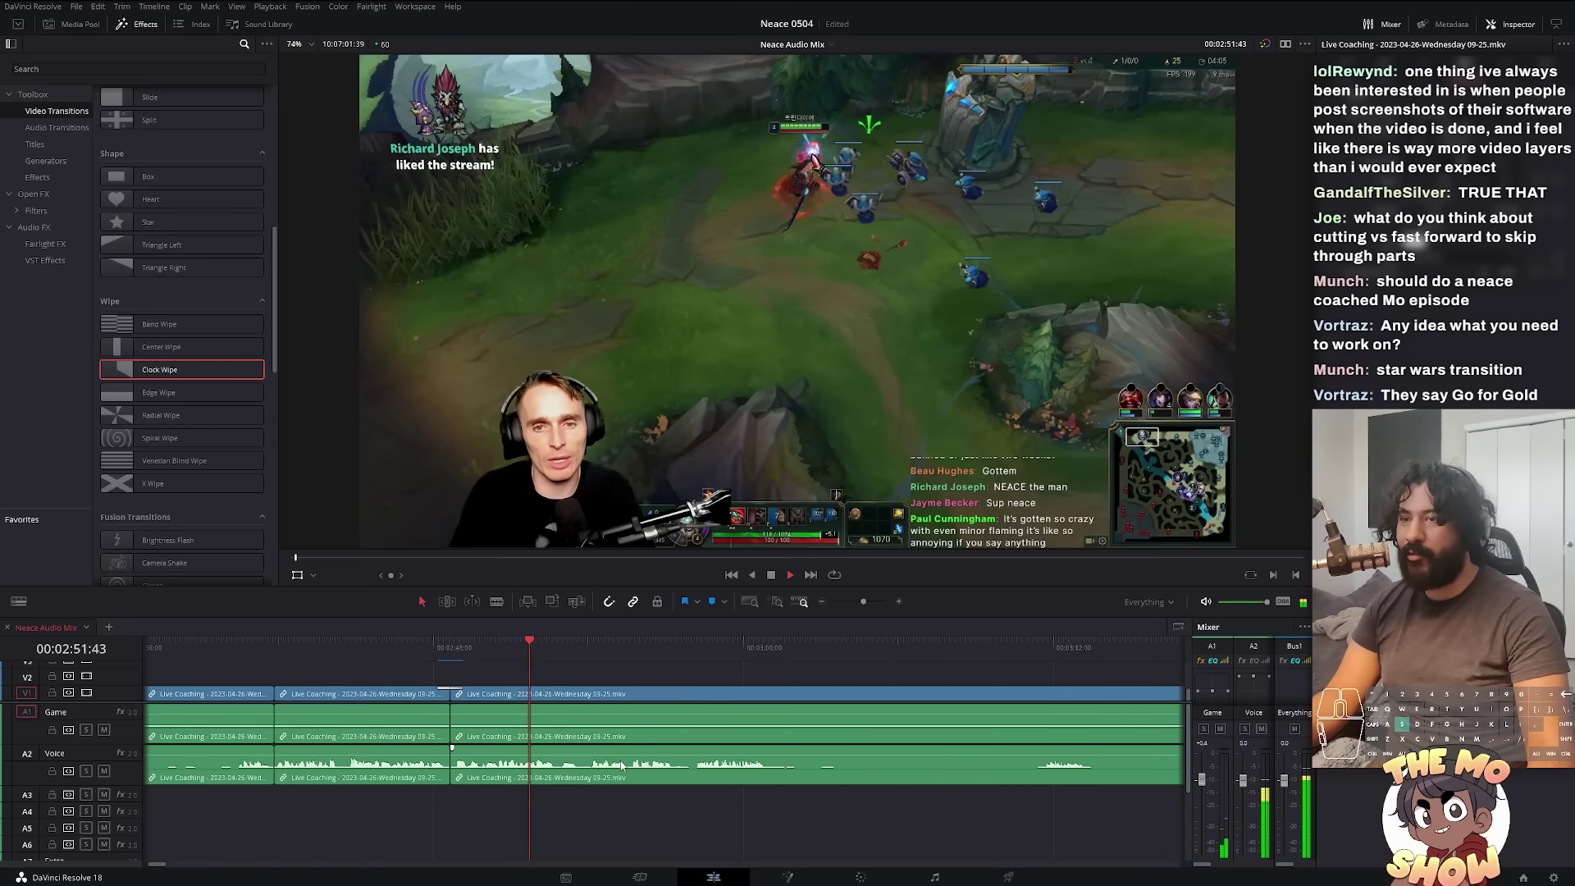
Step: Trim dead footage at the clip edge near 03:12, then play back from about 03:34
{"action": "key", "text": "space"}
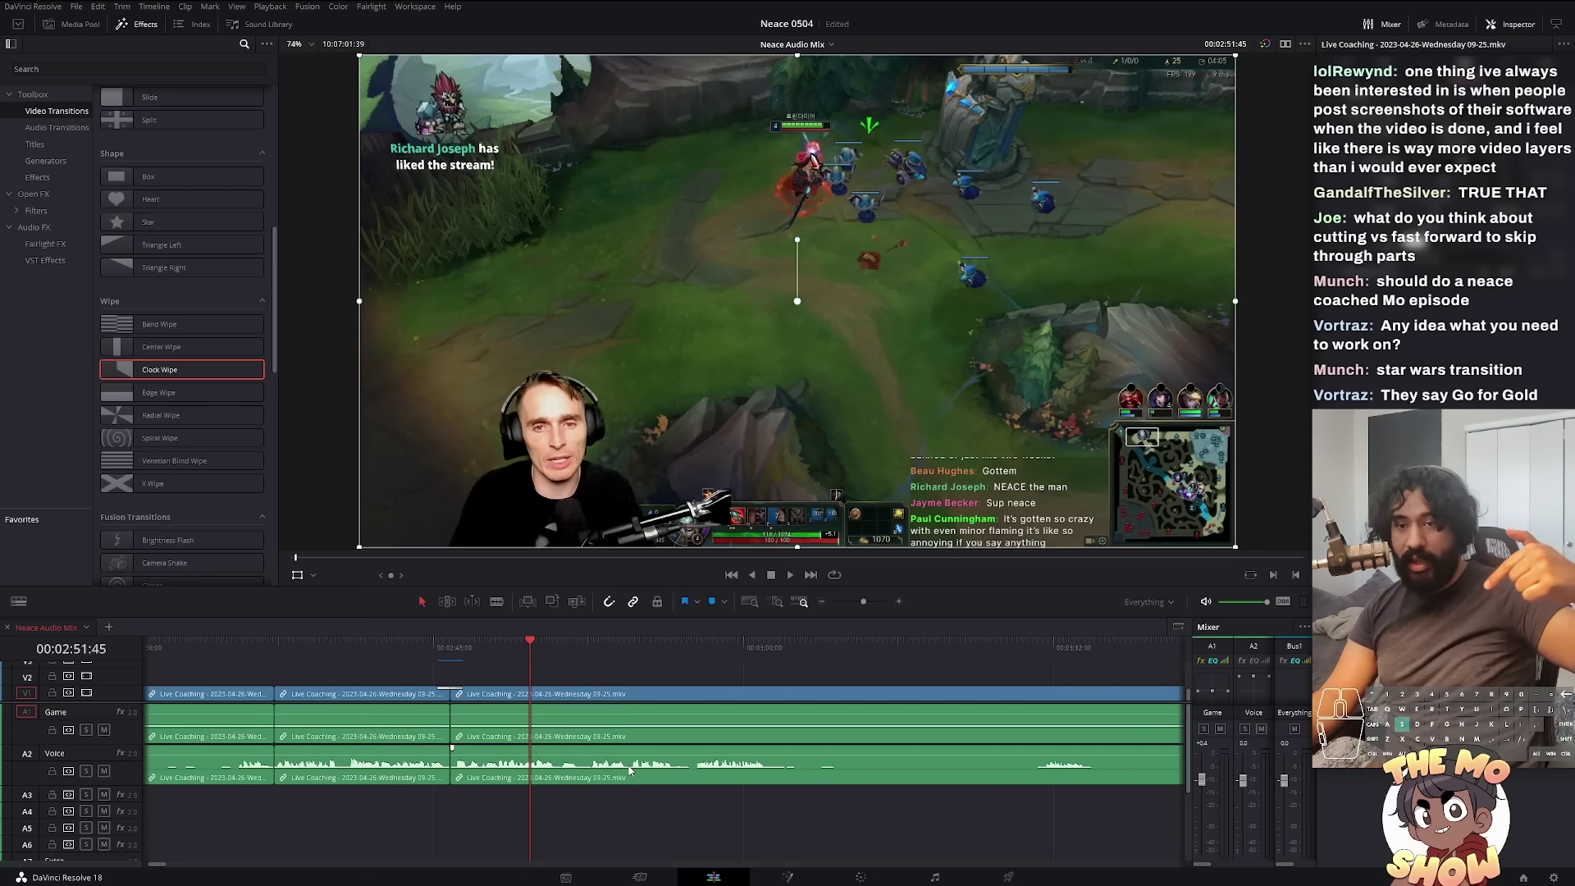
{"action": "scroll", "coordinate": [629, 771], "scroll_direction": "down", "scroll_amount": 2}
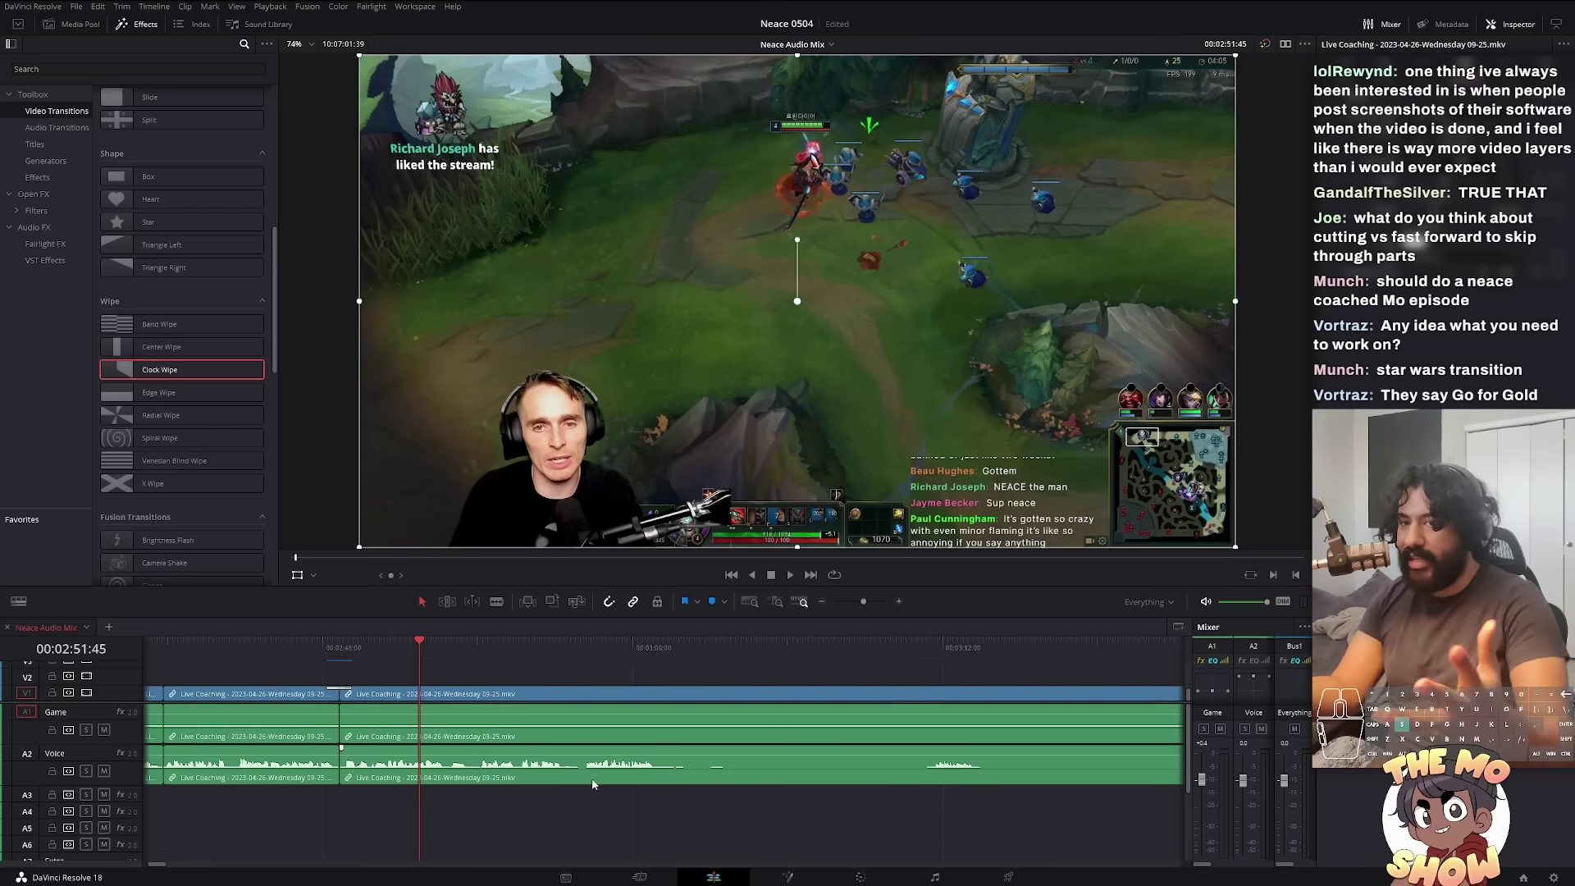
{"action": "key", "text": "Down"}
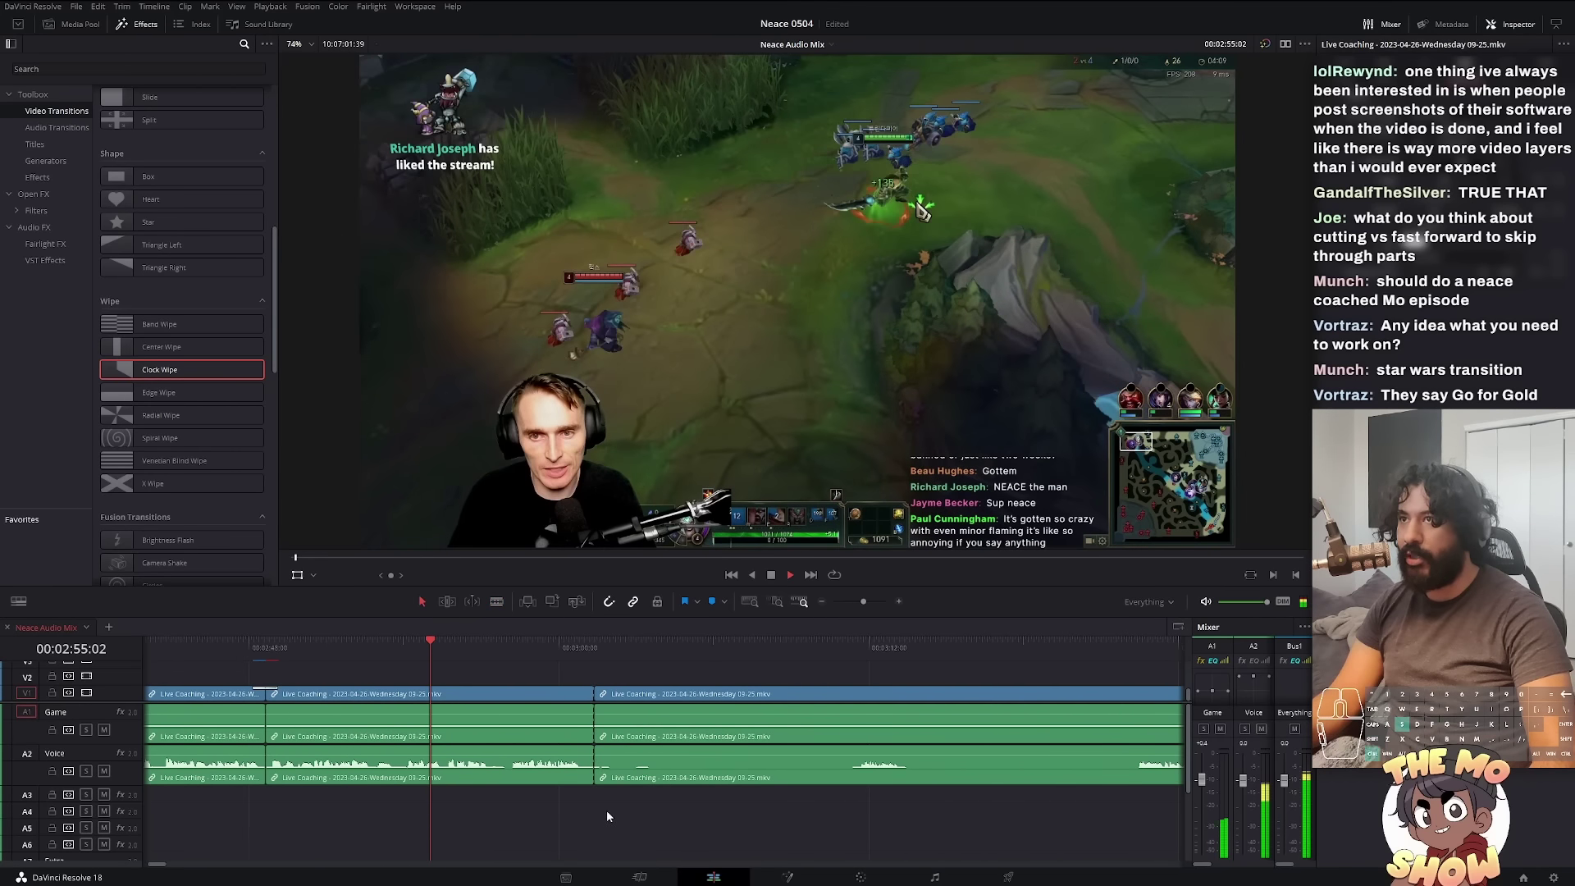
{"action": "key", "text": "Down"}
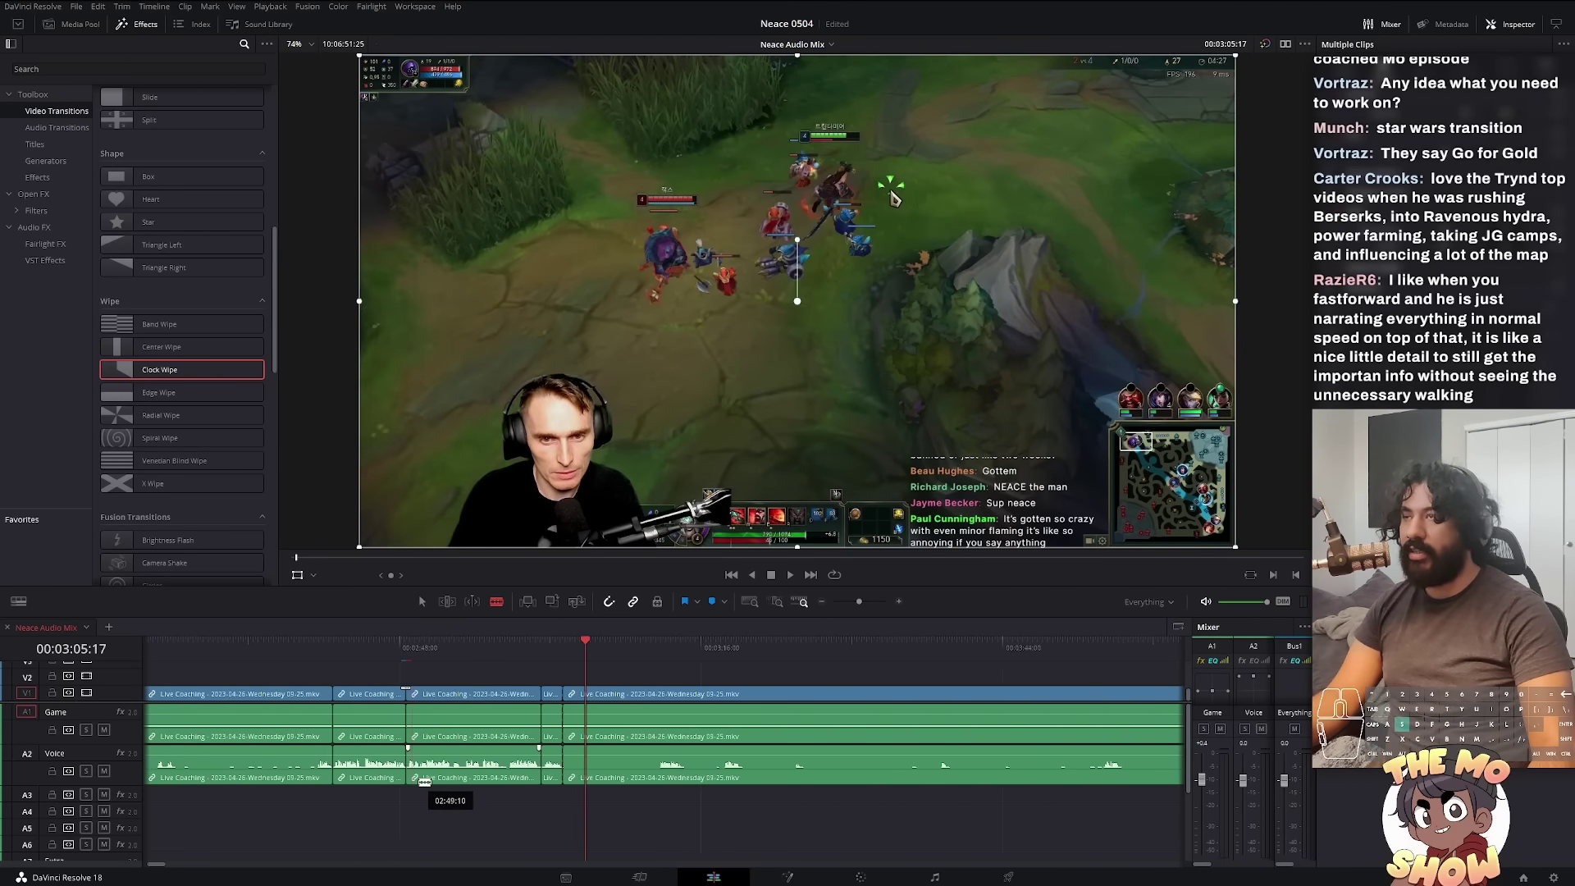
{"action": "scroll", "coordinate": [554, 763], "scroll_direction": "up", "scroll_amount": 3}
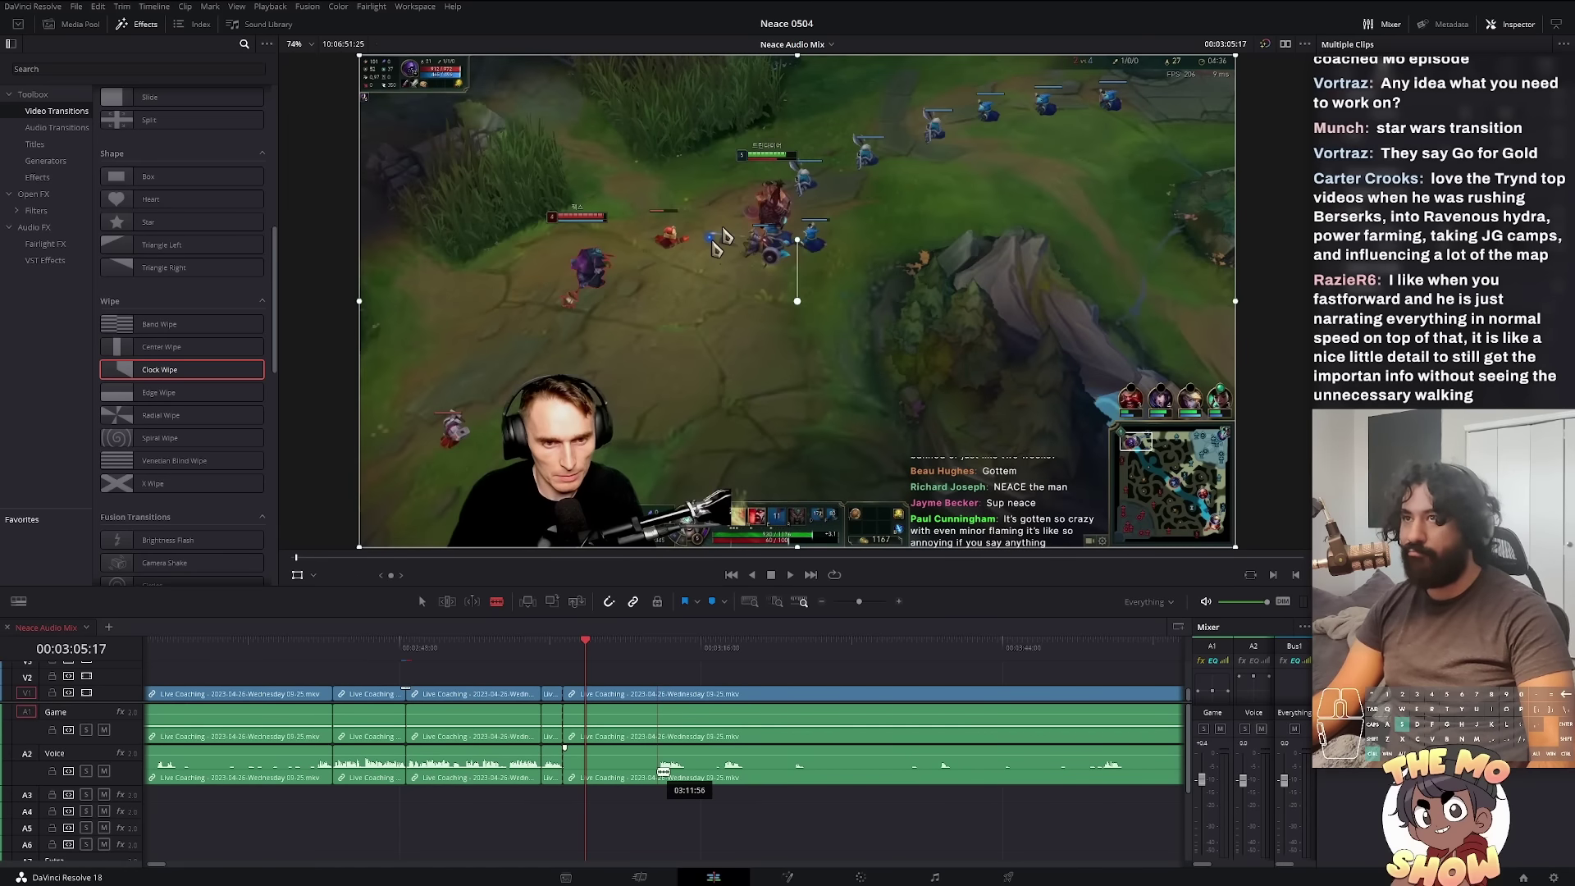
{"action": "scroll", "coordinate": [664, 776], "scroll_direction": "up", "scroll_amount": 3}
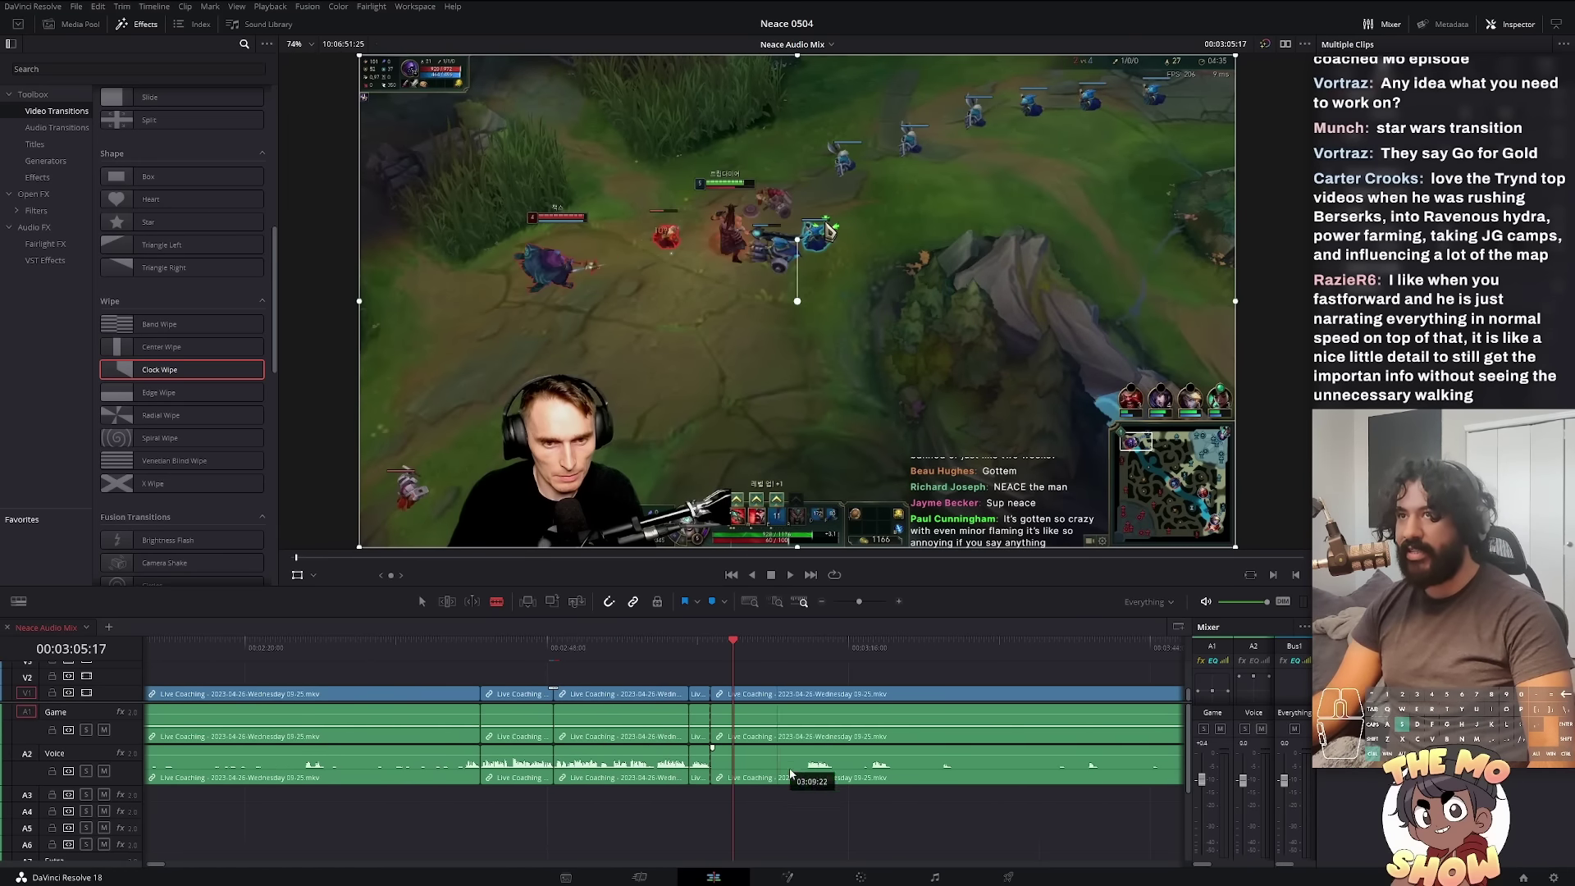
{"action": "scroll", "coordinate": [690, 778], "scroll_direction": "up", "scroll_amount": 2}
{"action": "scroll", "coordinate": [703, 763], "scroll_direction": "up", "scroll_amount": 3}
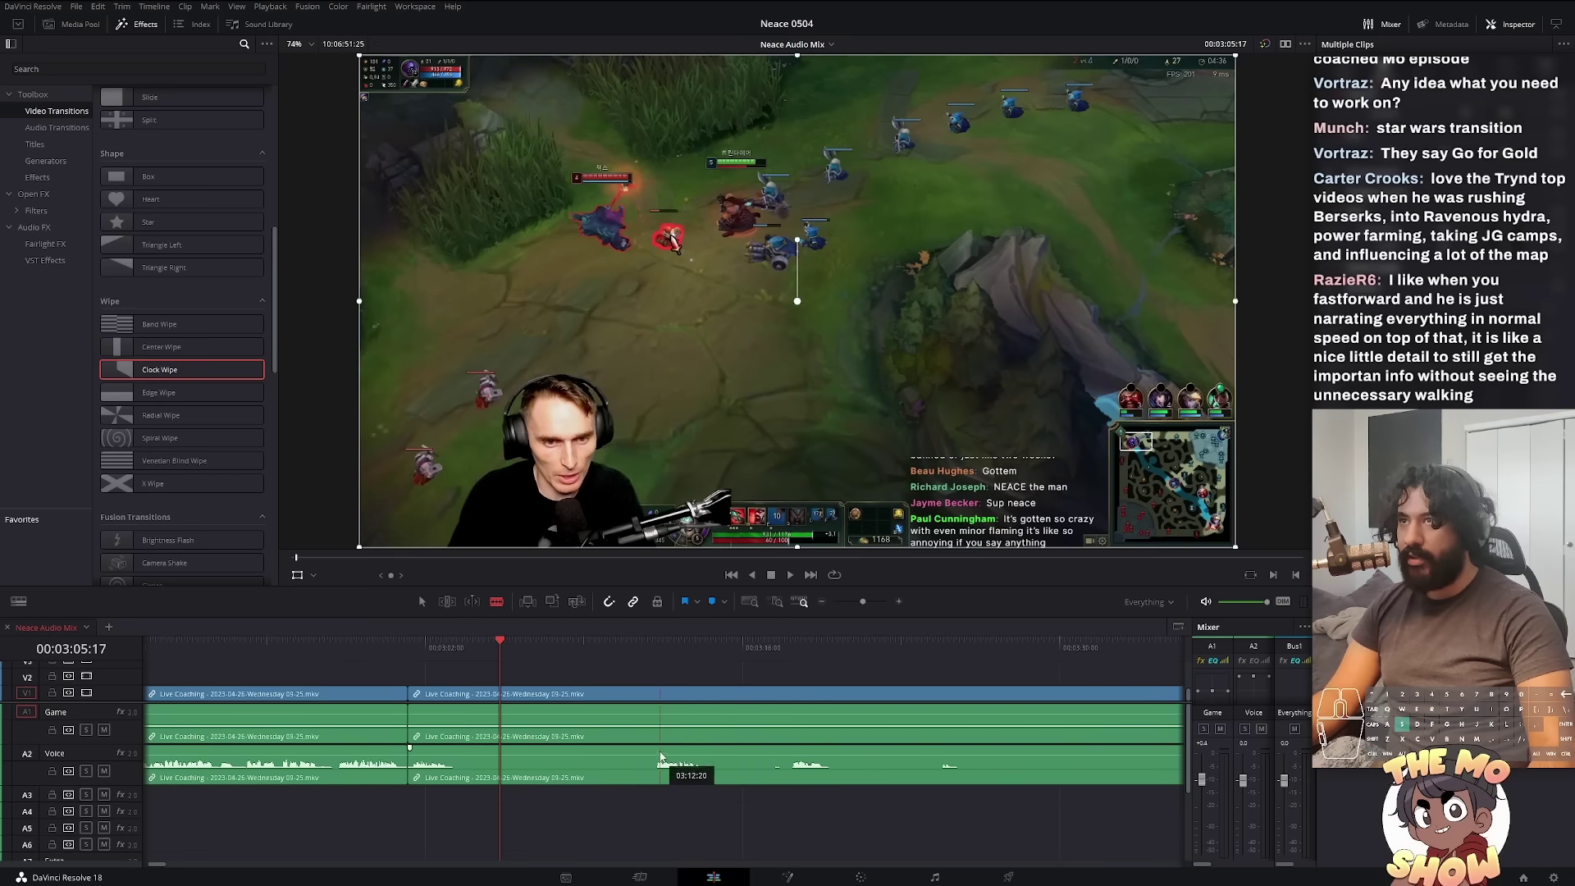
{"action": "left_click", "coordinate": [655, 646]}
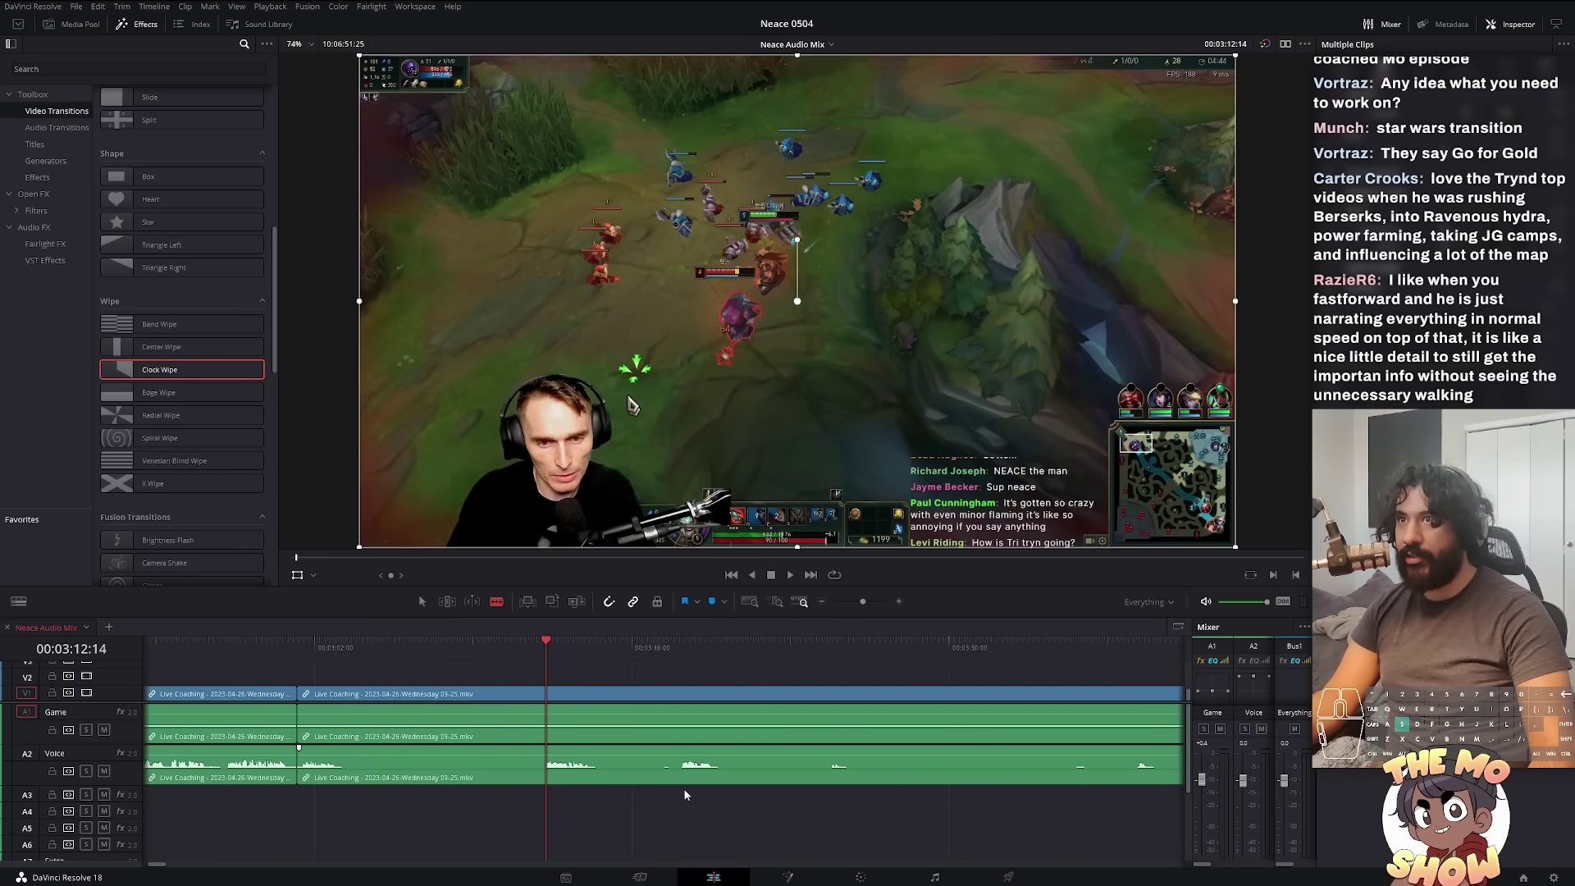
{"action": "left_click_drag", "start_coordinate": [705, 739], "coordinate": [369, 777]}
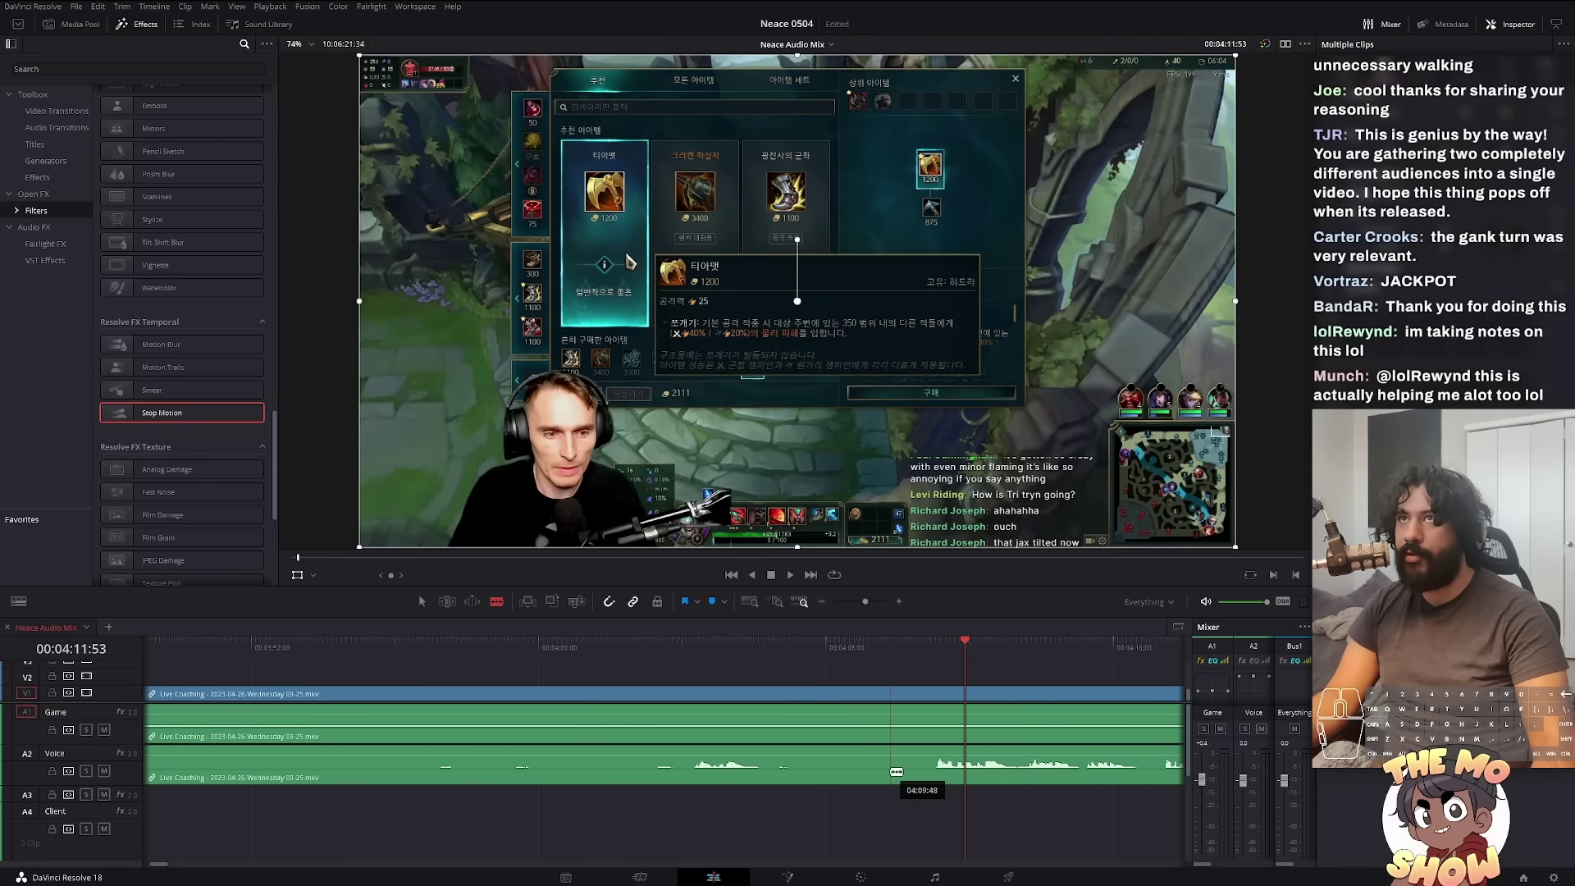
{"action": "scroll", "coordinate": [894, 772], "scroll_direction": "down", "scroll_amount": 3}
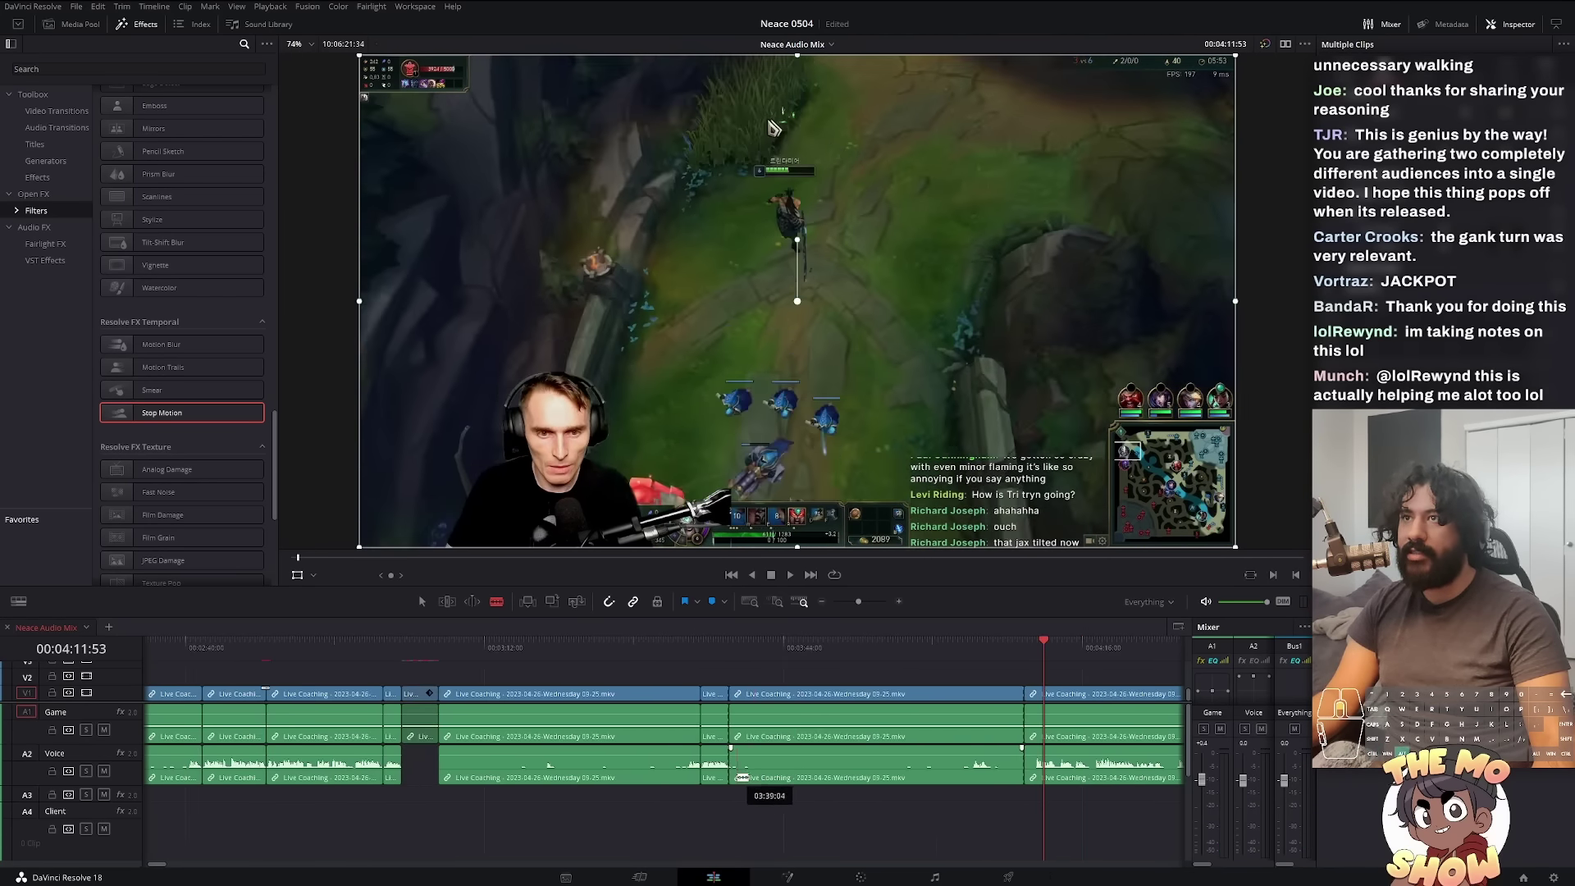
{"action": "scroll", "coordinate": [812, 777], "scroll_direction": "up", "scroll_amount": 3}
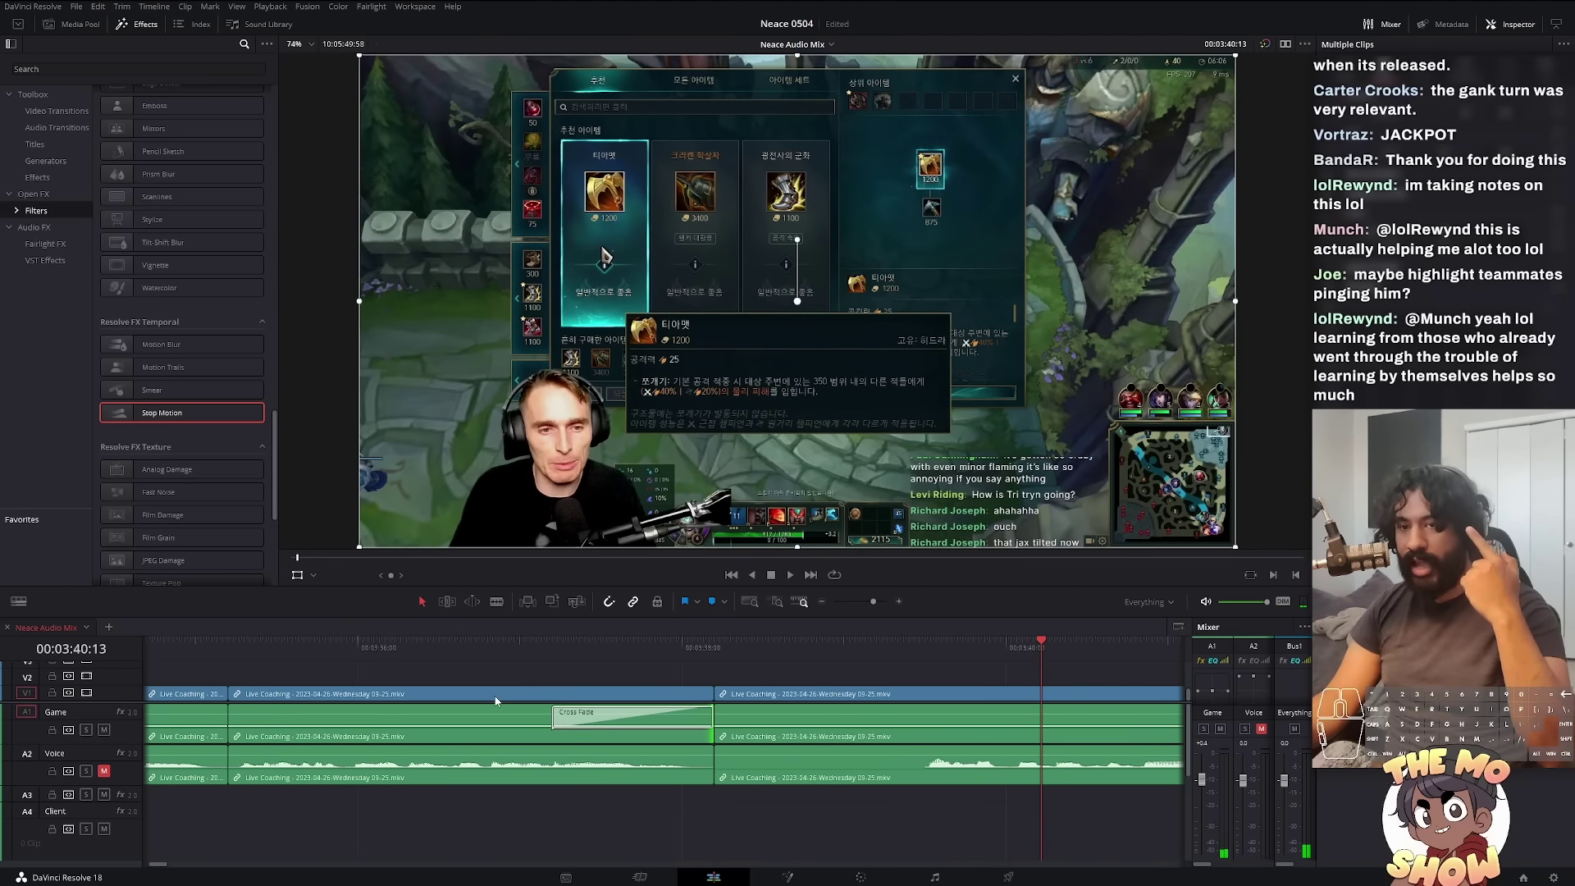
{"action": "left_click", "coordinate": [431, 646]}
{"action": "key", "text": "space"}
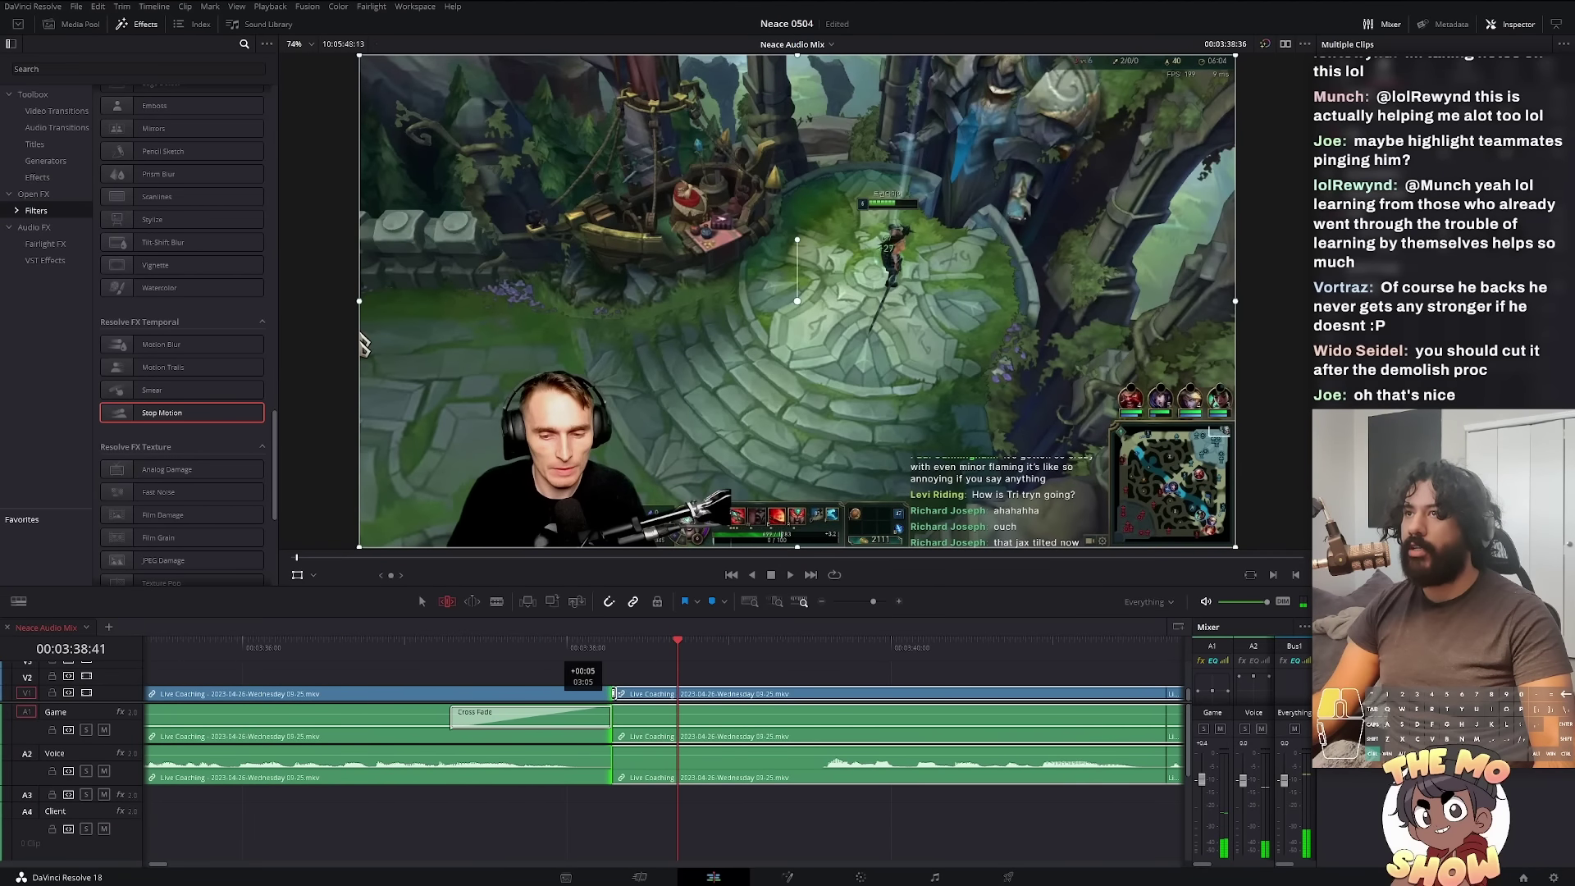
{"action": "left_click_drag", "start_coordinate": [612, 695], "coordinate": [578, 696]}
{"action": "key", "text": "space"}
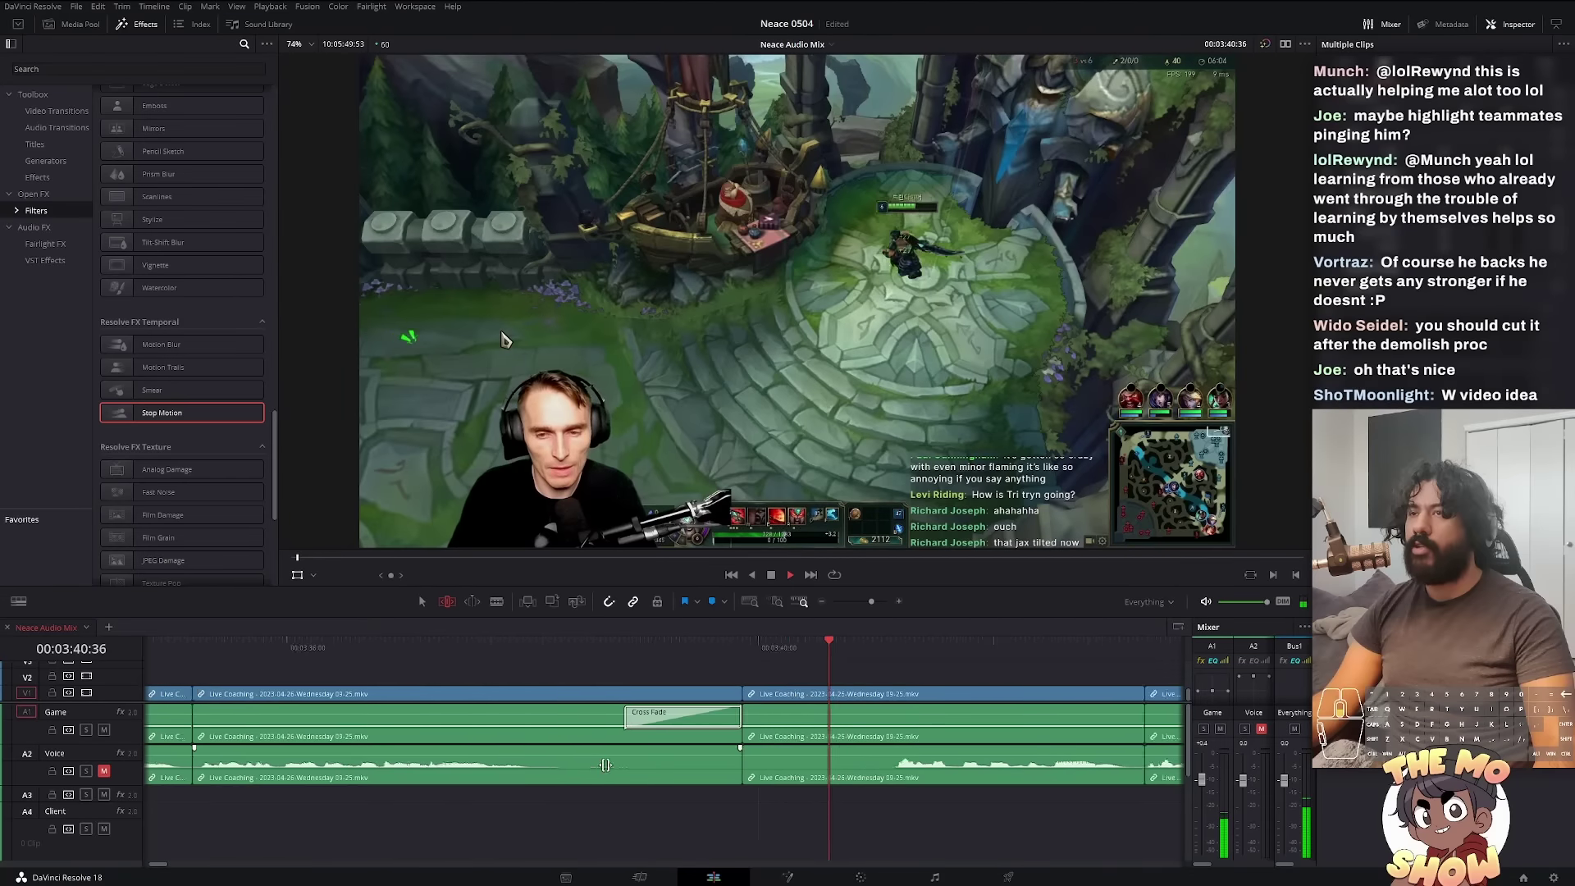
{"action": "scroll", "coordinate": [606, 766], "scroll_direction": "down", "scroll_amount": 3}
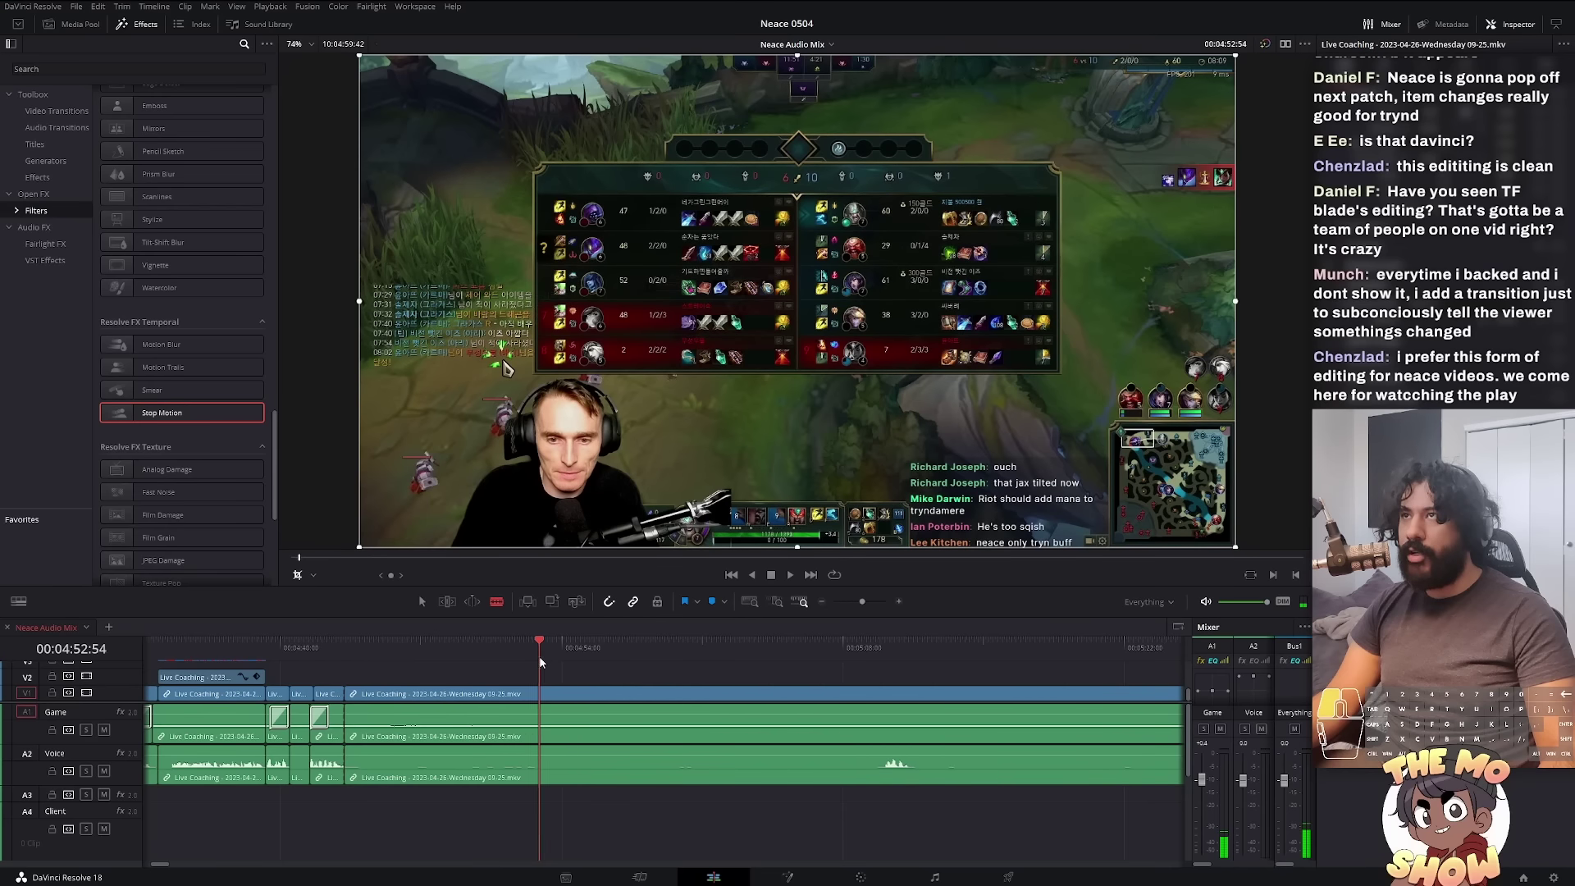
{"action": "mouse_move", "coordinate": [531, 653]}
{"action": "left_mouse_down"}
{"action": "mouse_move", "coordinate": [380, 664]}
{"action": "mouse_move", "coordinate": [514, 670]}
{"action": "mouse_move", "coordinate": [542, 695]}
{"action": "mouse_move", "coordinate": [676, 711]}
{"action": "mouse_move", "coordinate": [828, 712]}
{"action": "left_mouse_up"}
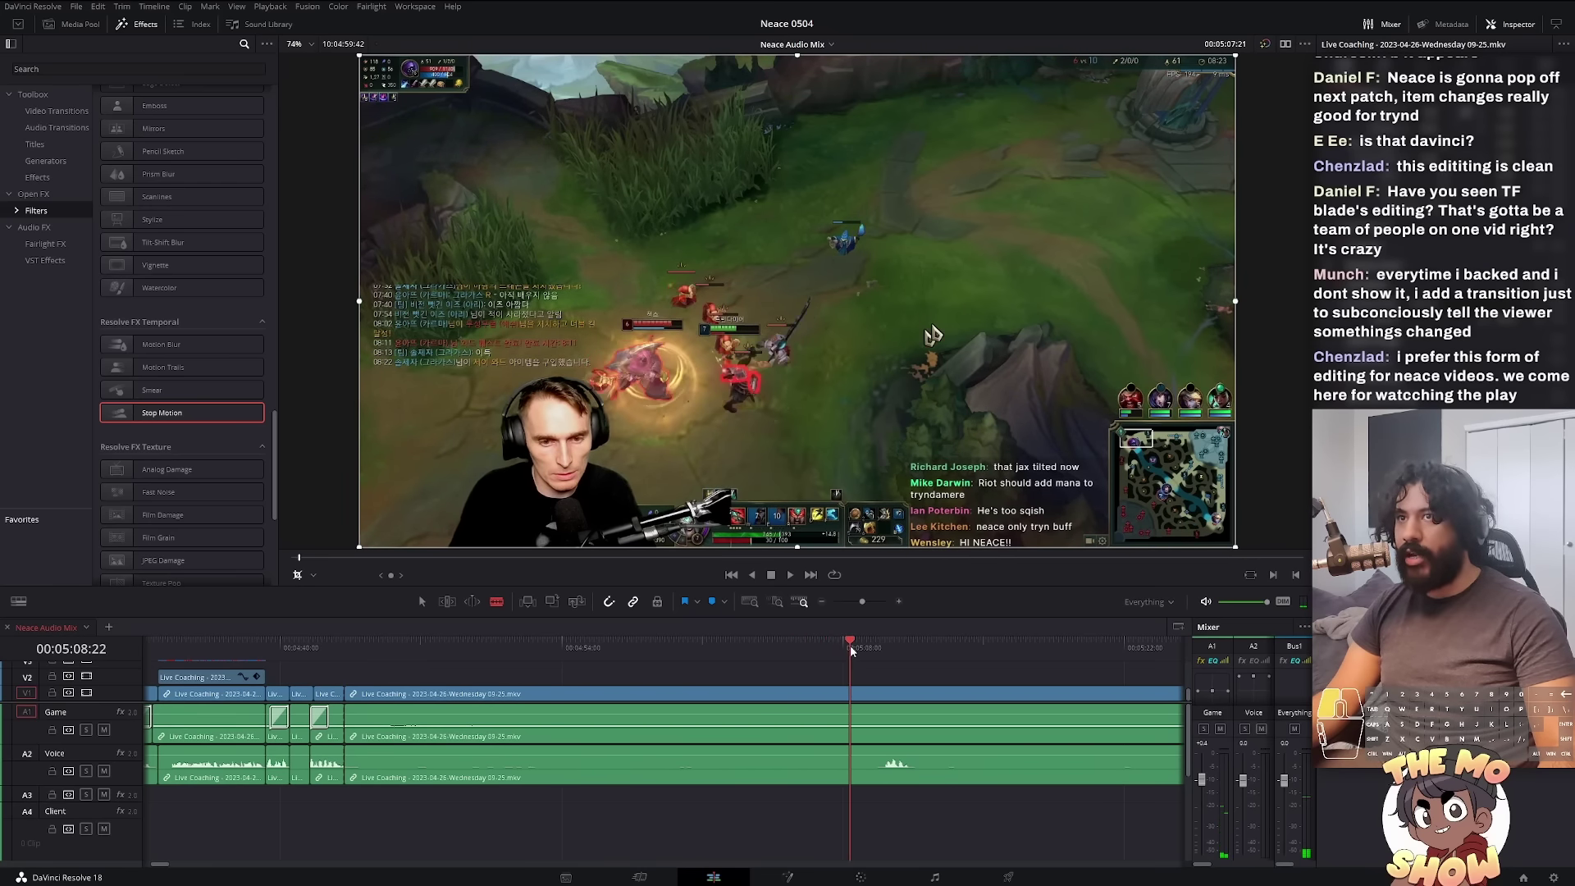
{"action": "key", "text": "space"}
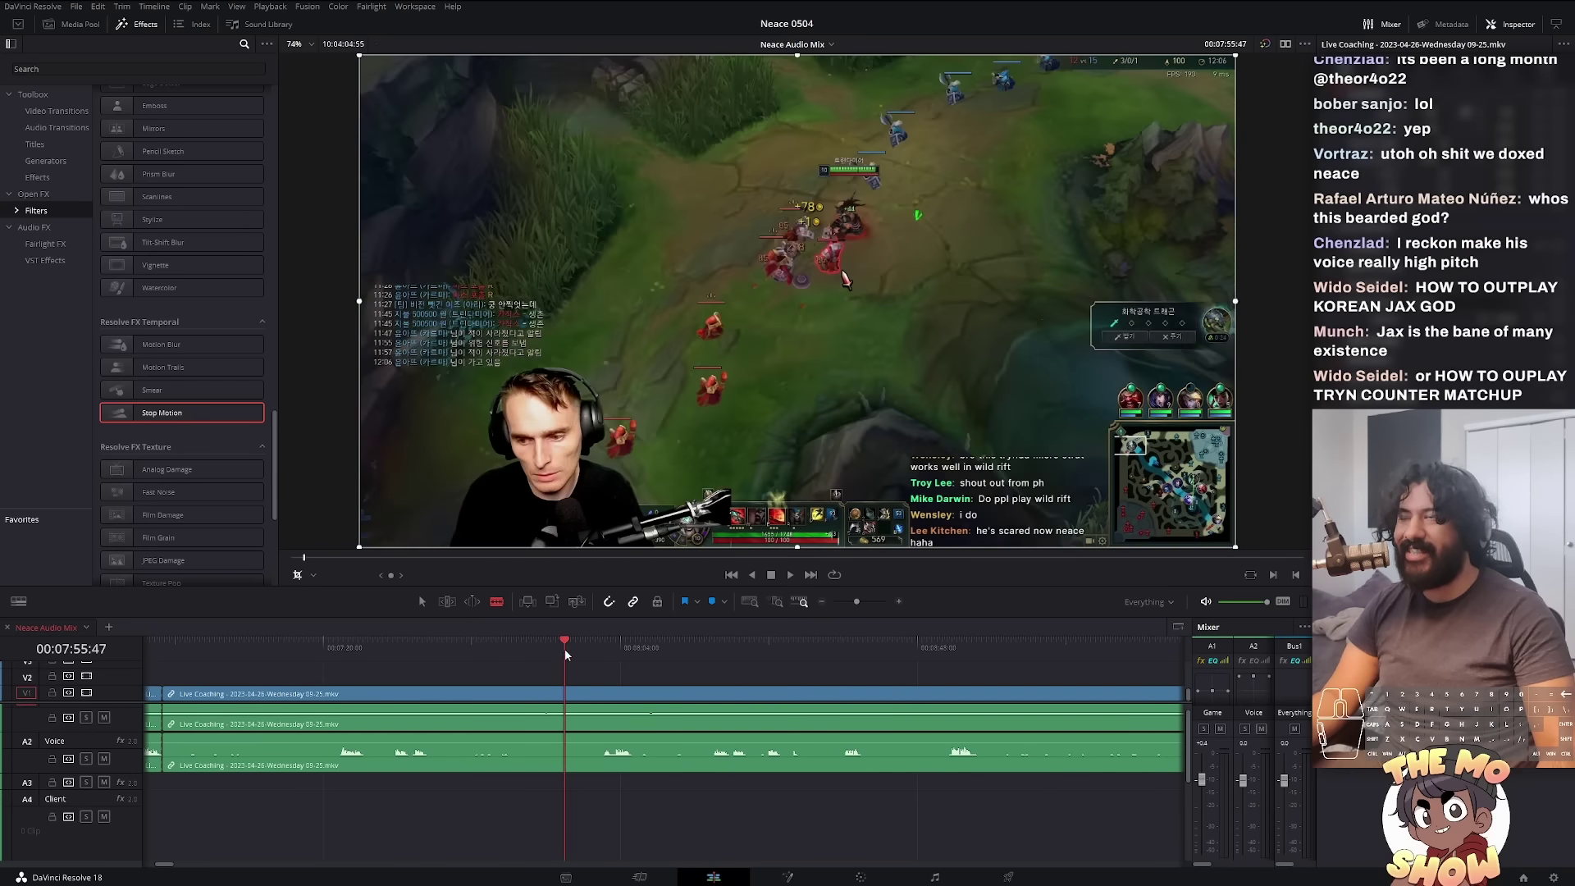
Step: Scrub forward through the match and blade all tracks at the chosen moment with Ctrl+B
{"action": "left_click", "coordinate": [693, 693]}
{"action": "left_click", "coordinate": [746, 685]}
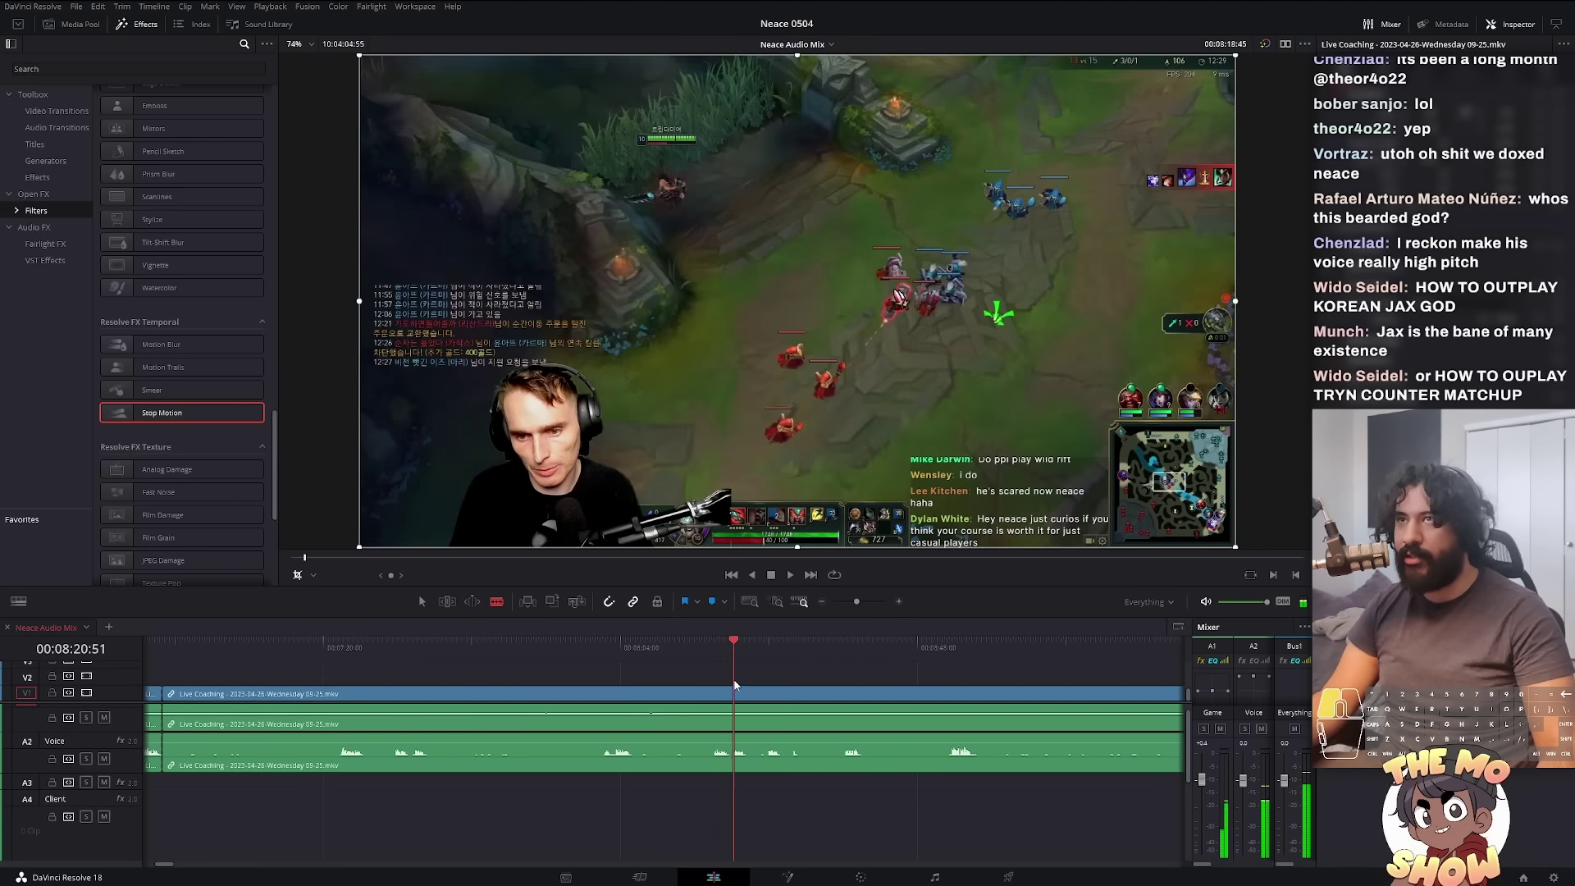
{"action": "left_click_drag", "start_coordinate": [749, 684], "coordinate": [1062, 676]}
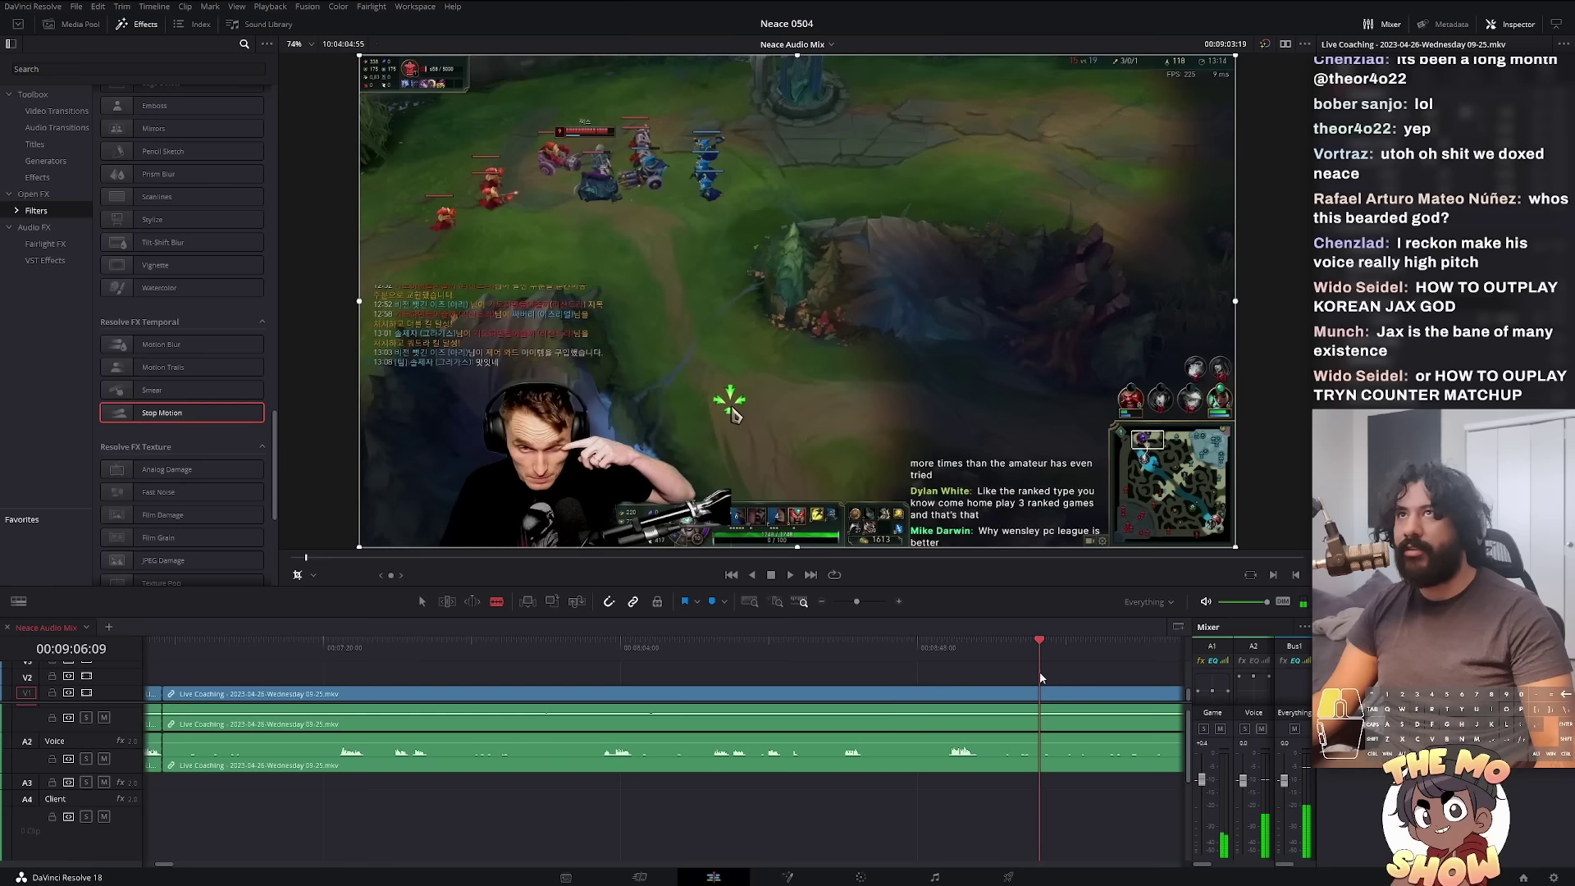
{"action": "scroll", "coordinate": [971, 664], "scroll_direction": "down", "scroll_amount": 3}
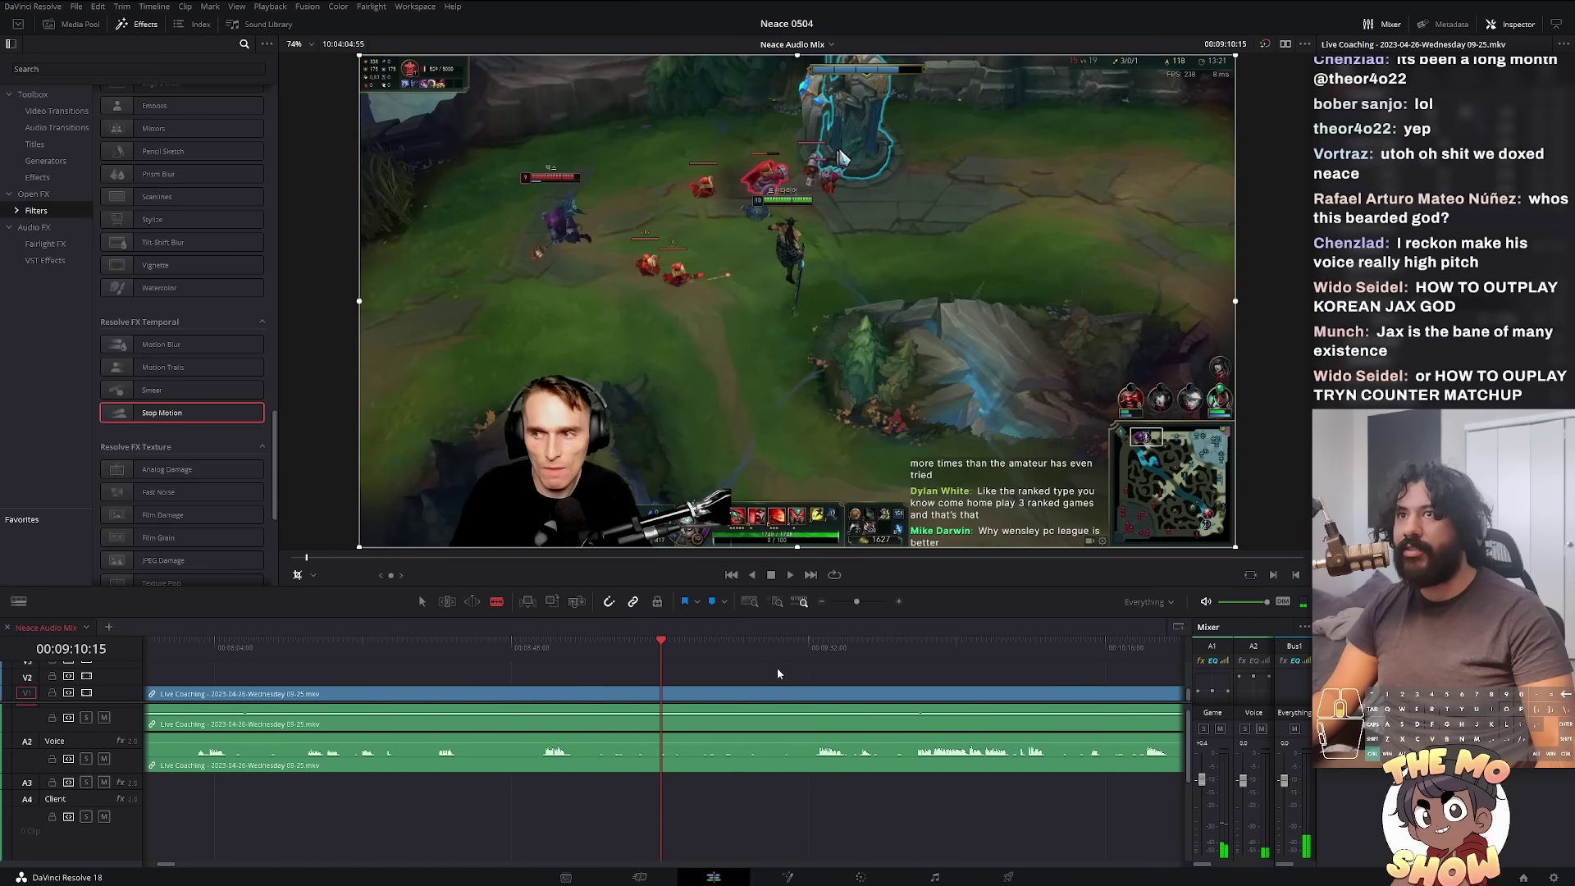
{"action": "mouse_move", "coordinate": [746, 648]}
{"action": "left_mouse_down"}
{"action": "mouse_move", "coordinate": [869, 661]}
{"action": "mouse_move", "coordinate": [803, 666]}
{"action": "left_mouse_up"}
{"action": "key", "text": "space"}
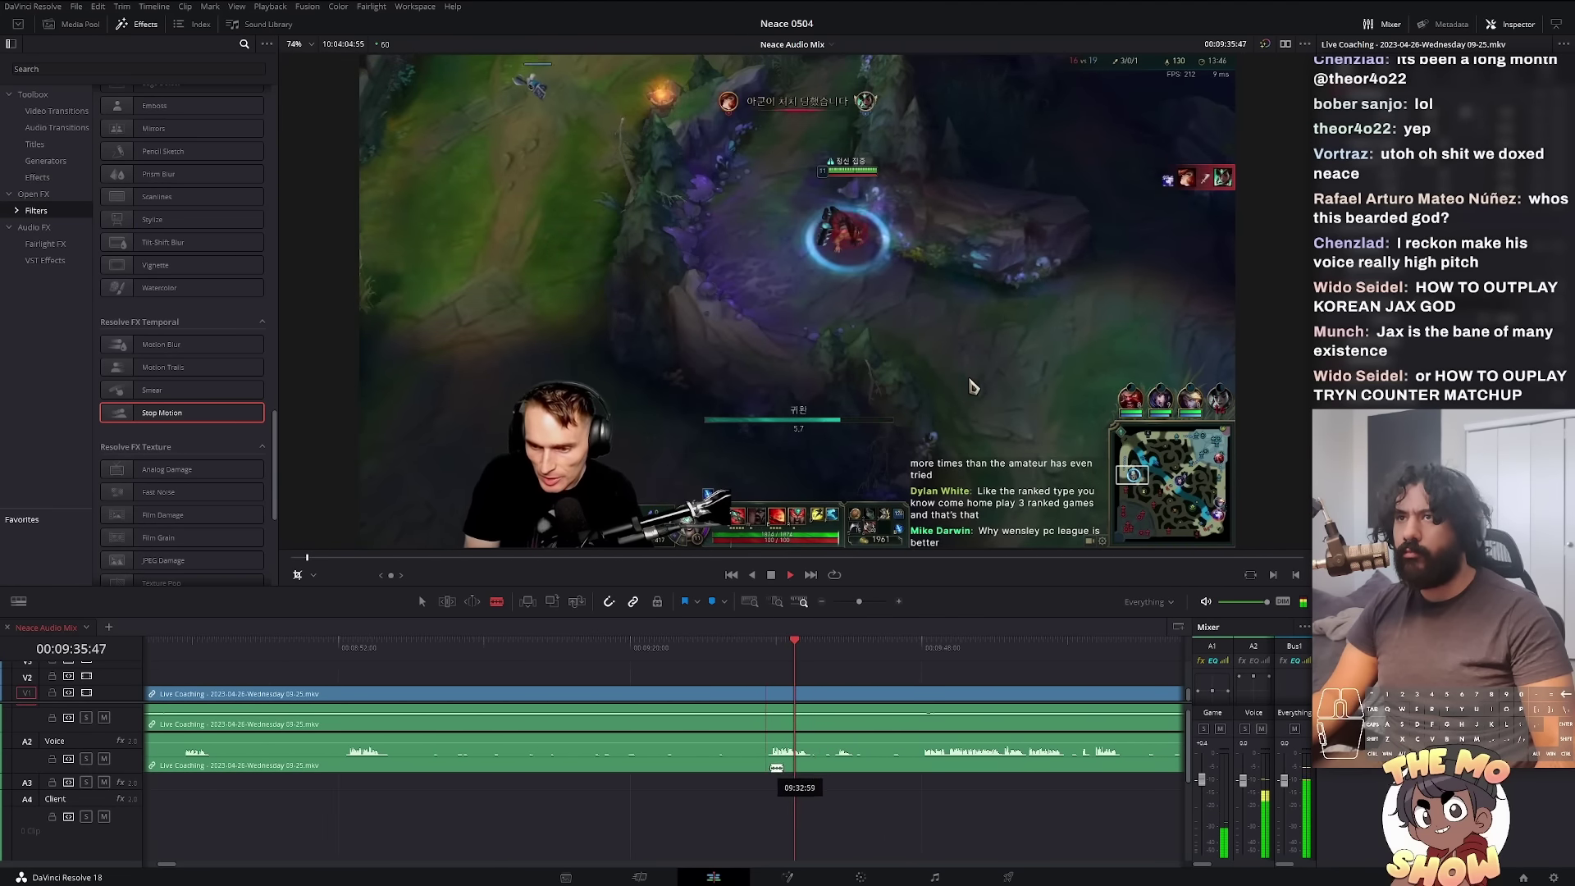
{"action": "key", "text": "ctrl+b"}
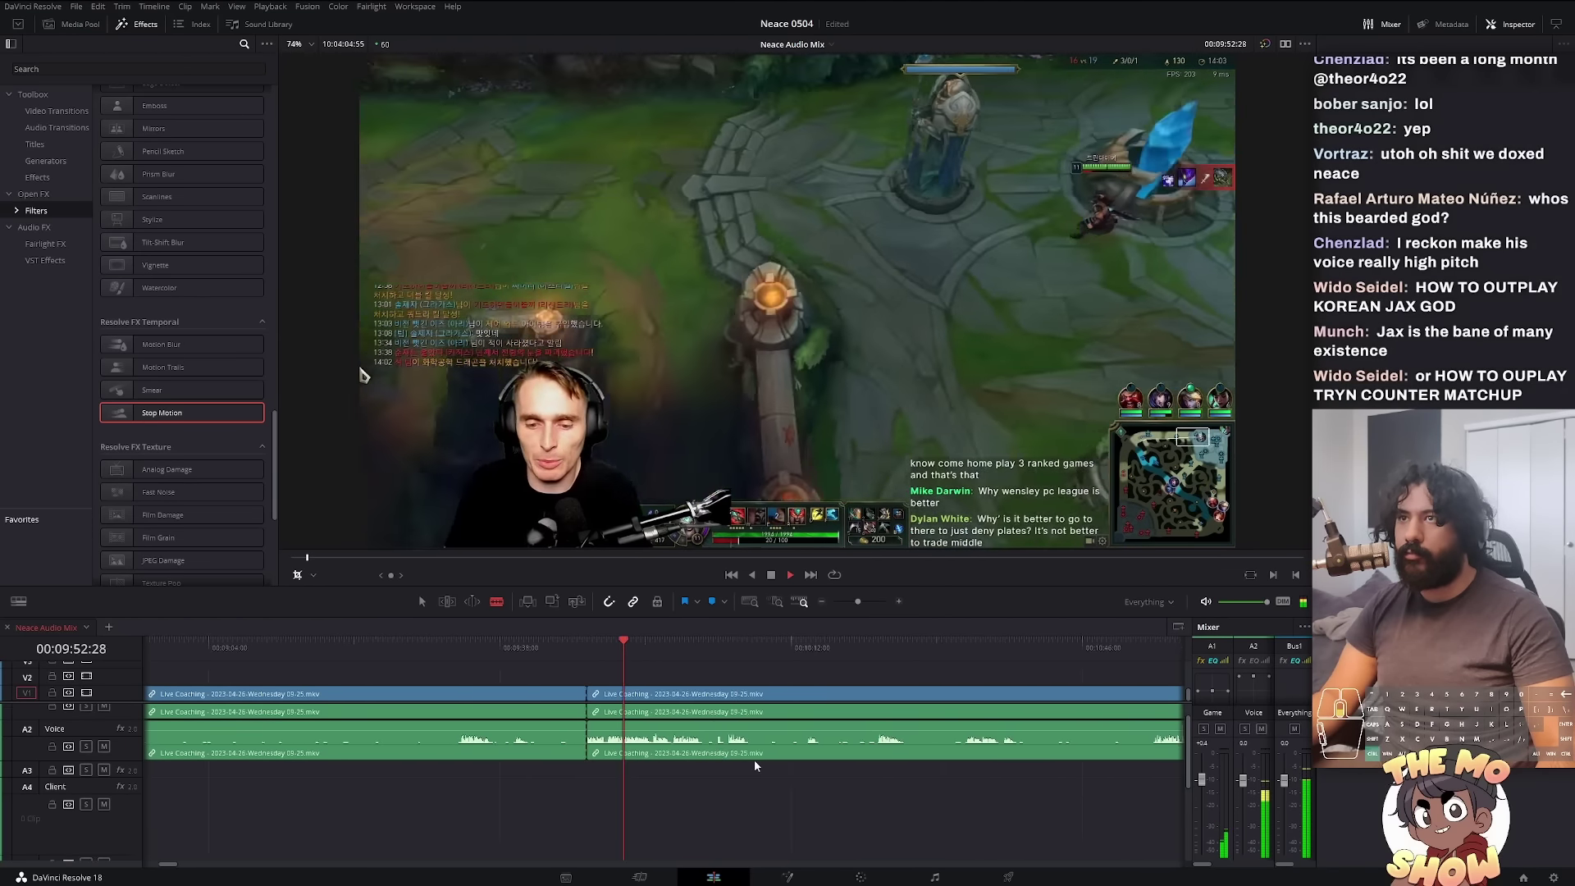
Step: Move the A2 voice clip later in the edit and play back from around 7:38
{"action": "left_click", "coordinate": [529, 749]}
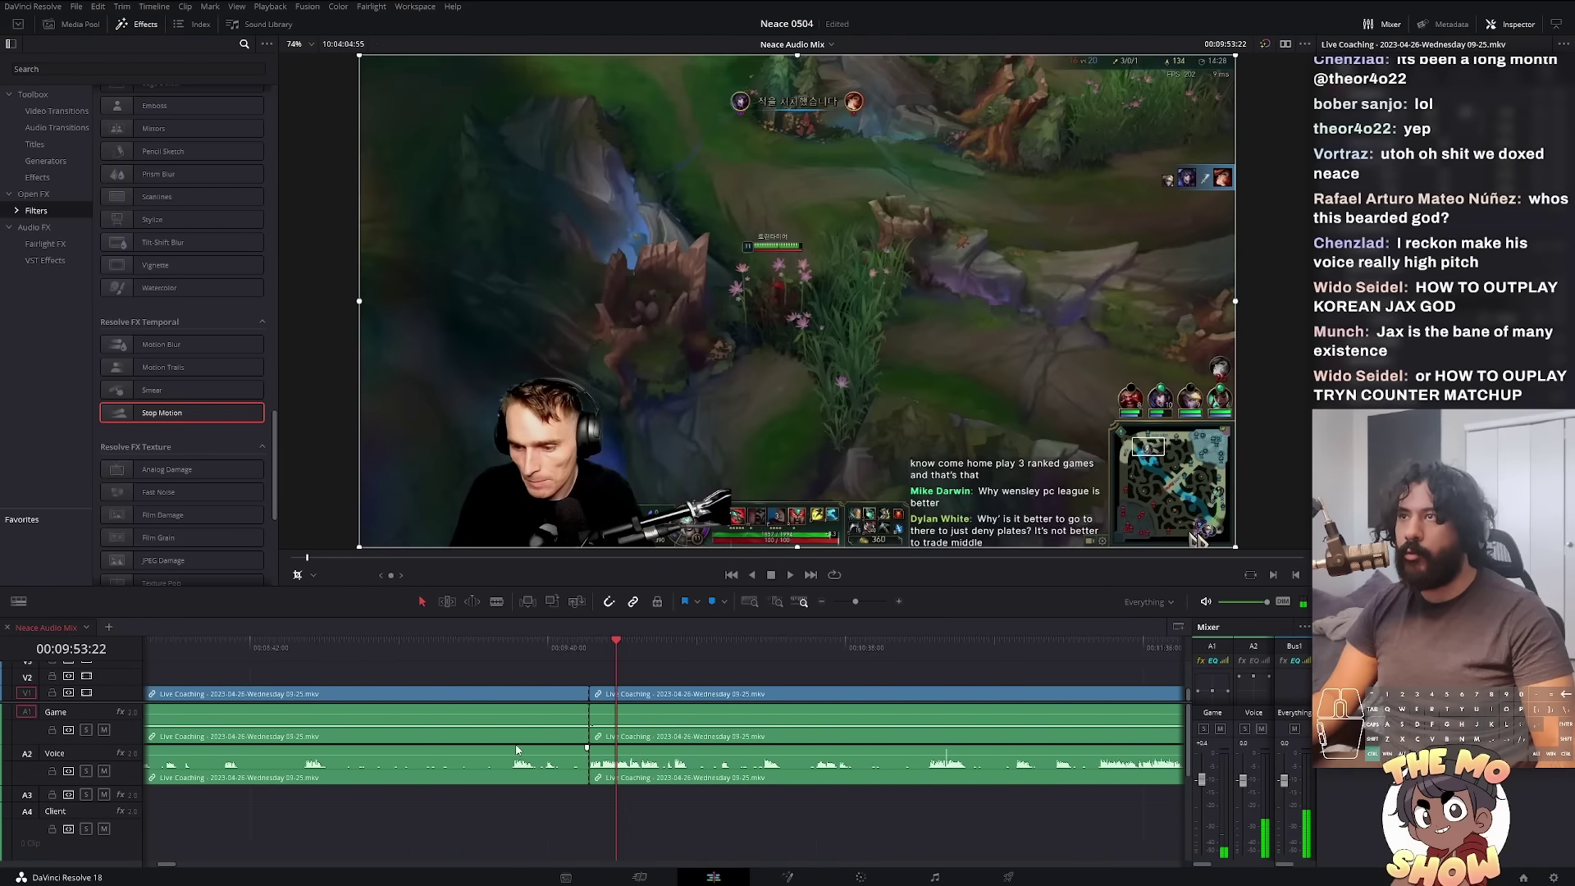
{"action": "scroll", "coordinate": [517, 748], "scroll_direction": "down", "scroll_amount": 3}
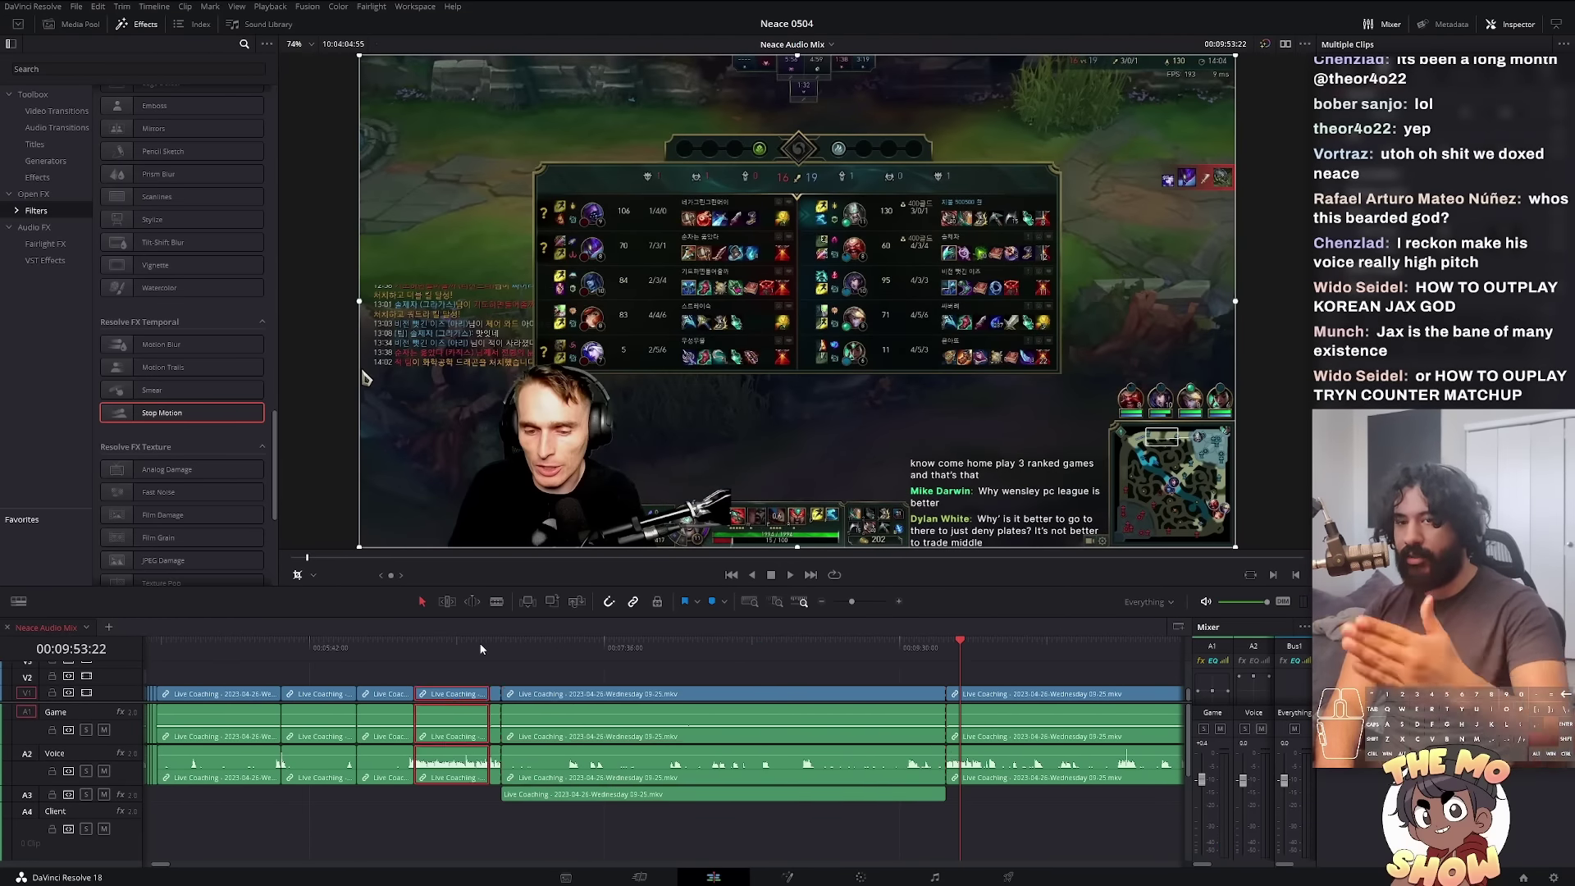
{"action": "scroll", "coordinate": [482, 647], "scroll_direction": "up", "scroll_amount": 3}
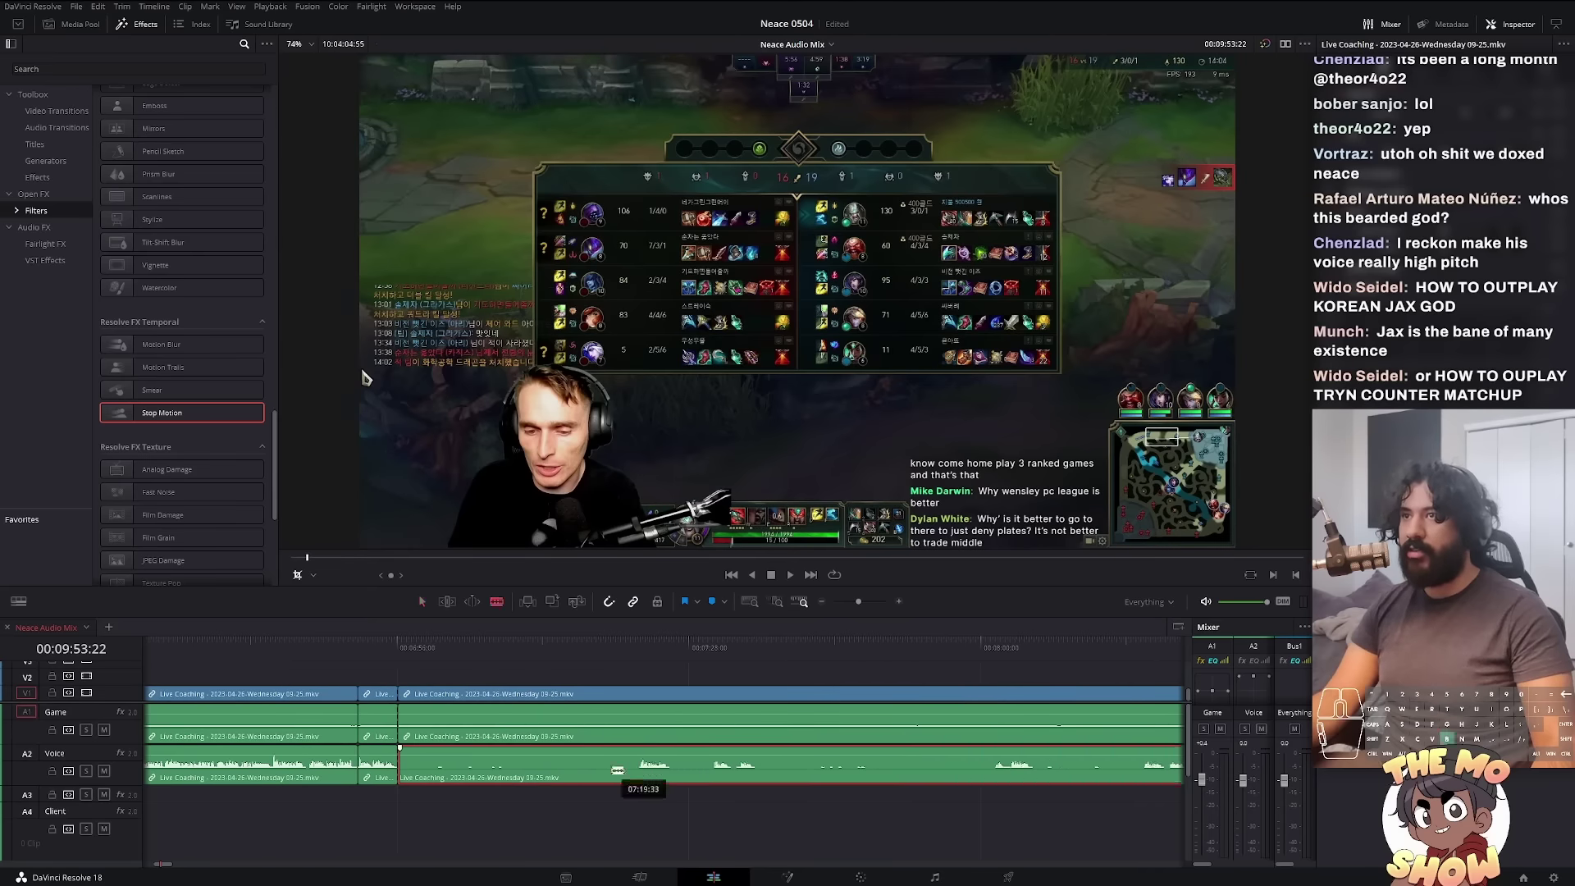
{"action": "left_click_drag", "start_coordinate": [618, 770], "coordinate": [813, 776]}
{"action": "left_click", "coordinate": [436, 646]}
{"action": "key", "text": "space"}
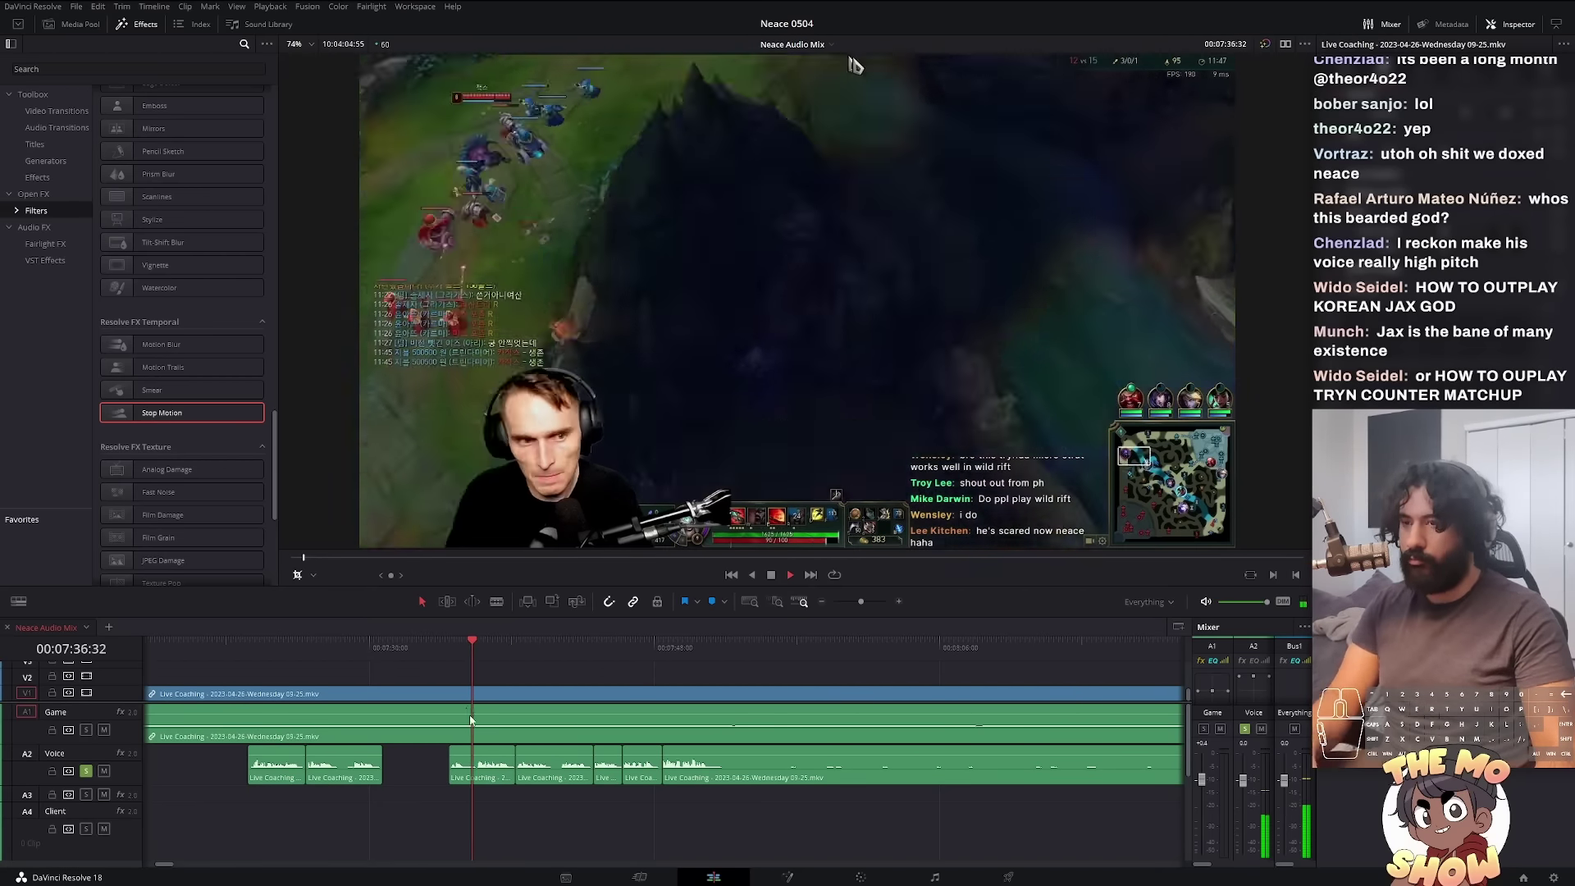
Step: Ripple-delete the unwanted A2 voice clips near the 7:50 mark
{"action": "left_click", "coordinate": [620, 647]}
{"action": "scroll", "coordinate": [652, 809], "scroll_direction": "down", "scroll_amount": 3}
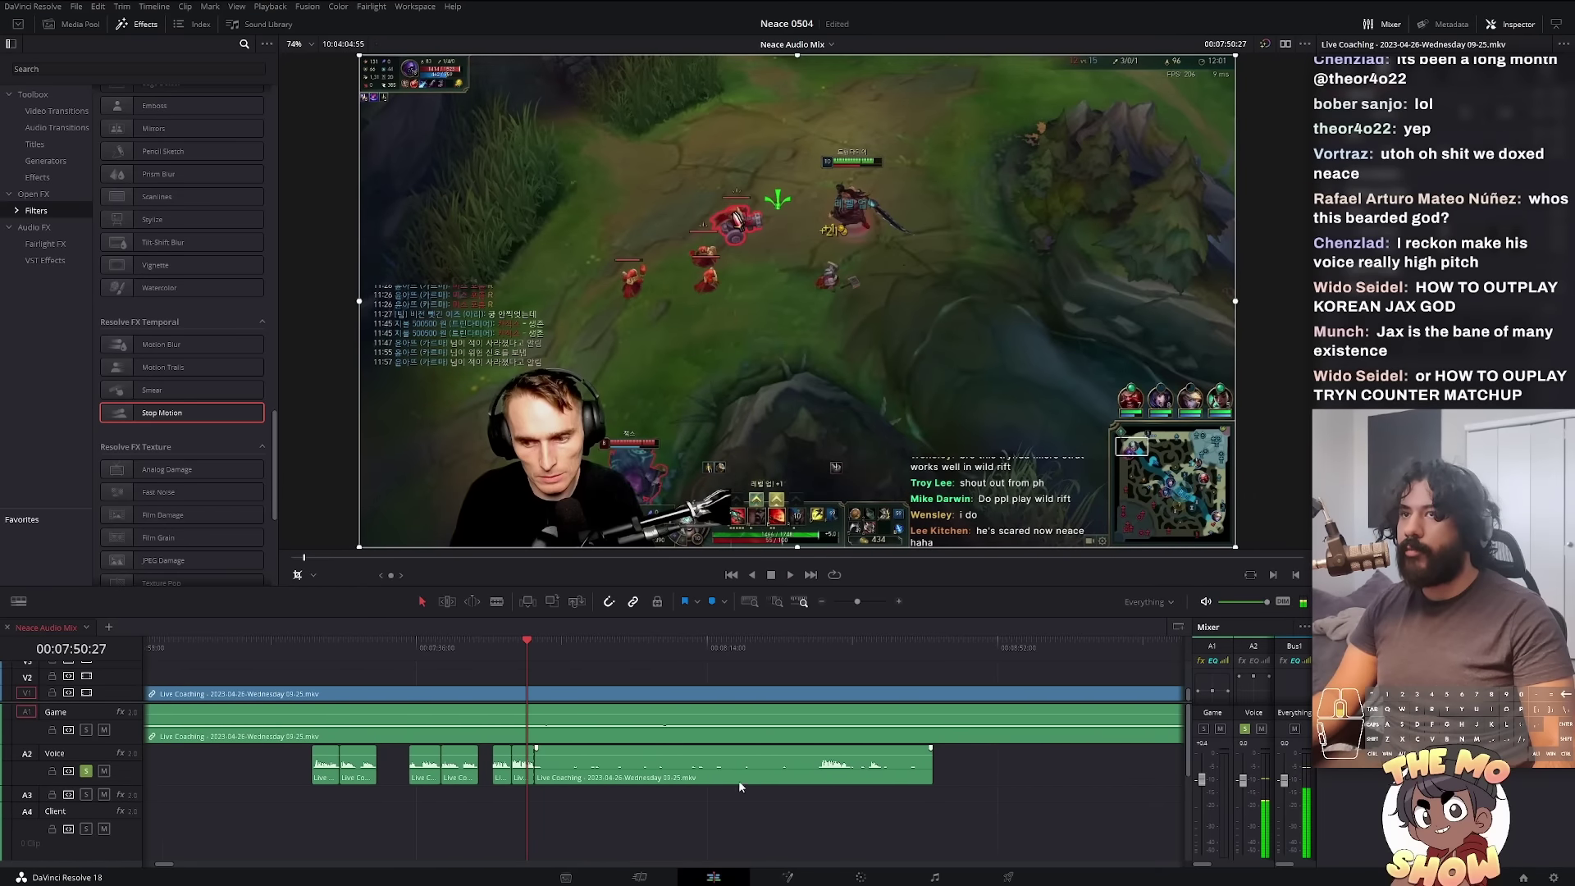
{"action": "left_click", "coordinate": [779, 775]}
{"action": "key", "text": "BackSpace"}
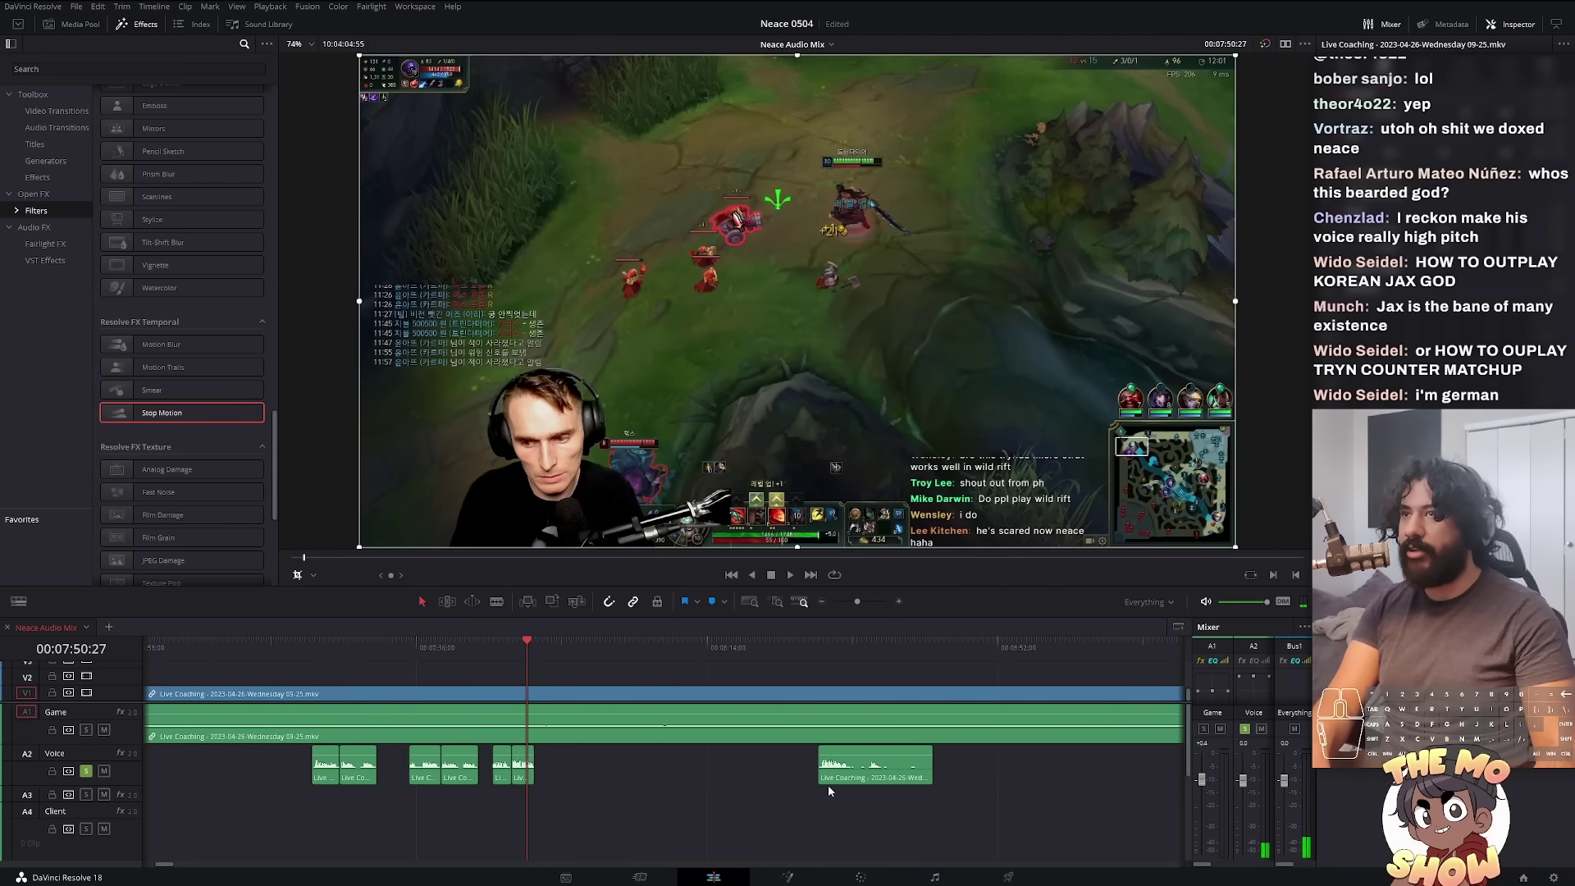
{"action": "scroll", "coordinate": [804, 818], "scroll_direction": "down", "scroll_amount": 3}
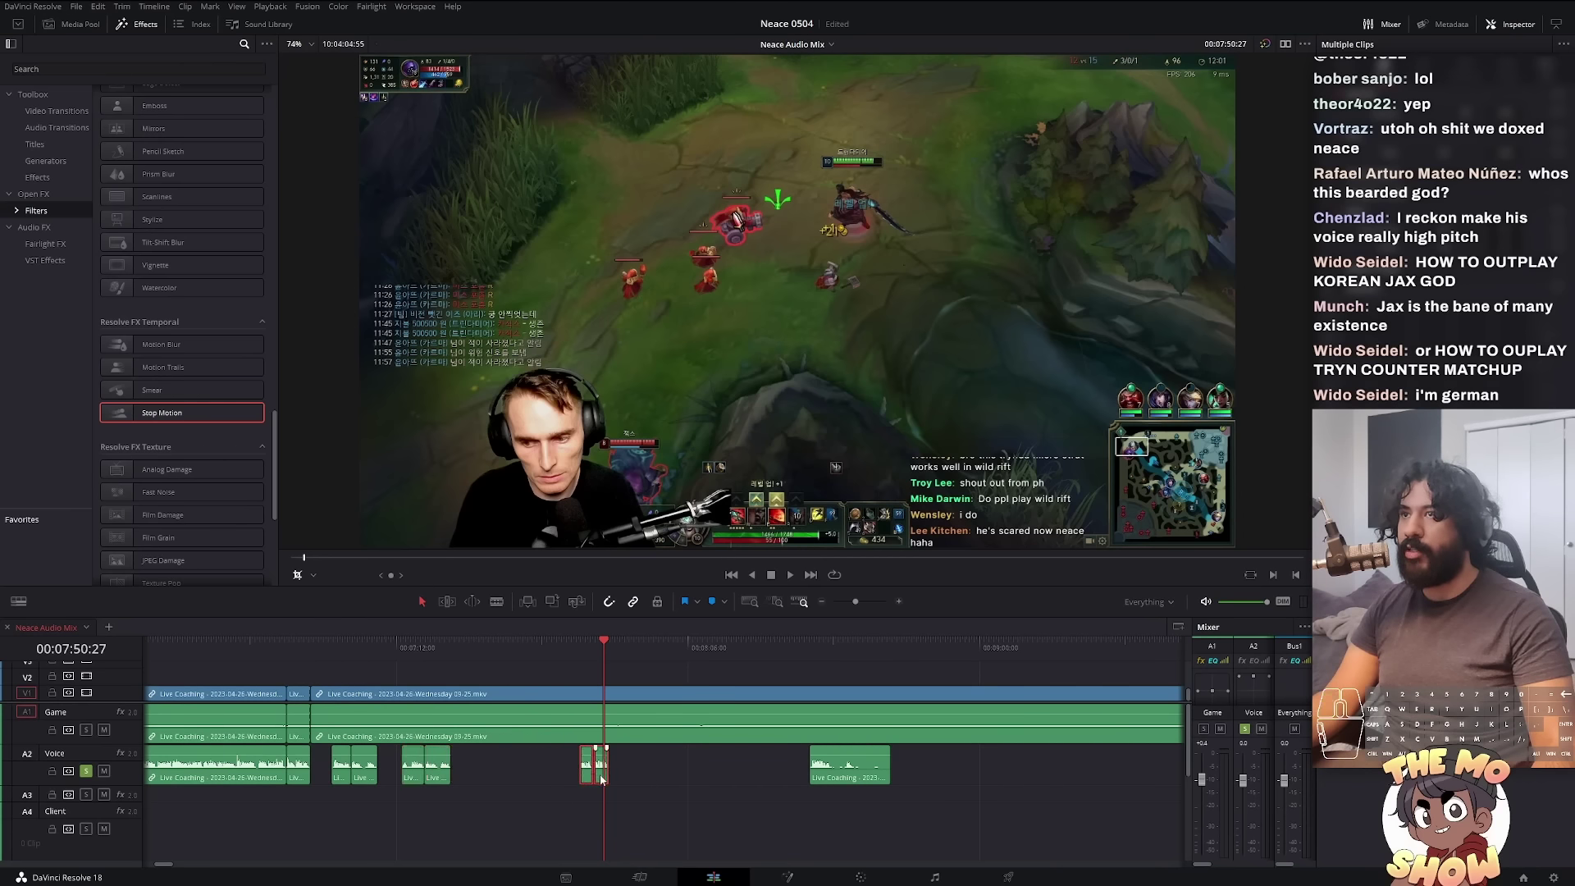
{"action": "key", "text": "Delete"}
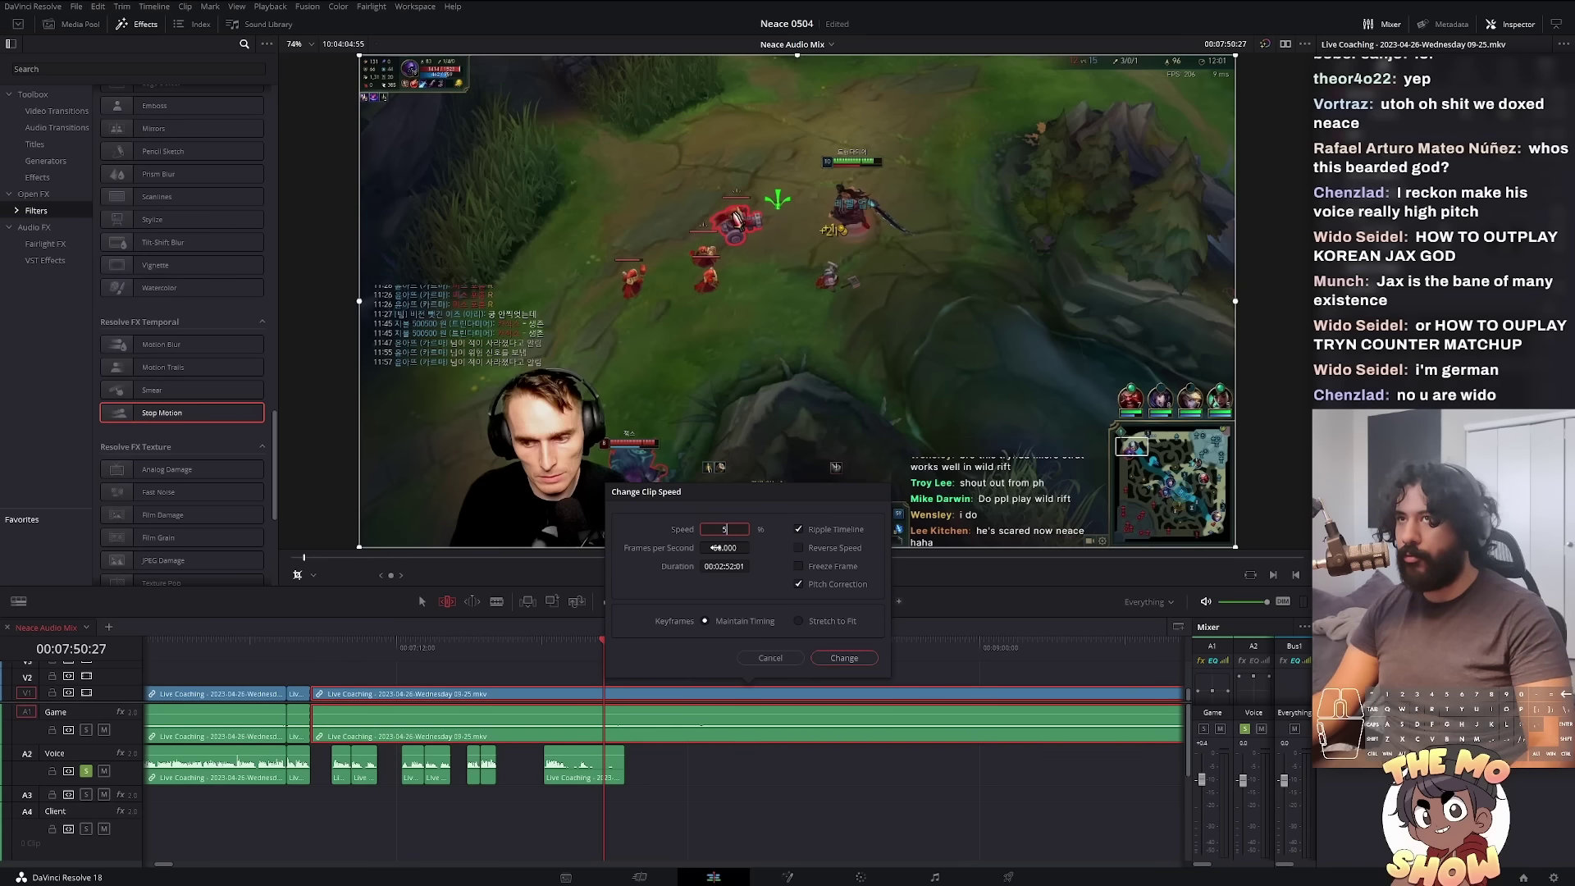
Step: Apply the new clip speed, lengthen the middle gameplay clip, and delete the client audio clips
{"action": "left_click", "coordinate": [840, 658]}
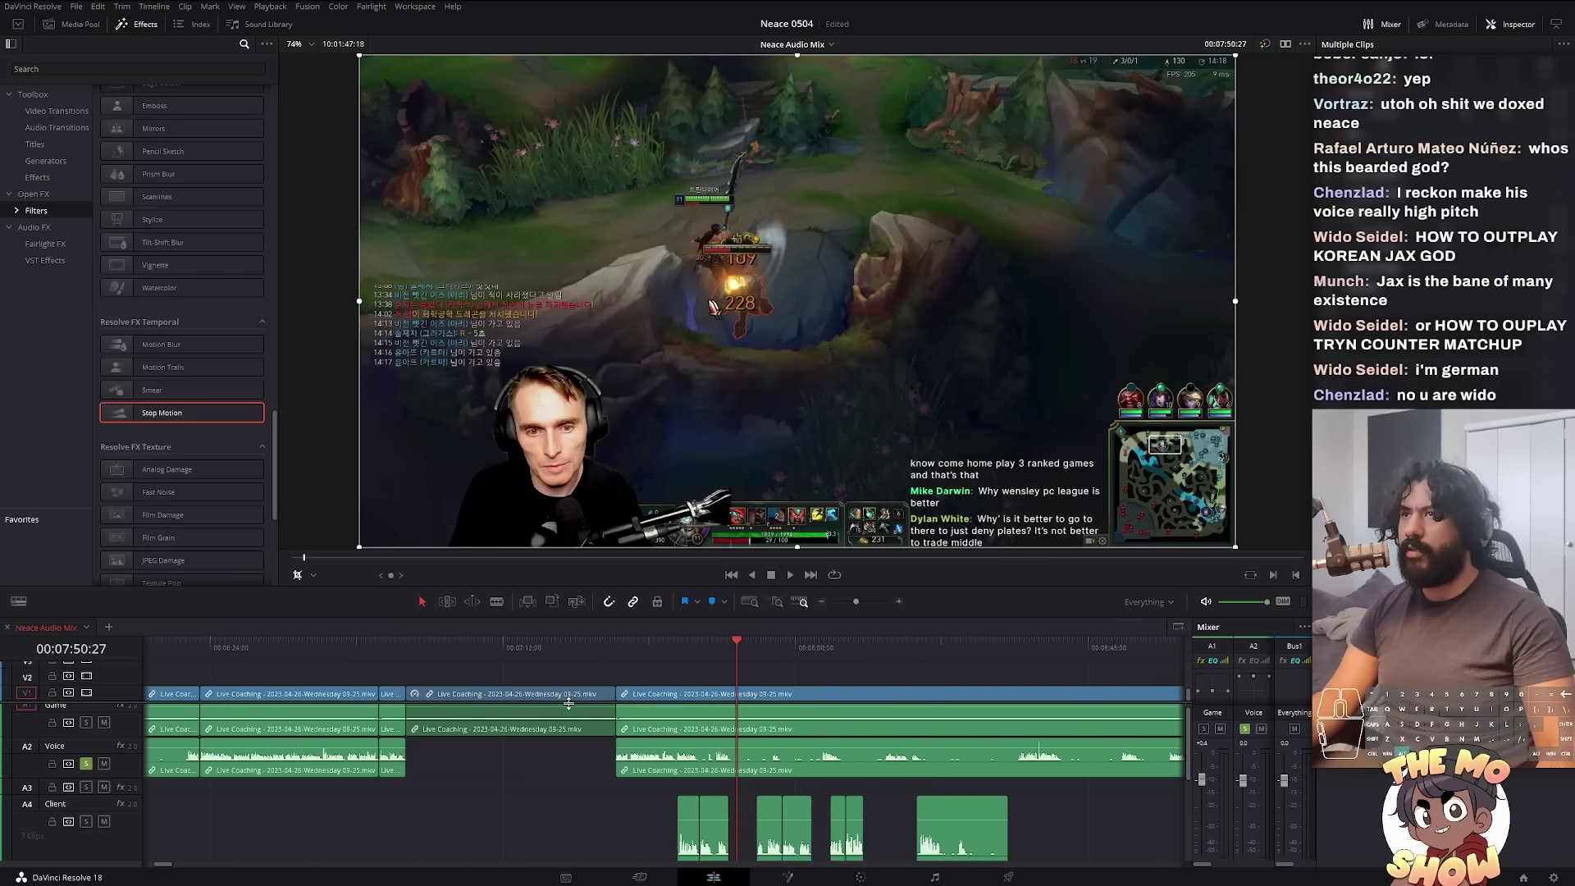
{"action": "left_click_drag", "start_coordinate": [616, 701], "coordinate": [706, 702]}
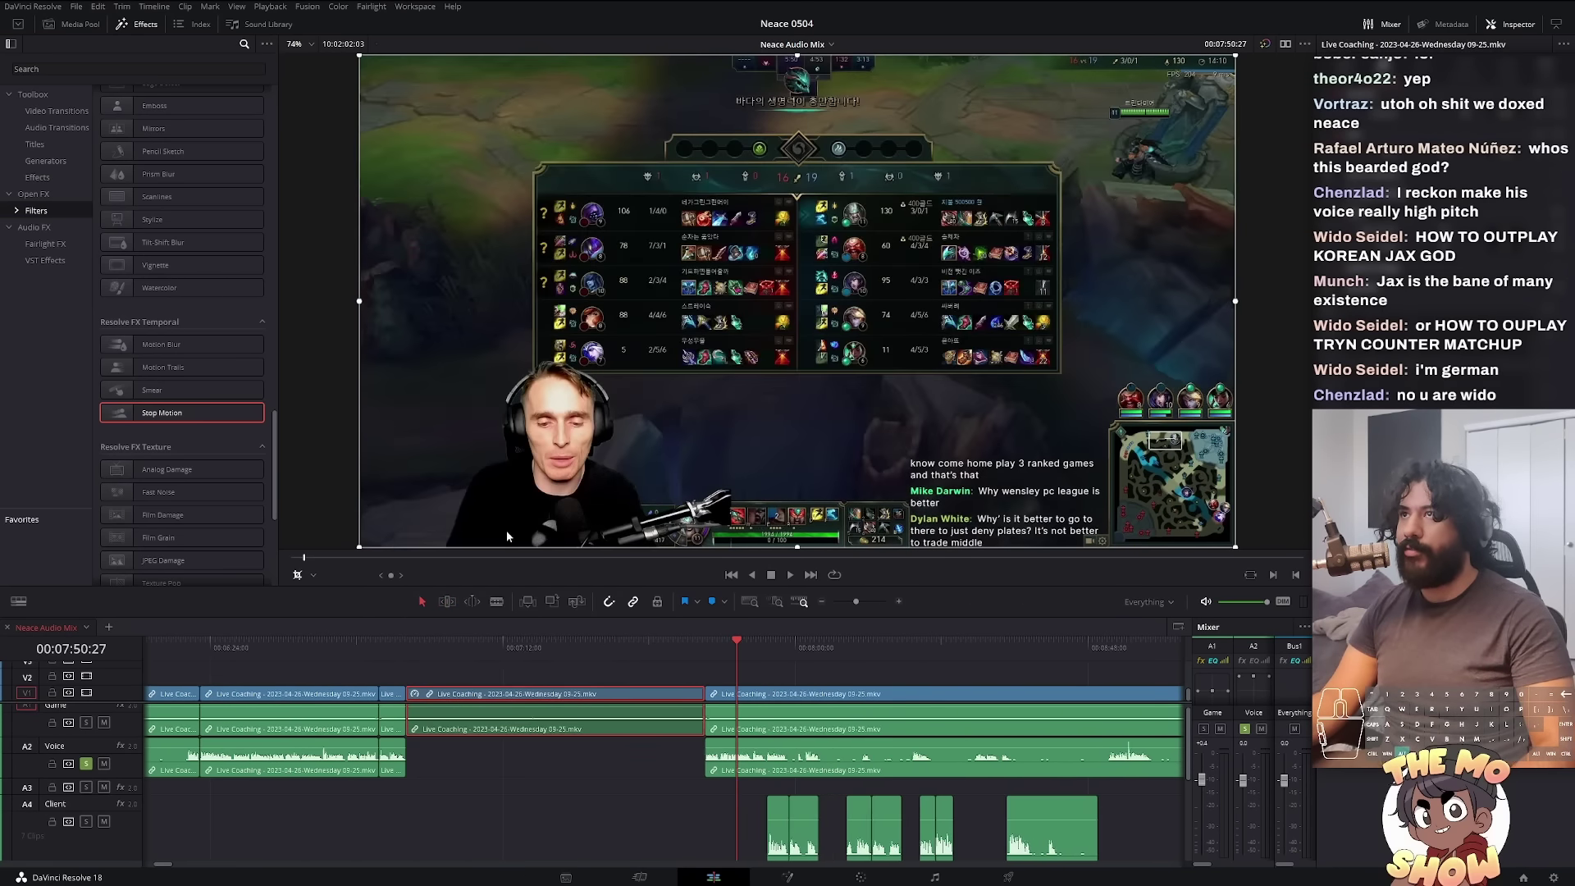
{"action": "key", "text": "Delete"}
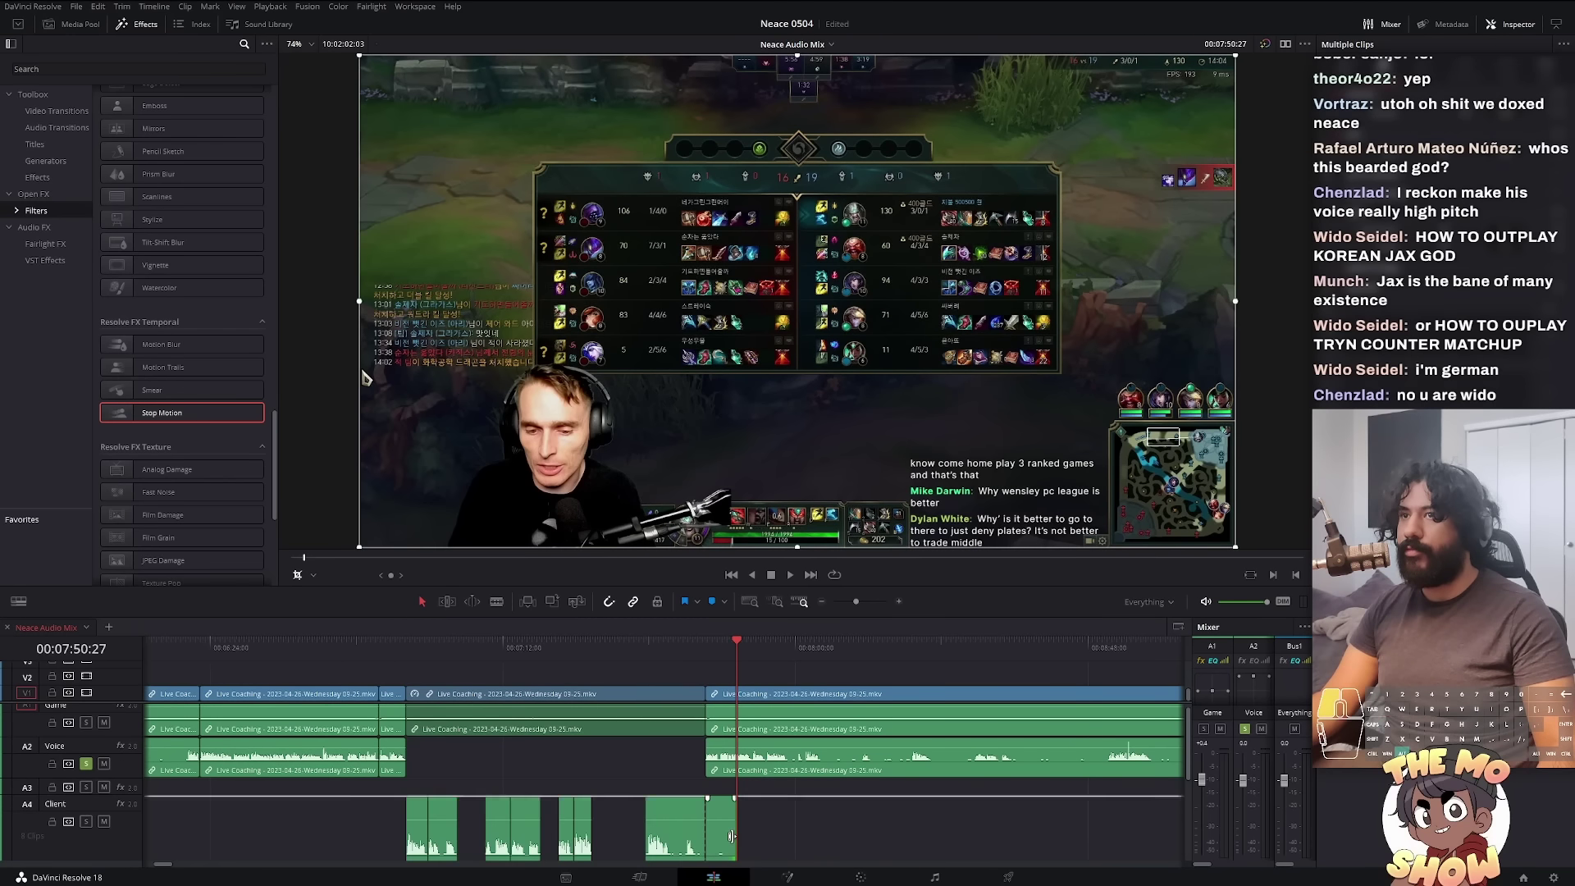
{"action": "key", "text": "Delete"}
{"action": "left_click", "coordinate": [409, 641]}
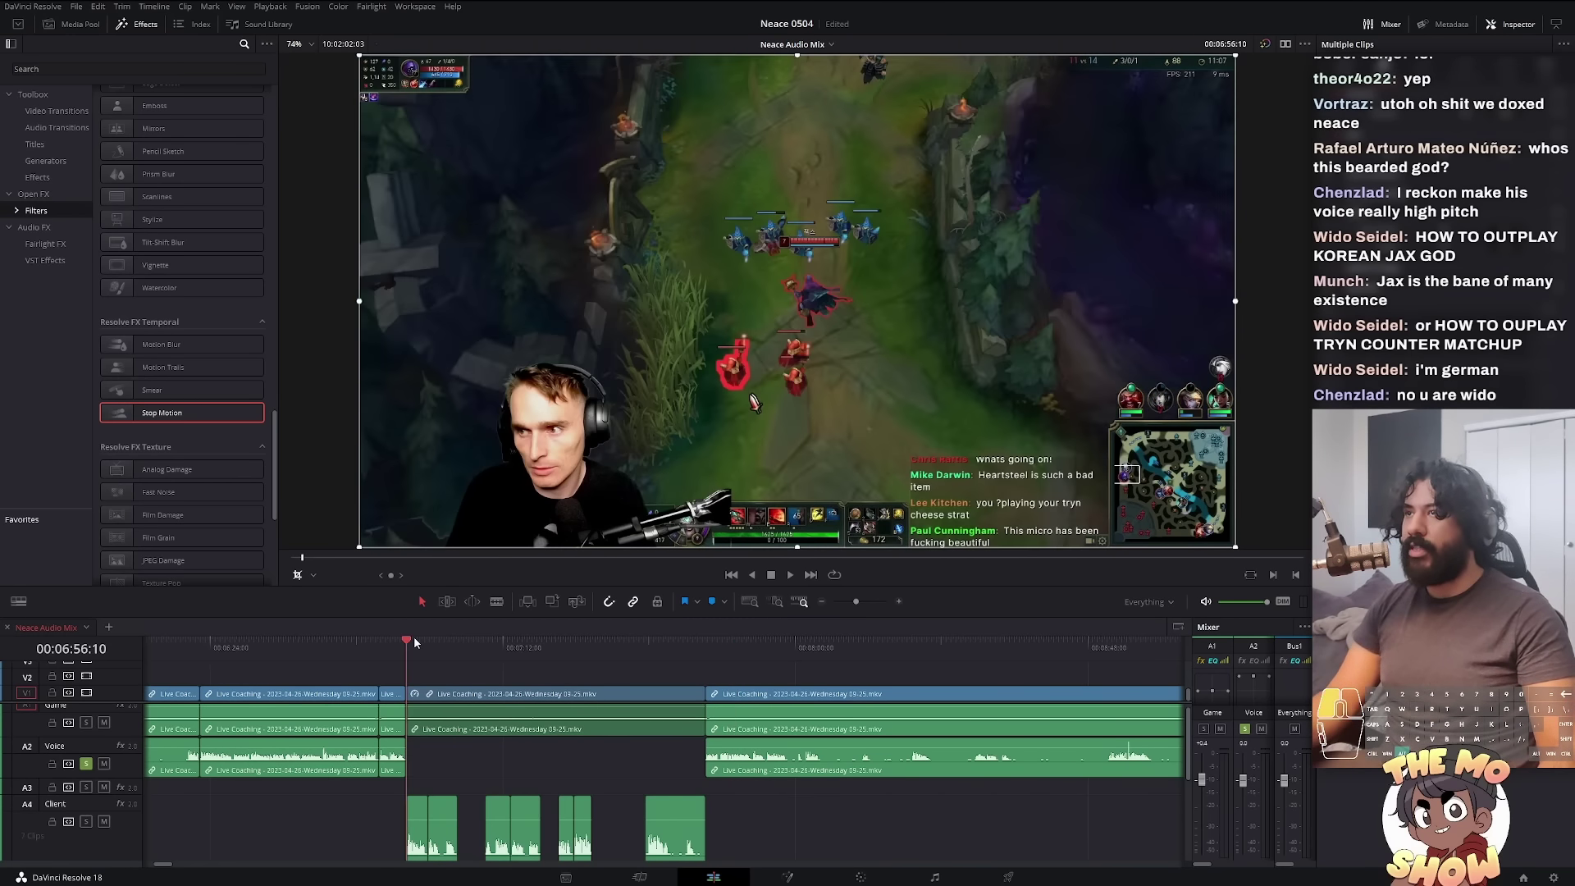
{"action": "scroll", "coordinate": [423, 757], "scroll_direction": "up", "scroll_amount": 1}
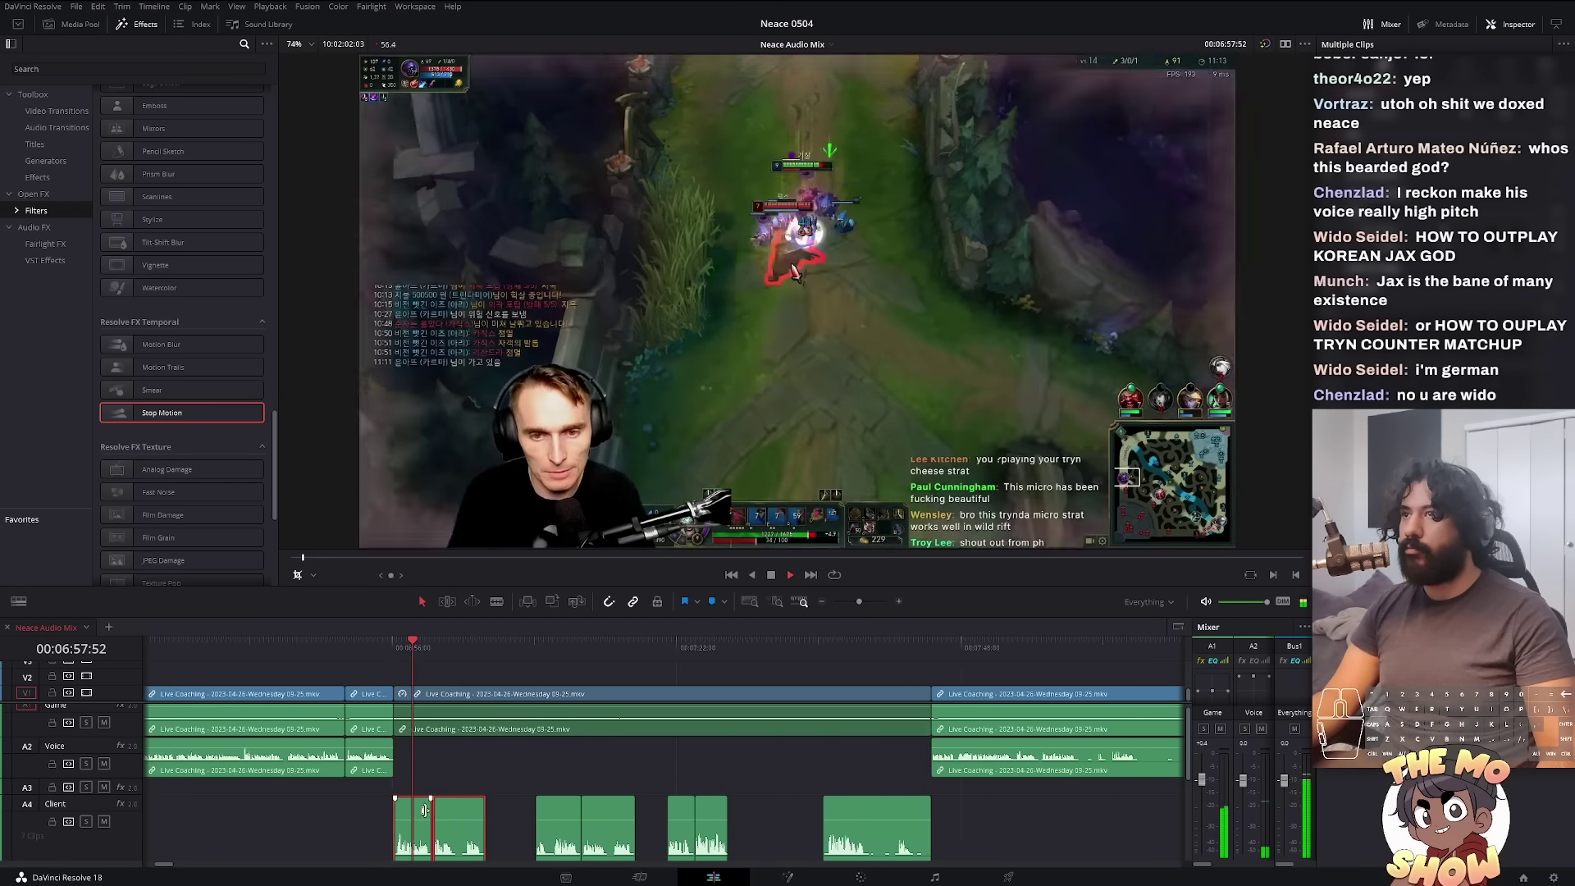
{"action": "scroll", "coordinate": [466, 794], "scroll_direction": "up", "scroll_amount": 2}
{"action": "left_click", "coordinate": [429, 641]}
{"action": "key", "text": "space"}
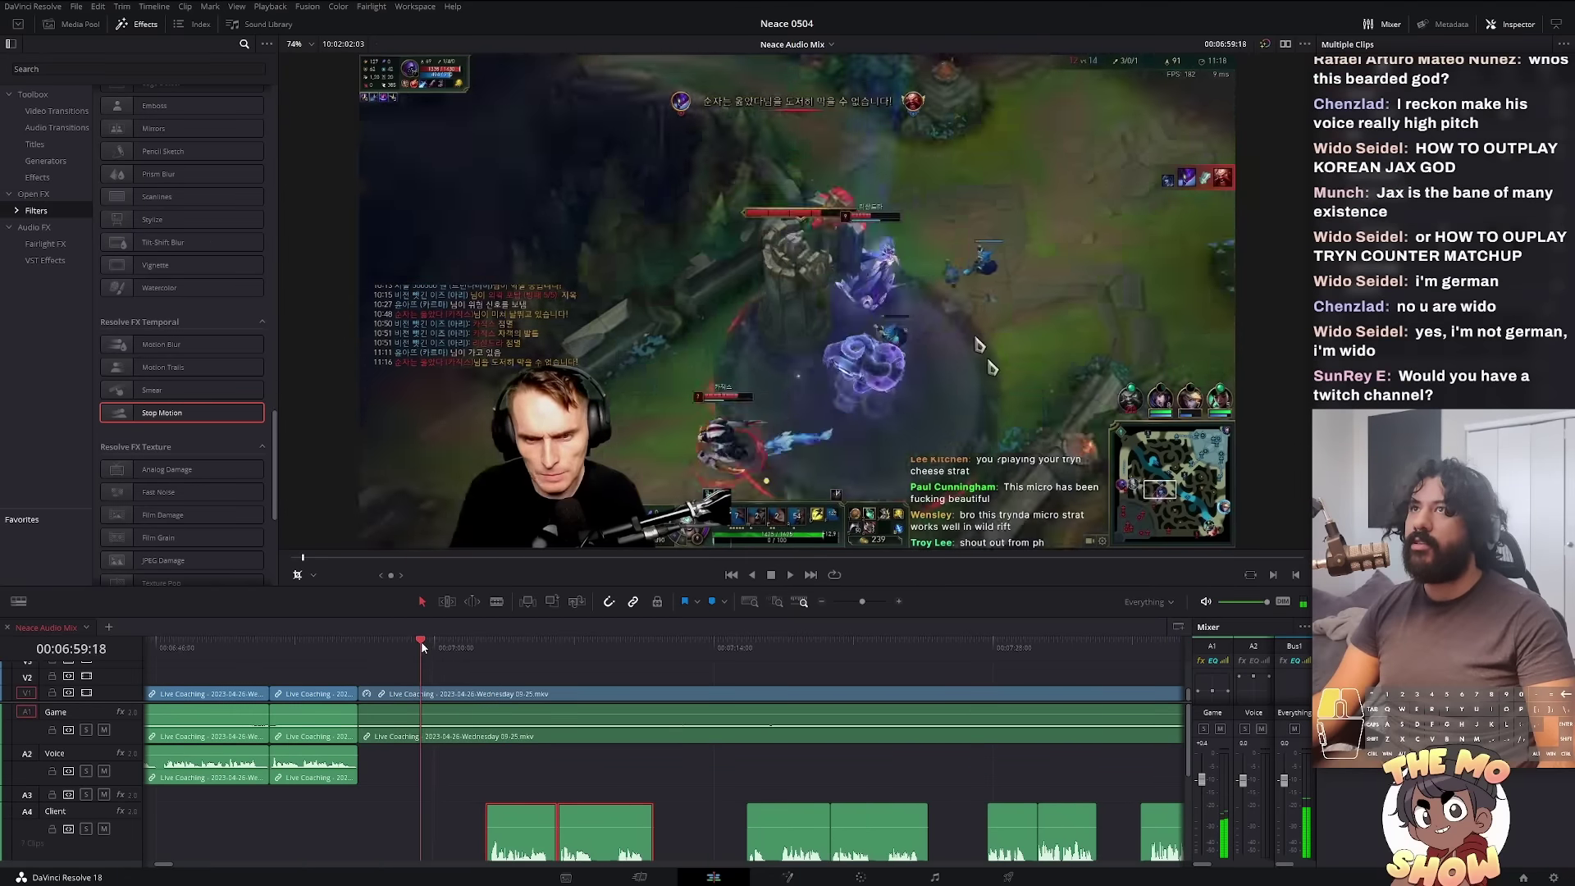
{"action": "scroll", "coordinate": [514, 800], "scroll_direction": "down", "scroll_amount": 1}
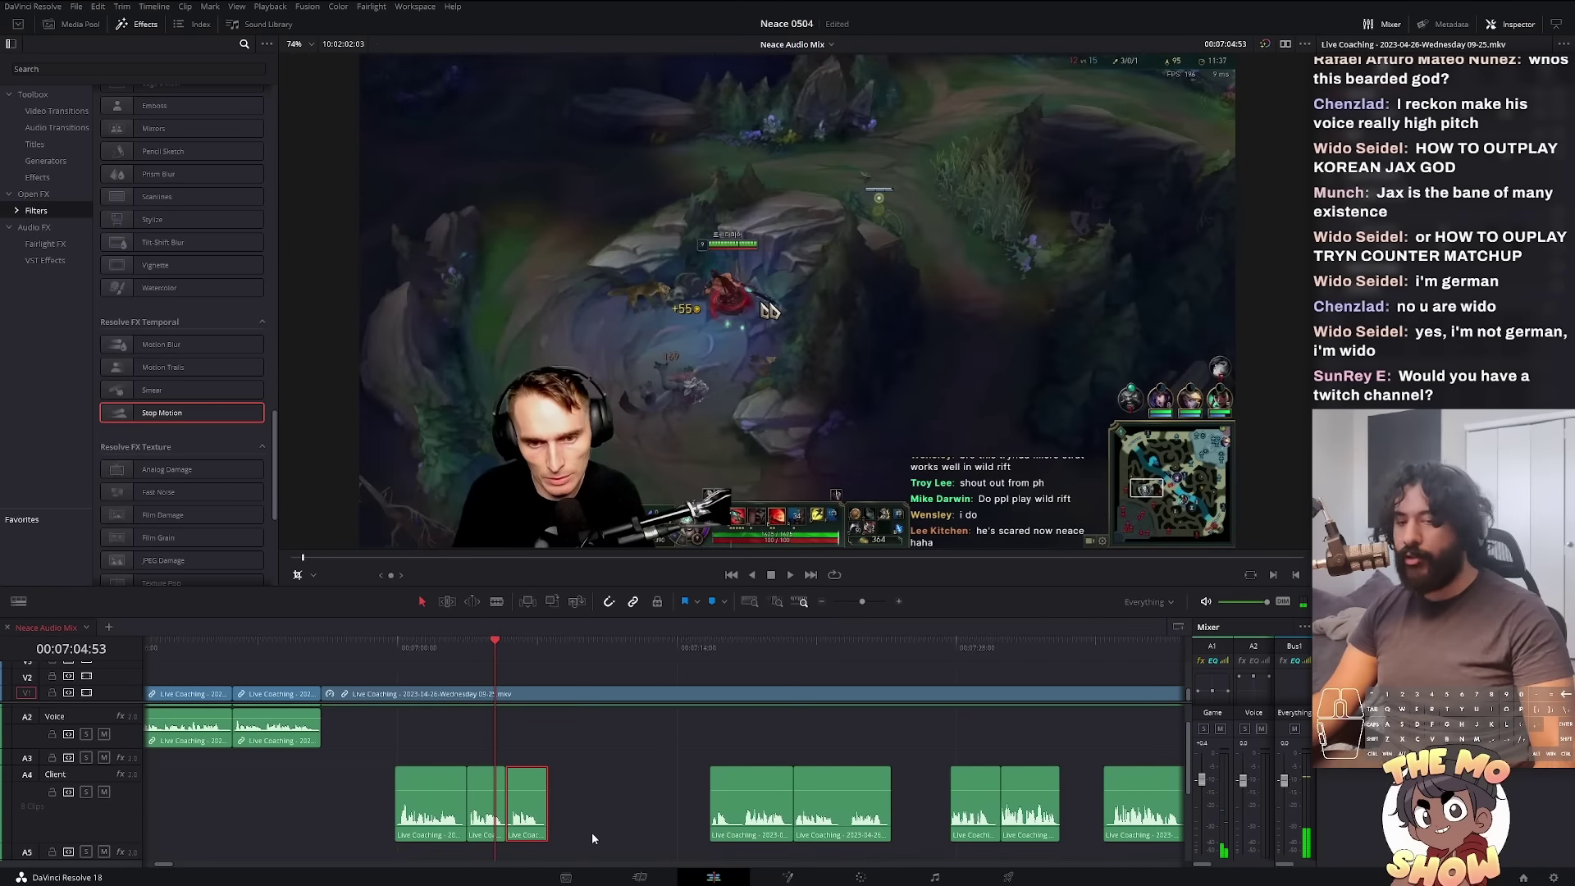
{"action": "scroll", "coordinate": [516, 681], "scroll_direction": "up", "scroll_amount": 3}
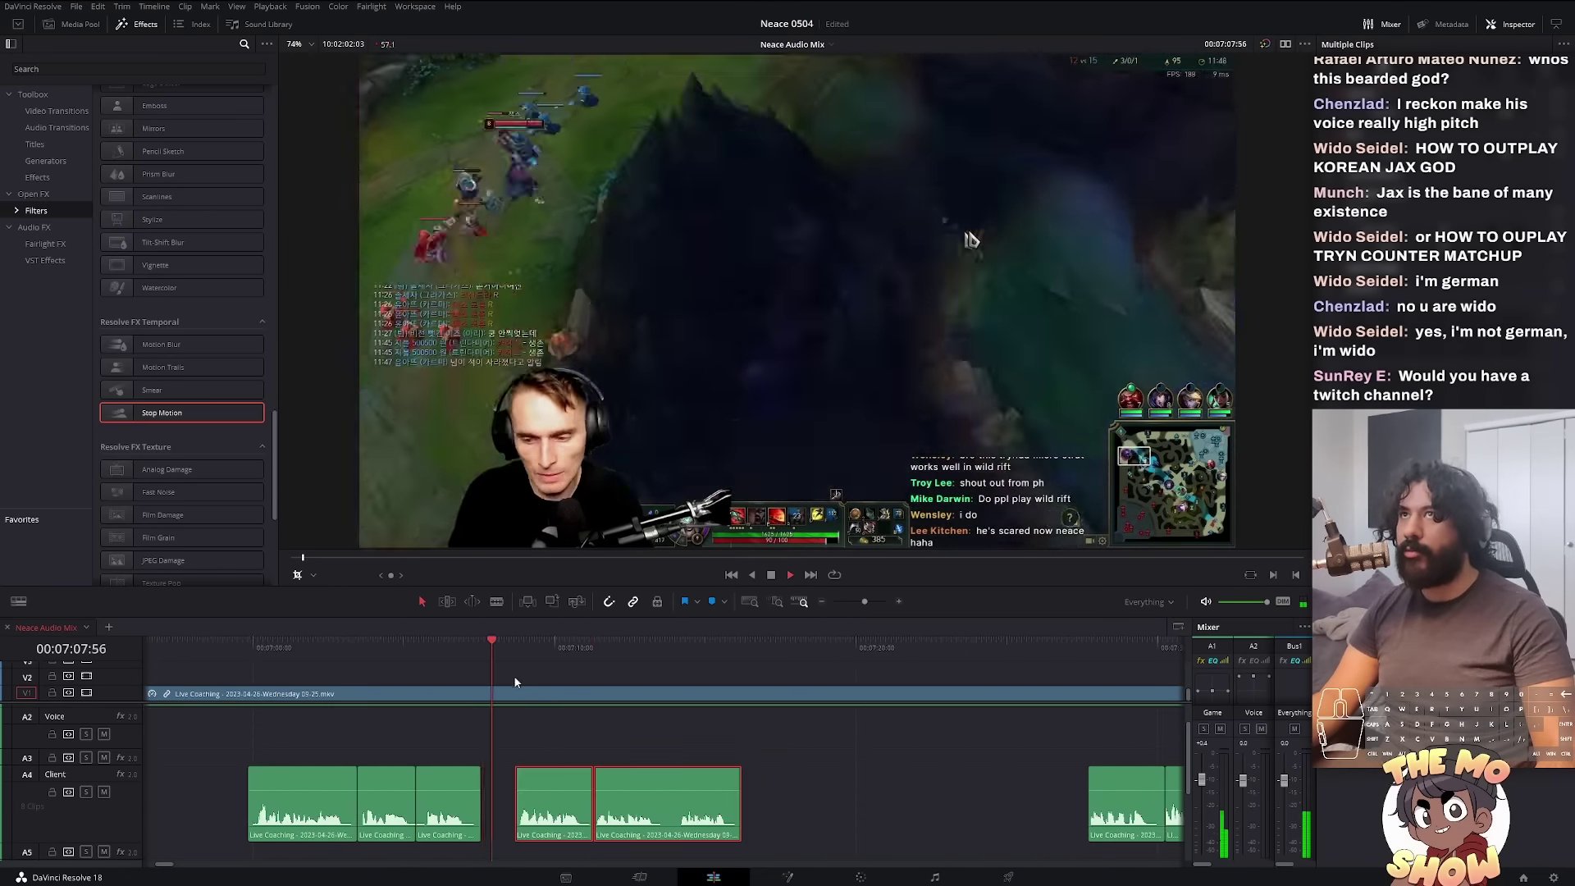
{"action": "left_click", "coordinate": [684, 643]}
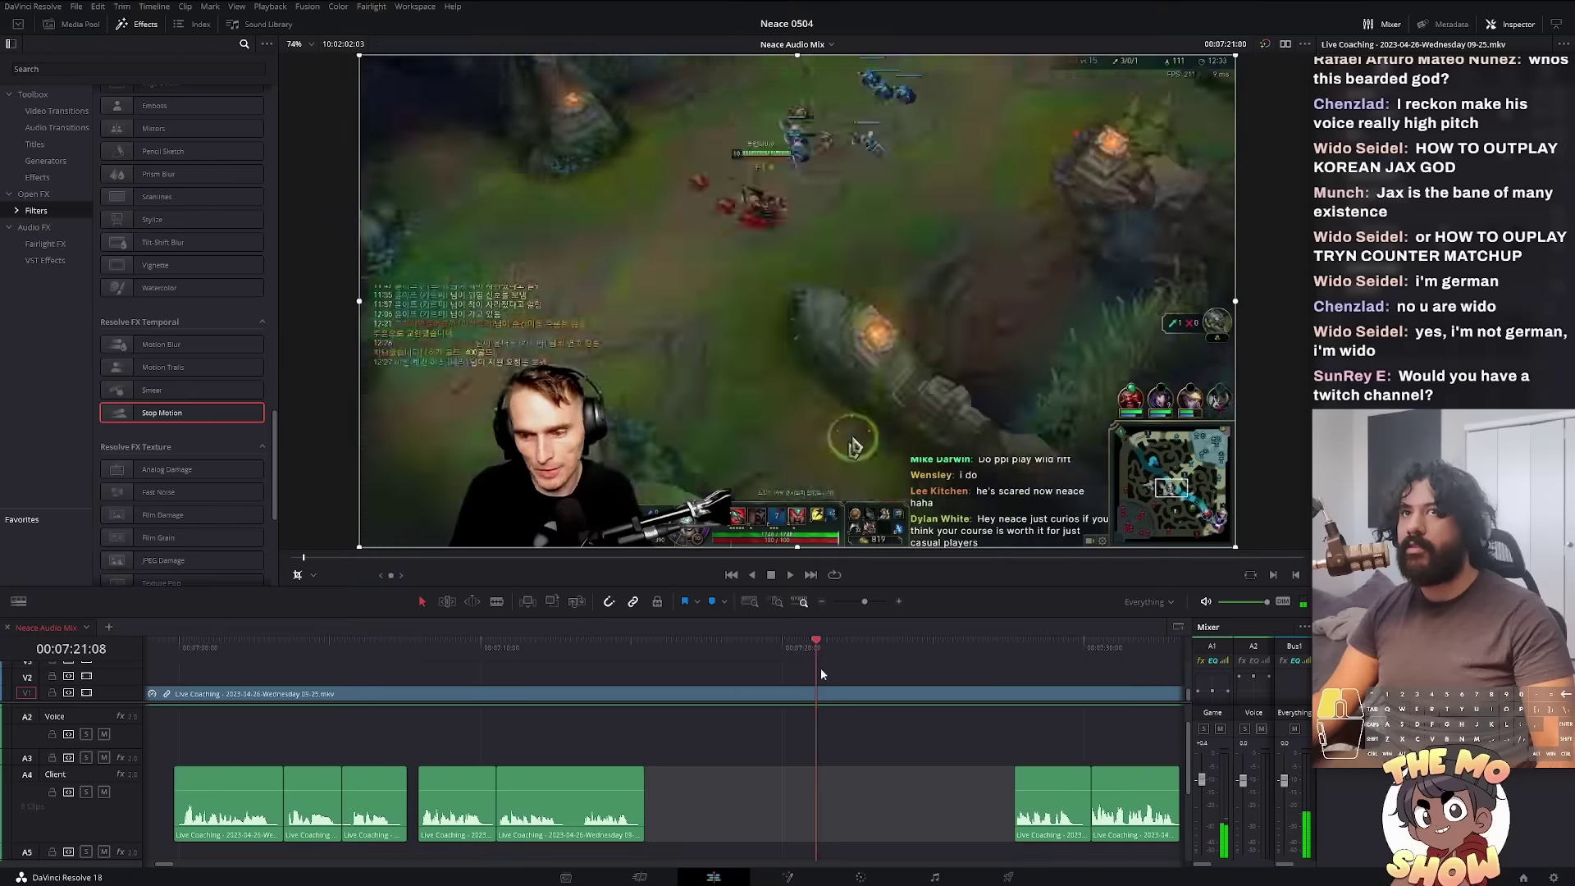
{"action": "scroll", "coordinate": [467, 676], "scroll_direction": "down", "scroll_amount": 3}
{"action": "scroll", "coordinate": [493, 714], "scroll_direction": "up", "scroll_amount": 3}
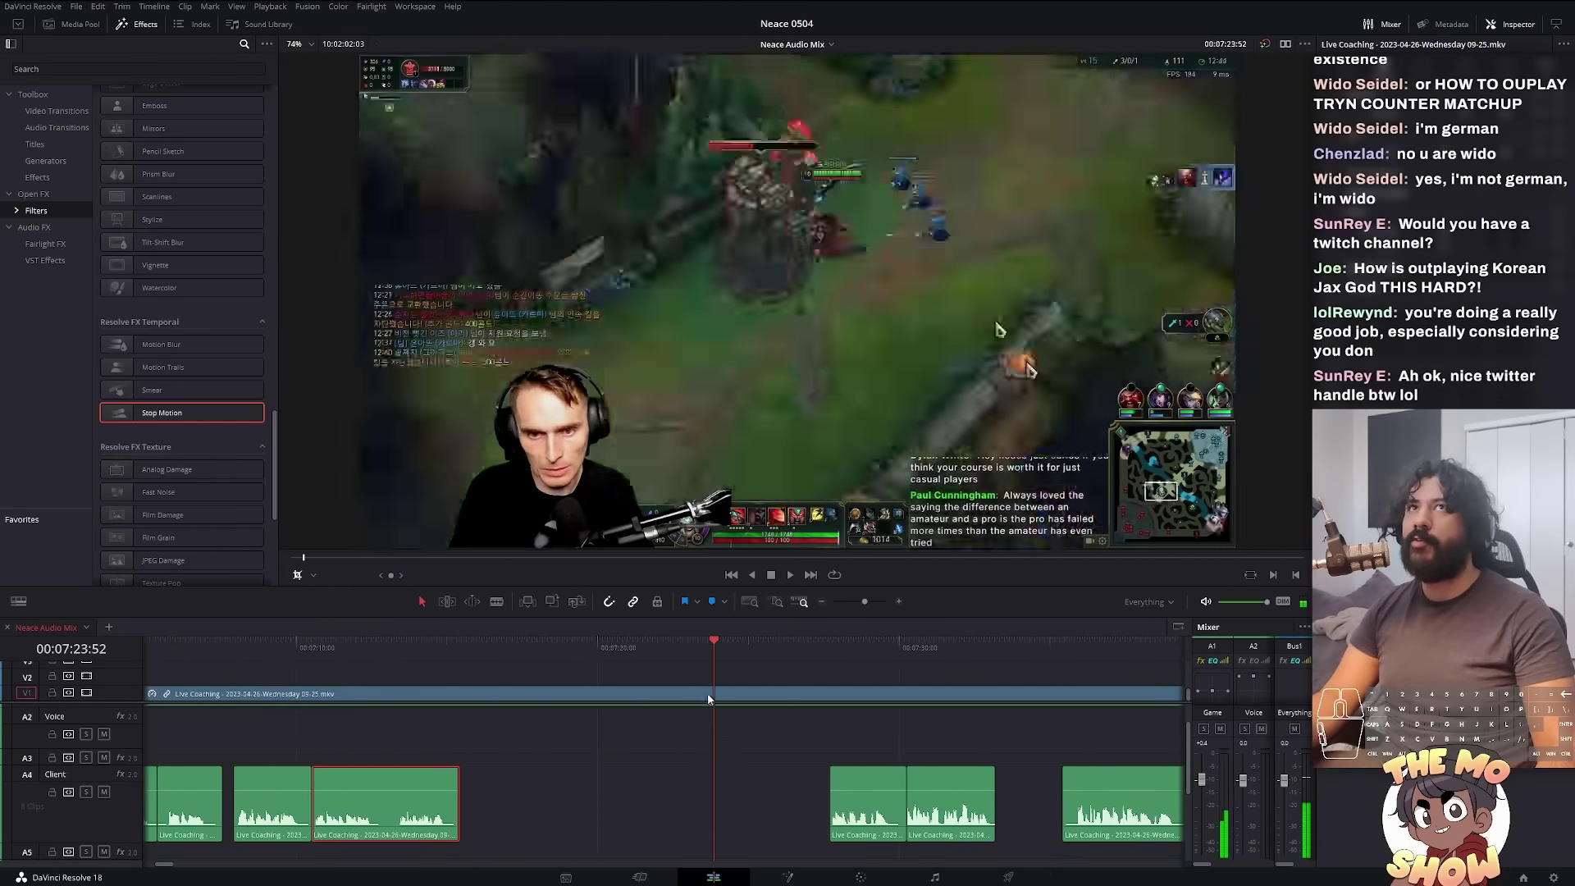
{"action": "scroll", "coordinate": [517, 689], "scroll_direction": "down", "scroll_amount": 3}
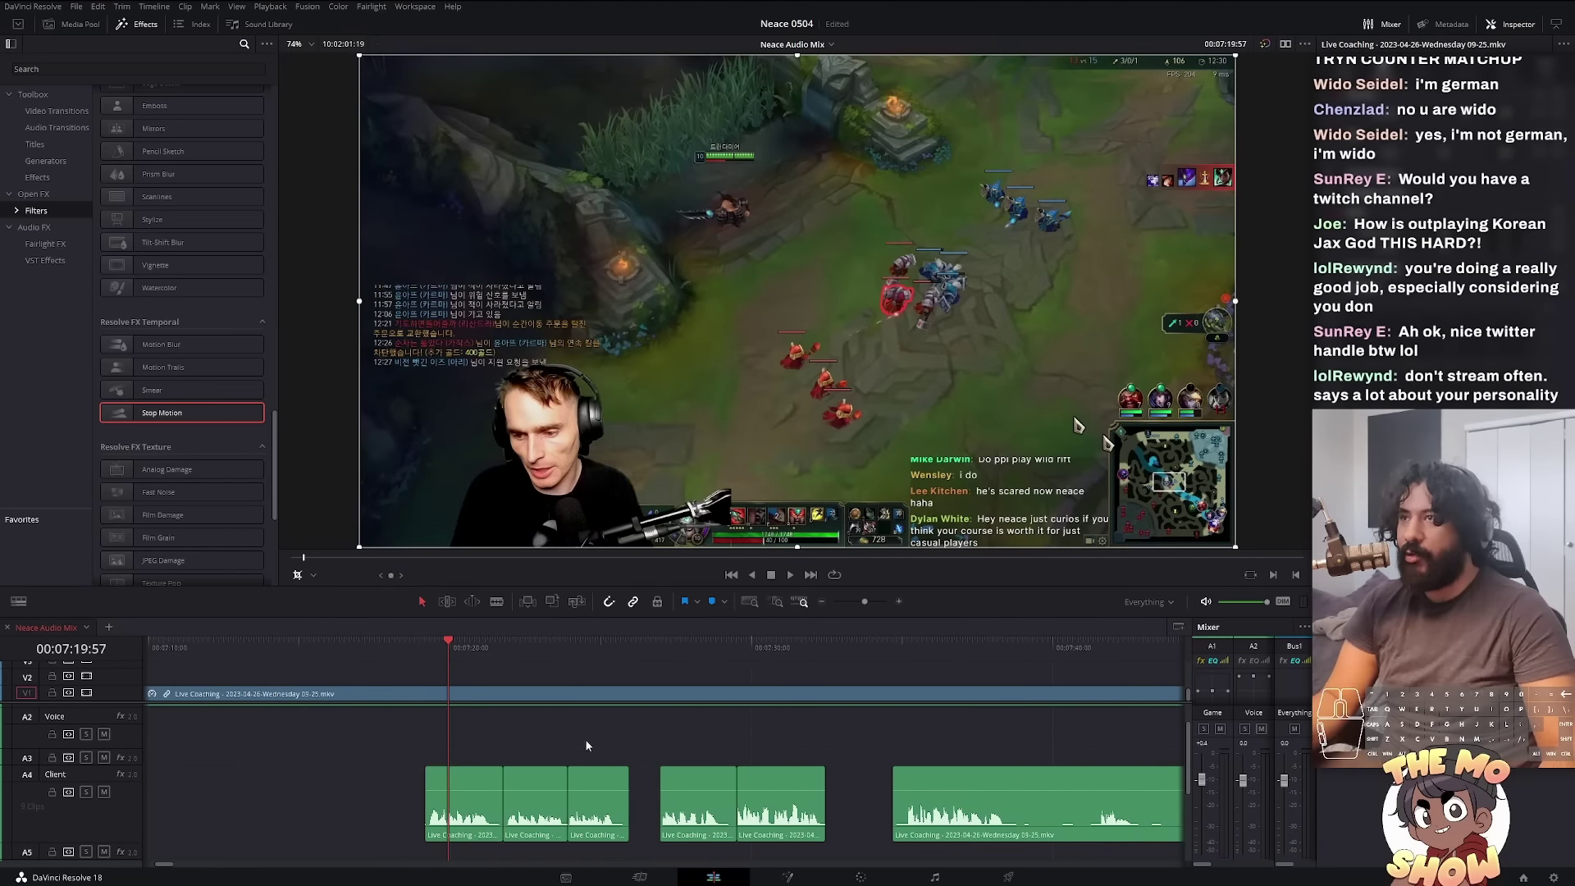
{"action": "scroll", "coordinate": [486, 742], "scroll_direction": "up", "scroll_amount": 2}
{"action": "scroll", "coordinate": [456, 760], "scroll_direction": "down", "scroll_amount": 3}
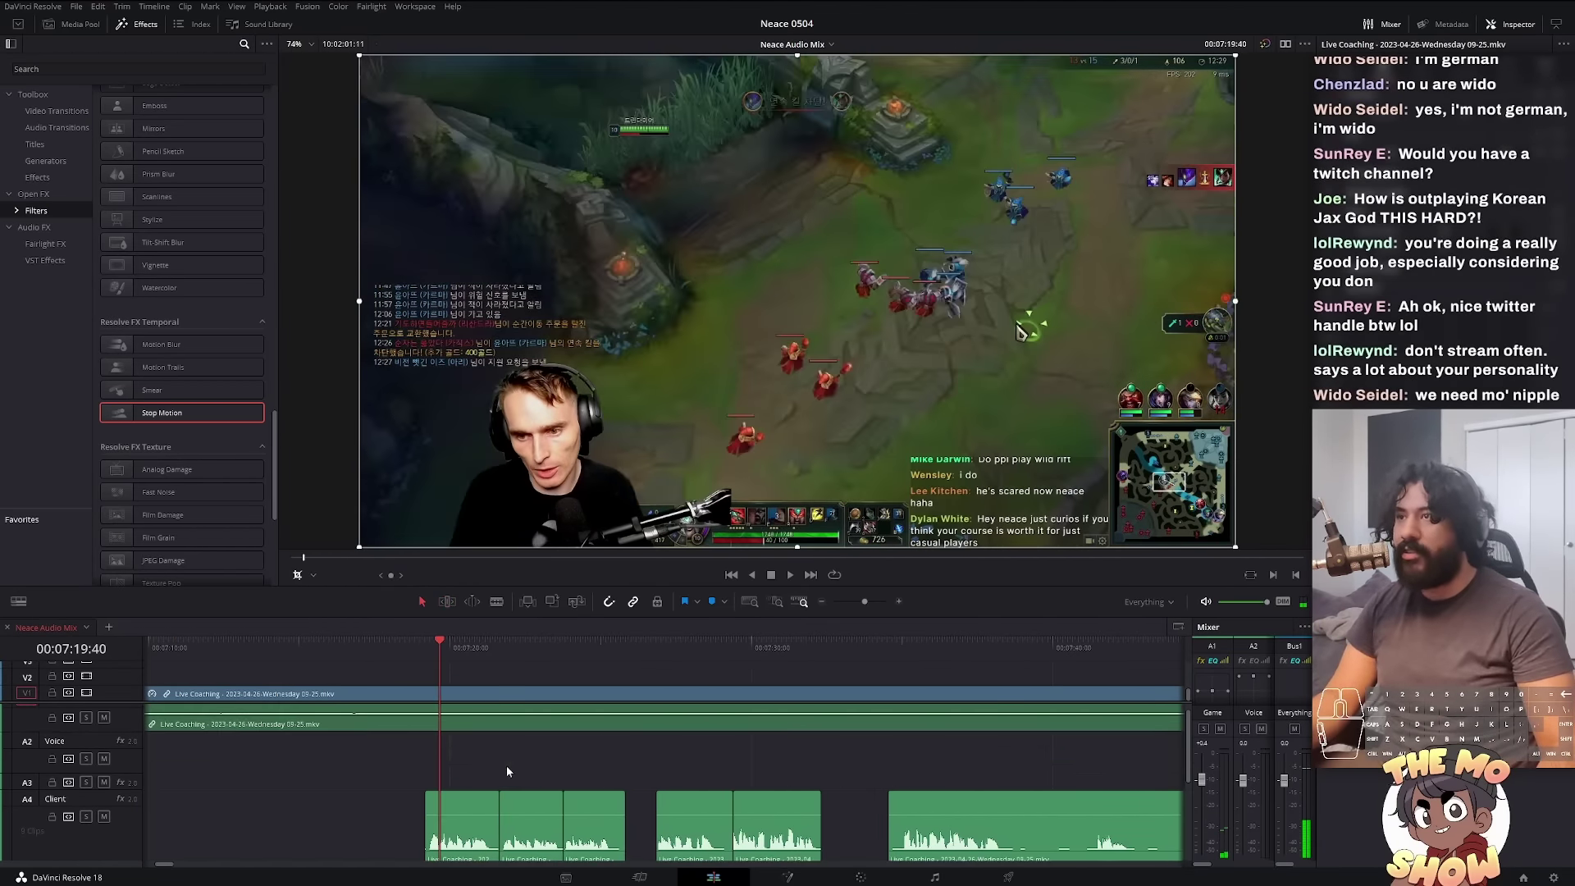
{"action": "key", "text": "space"}
{"action": "scroll", "coordinate": [437, 729], "scroll_direction": "up", "scroll_amount": 3}
{"action": "left_click", "coordinate": [444, 649]}
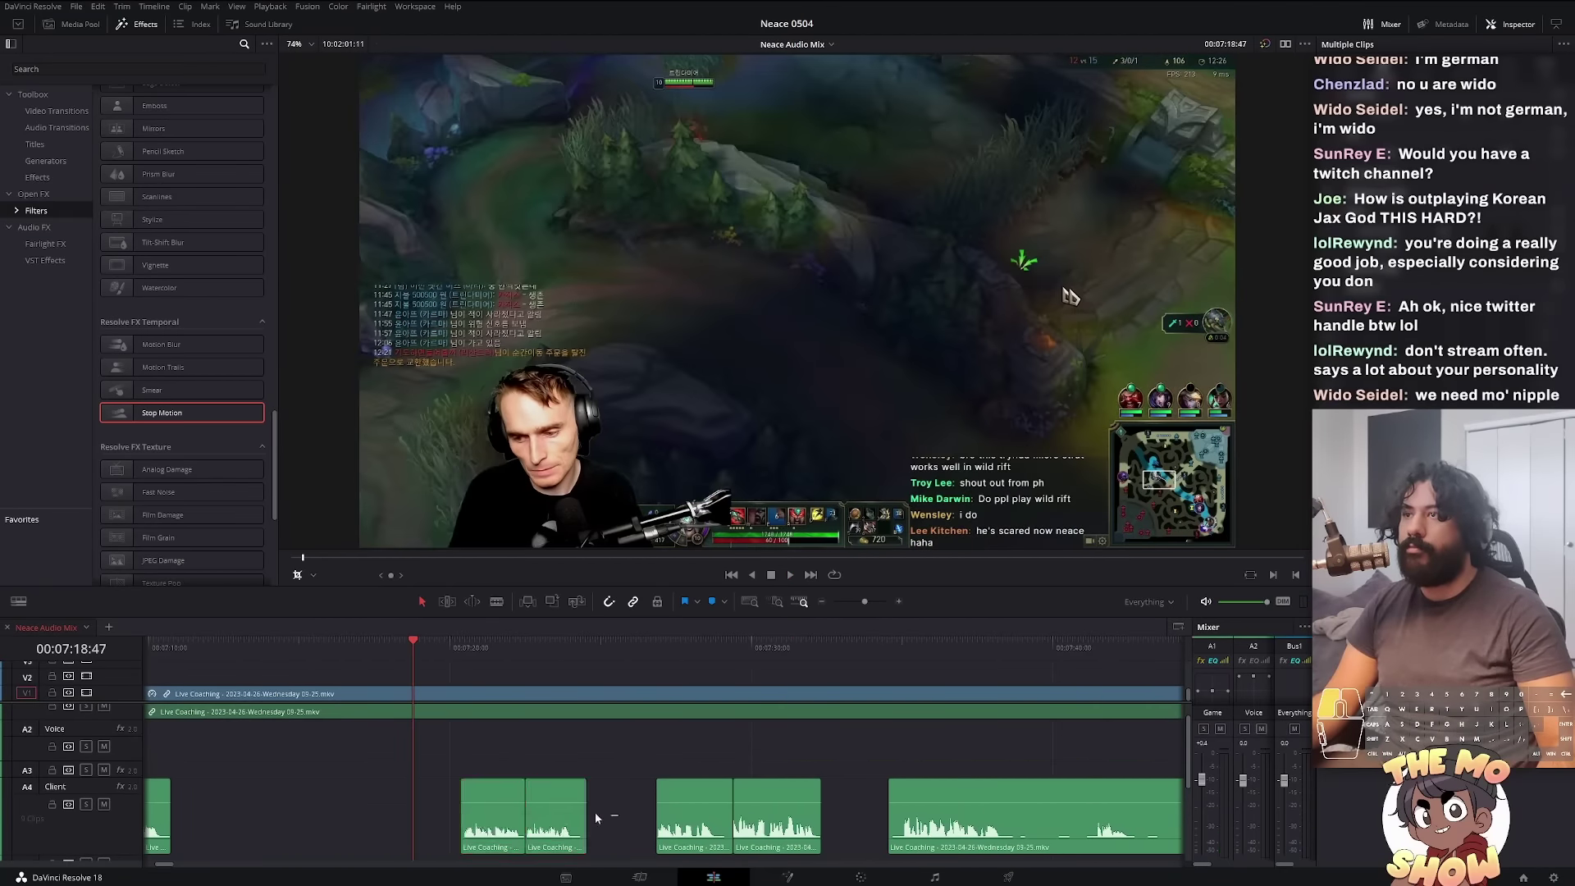
{"action": "scroll", "coordinate": [605, 739], "scroll_direction": "down", "scroll_amount": 3}
{"action": "left_click", "coordinate": [584, 800]}
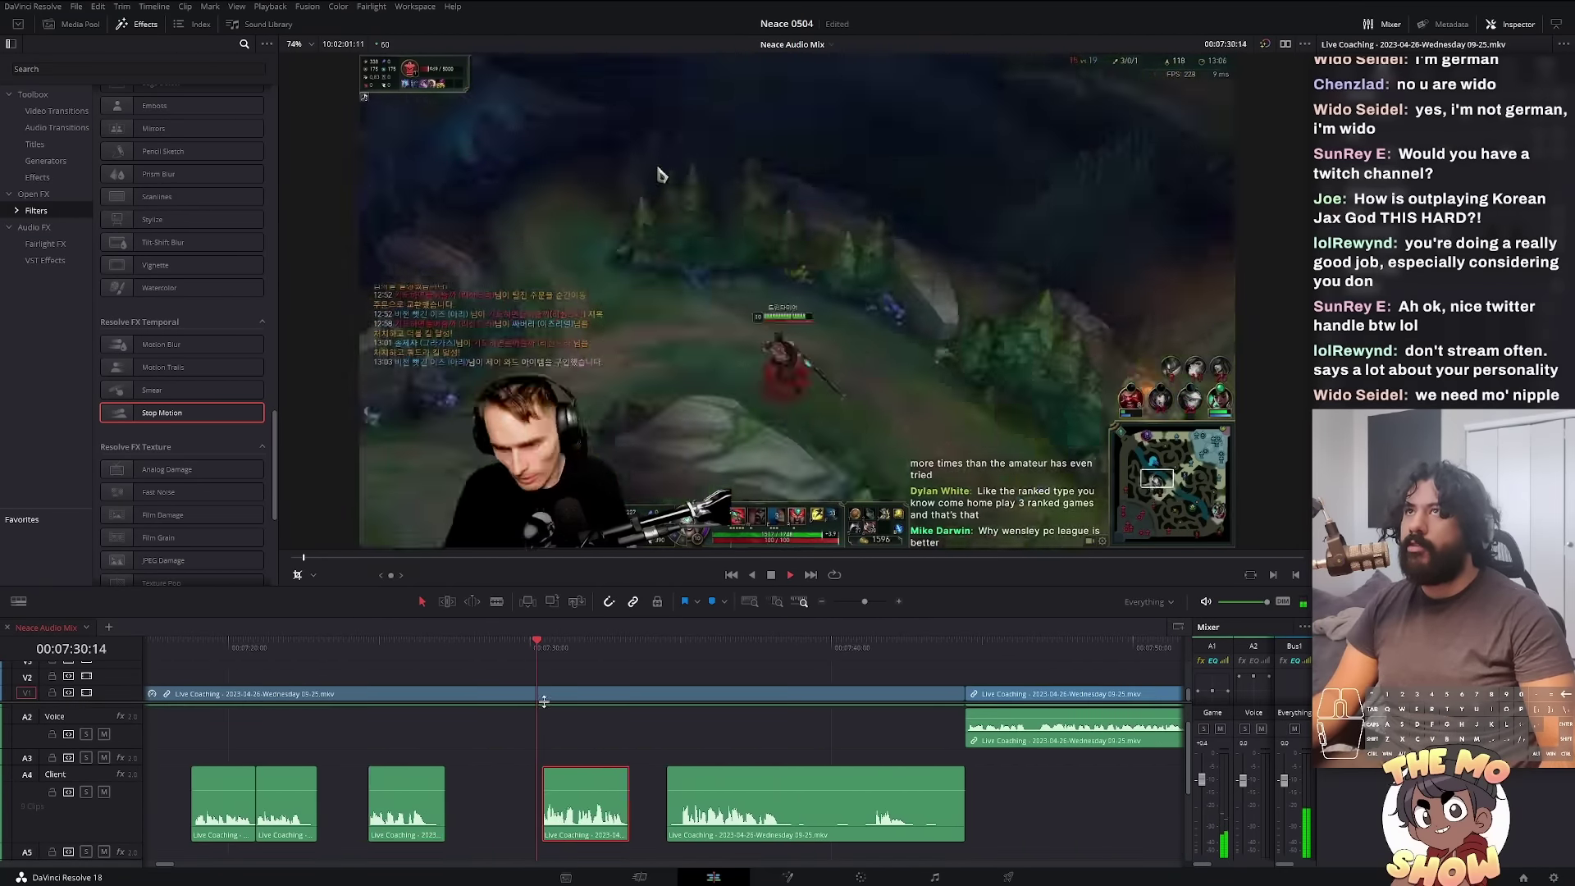
{"action": "scroll", "coordinate": [600, 729], "scroll_direction": "down", "scroll_amount": 3}
{"action": "left_click", "coordinate": [797, 648]}
{"action": "scroll", "coordinate": [801, 738], "scroll_direction": "down", "scroll_amount": 3}
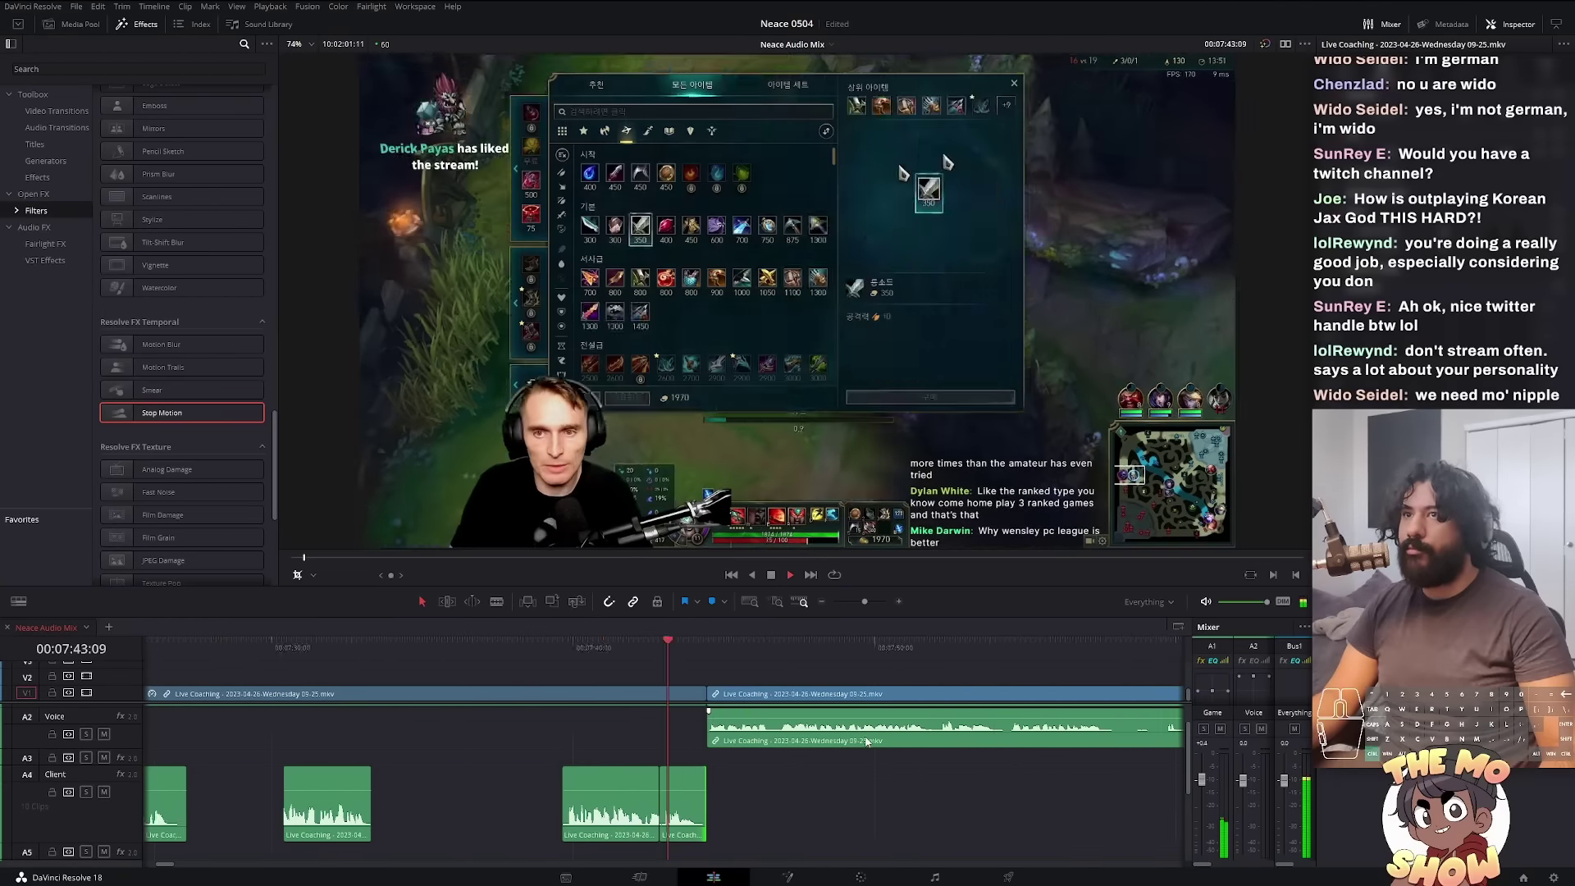
{"action": "scroll", "coordinate": [865, 743], "scroll_direction": "down", "scroll_amount": 3}
{"action": "left_click", "coordinate": [400, 645]}
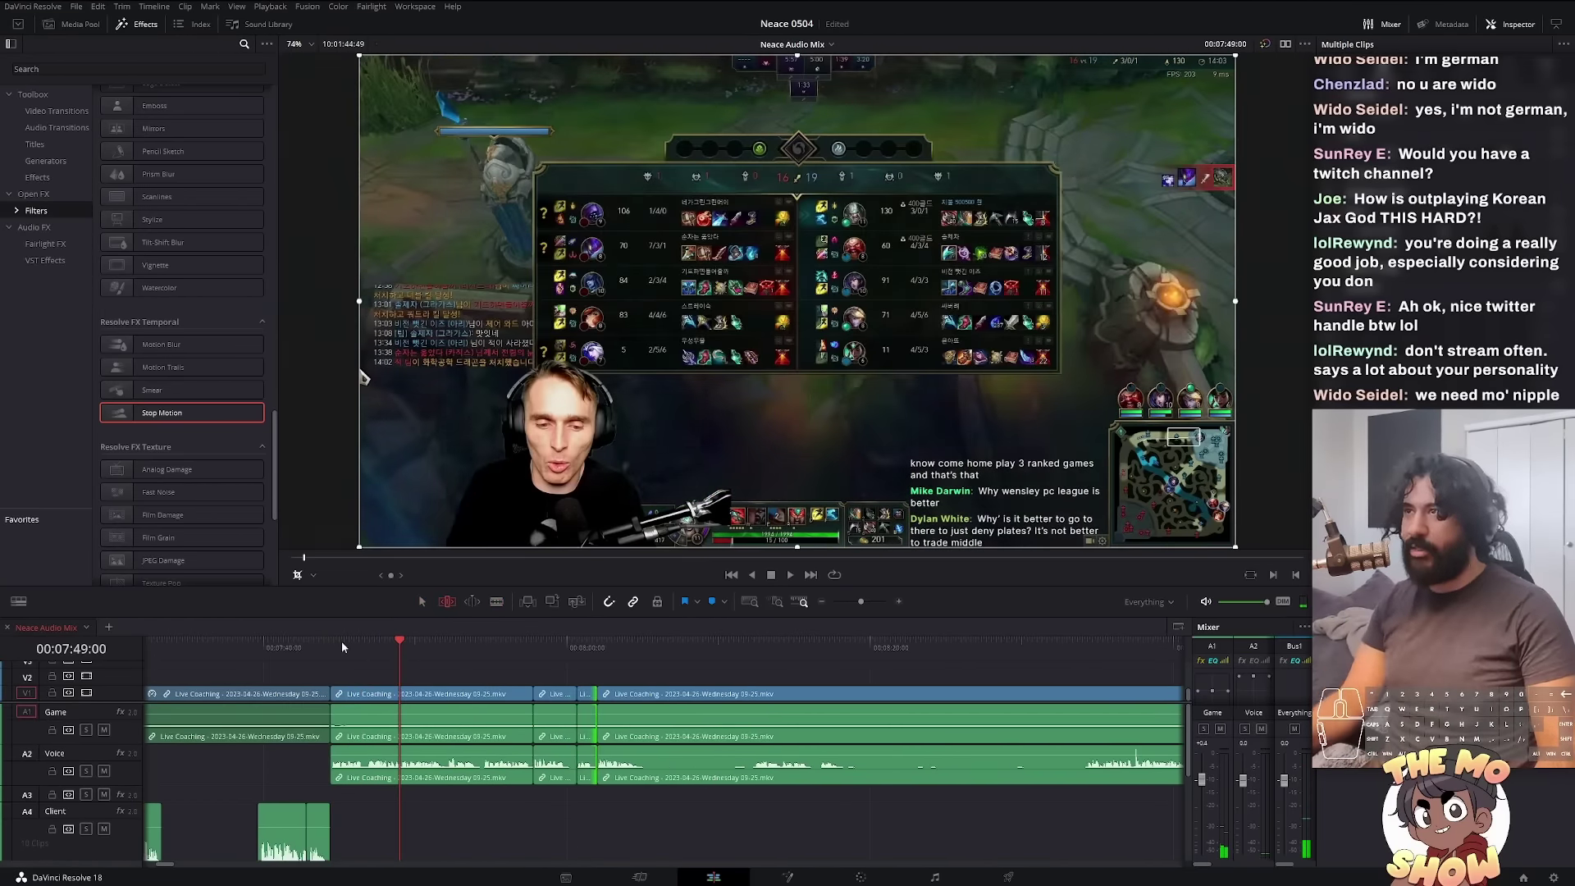
{"action": "left_click", "coordinate": [789, 645]}
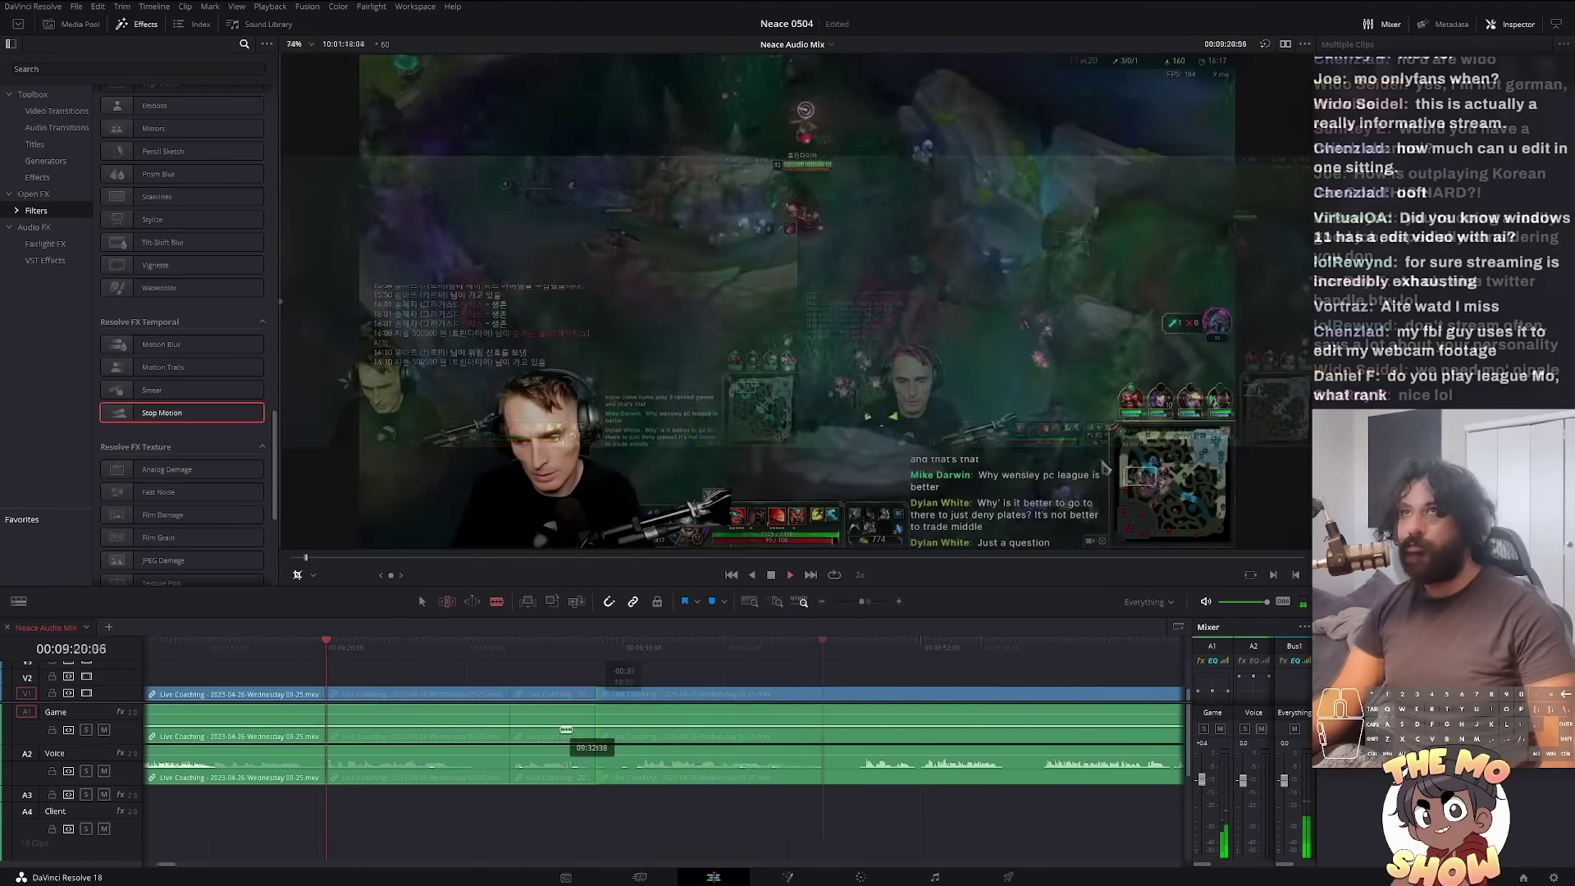
{"action": "scroll", "coordinate": [592, 738], "scroll_direction": "down", "scroll_amount": 5}
{"action": "left_click", "coordinate": [359, 647]}
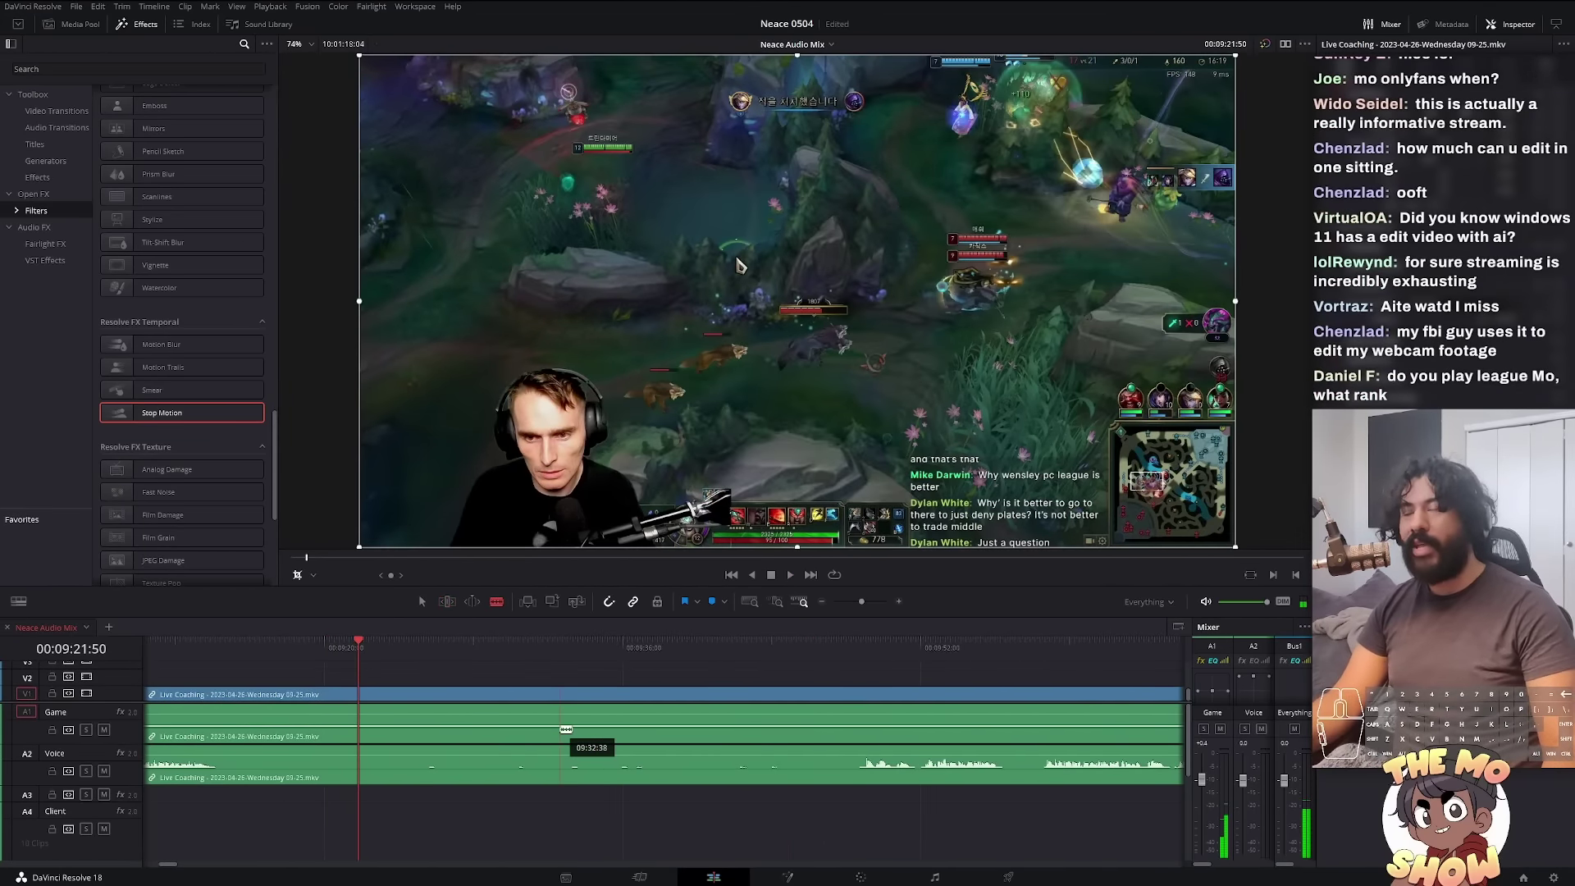
{"action": "scroll", "coordinate": [503, 788], "scroll_direction": "down", "scroll_amount": 2}
{"action": "scroll", "coordinate": [503, 789], "scroll_direction": "down", "scroll_amount": 2}
{"action": "scroll", "coordinate": [502, 787], "scroll_direction": "down", "scroll_amount": 3}
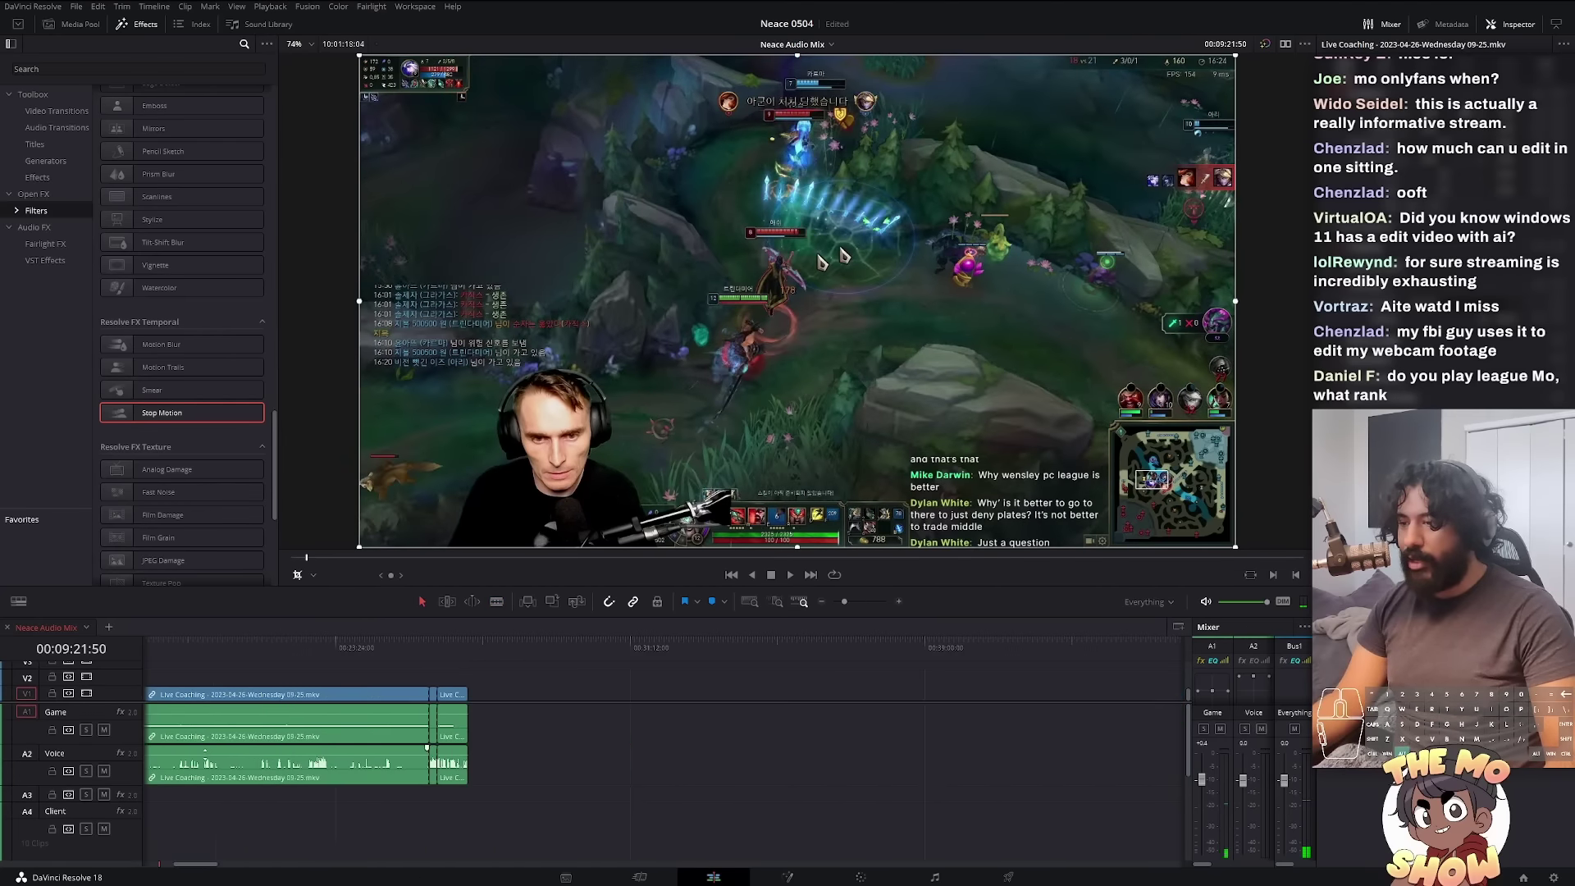
{"action": "scroll", "coordinate": [502, 787], "scroll_direction": "down", "scroll_amount": 2}
{"action": "scroll", "coordinate": [503, 788], "scroll_direction": "up", "scroll_amount": 3}
{"action": "scroll", "coordinate": [502, 788], "scroll_direction": "up", "scroll_amount": 3}
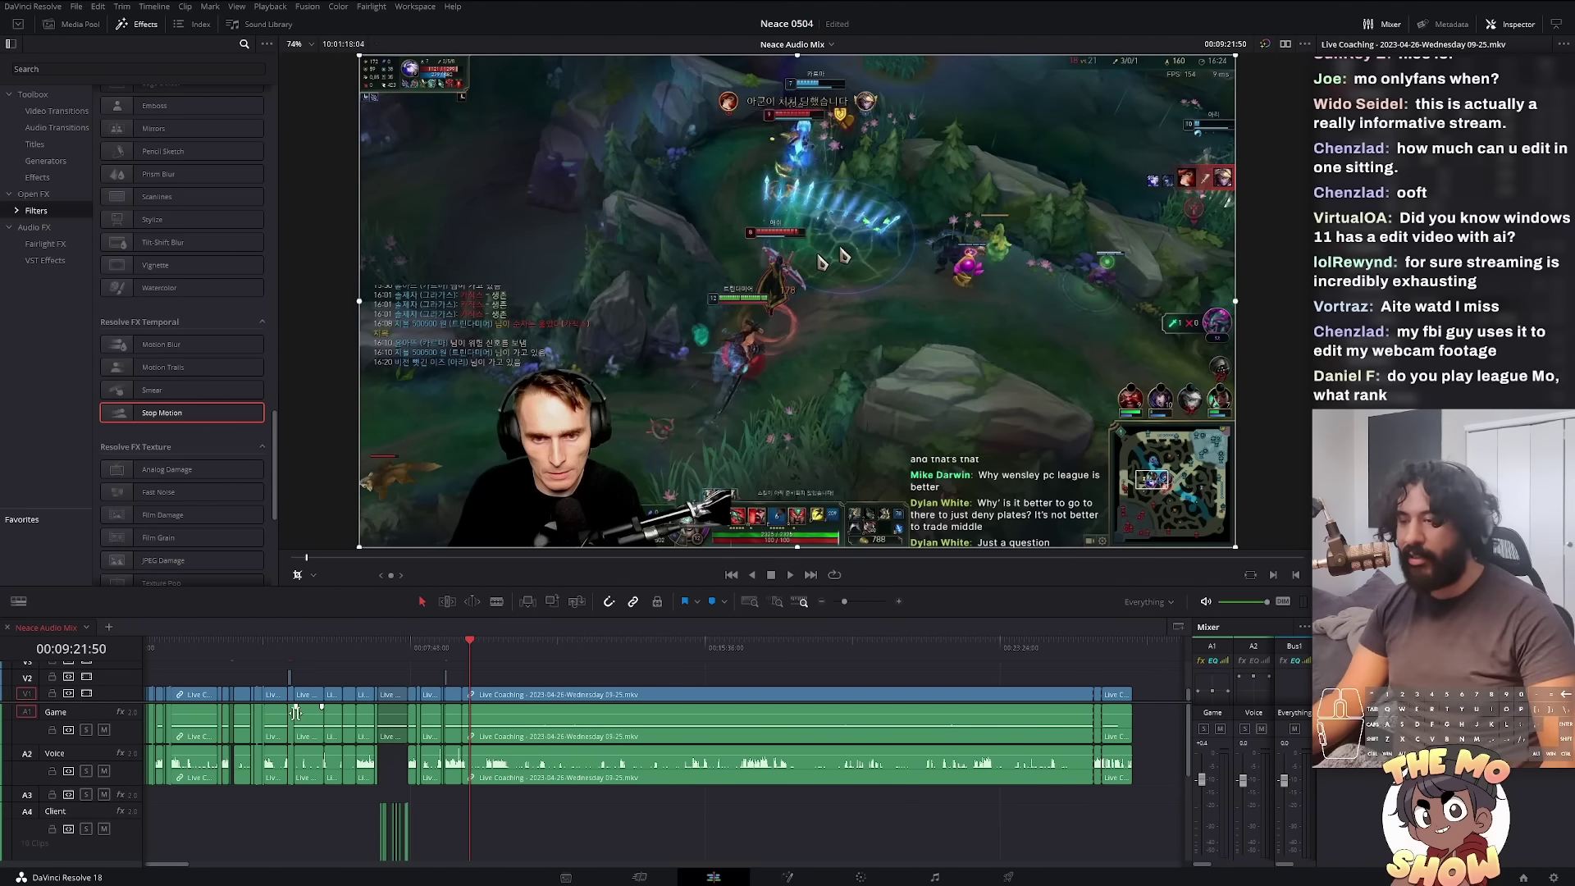
{"action": "scroll", "coordinate": [296, 714], "scroll_direction": "up", "scroll_amount": 1}
Step: Trim the unwanted stretch at the 00:16:05 cut and play back the result
{"action": "left_click", "coordinate": [488, 817]}
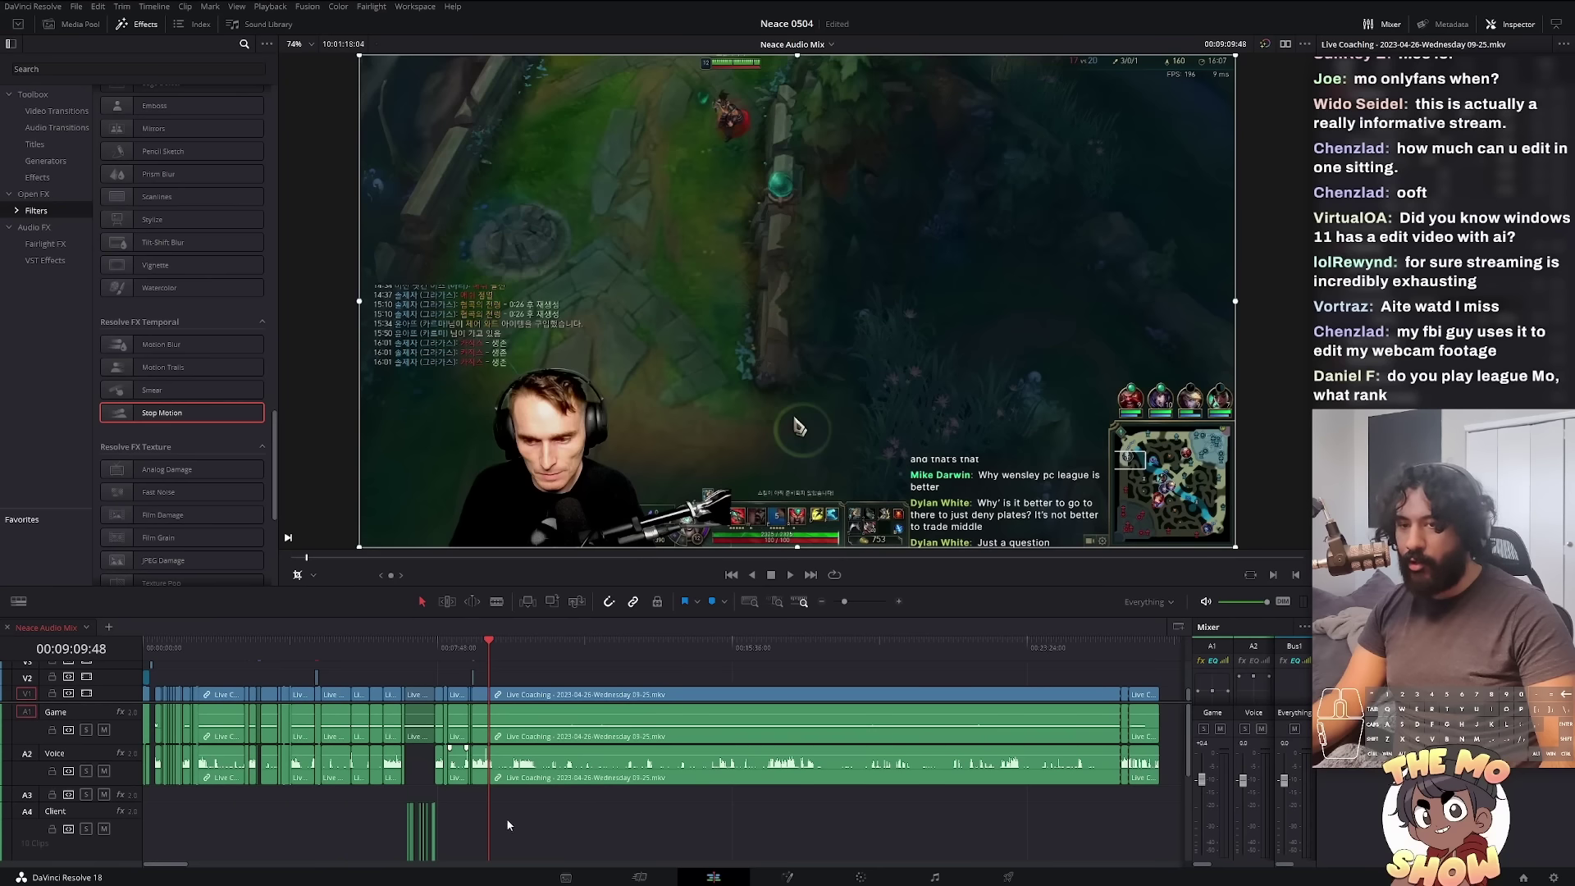
{"action": "scroll", "coordinate": [533, 836], "scroll_direction": "up", "scroll_amount": 2}
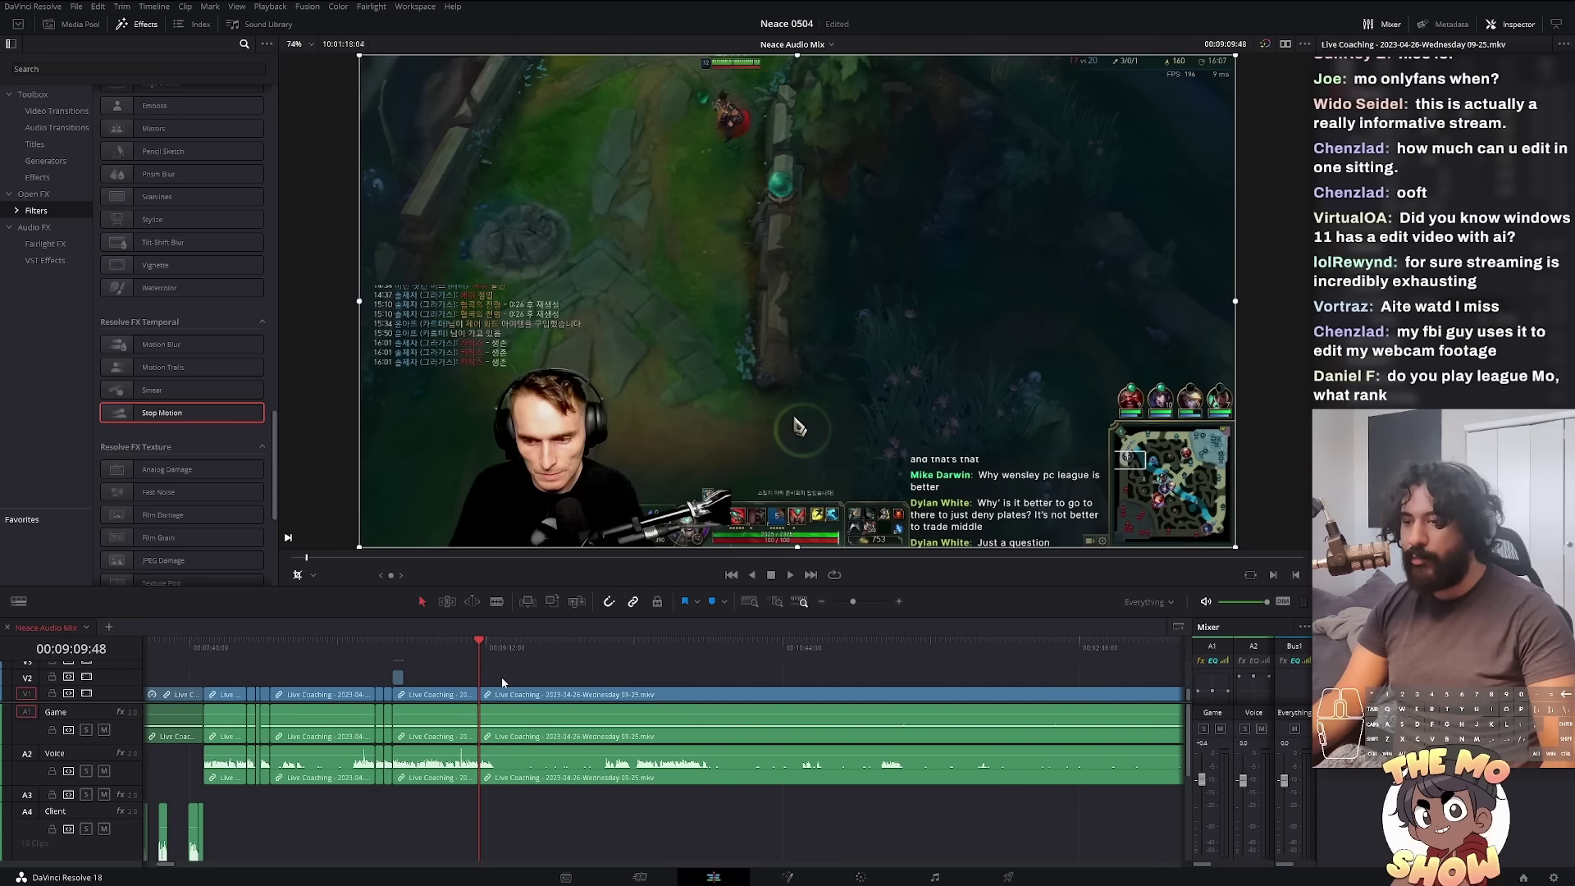
{"action": "scroll", "coordinate": [491, 666], "scroll_direction": "down", "scroll_amount": 2}
{"action": "key", "text": "space"}
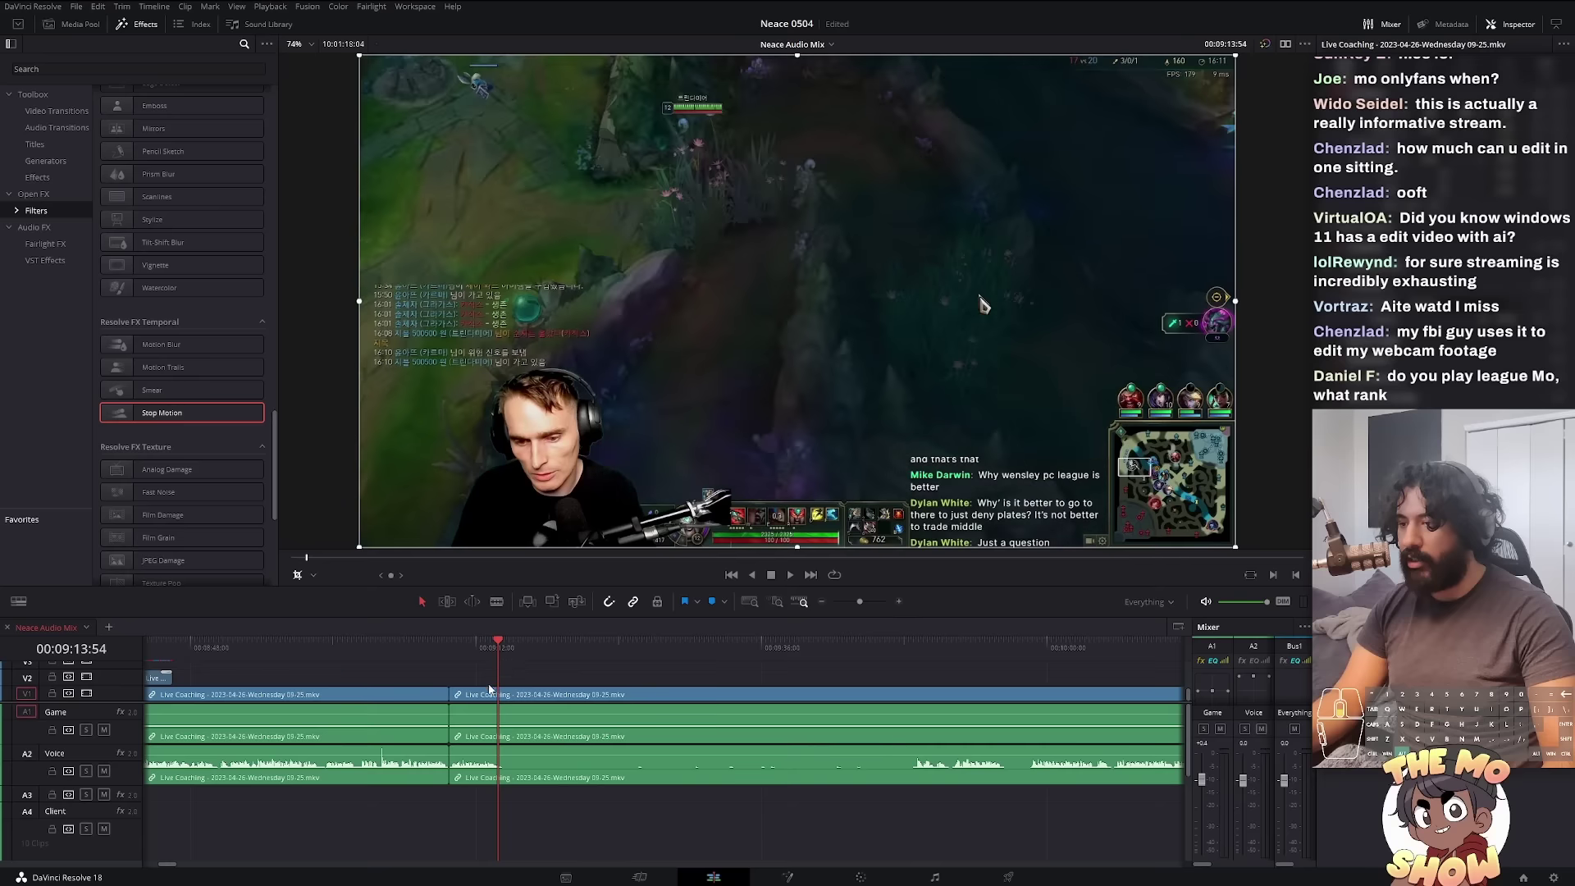
{"action": "scroll", "coordinate": [490, 689], "scroll_direction": "down", "scroll_amount": 4}
{"action": "scroll", "coordinate": [369, 726], "scroll_direction": "down", "scroll_amount": 4}
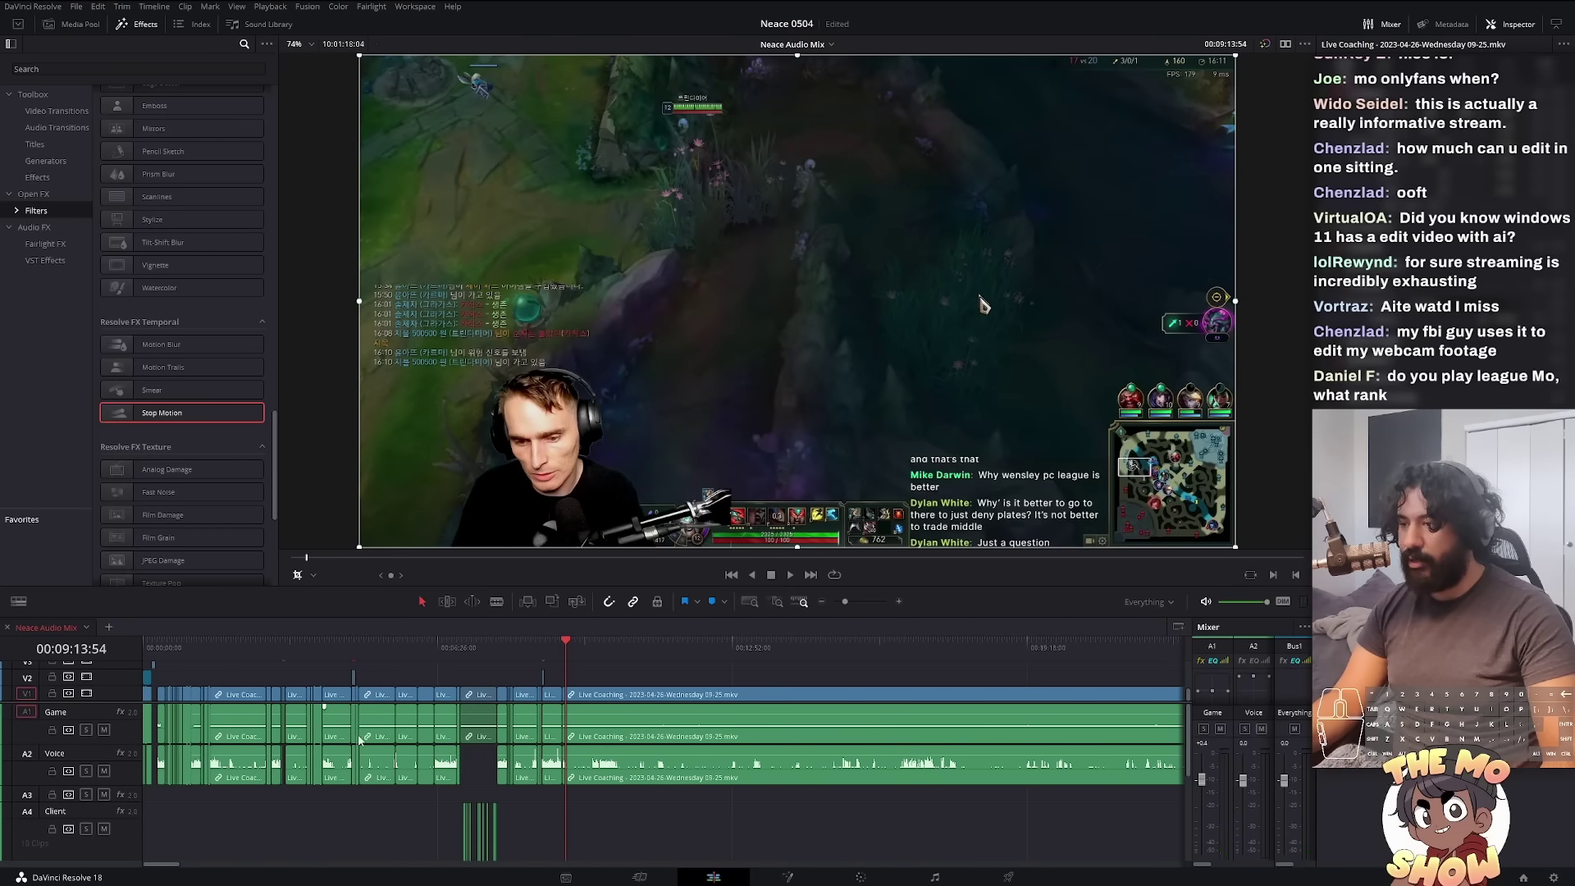
{"action": "scroll", "coordinate": [497, 730], "scroll_direction": "up", "scroll_amount": 6}
{"action": "left_click", "coordinate": [483, 738]}
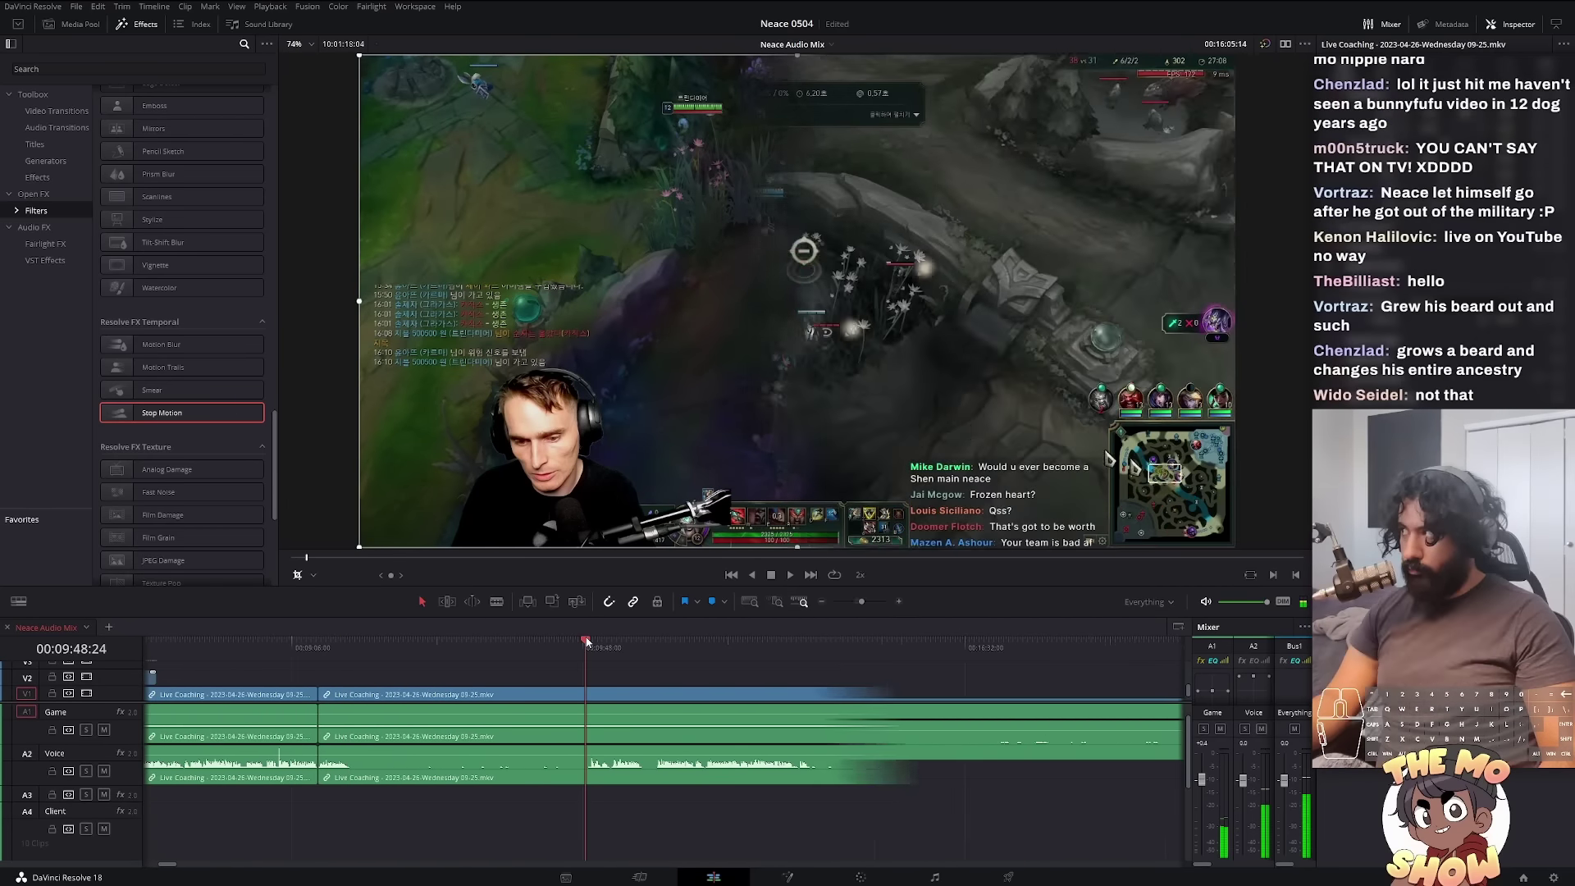
{"action": "scroll", "coordinate": [487, 746], "scroll_direction": "up", "scroll_amount": 2}
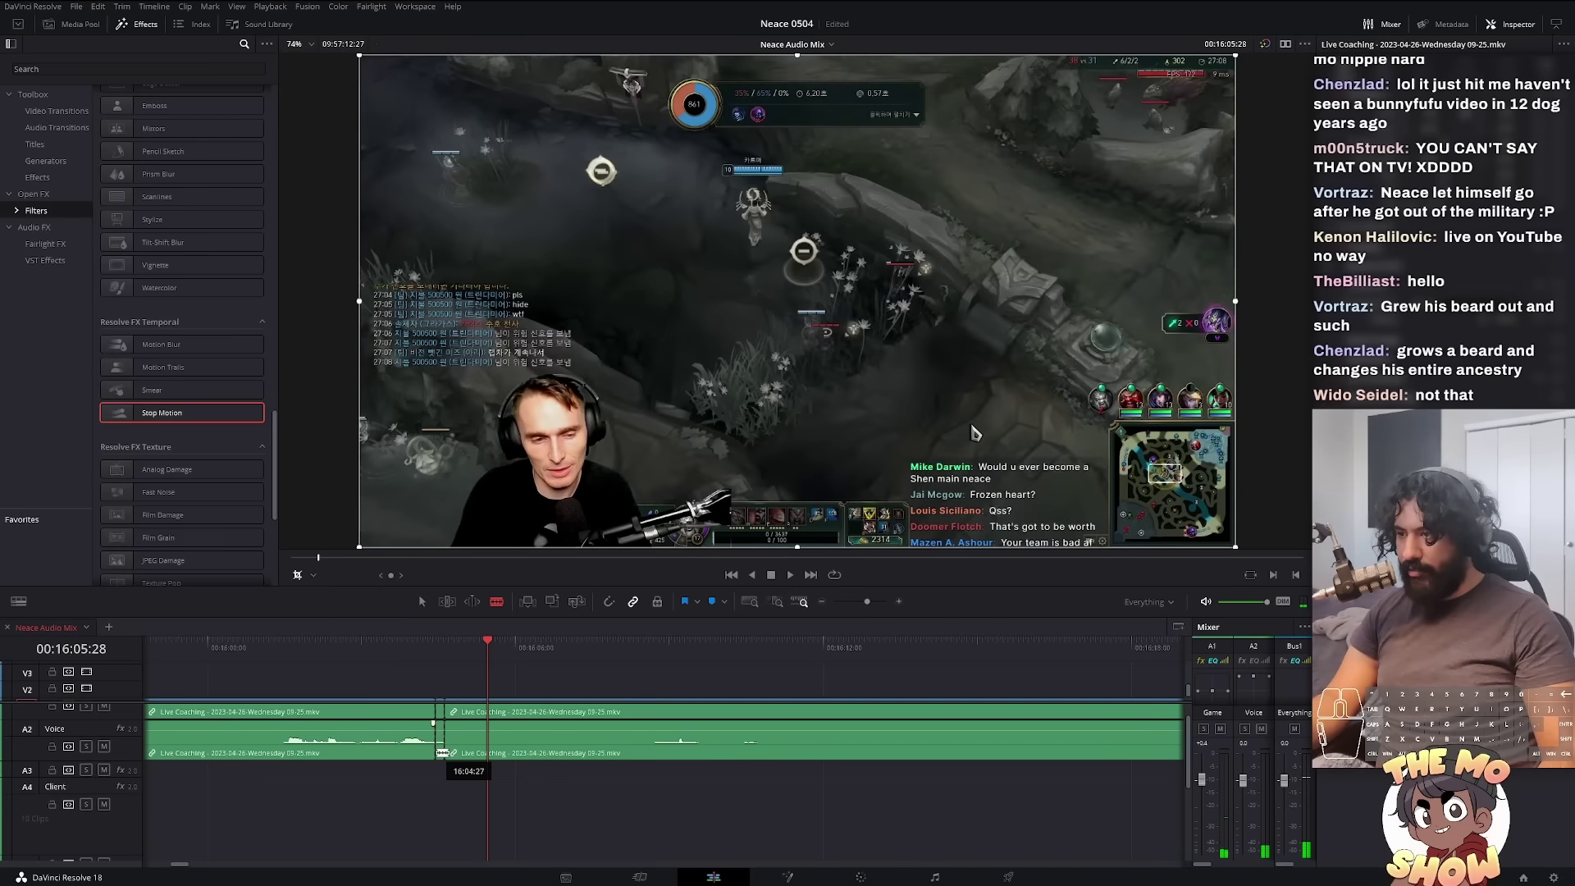
{"action": "scroll", "coordinate": [373, 750], "scroll_direction": "down", "scroll_amount": 4}
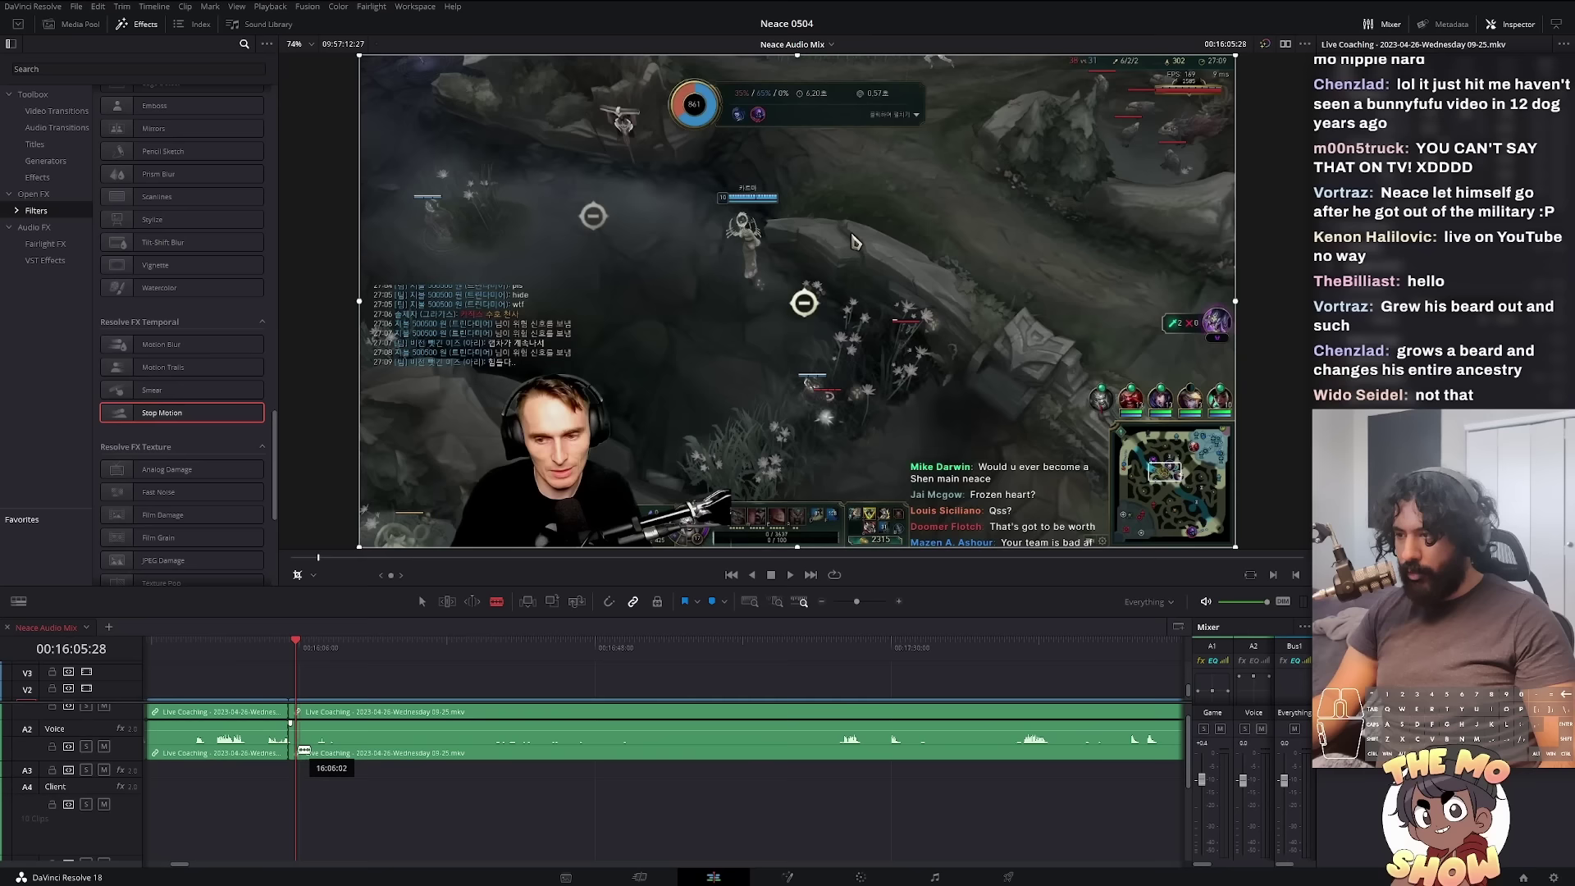
{"action": "scroll", "coordinate": [357, 754], "scroll_direction": "down", "scroll_amount": 4}
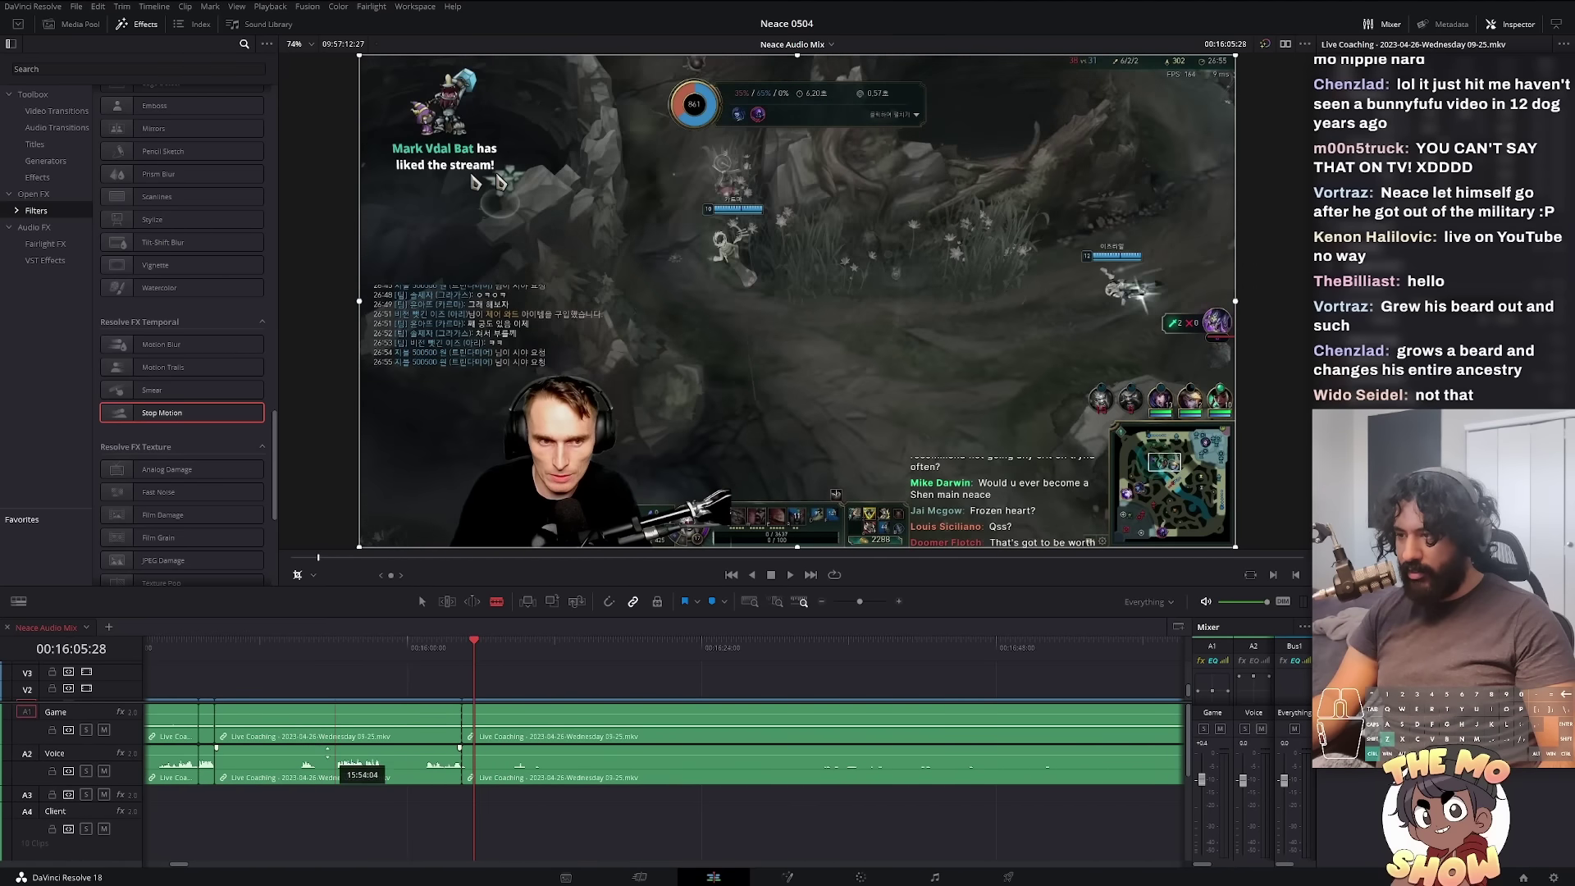
{"action": "left_click_drag", "start_coordinate": [355, 712], "coordinate": [351, 726]}
{"action": "left_click", "coordinate": [307, 639]}
{"action": "key", "text": "space"}
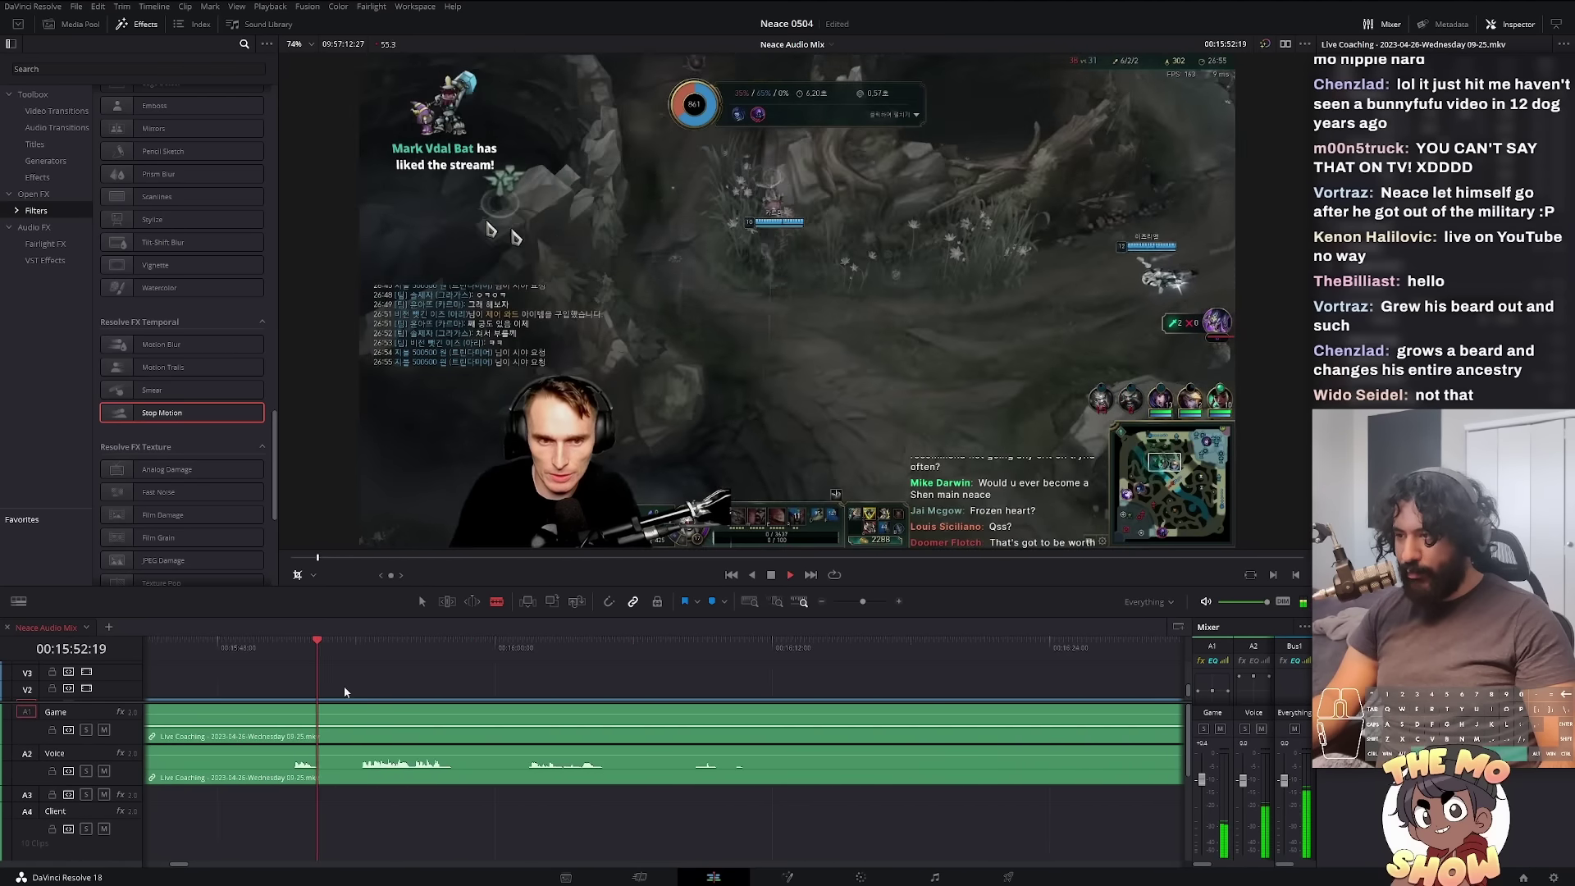
{"action": "scroll", "coordinate": [492, 689], "scroll_direction": "down", "scroll_amount": 3}
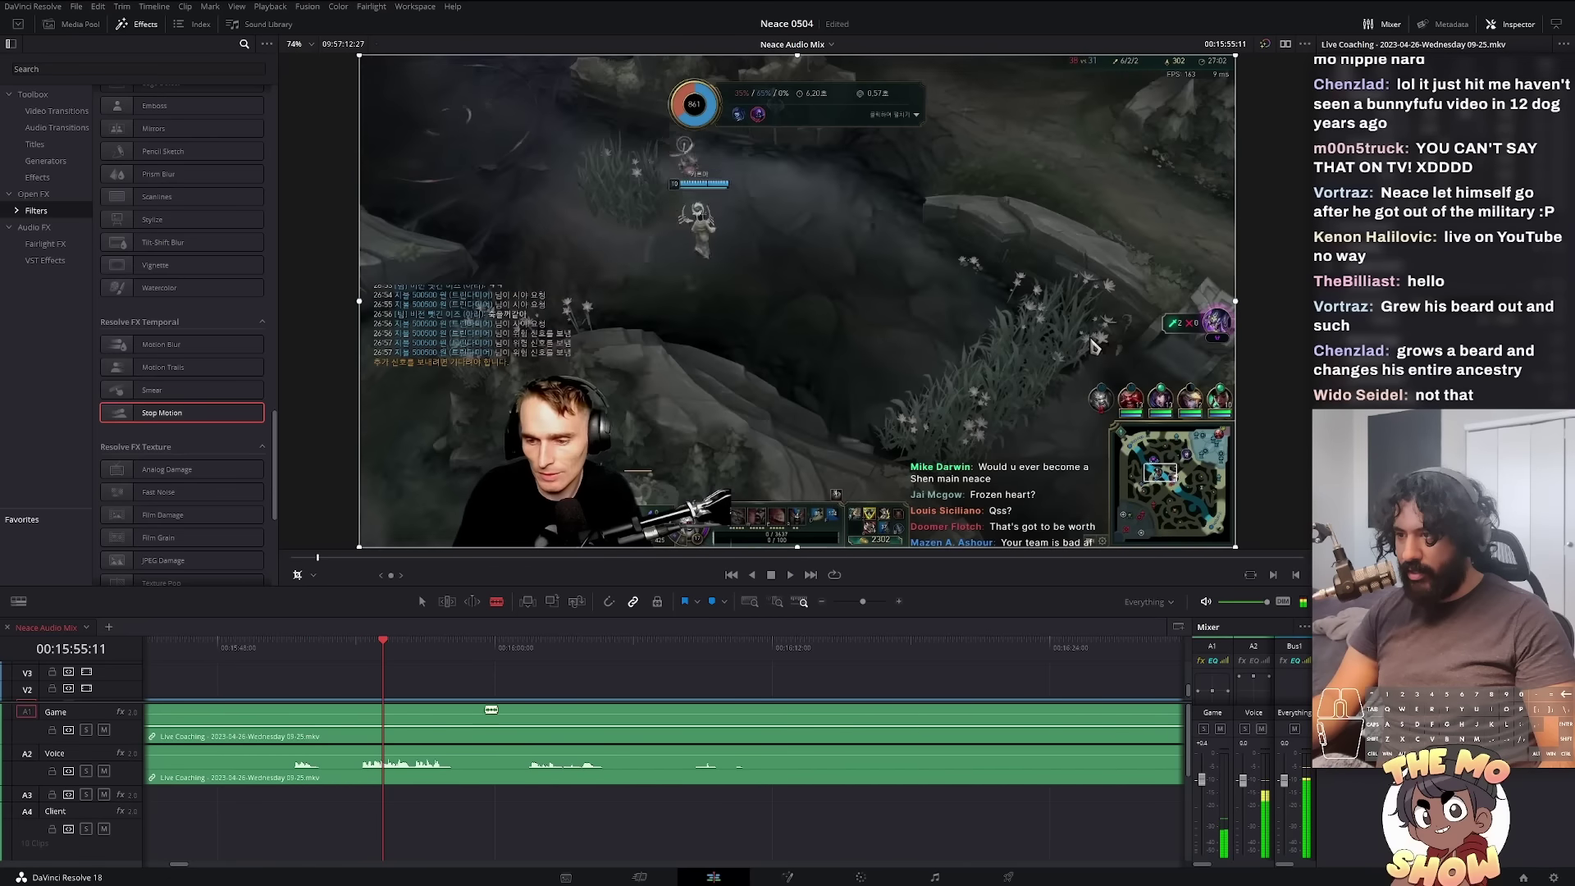
Step: Slide the clips after 00:17:06 left to close the gap
{"action": "left_click", "coordinate": [573, 643]}
{"action": "scroll", "coordinate": [603, 664], "scroll_direction": "up", "scroll_amount": 2}
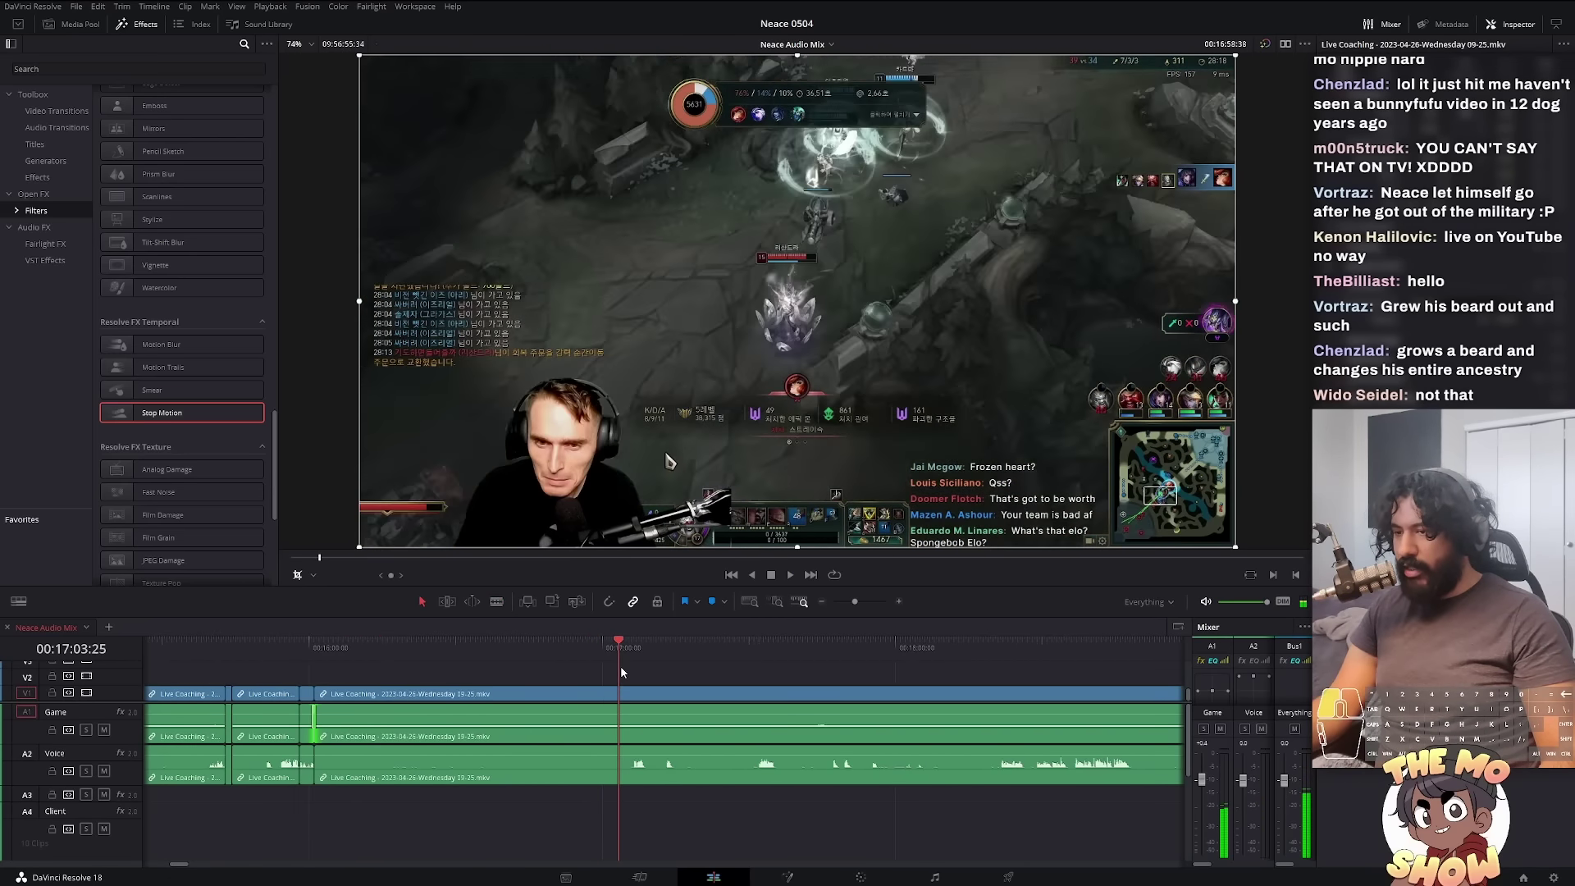
{"action": "left_click", "coordinate": [628, 666]}
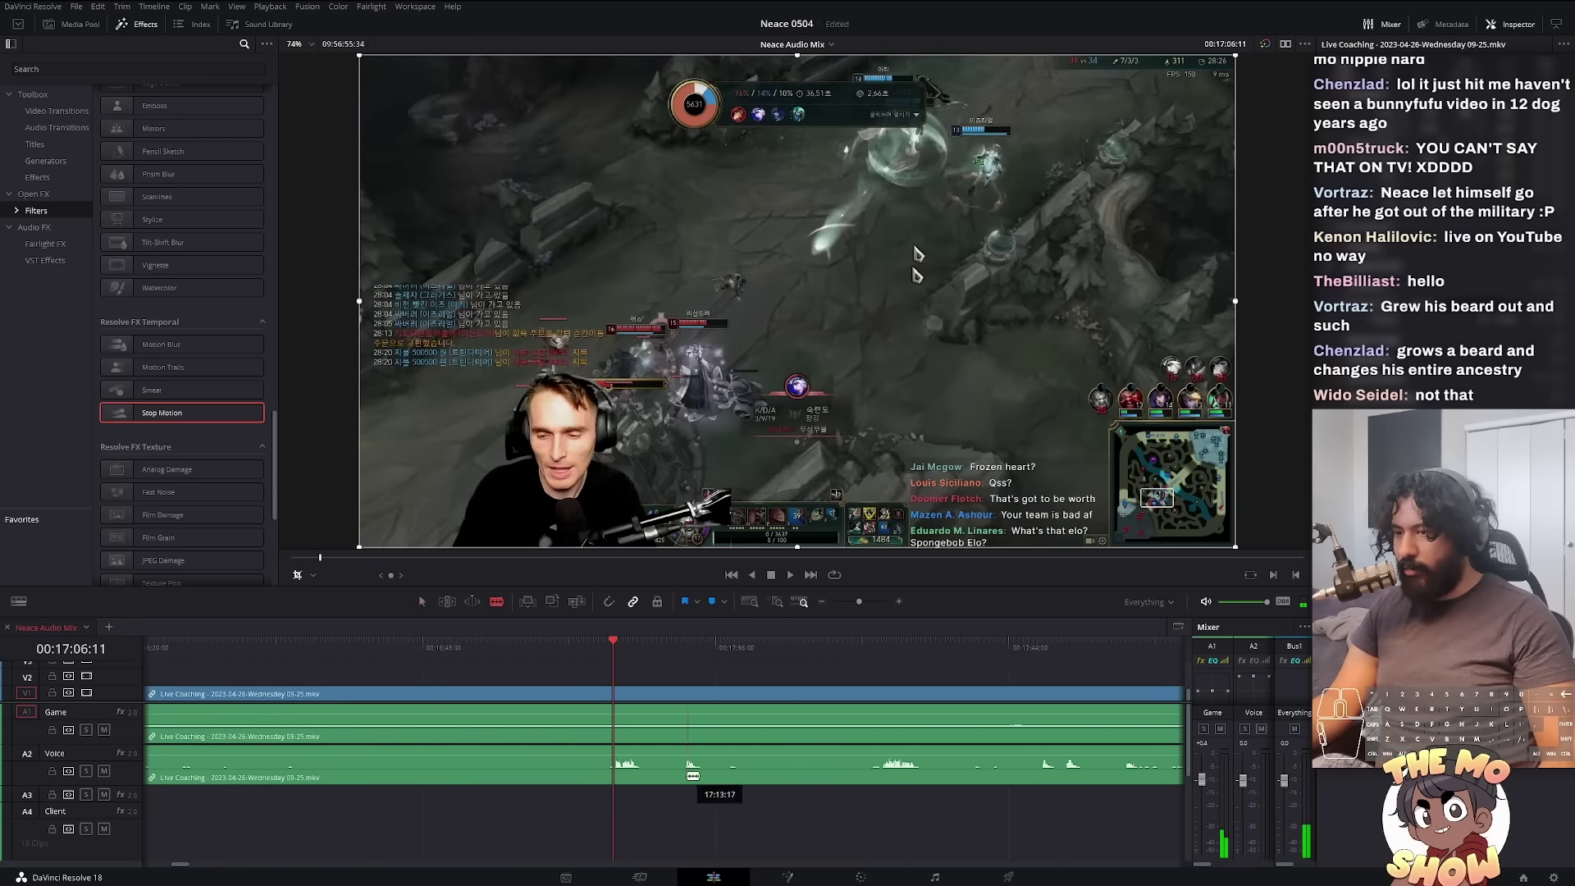
{"action": "left_click", "coordinate": [691, 773]}
{"action": "left_click_drag", "start_coordinate": [693, 773], "coordinate": [611, 772]}
{"action": "left_click", "coordinate": [578, 790]}
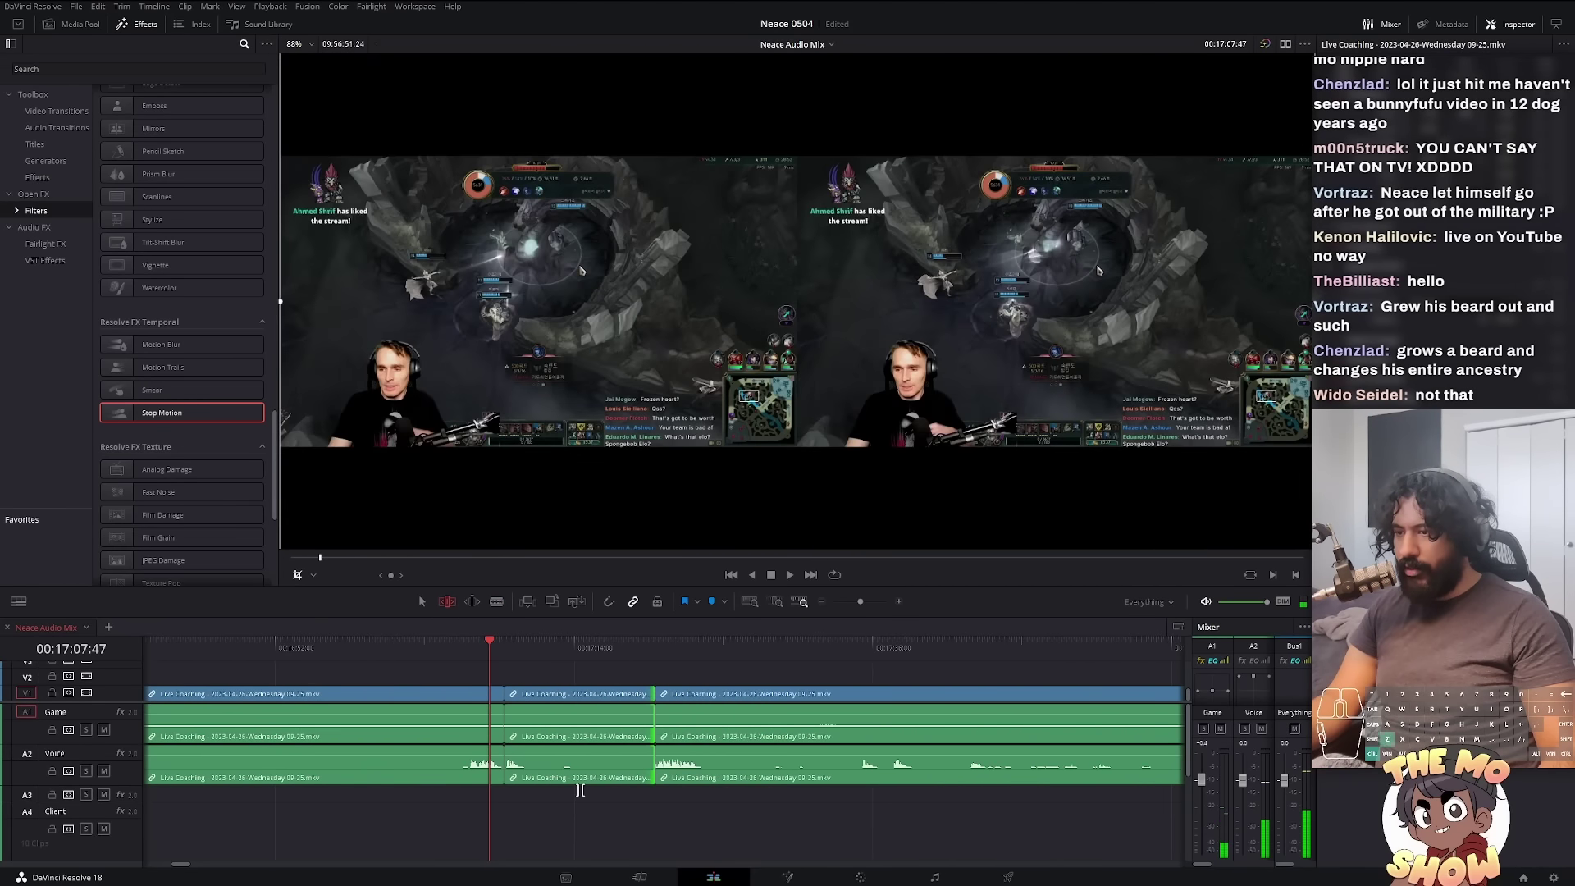
{"action": "scroll", "coordinate": [581, 790], "scroll_direction": "down", "scroll_amount": 2}
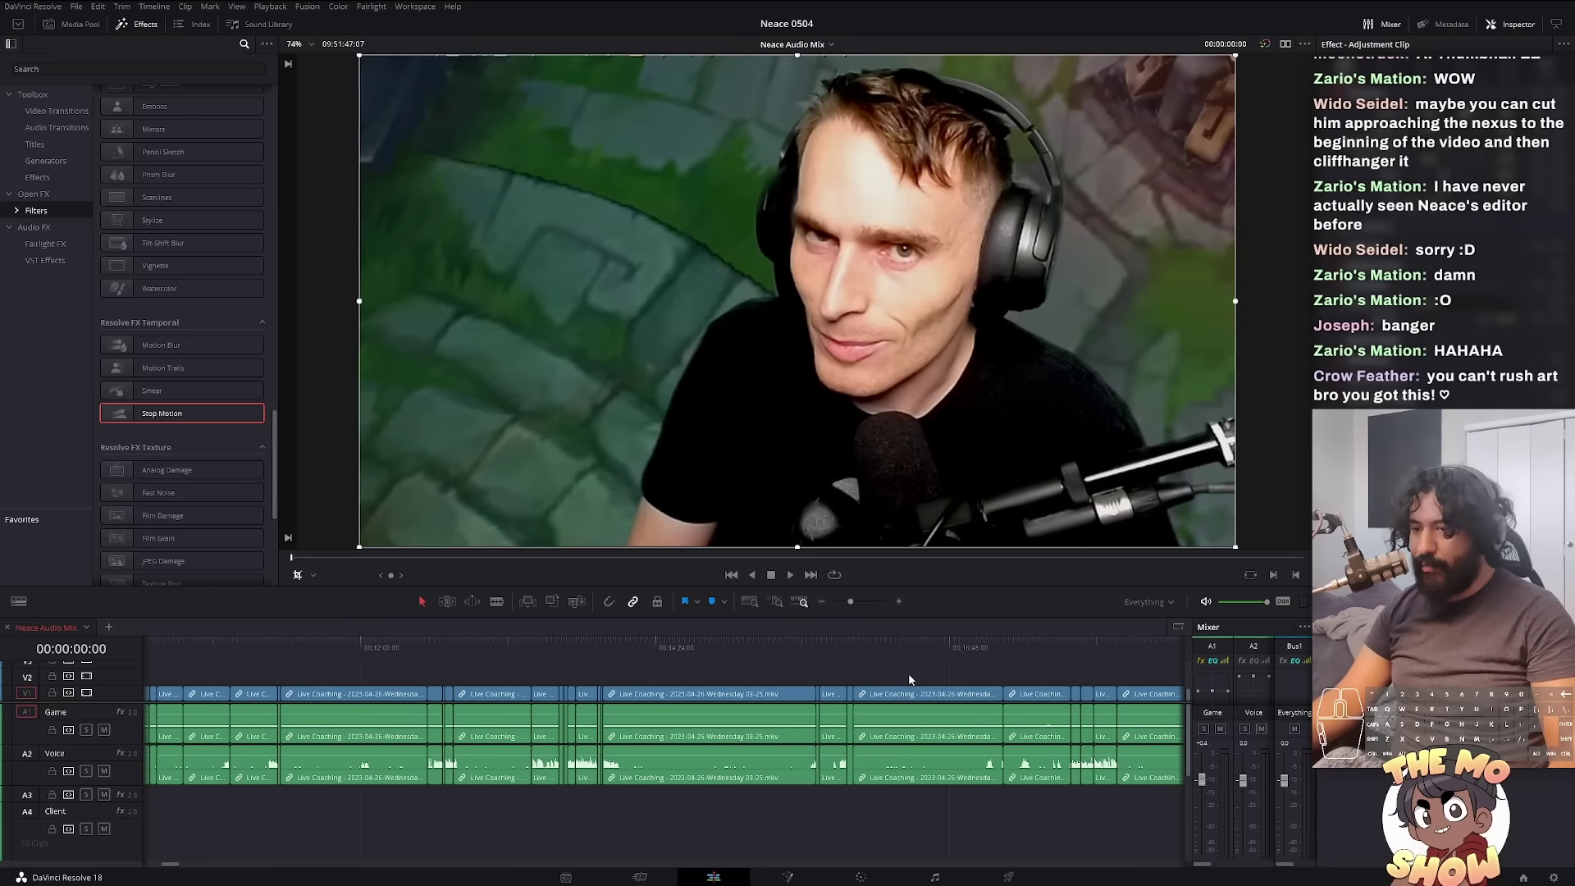
Step: Move the playhead into the gameplay section of the edit
{"action": "left_click", "coordinate": [791, 662]}
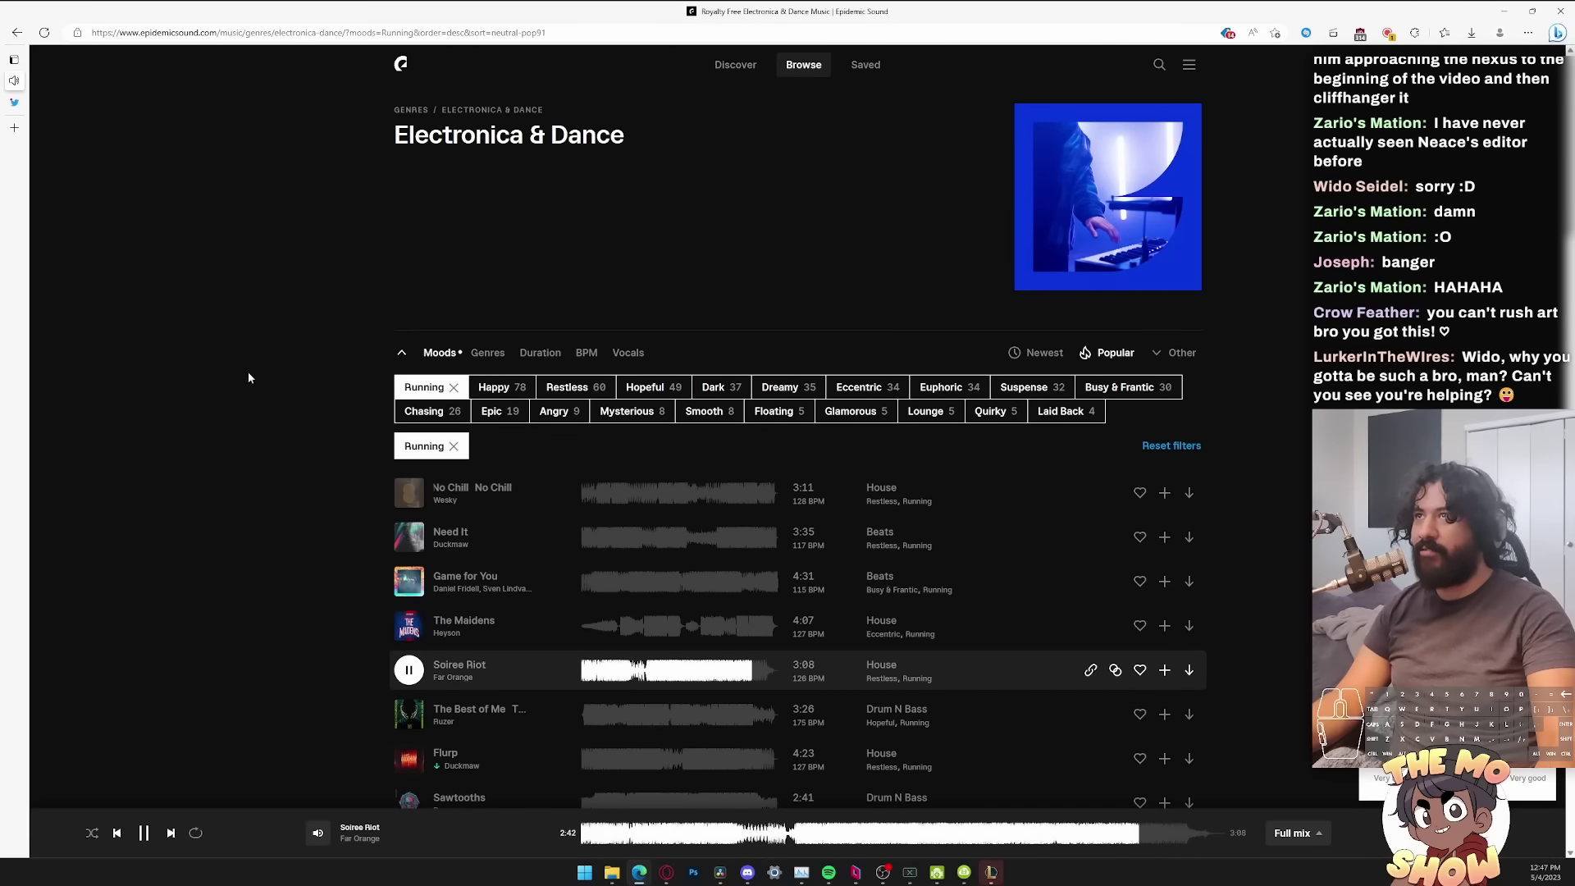
Step: Pause the Soiree Riot preview and open Epidemic Sound's Browse page on the Moods tab
{"action": "left_click", "coordinate": [144, 833]}
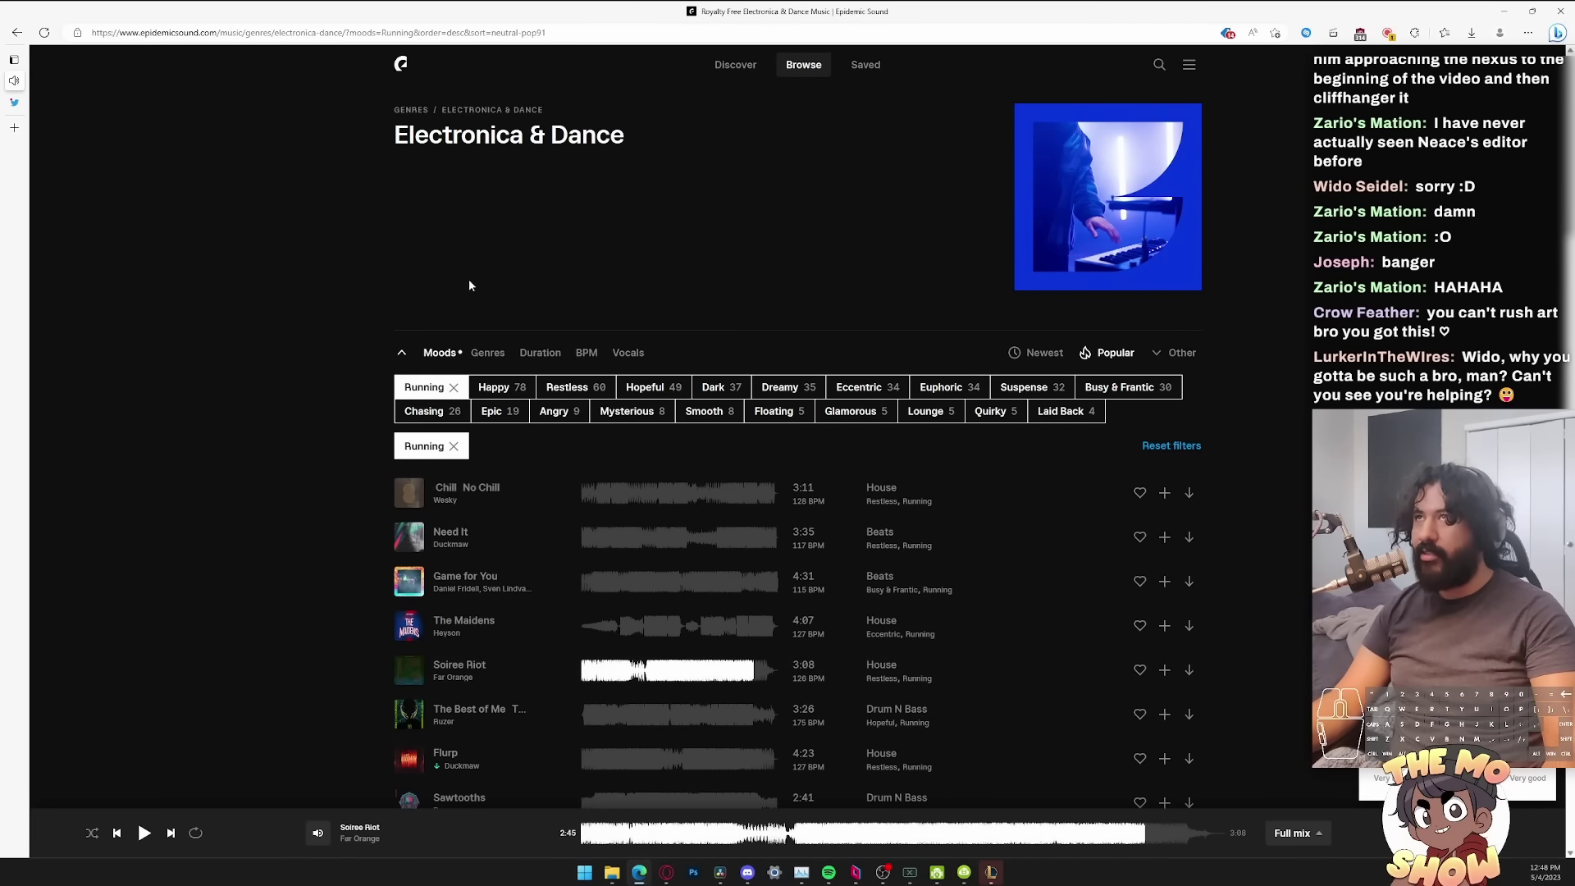
{"action": "left_click", "coordinate": [736, 64]}
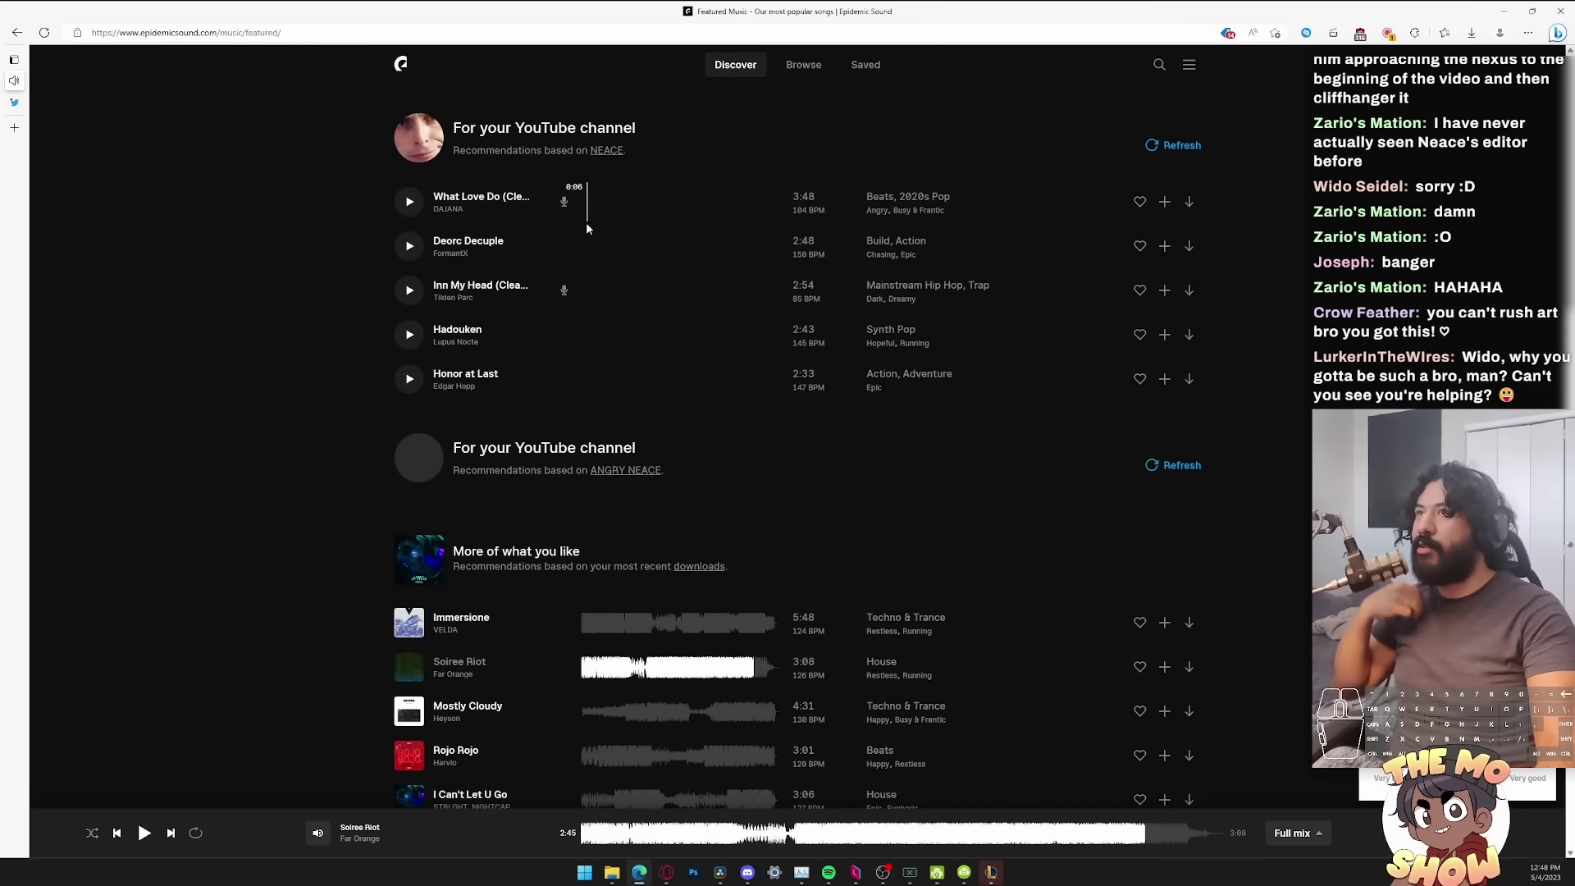
{"action": "left_click", "coordinate": [802, 64]}
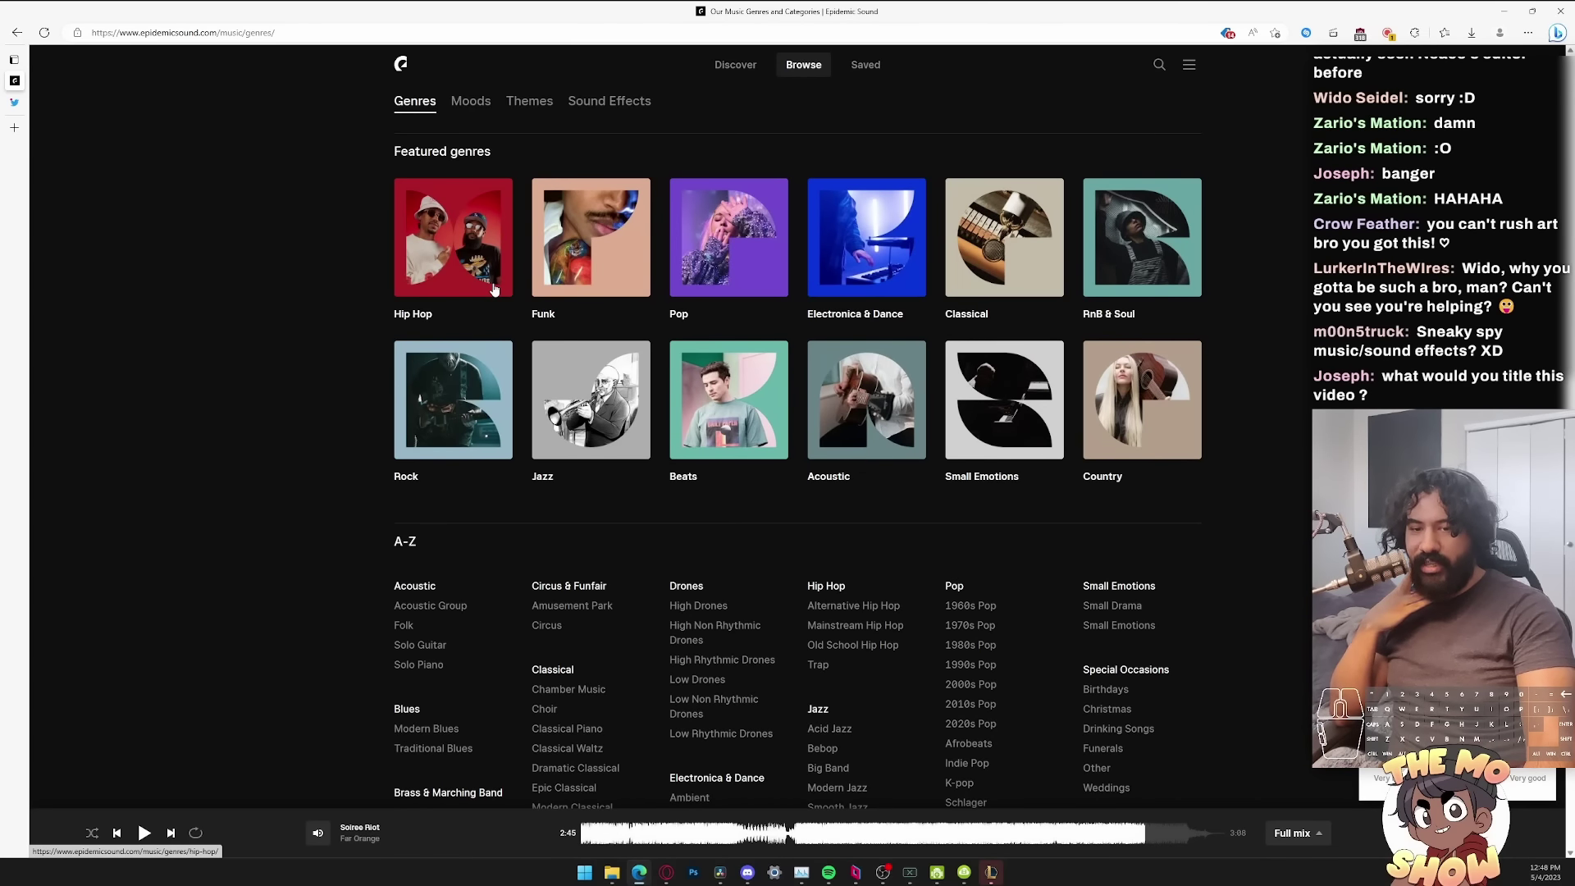
{"action": "left_click", "coordinate": [523, 108]}
{"action": "left_click", "coordinate": [470, 101]}
{"action": "left_click", "coordinate": [530, 101]}
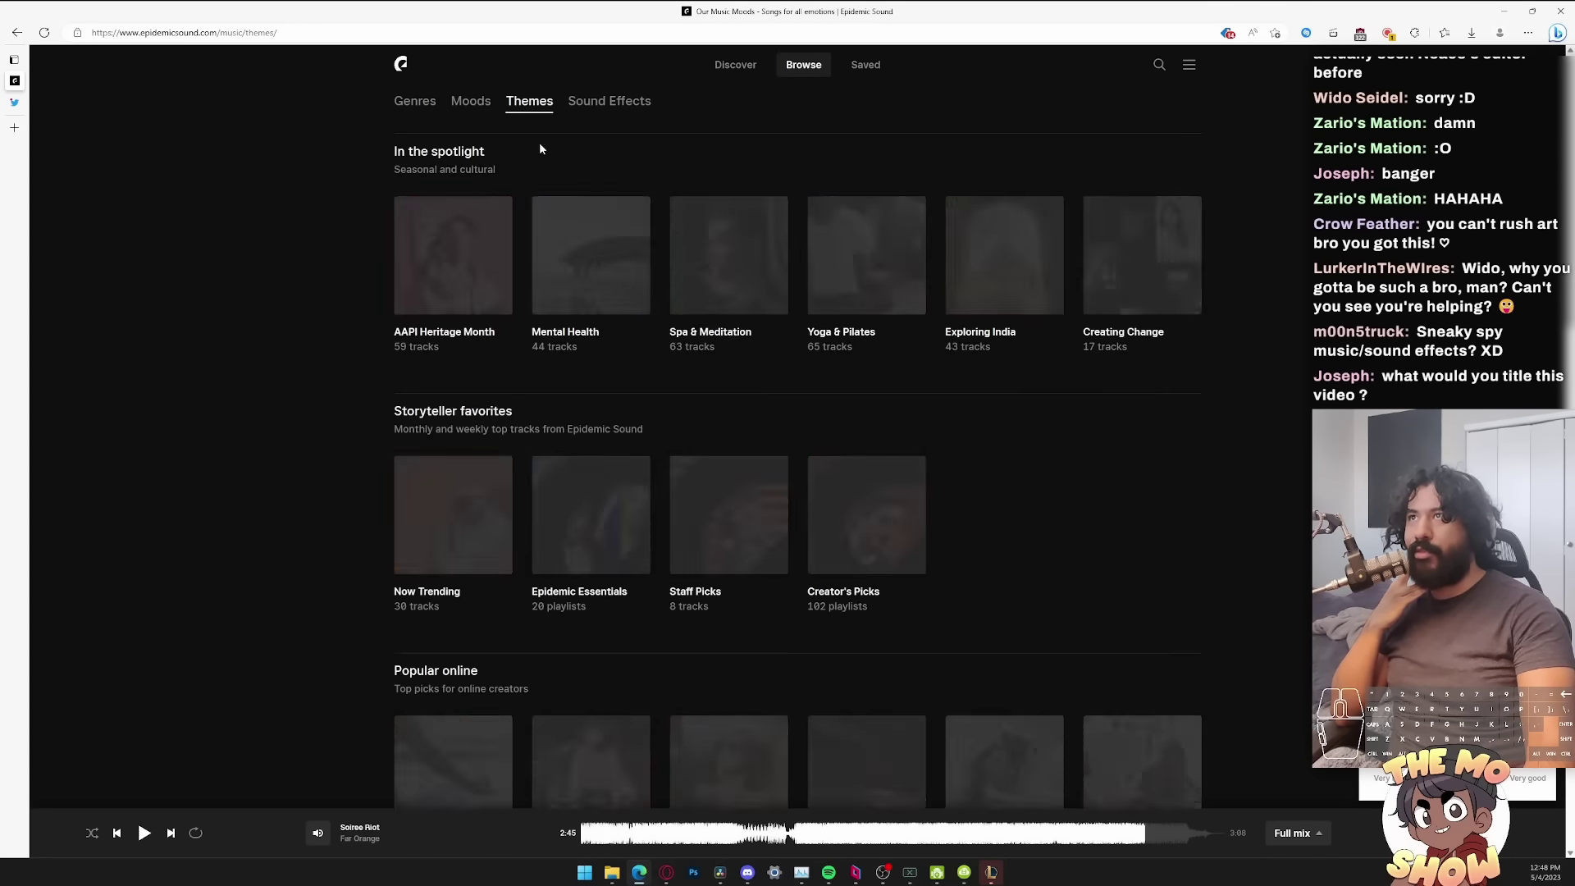
{"action": "scroll", "coordinate": [379, 489], "scroll_direction": "down", "scroll_amount": 5}
{"action": "scroll", "coordinate": [381, 489], "scroll_direction": "down", "scroll_amount": 5}
{"action": "scroll", "coordinate": [380, 489], "scroll_direction": "down", "scroll_amount": 3}
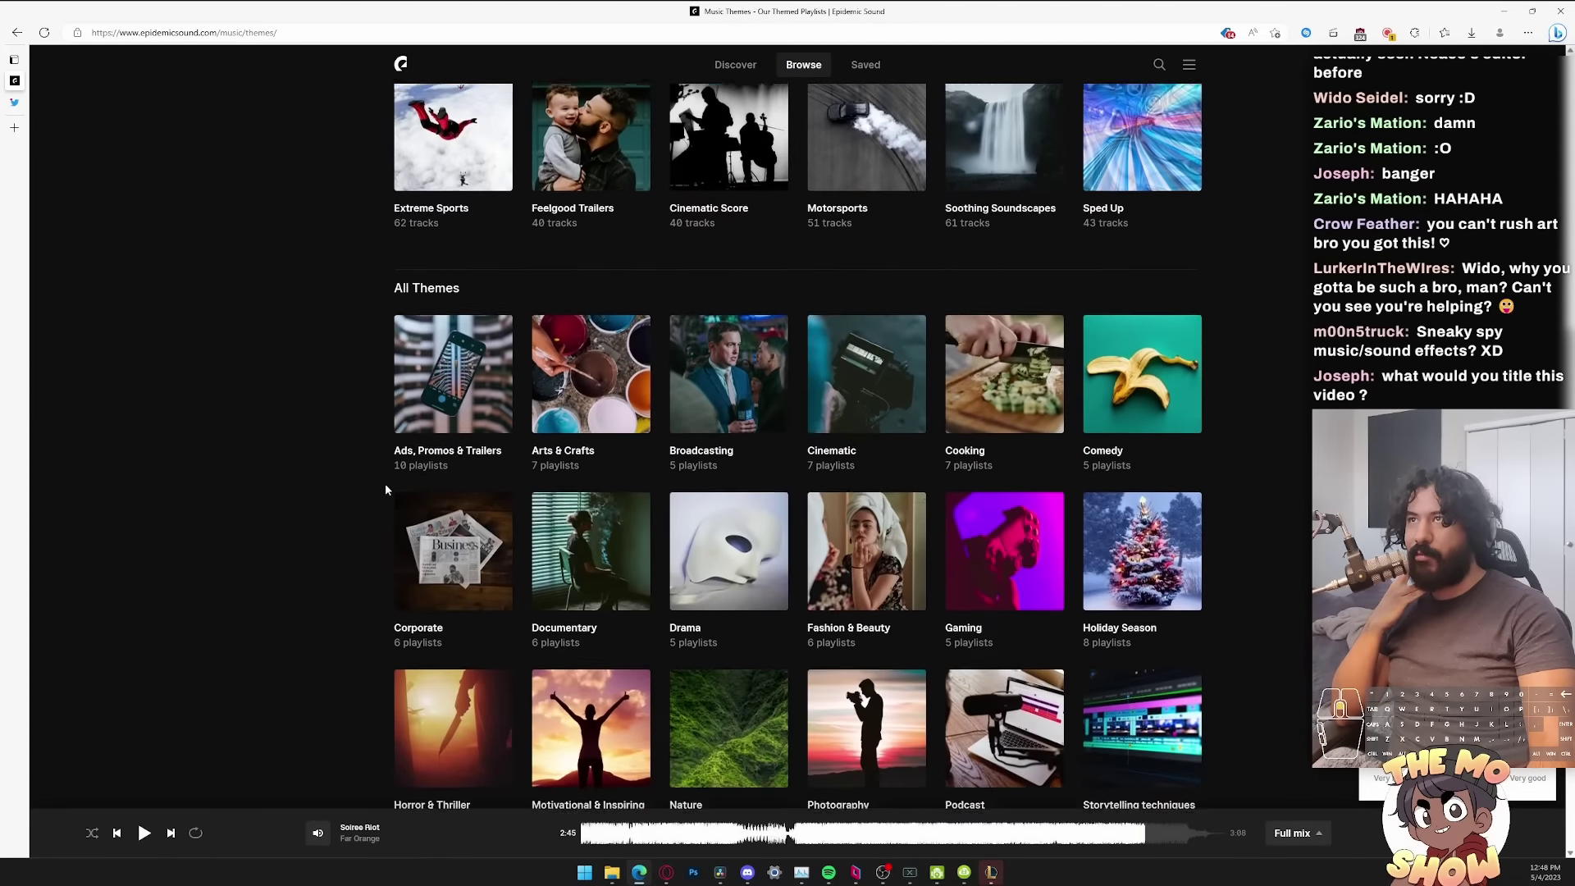
{"action": "scroll", "coordinate": [385, 484], "scroll_direction": "up", "scroll_amount": 8}
{"action": "left_click", "coordinate": [470, 101]}
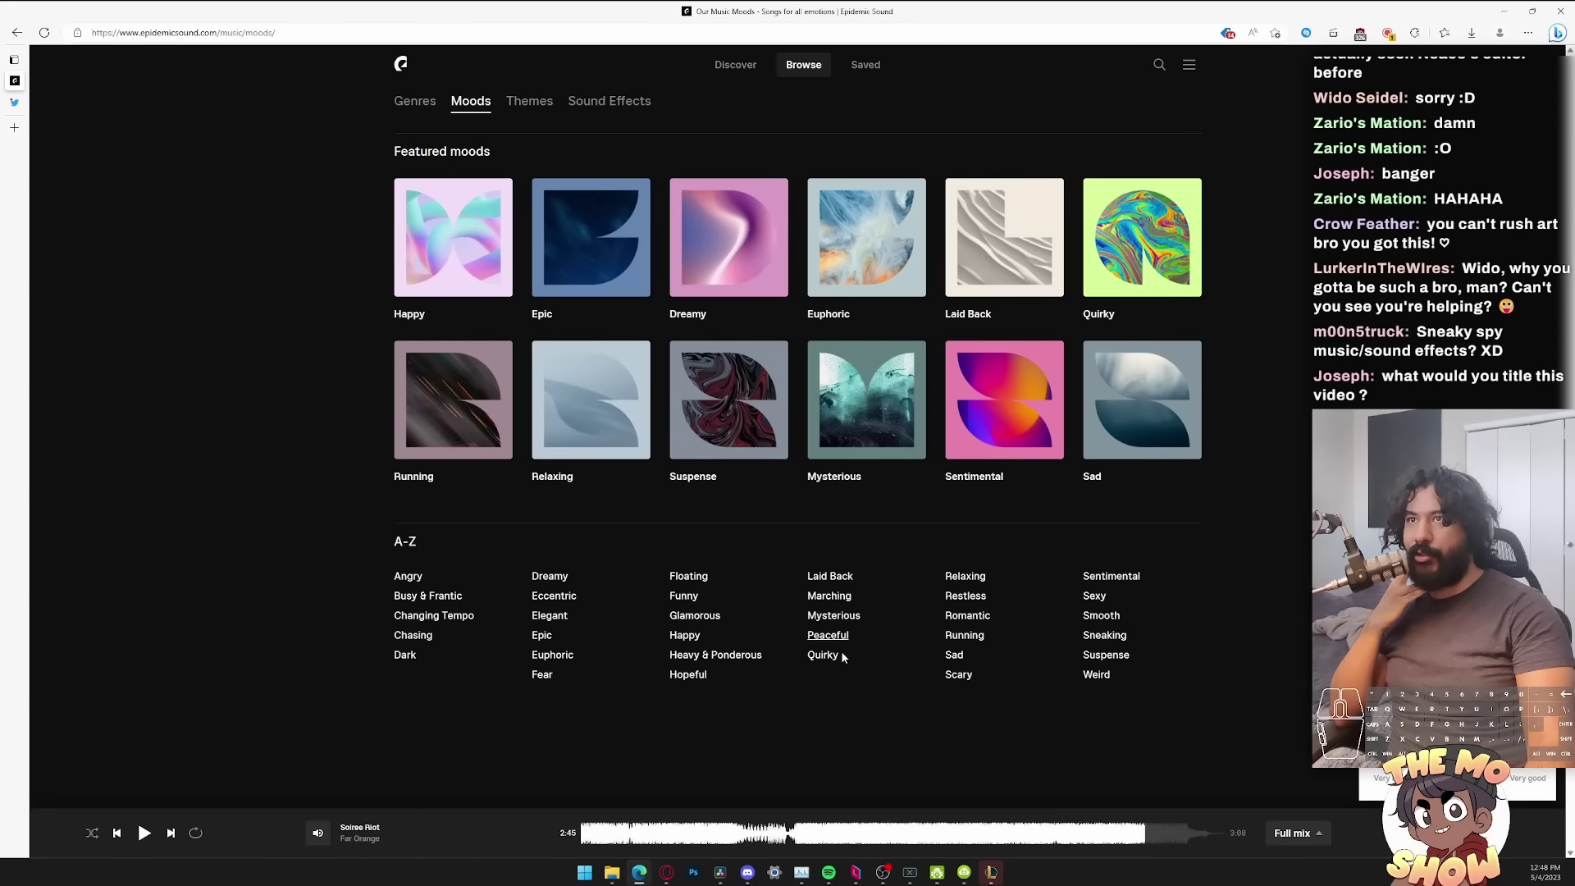
Step: Open the Suspense mood, filter to Chasing, and preview Zeroing and High Octane
{"action": "left_click", "coordinate": [1105, 654]}
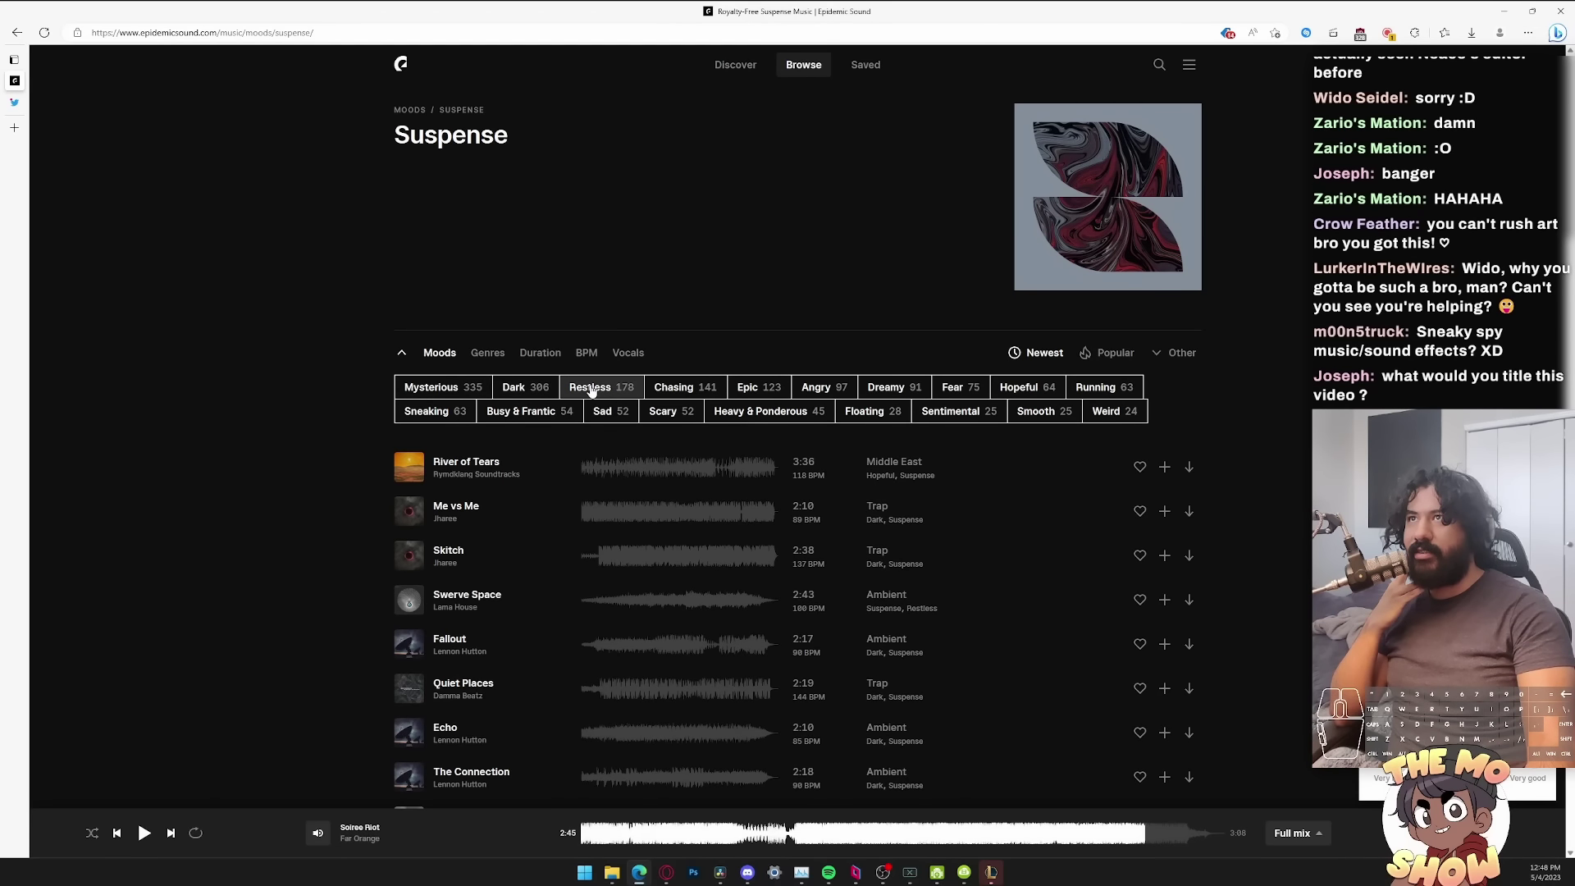
{"action": "left_click", "coordinate": [673, 388]}
{"action": "left_click", "coordinate": [603, 493]}
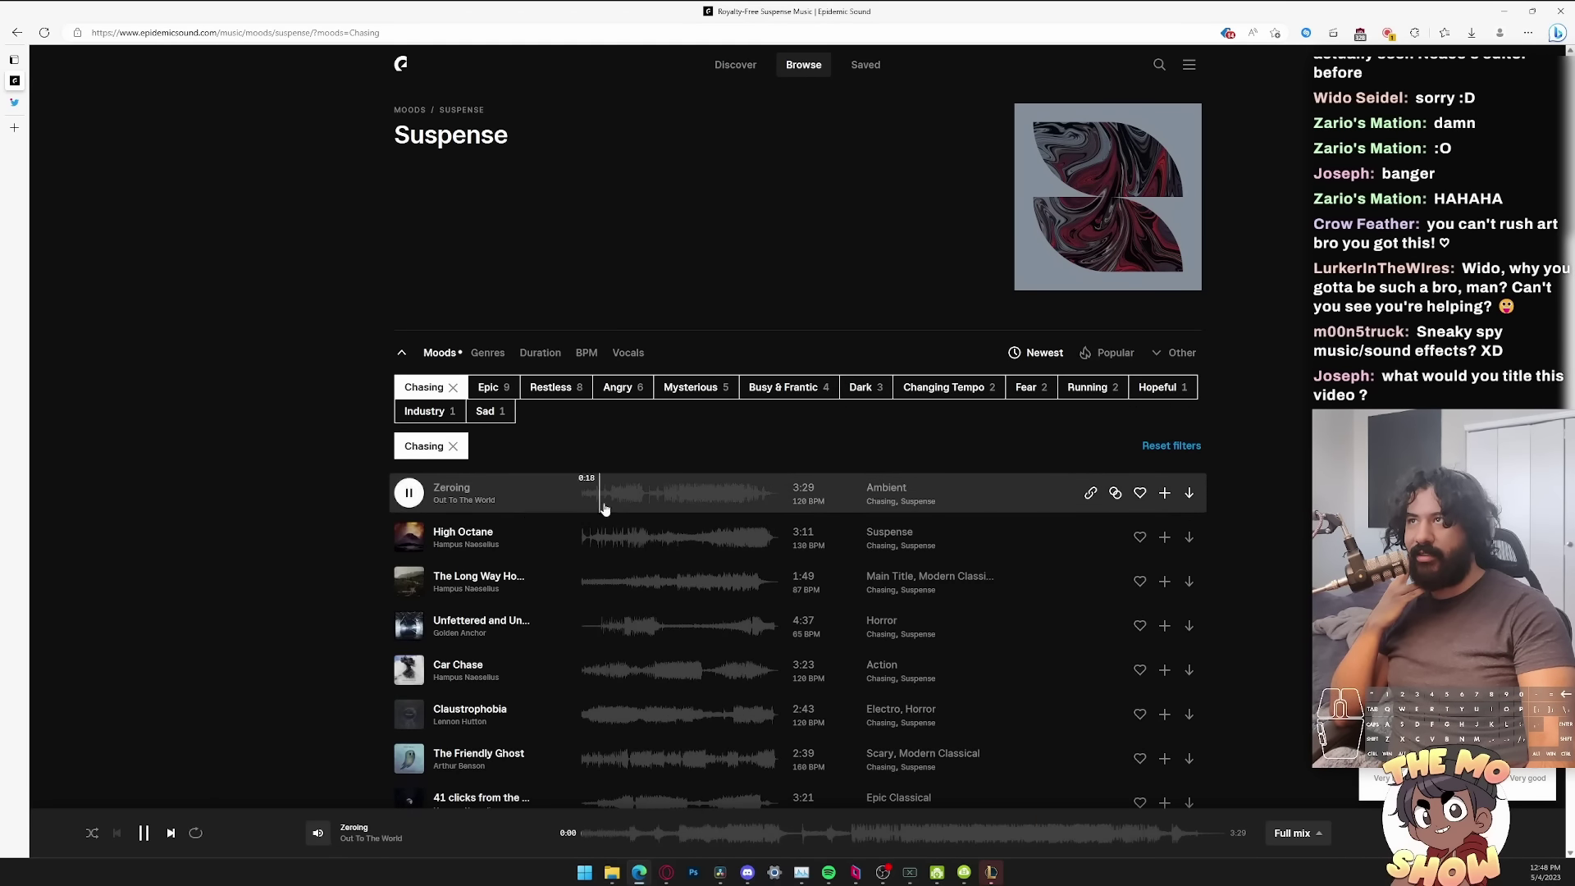
{"action": "left_click", "coordinate": [637, 499]}
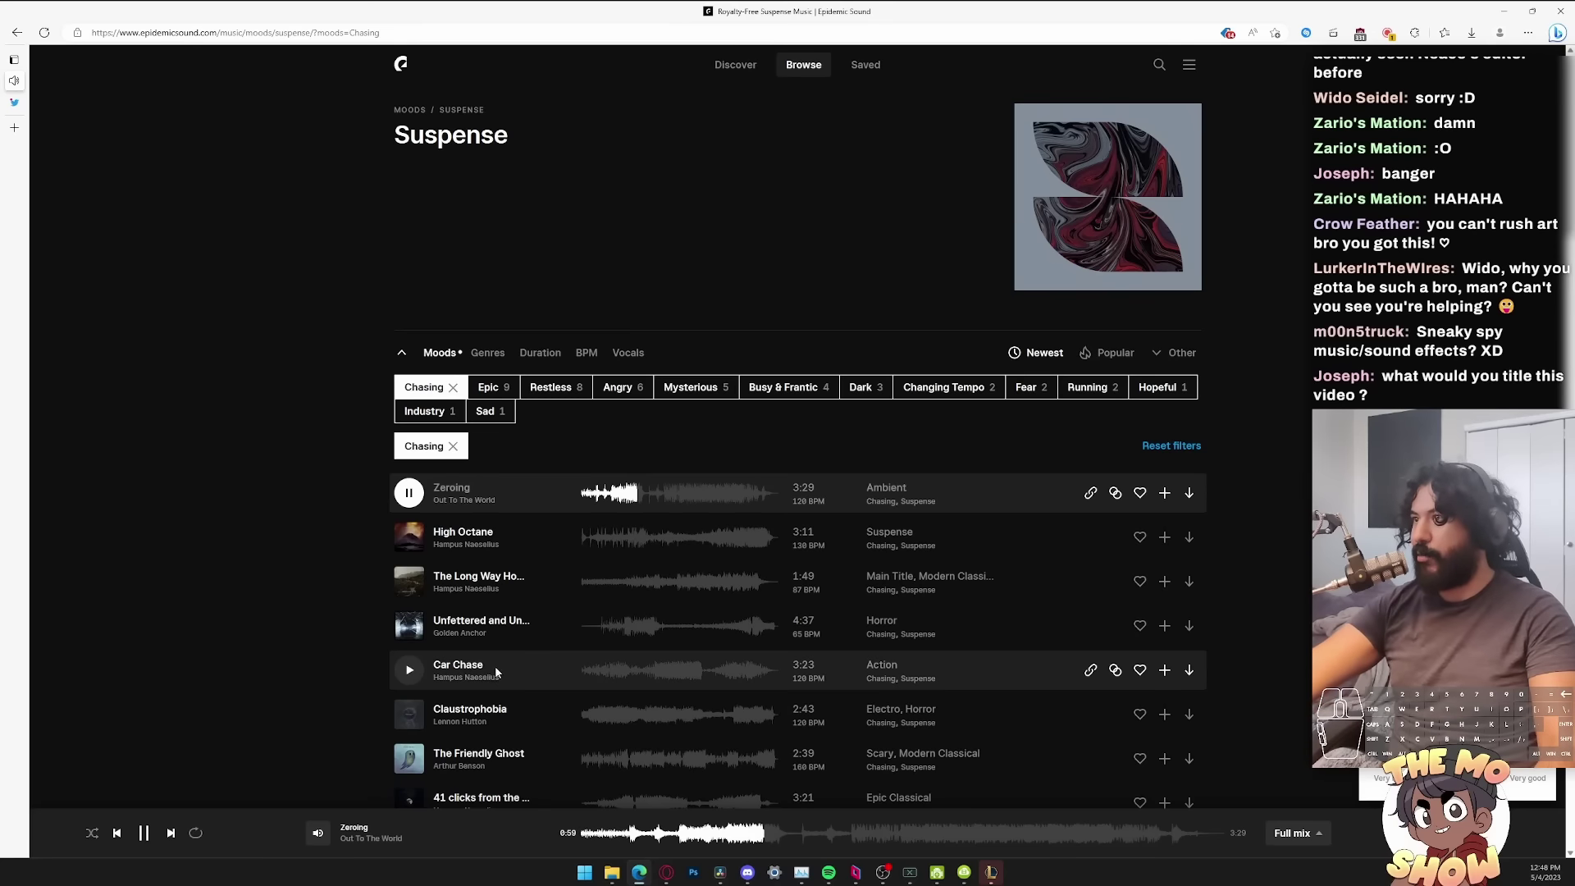
{"action": "left_click", "coordinate": [635, 541]}
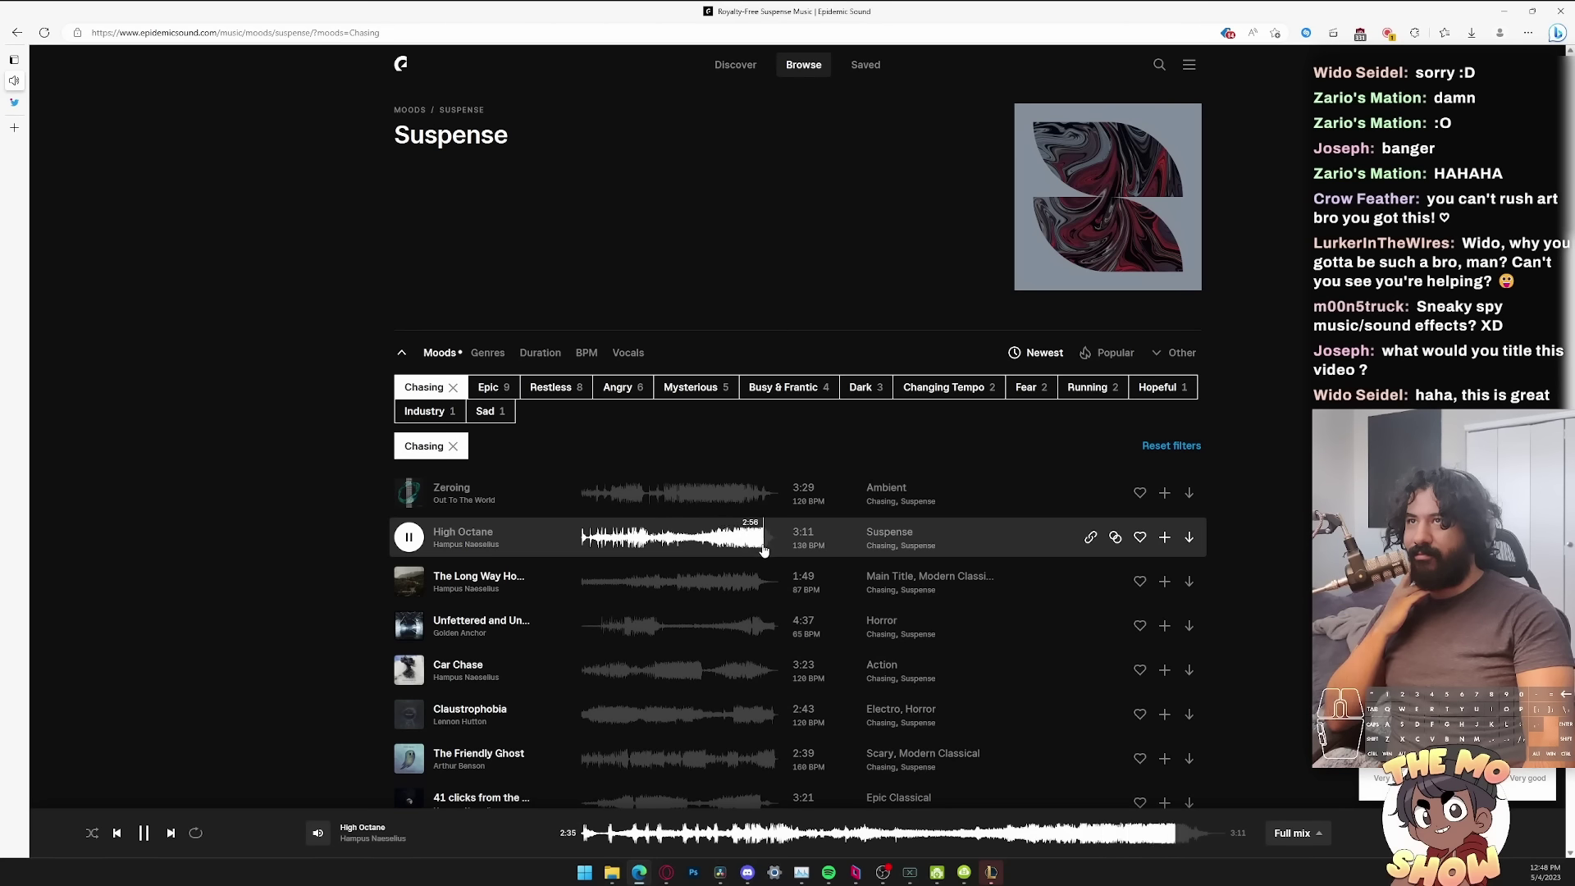
{"action": "left_click", "coordinate": [411, 538]}
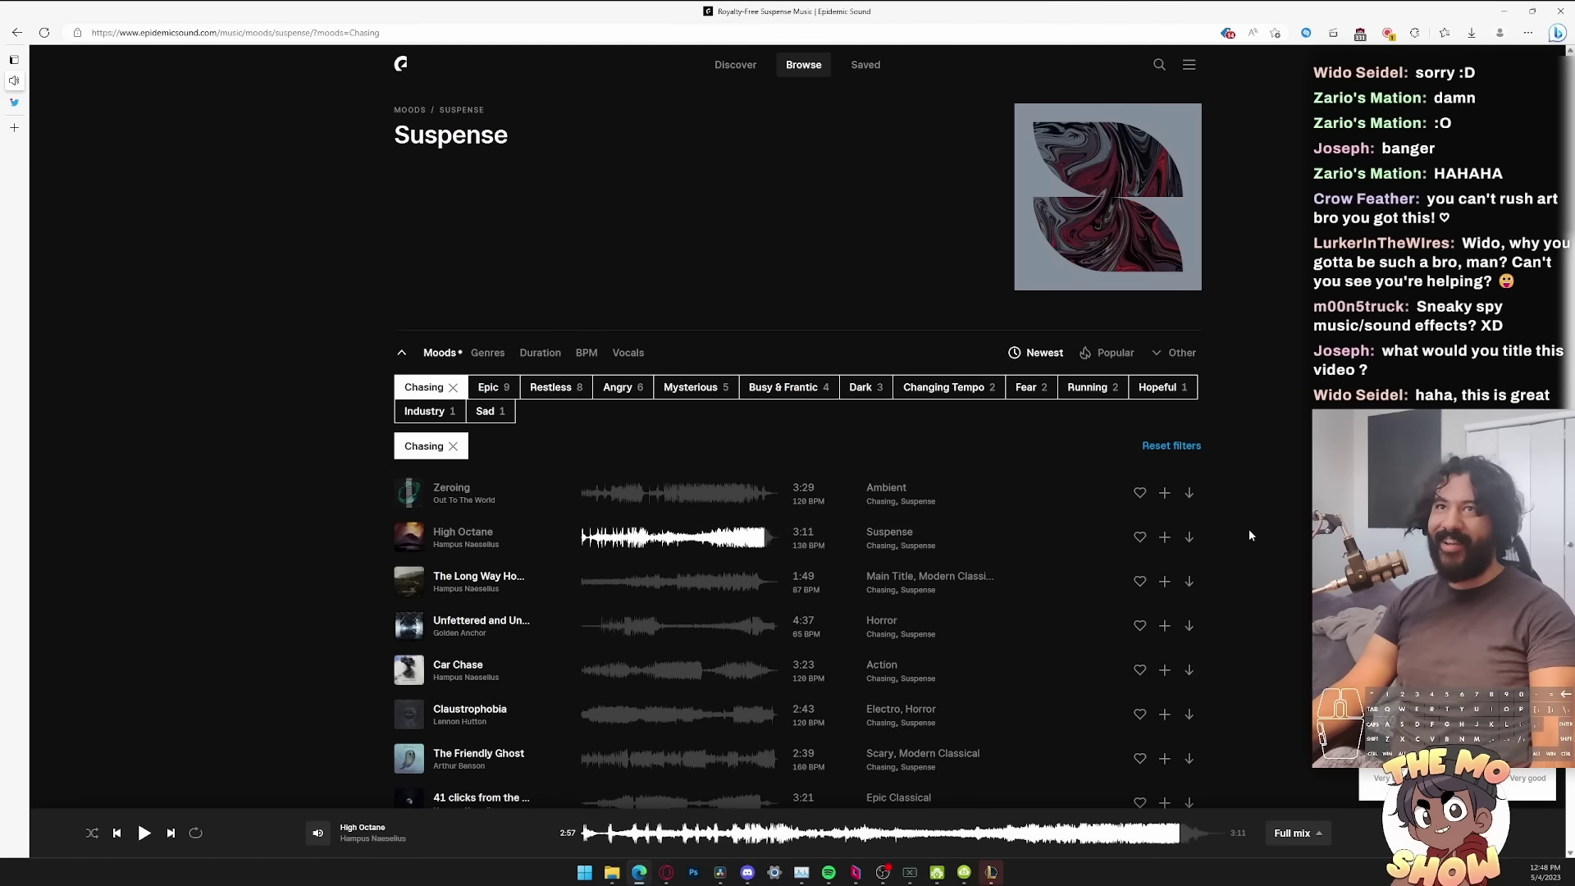
Step: Download High Octane as a full-mix MP3 and return to Resolve
{"action": "left_click", "coordinate": [1189, 538]}
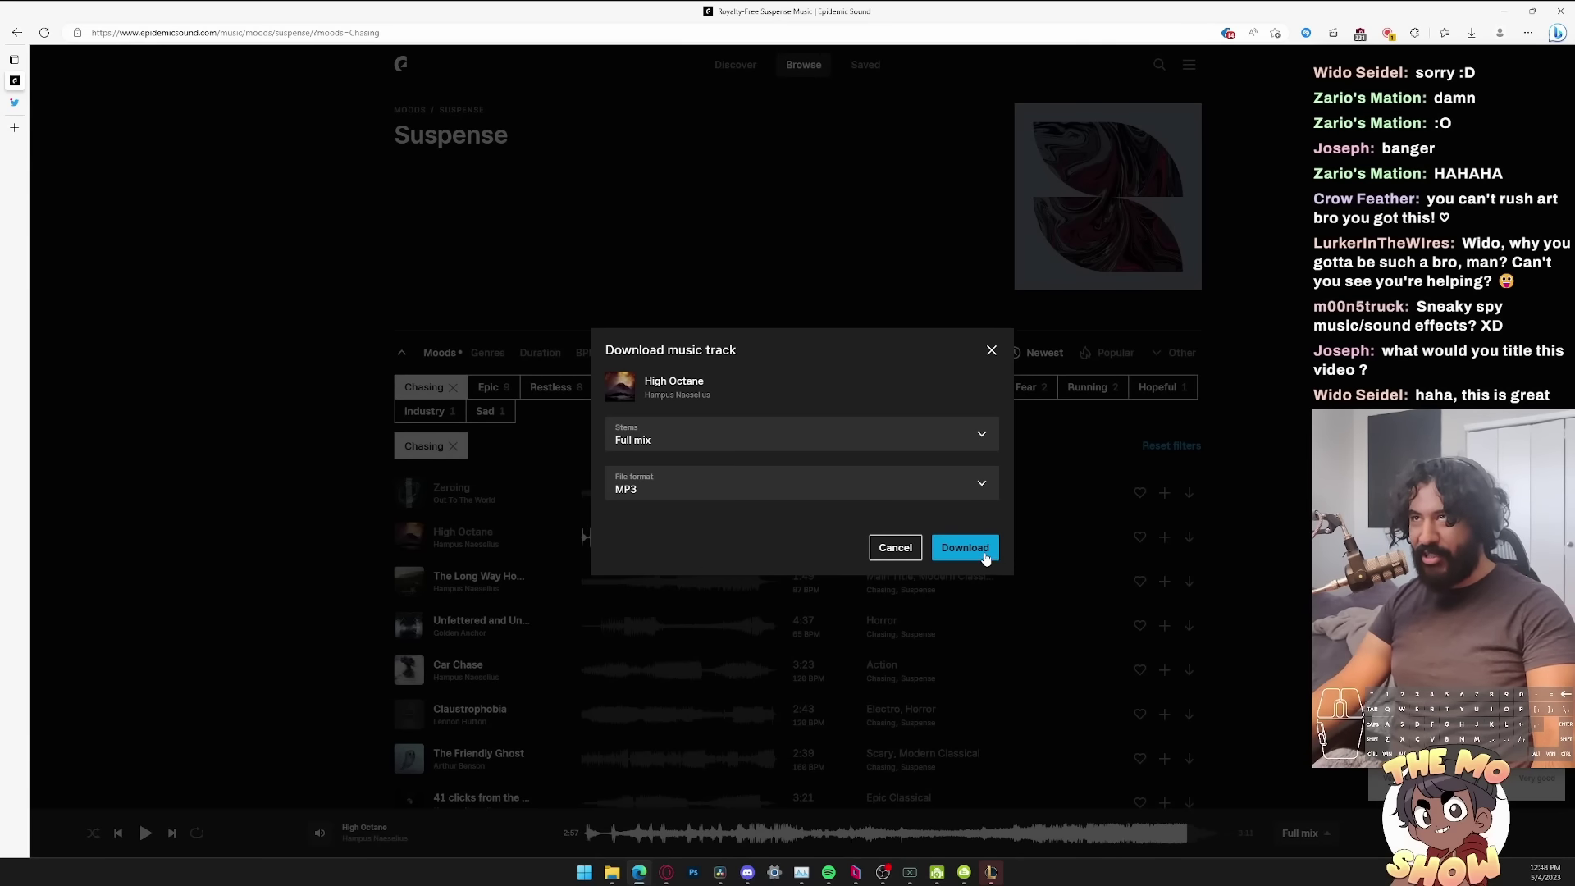
{"action": "left_click", "coordinate": [965, 548]}
{"action": "key", "text": "alt+Tab"}
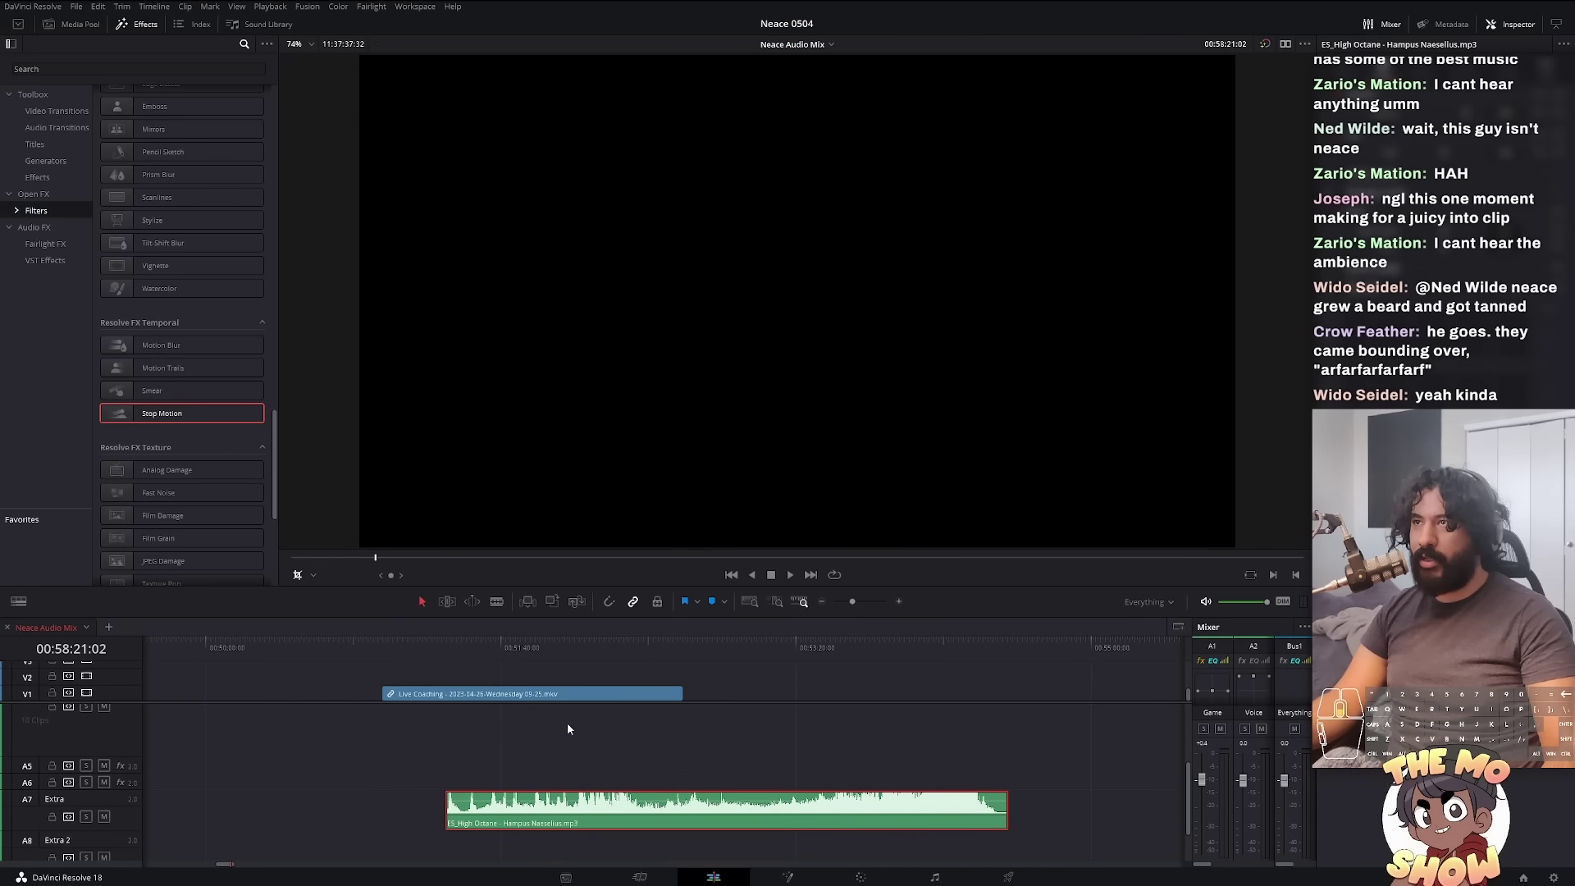
{"action": "scroll", "coordinate": [419, 594], "scroll_direction": "up", "scroll_amount": 3}
{"action": "scroll", "coordinate": [488, 707], "scroll_direction": "up", "scroll_amount": 3}
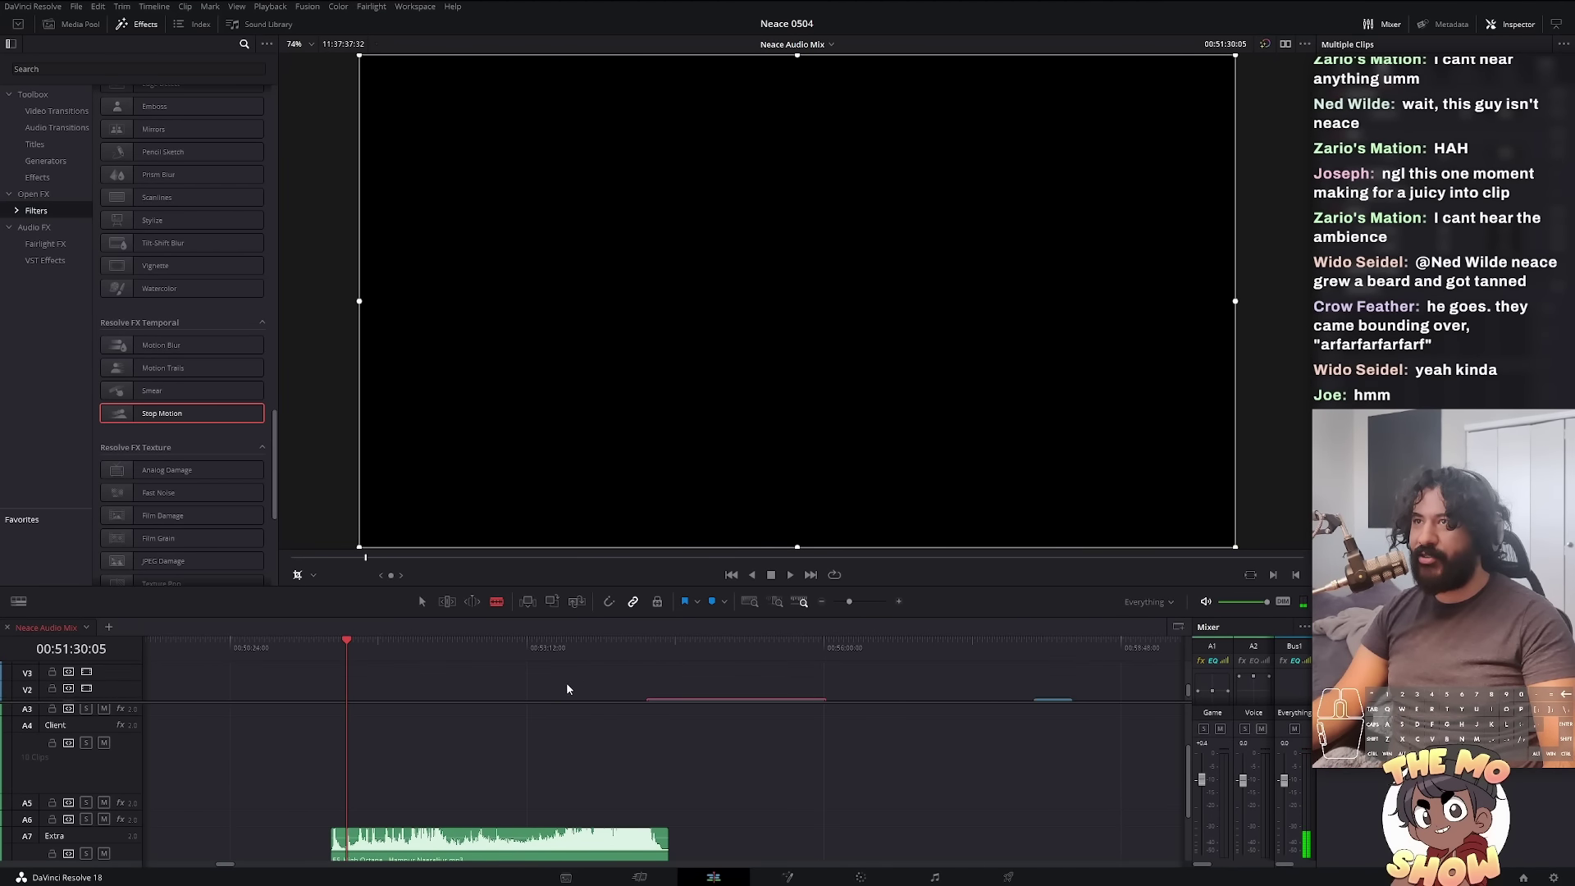
{"action": "scroll", "coordinate": [560, 696], "scroll_direction": "down", "scroll_amount": 3}
Step: Slide the gameplay clips left, split them at 00:45:03, delete the earlier footage, and play back
{"action": "left_click_drag", "start_coordinate": [606, 692], "coordinate": [367, 703]}
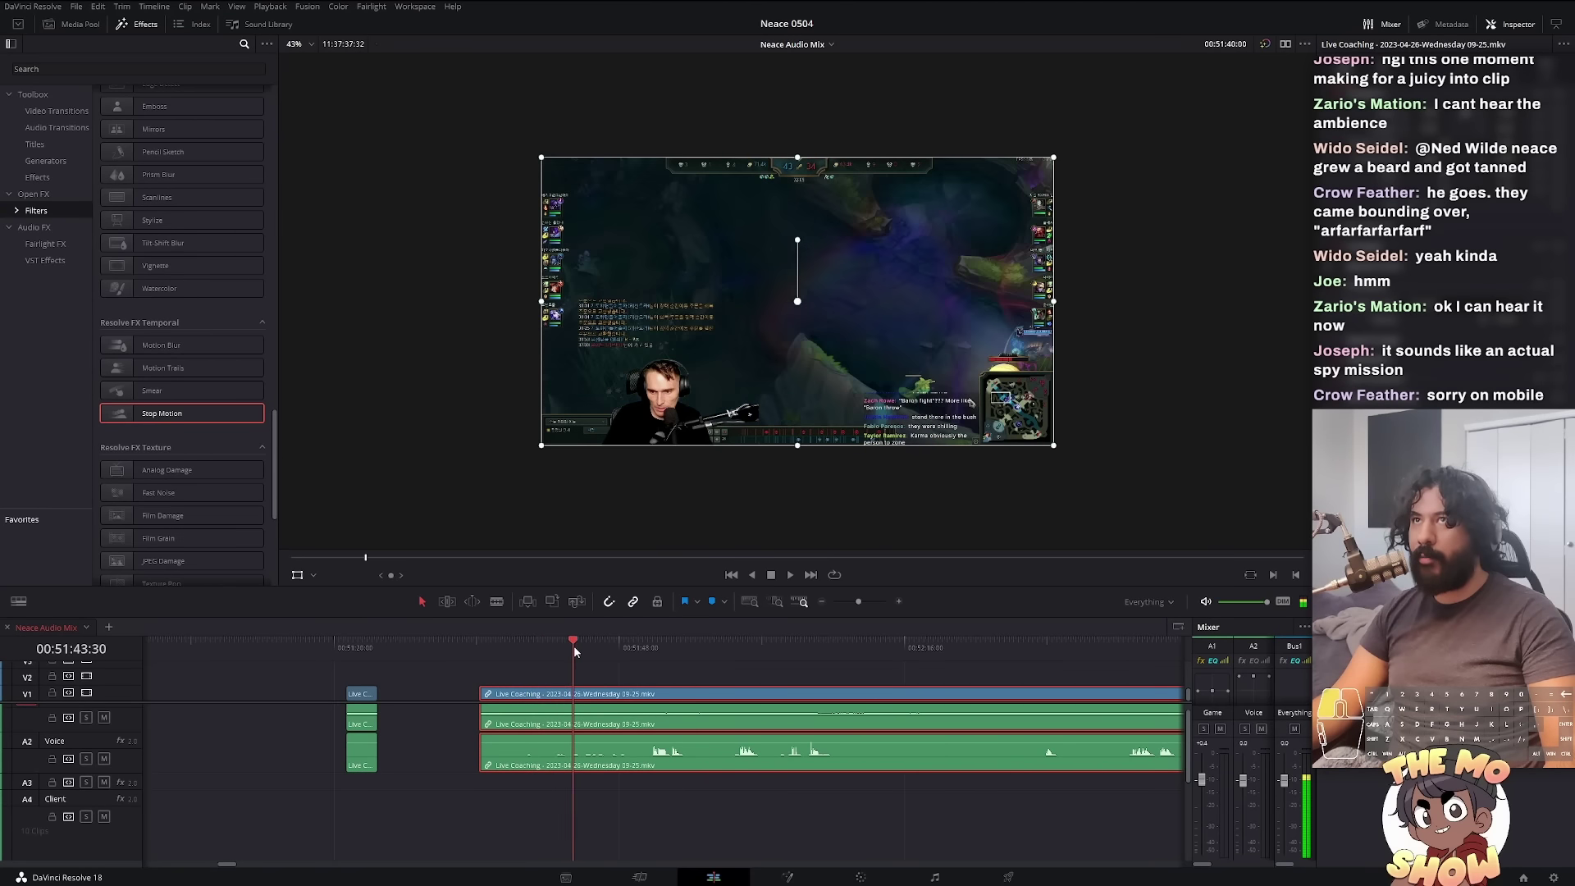
{"action": "scroll", "coordinate": [624, 701], "scroll_direction": "down", "scroll_amount": 3}
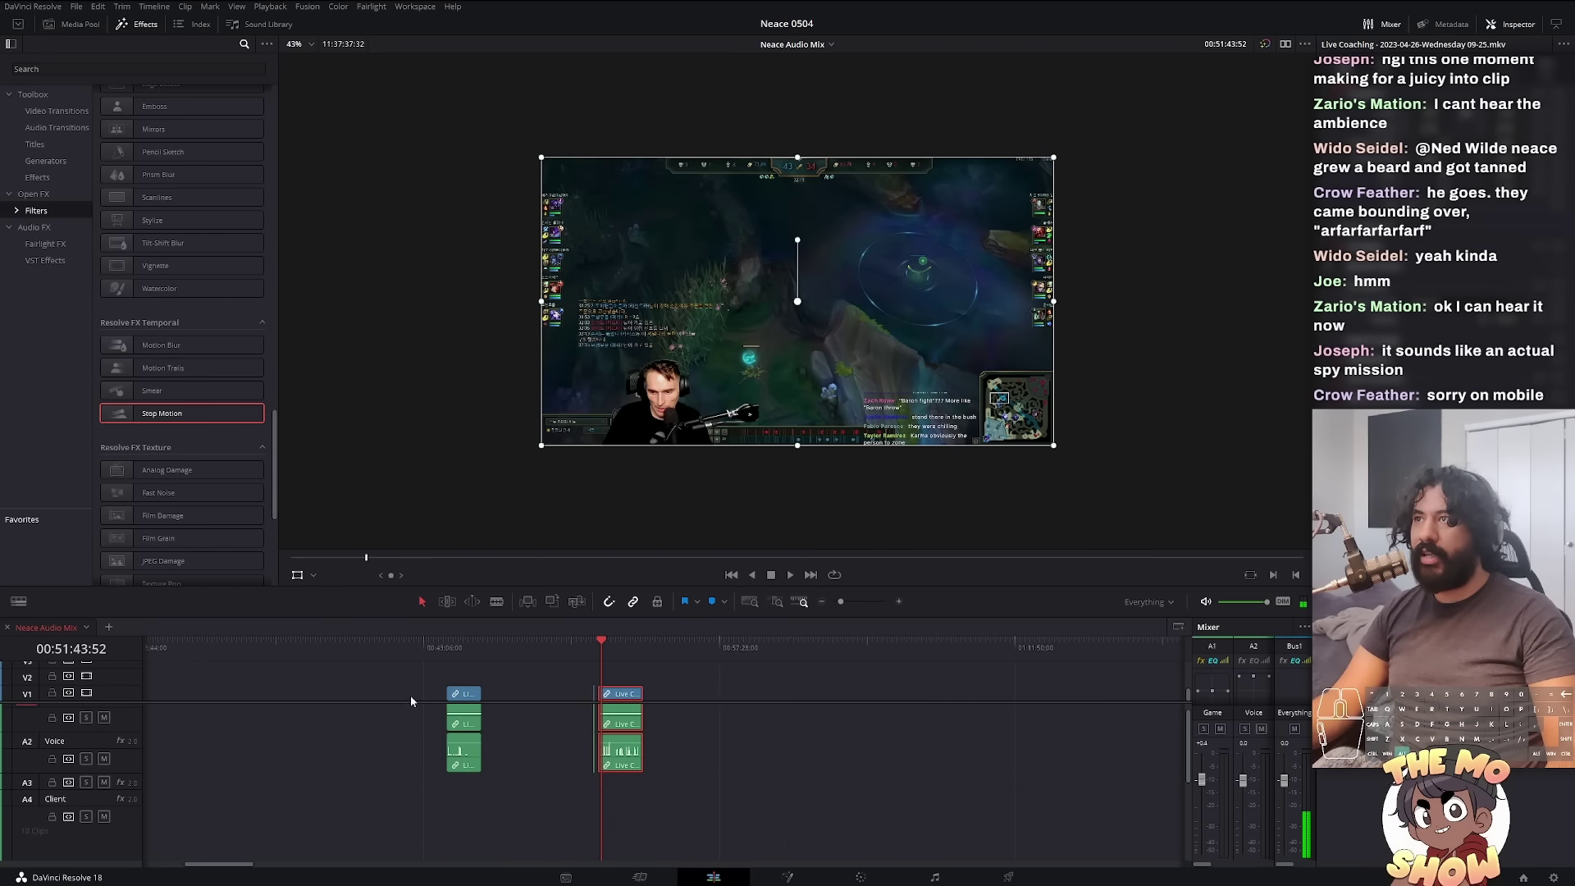
{"action": "scroll", "coordinate": [536, 683], "scroll_direction": "up", "scroll_amount": 3}
{"action": "left_click", "coordinate": [569, 643]}
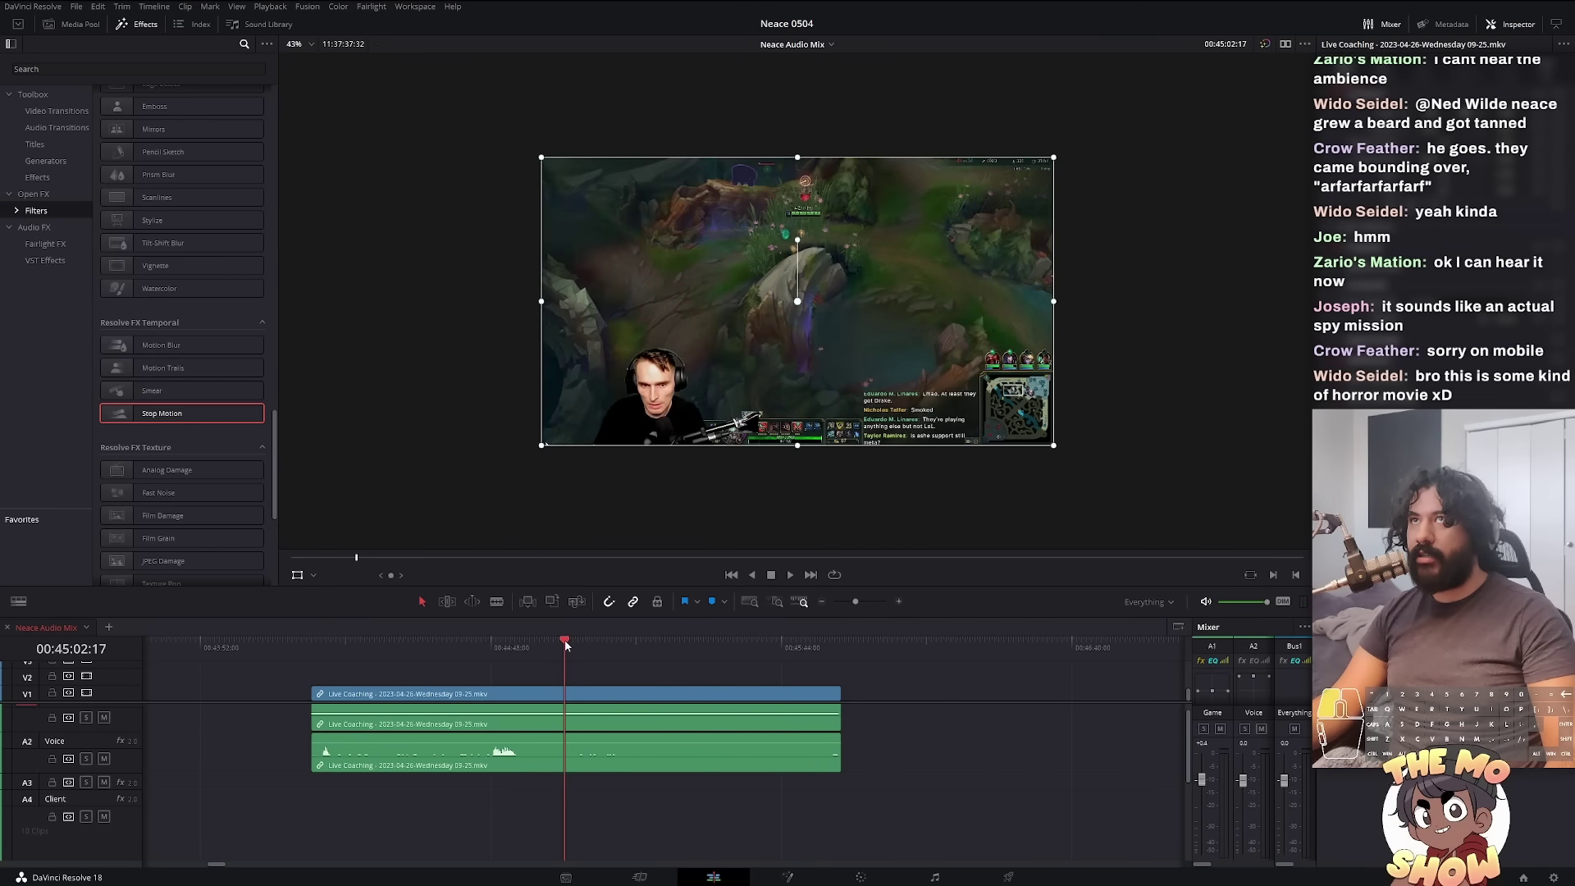
{"action": "key", "text": "b"}
{"action": "left_click", "coordinate": [572, 694]}
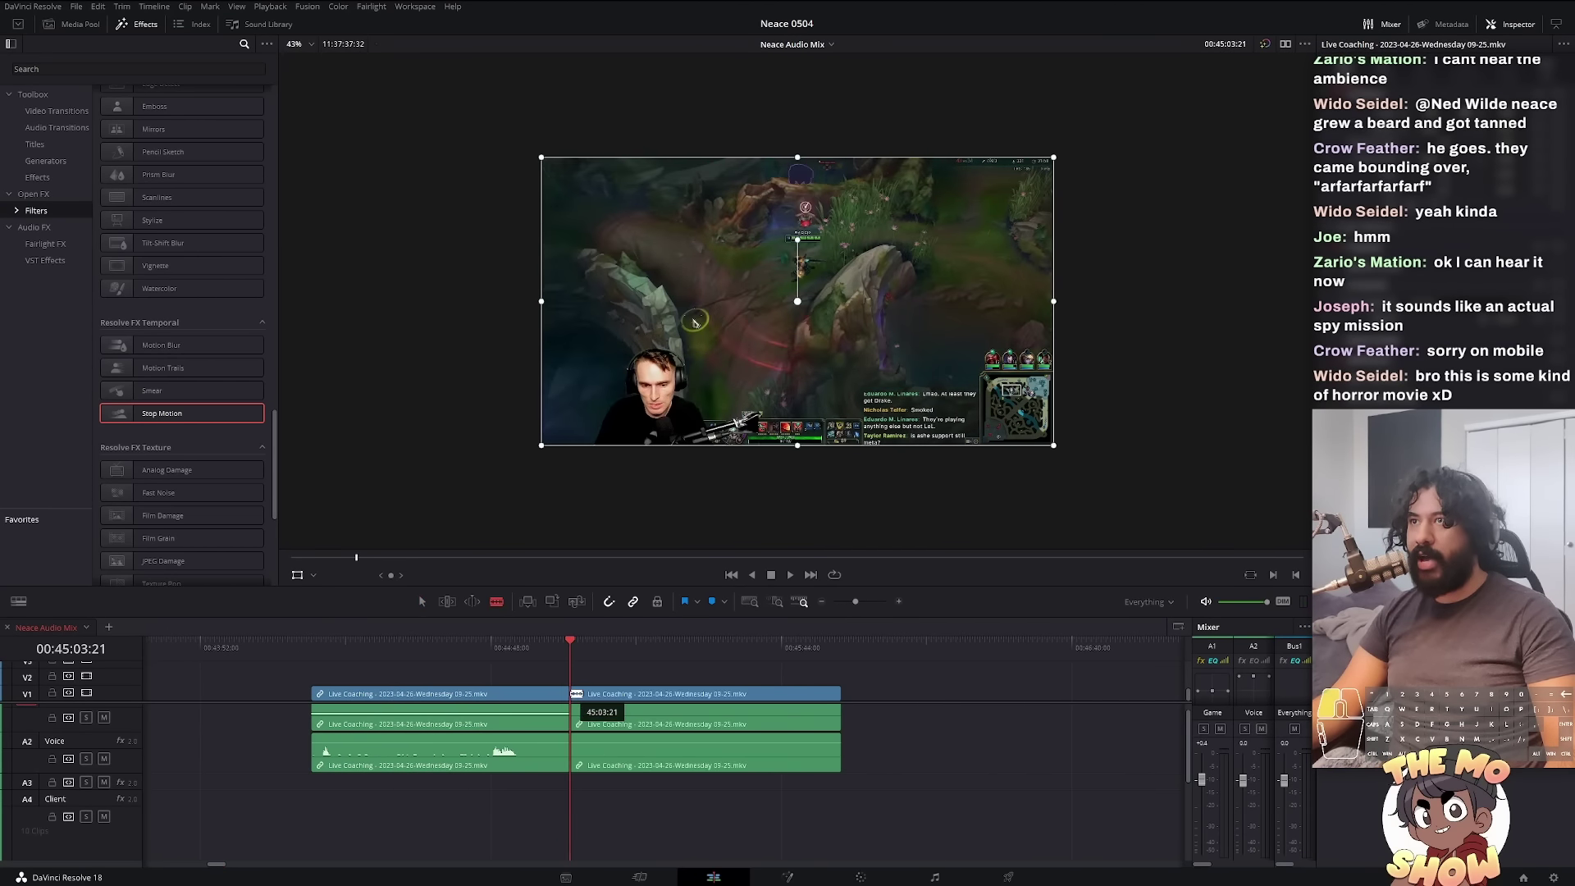
{"action": "key", "text": "BackSpace"}
{"action": "key", "text": "ctrl+z"}
{"action": "key", "text": "space"}
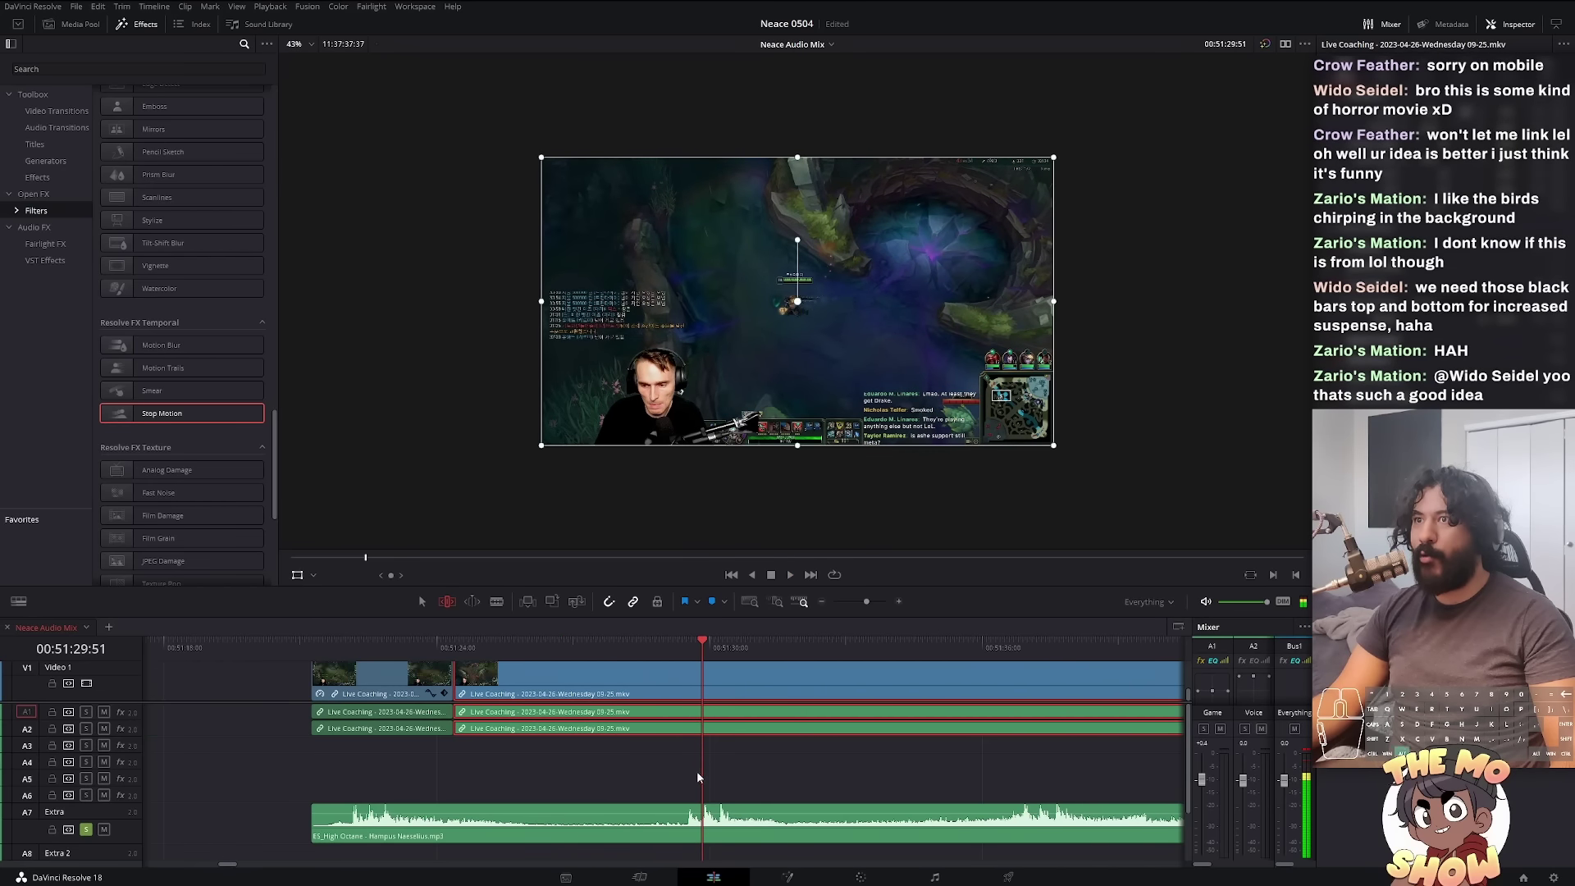
{"action": "scroll", "coordinate": [698, 778], "scroll_direction": "up", "scroll_amount": 3}
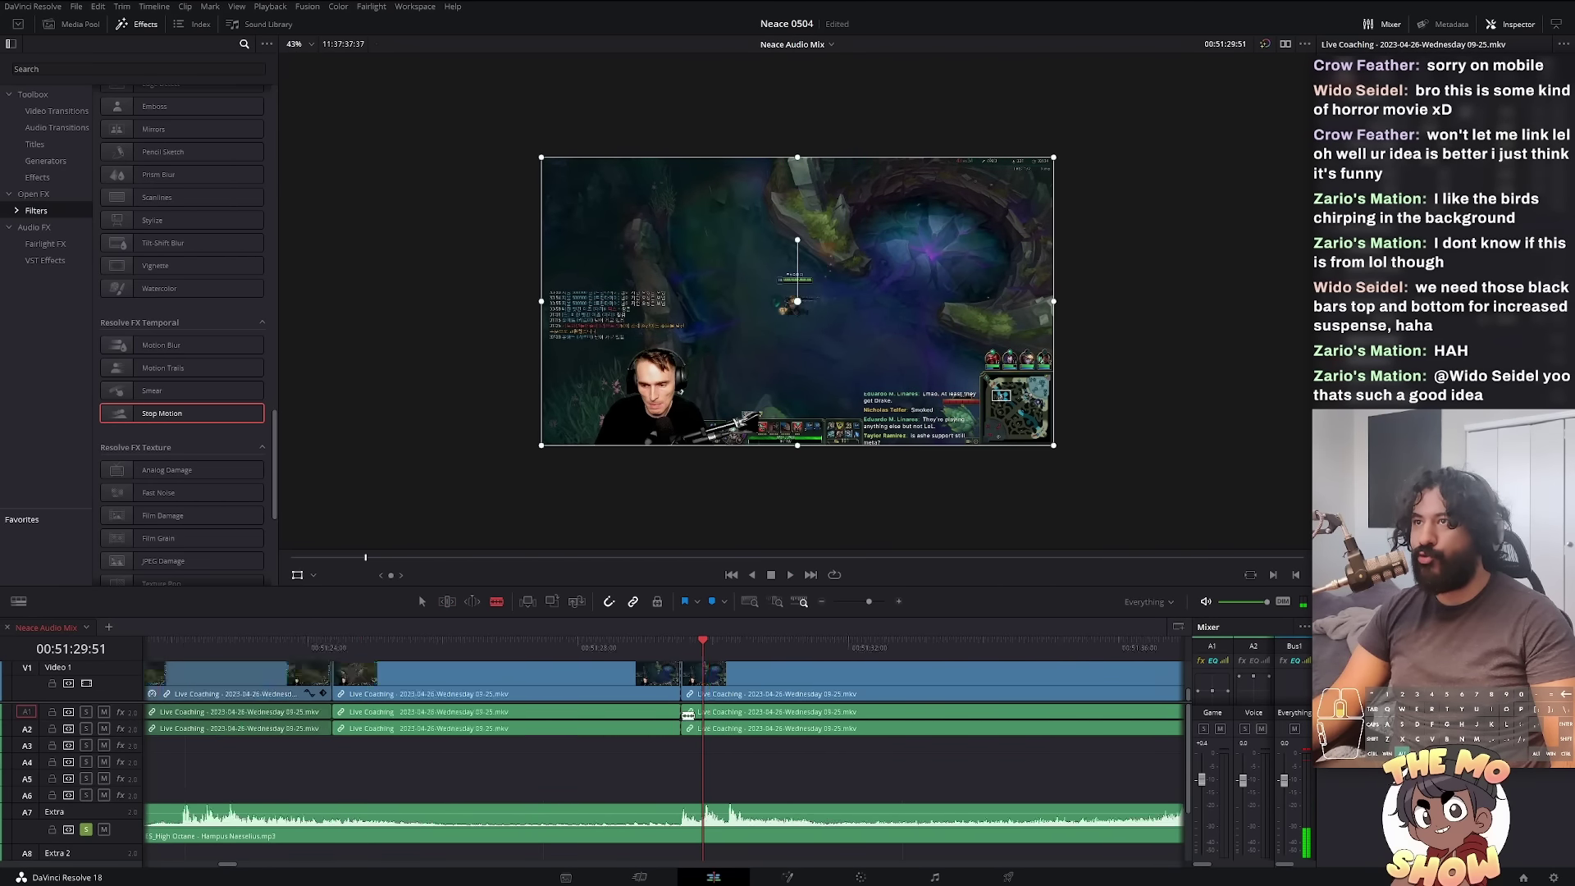
{"action": "scroll", "coordinate": [688, 718], "scroll_direction": "down", "scroll_amount": 5}
{"action": "scroll", "coordinate": [492, 718], "scroll_direction": "down", "scroll_amount": 3}
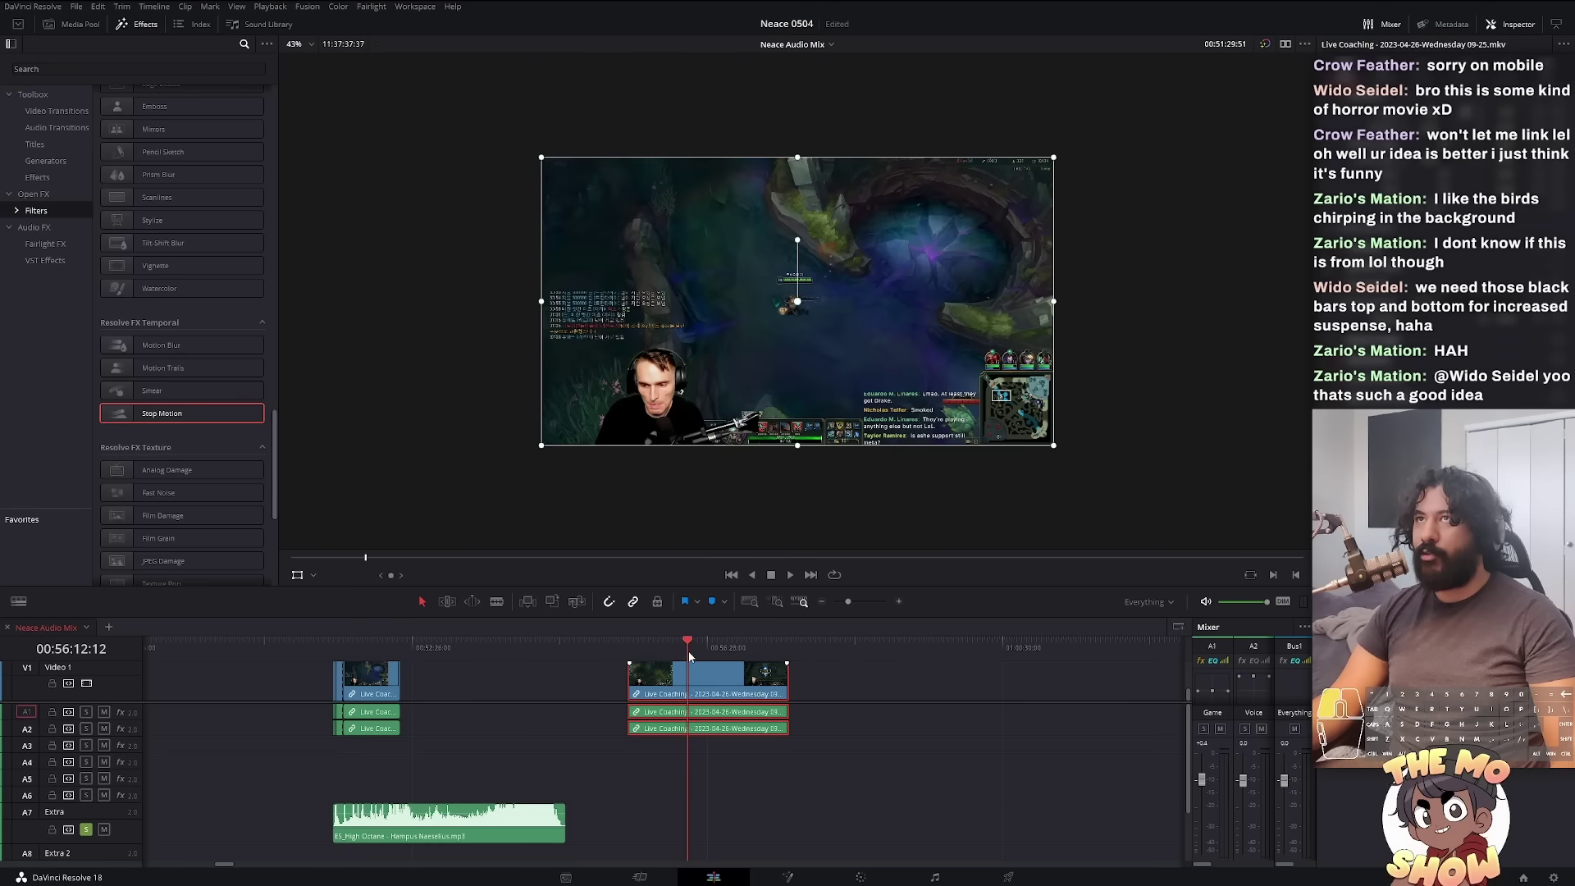
Step: Enlarge the cold-open gameplay shot in the viewer as a zoom and replay it
{"action": "left_click", "coordinate": [688, 646]}
{"action": "scroll", "coordinate": [711, 689], "scroll_direction": "up", "scroll_amount": 3}
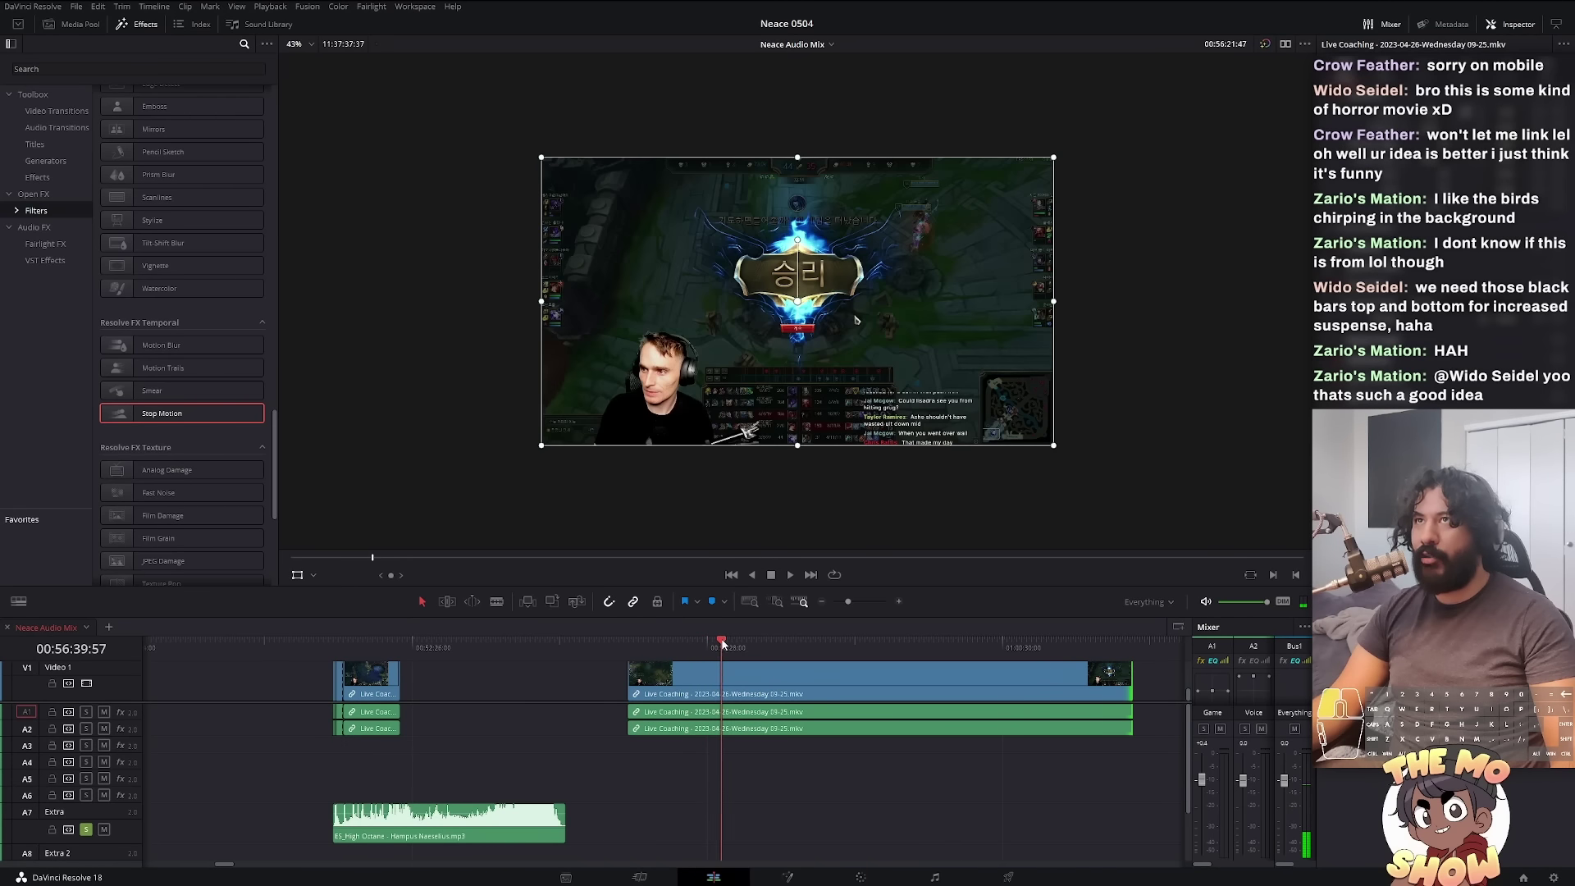
{"action": "scroll", "coordinate": [716, 681], "scroll_direction": "up", "scroll_amount": 3}
{"action": "key", "text": "ctrl+z"}
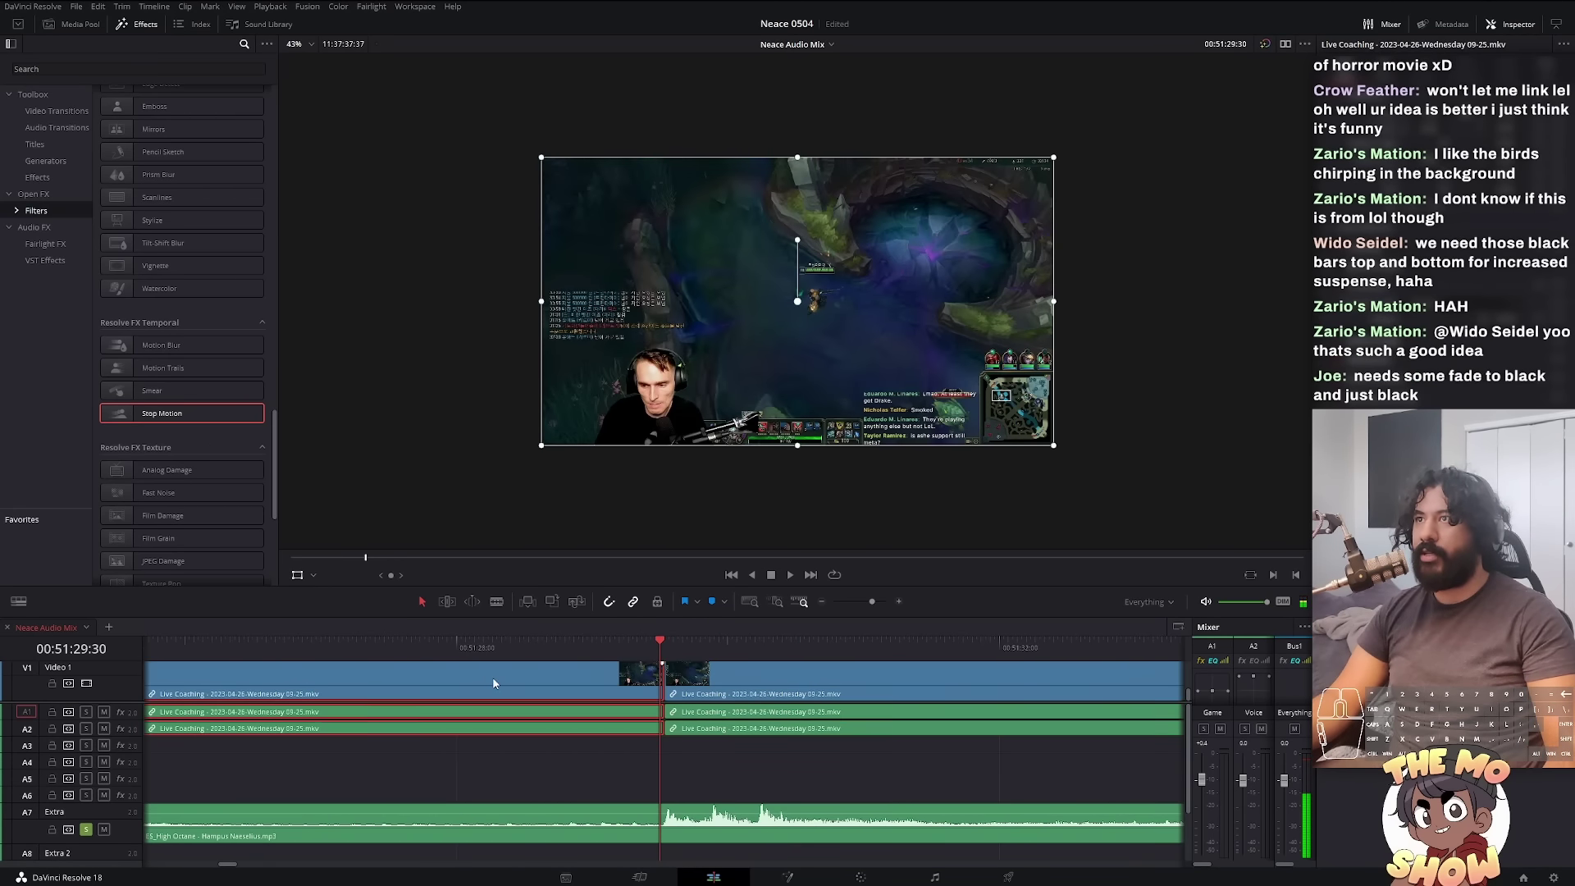
{"action": "scroll", "coordinate": [489, 676], "scroll_direction": "up", "scroll_amount": 3}
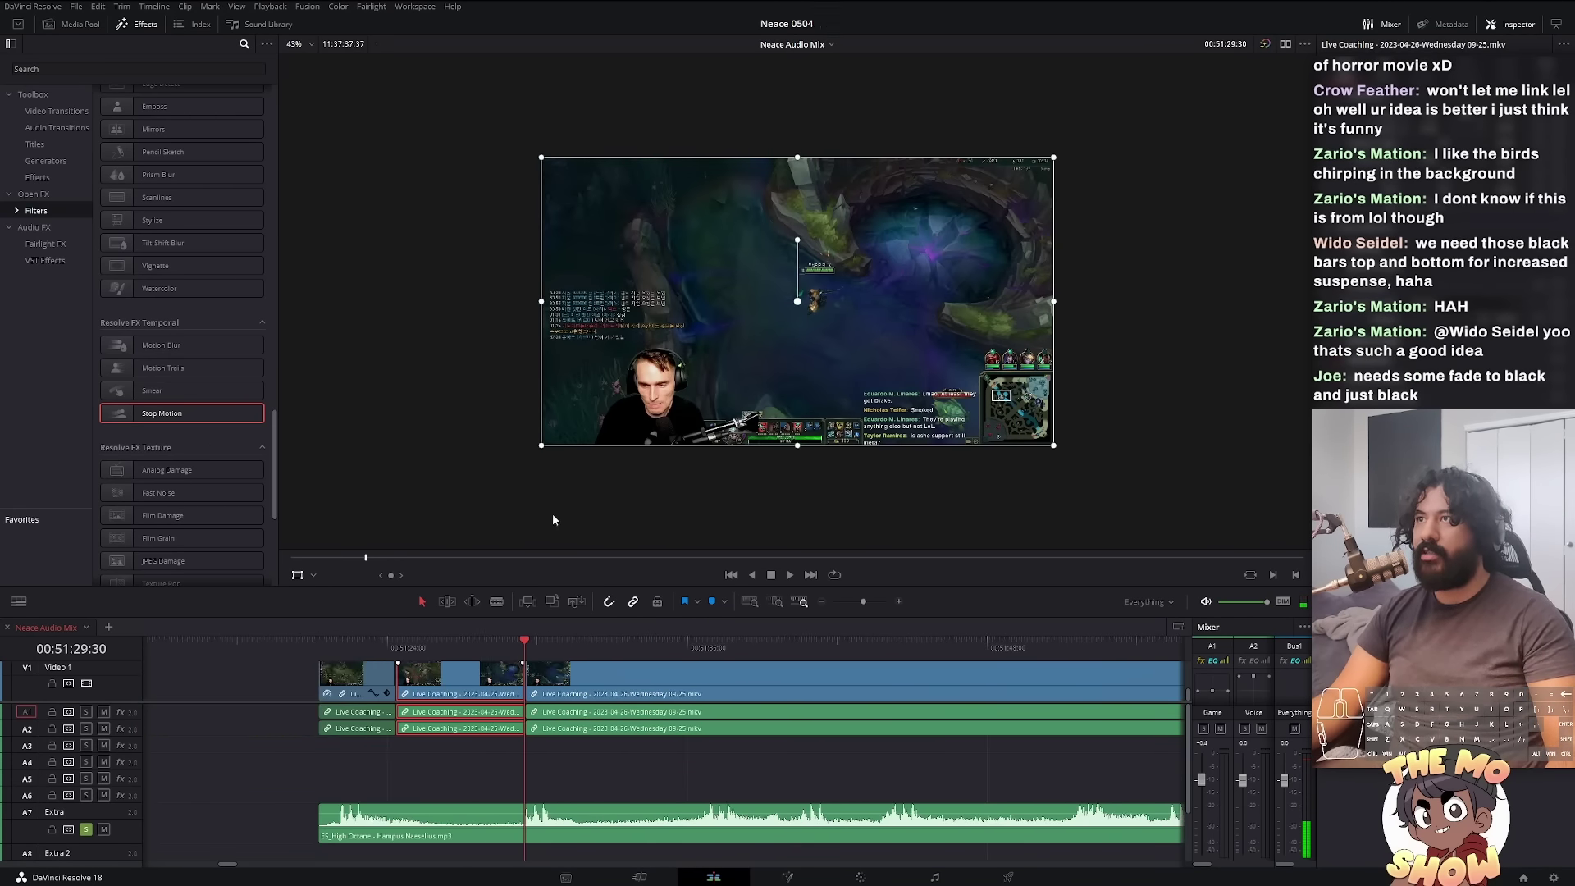
{"action": "left_click_drag", "start_coordinate": [544, 452], "coordinate": [419, 546]}
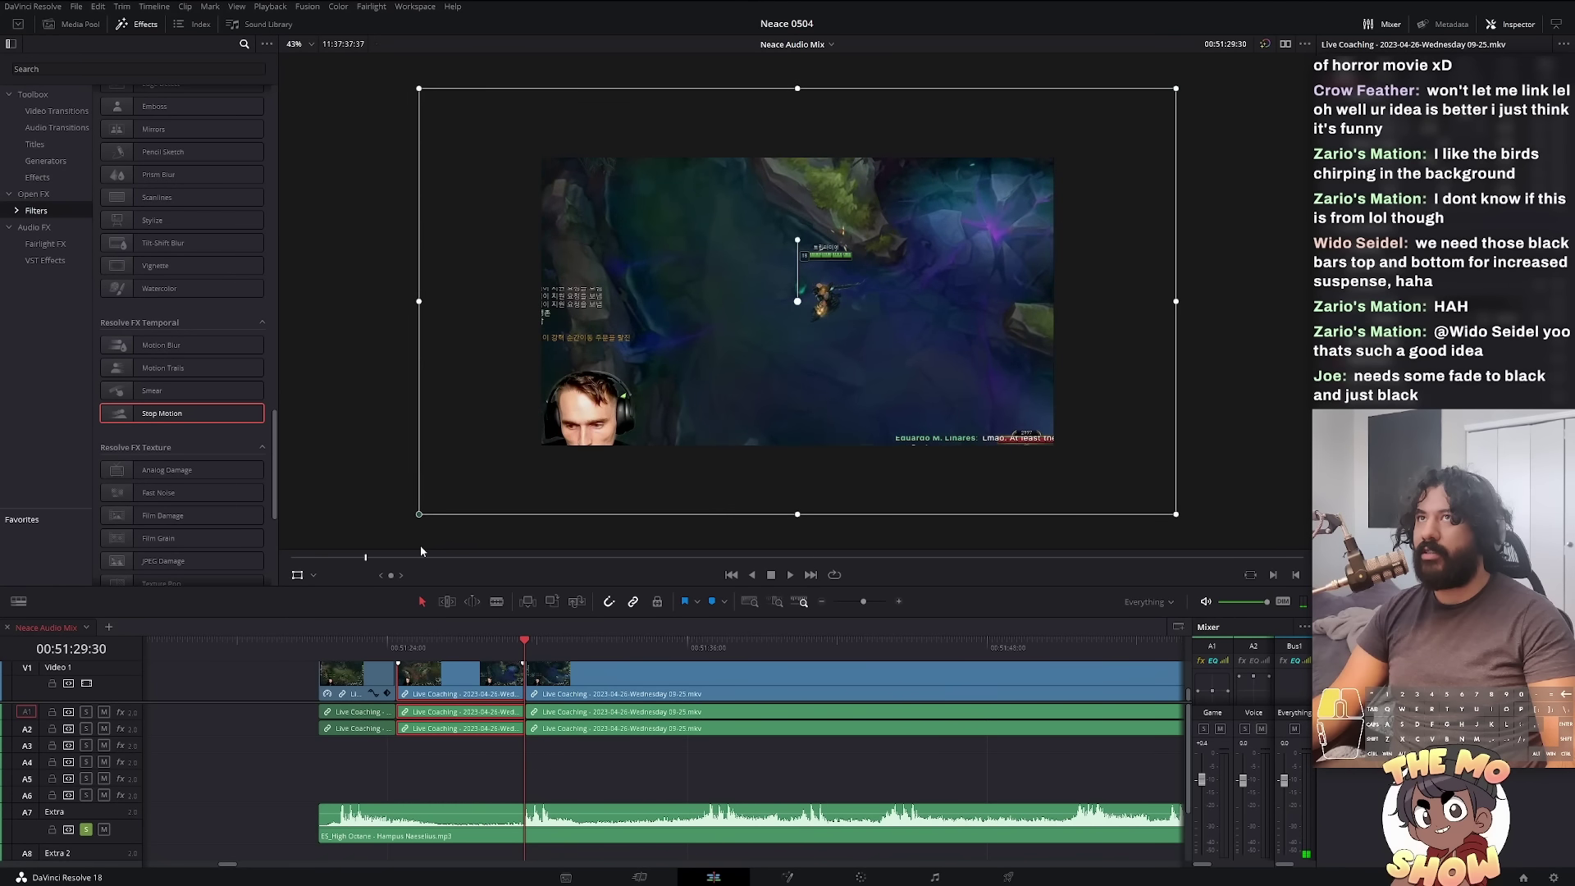
{"action": "scroll", "coordinate": [718, 676], "scroll_direction": "up", "scroll_amount": 3}
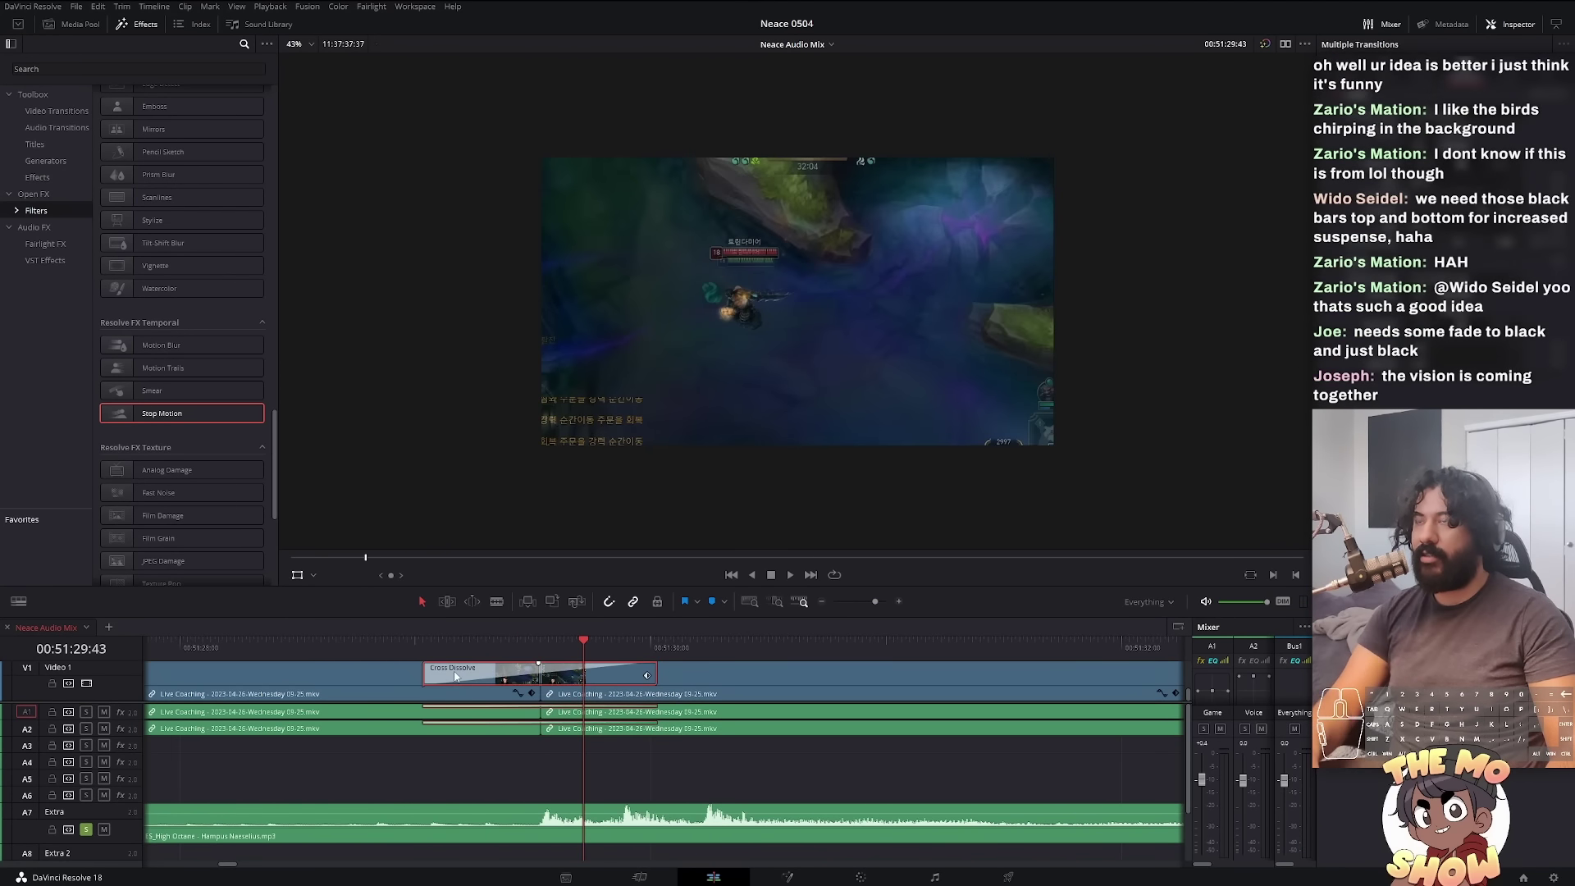
{"action": "left_click", "coordinate": [396, 643]}
{"action": "key", "text": "space"}
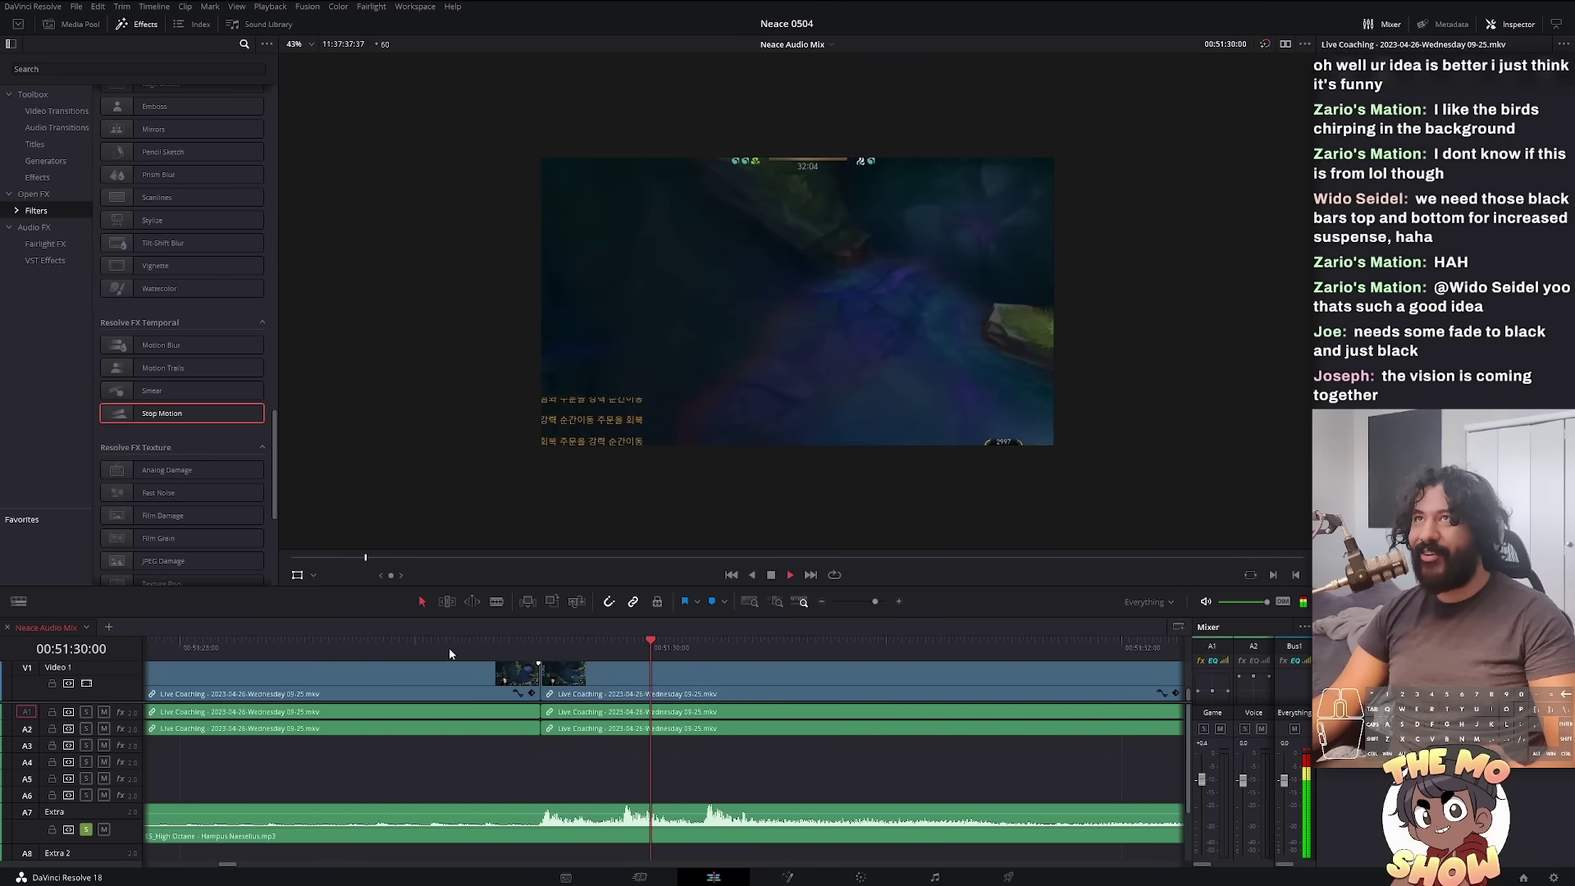
{"action": "key", "text": "space"}
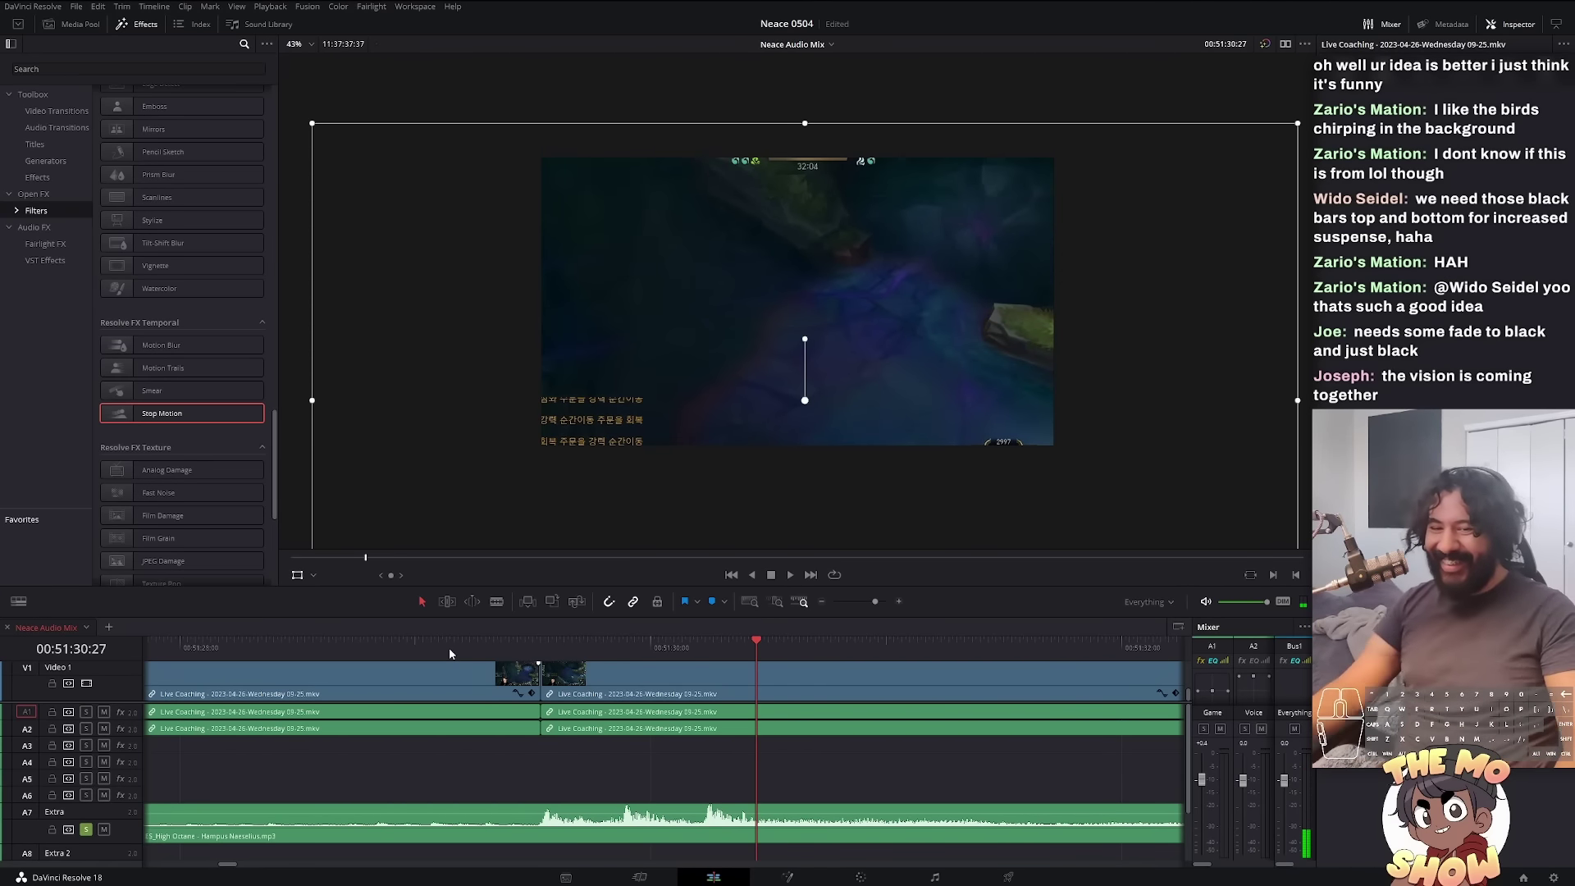
{"action": "scroll", "coordinate": [726, 747], "scroll_direction": "down", "scroll_amount": 3}
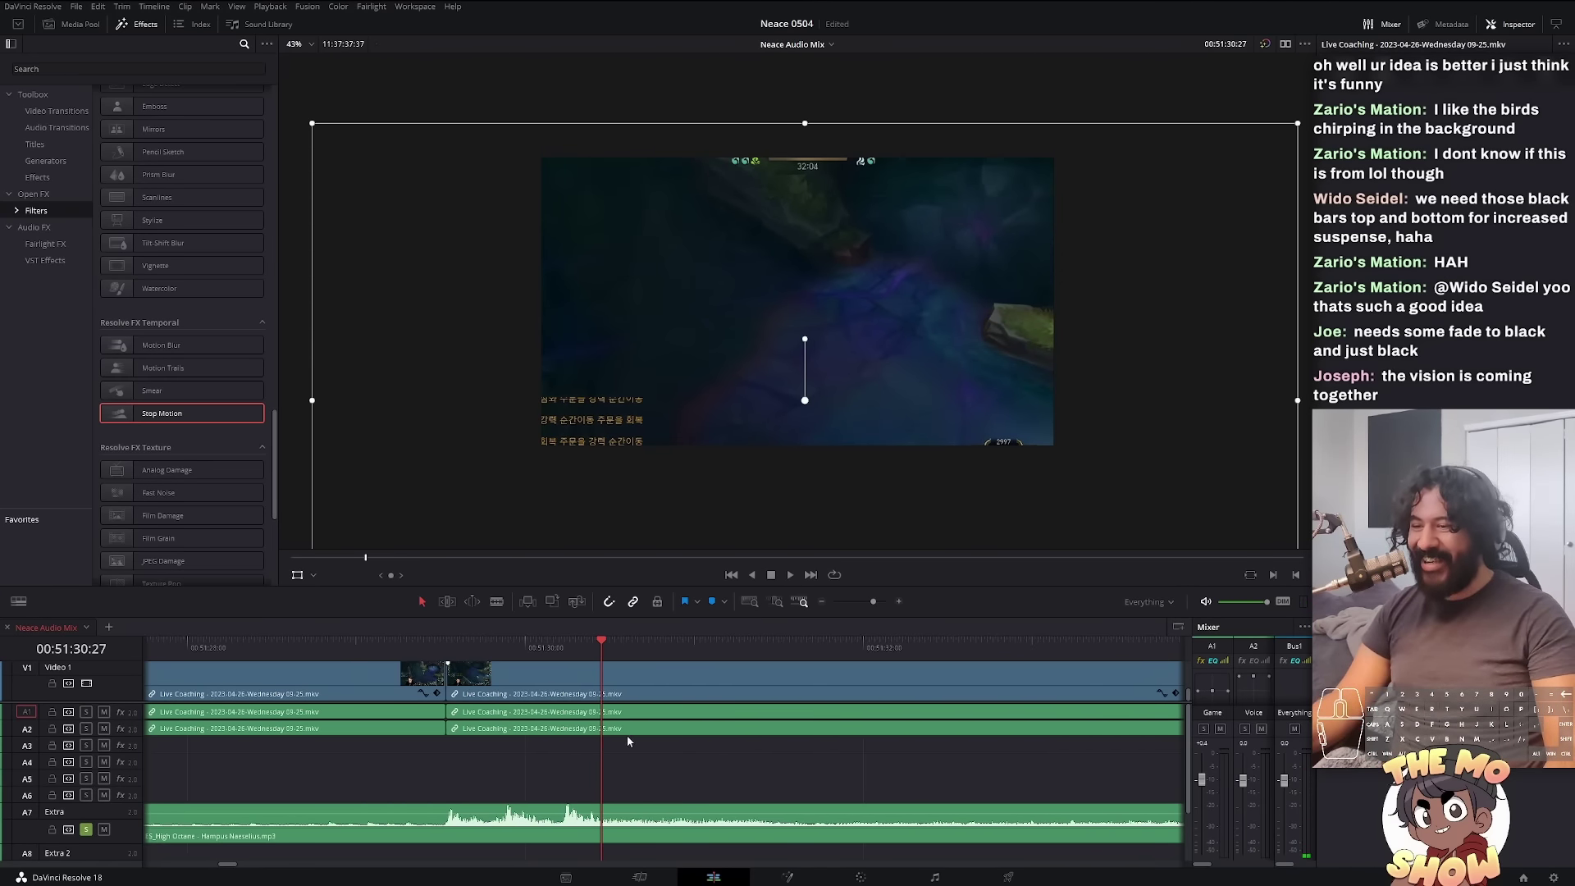
{"action": "left_click", "coordinate": [476, 645]}
{"action": "key", "text": "space"}
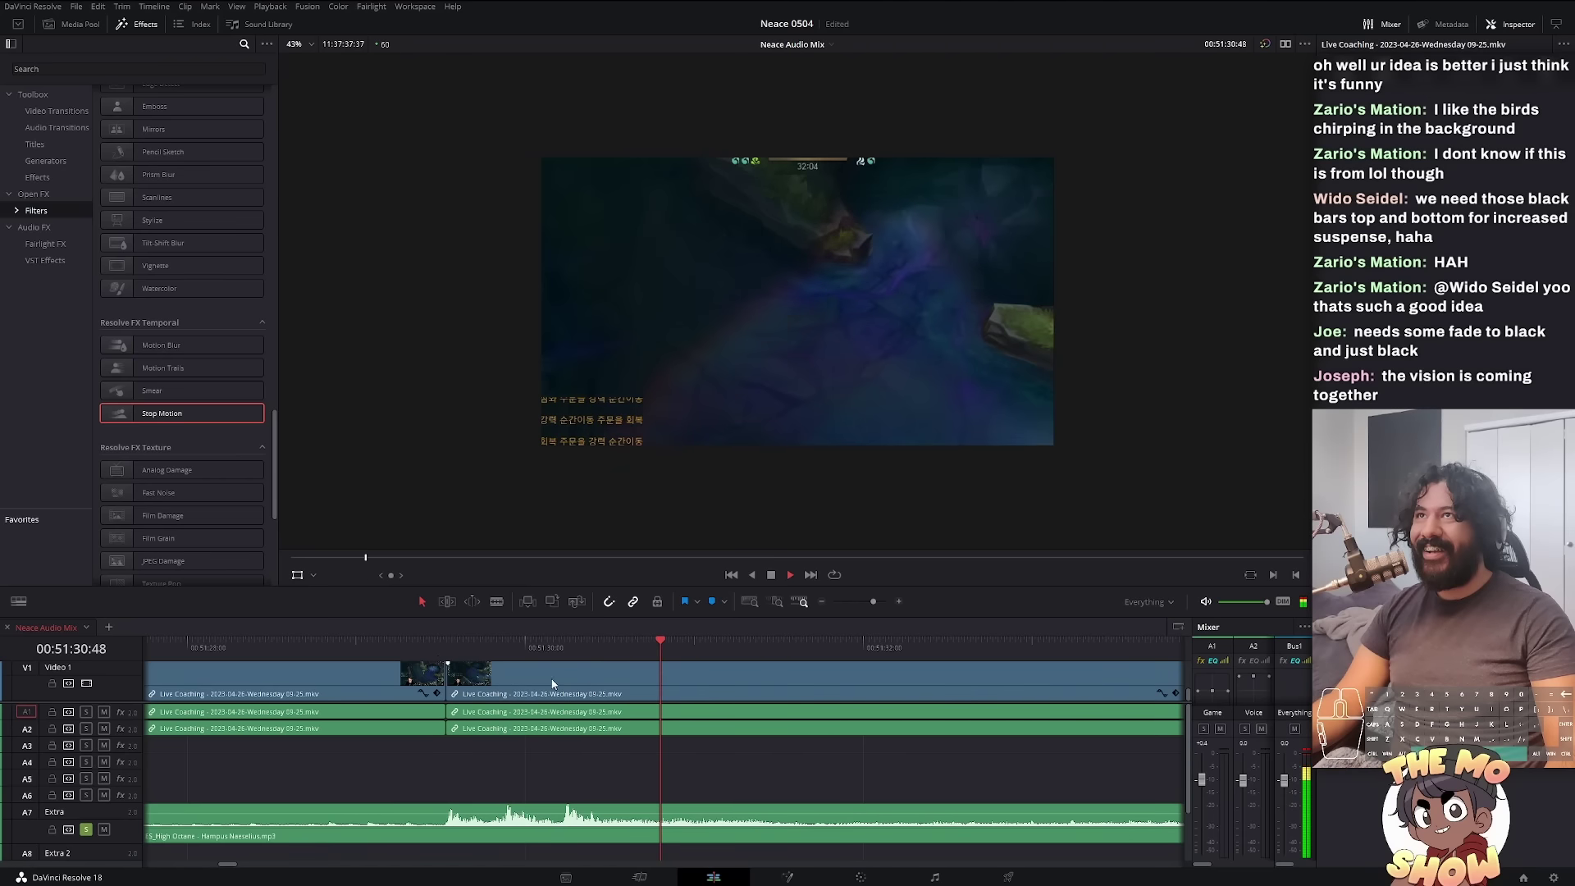
Step: Park the playhead at 00:51:37:26 and slide the next gameplay clip left to close the gap
{"action": "left_click", "coordinate": [719, 689]}
{"action": "scroll", "coordinate": [657, 681], "scroll_direction": "up", "scroll_amount": 1}
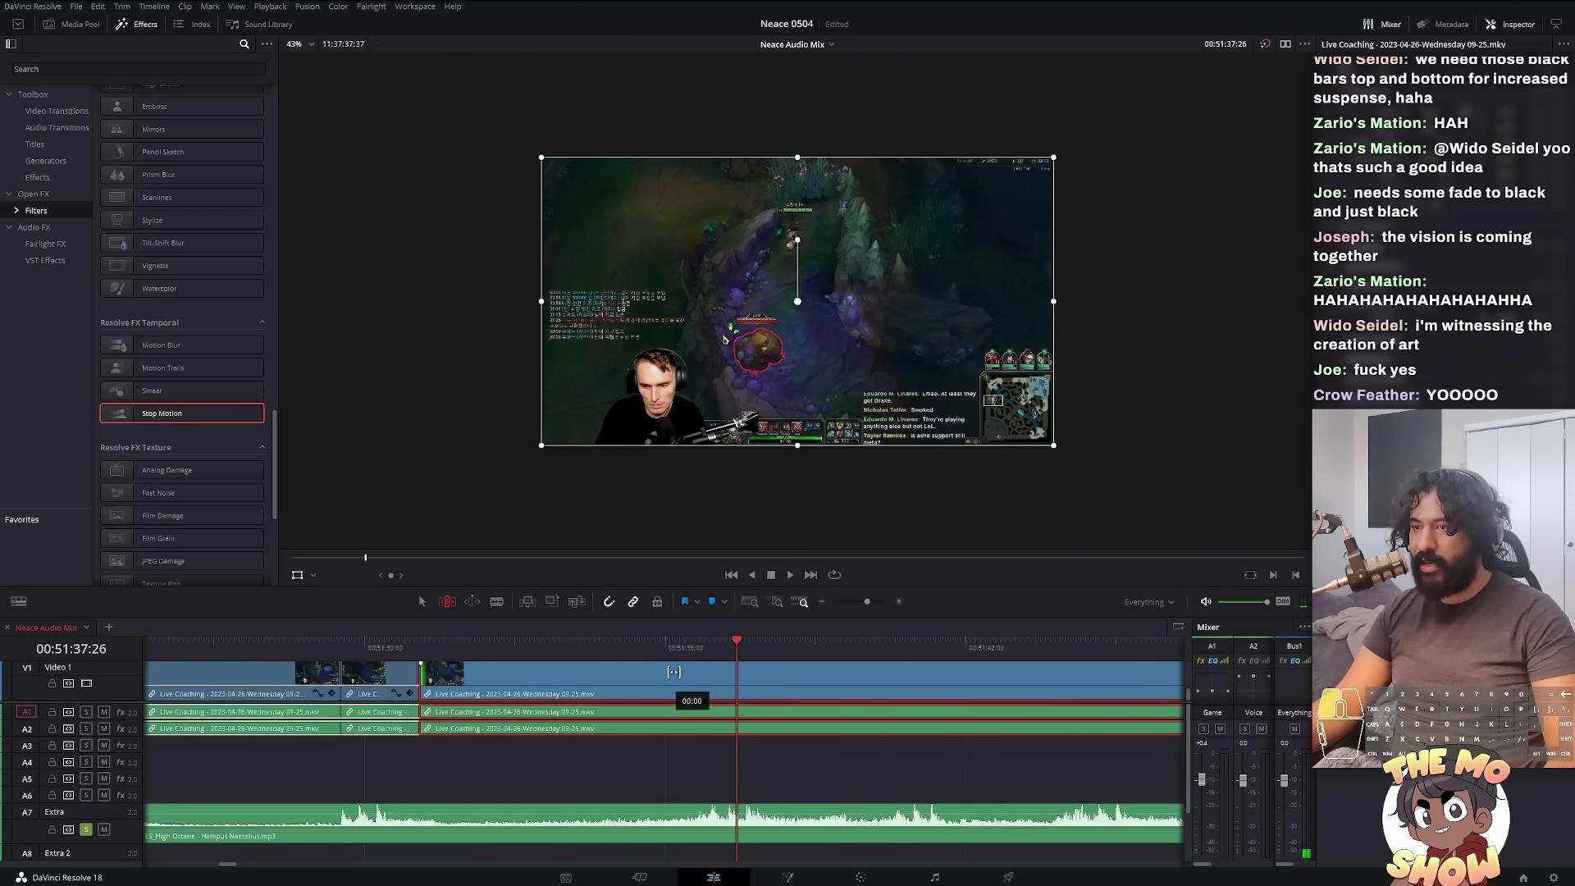
{"action": "scroll", "coordinate": [652, 674], "scroll_direction": "up", "scroll_amount": 2}
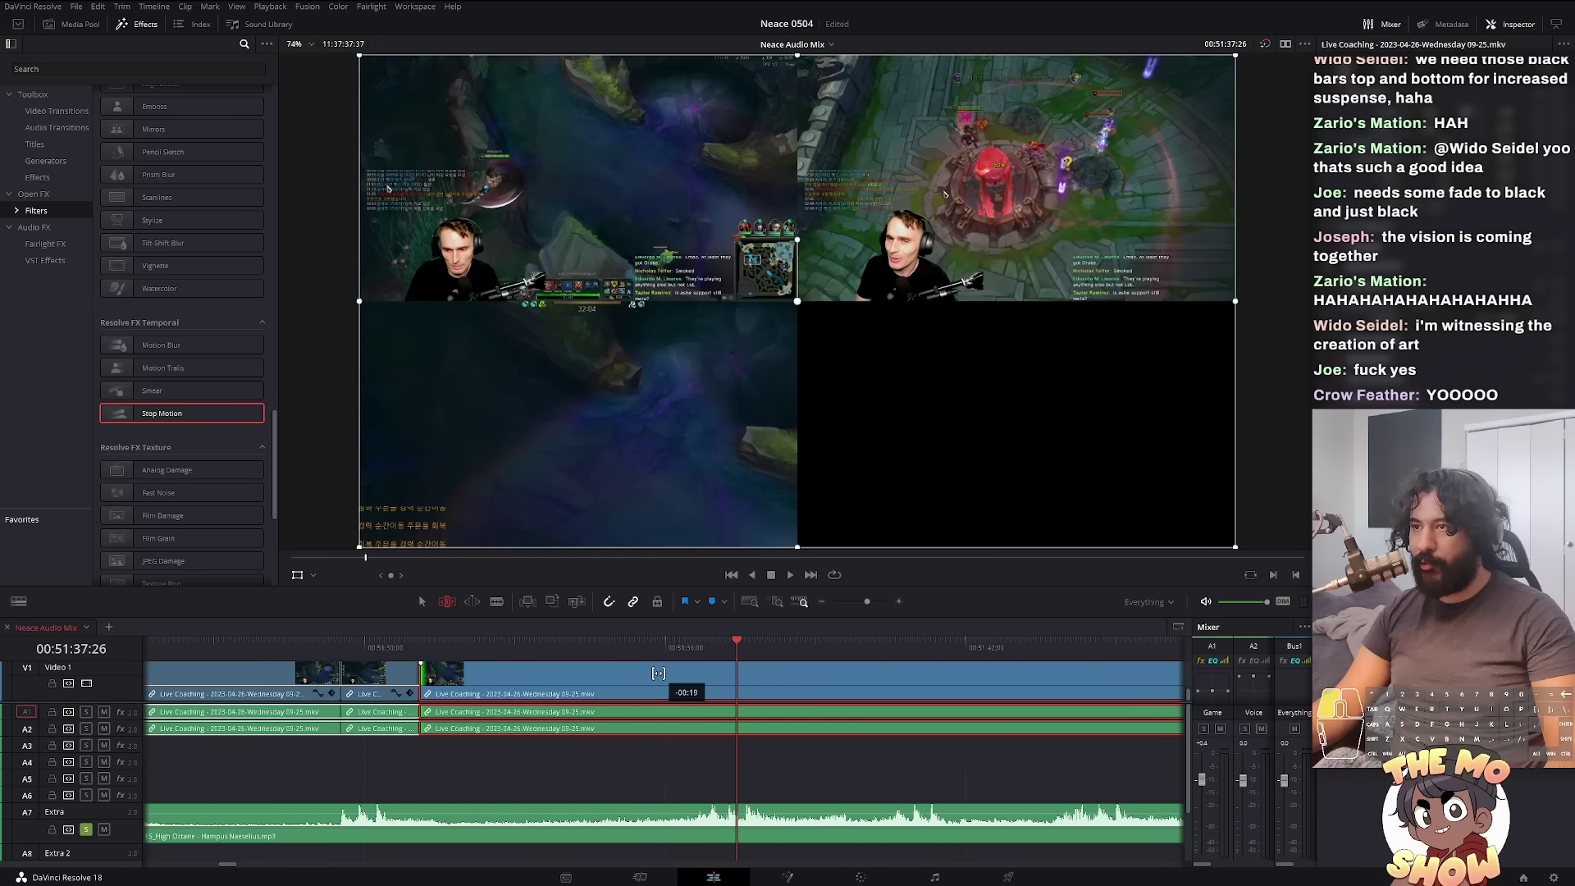
{"action": "scroll", "coordinate": [653, 673], "scroll_direction": "down", "scroll_amount": 2}
{"action": "key", "text": "space"}
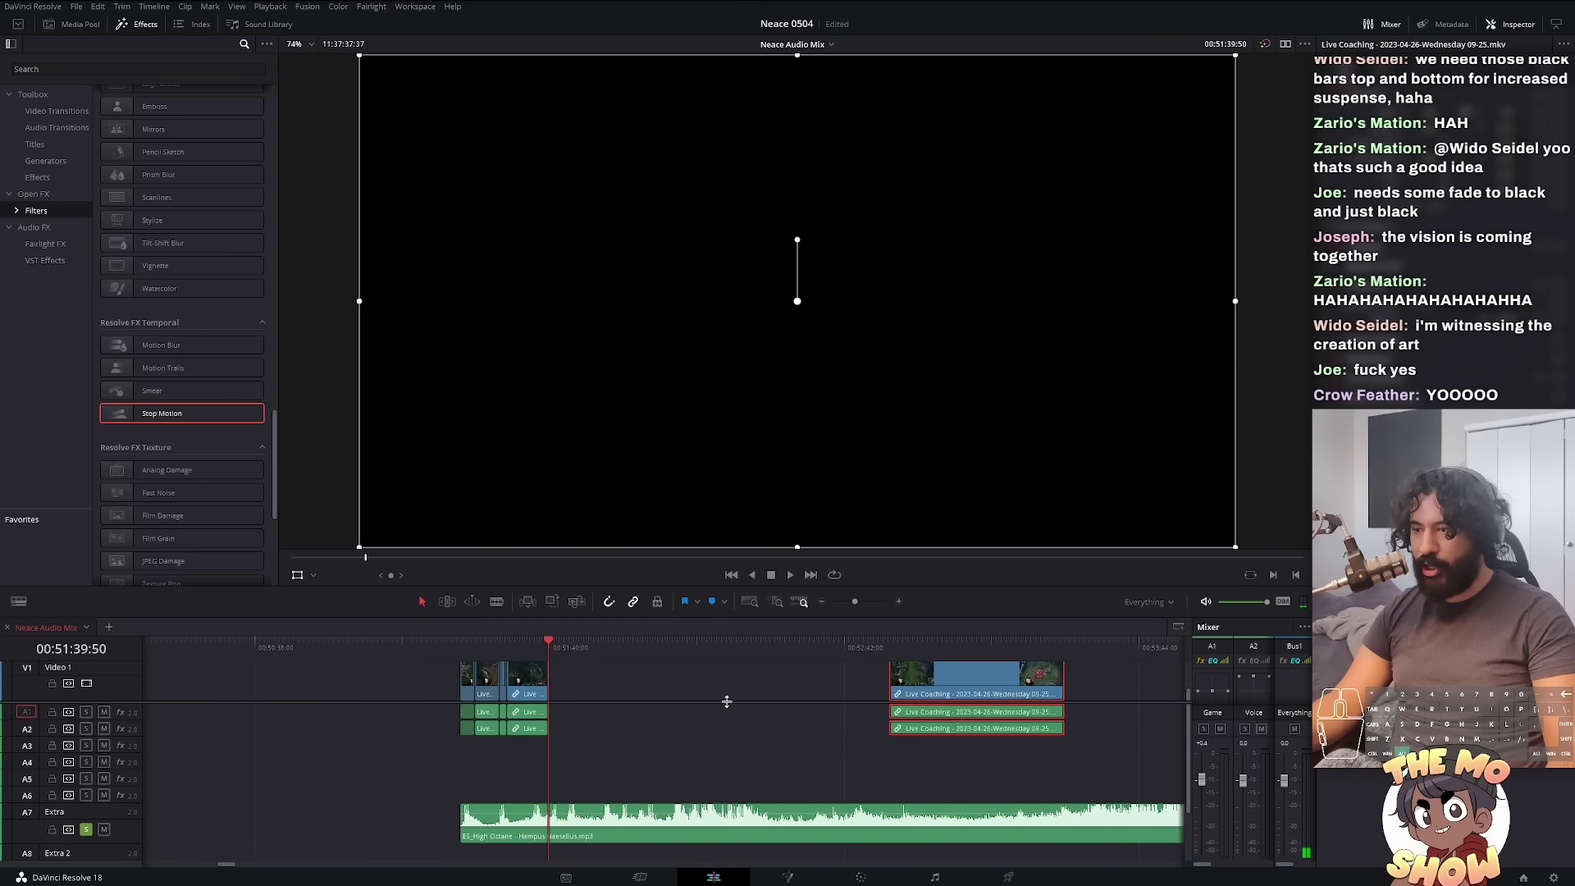
{"action": "left_click_drag", "start_coordinate": [793, 693], "coordinate": [616, 689]}
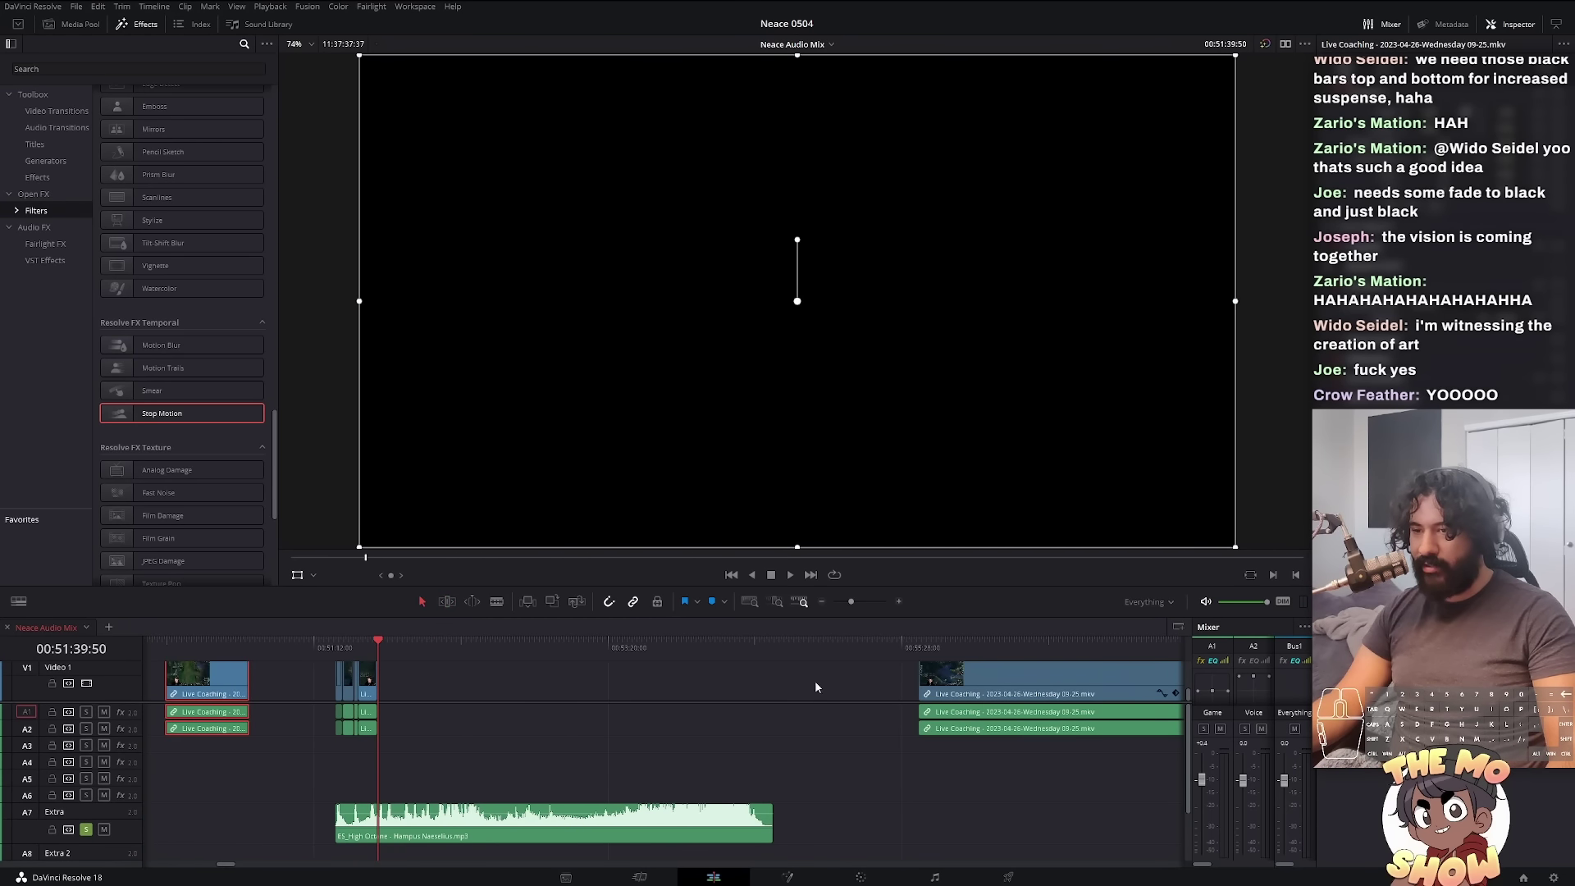
{"action": "left_click", "coordinate": [959, 648]}
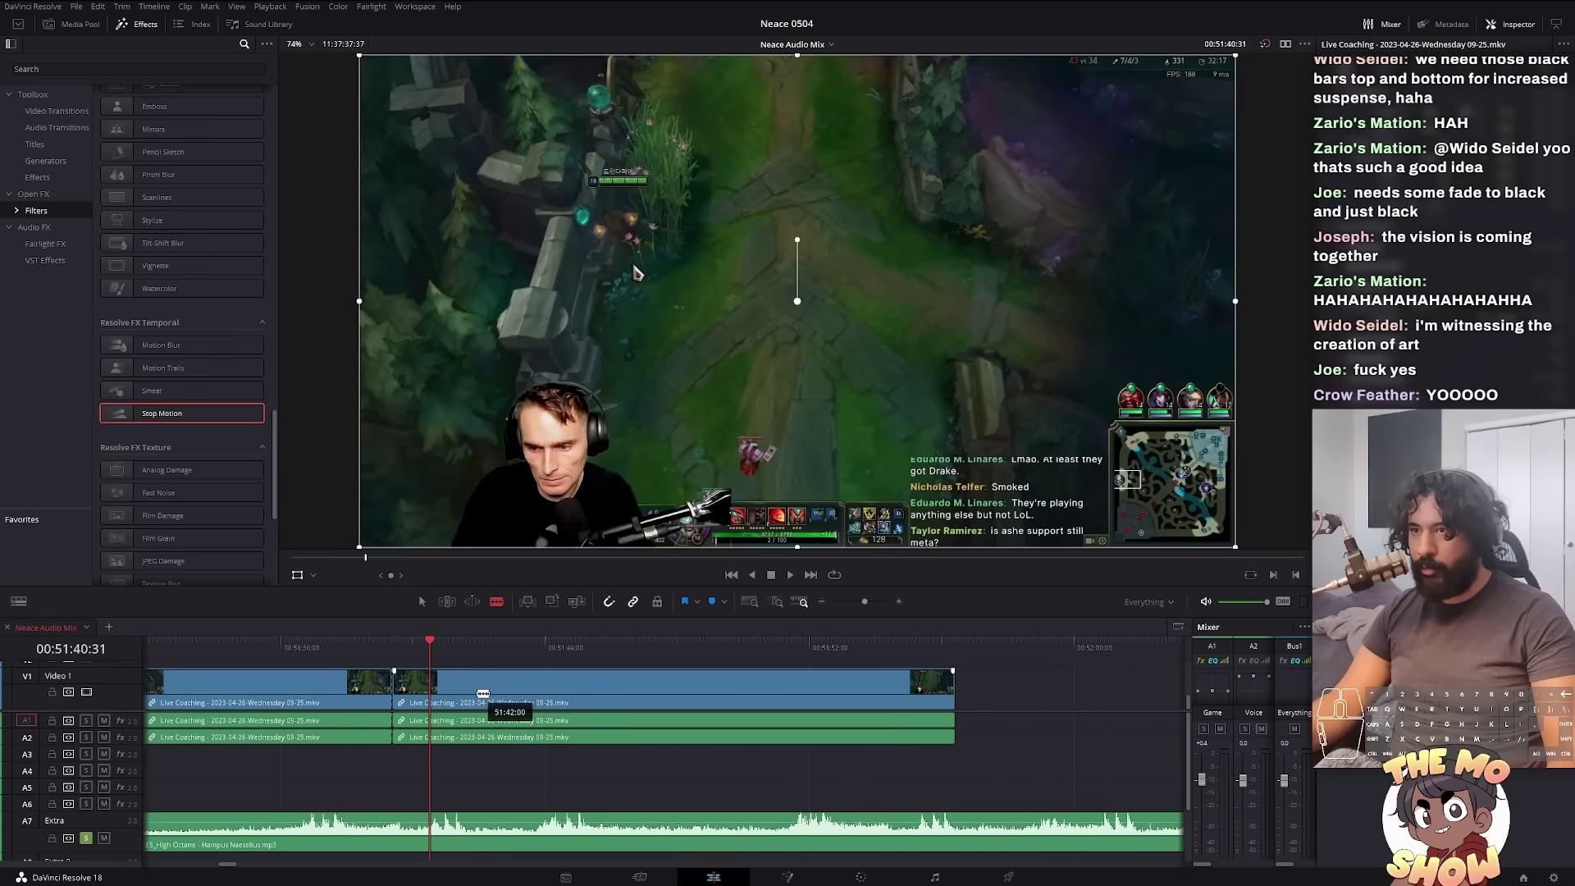
{"action": "scroll", "coordinate": [648, 255], "scroll_direction": "down", "scroll_amount": 3}
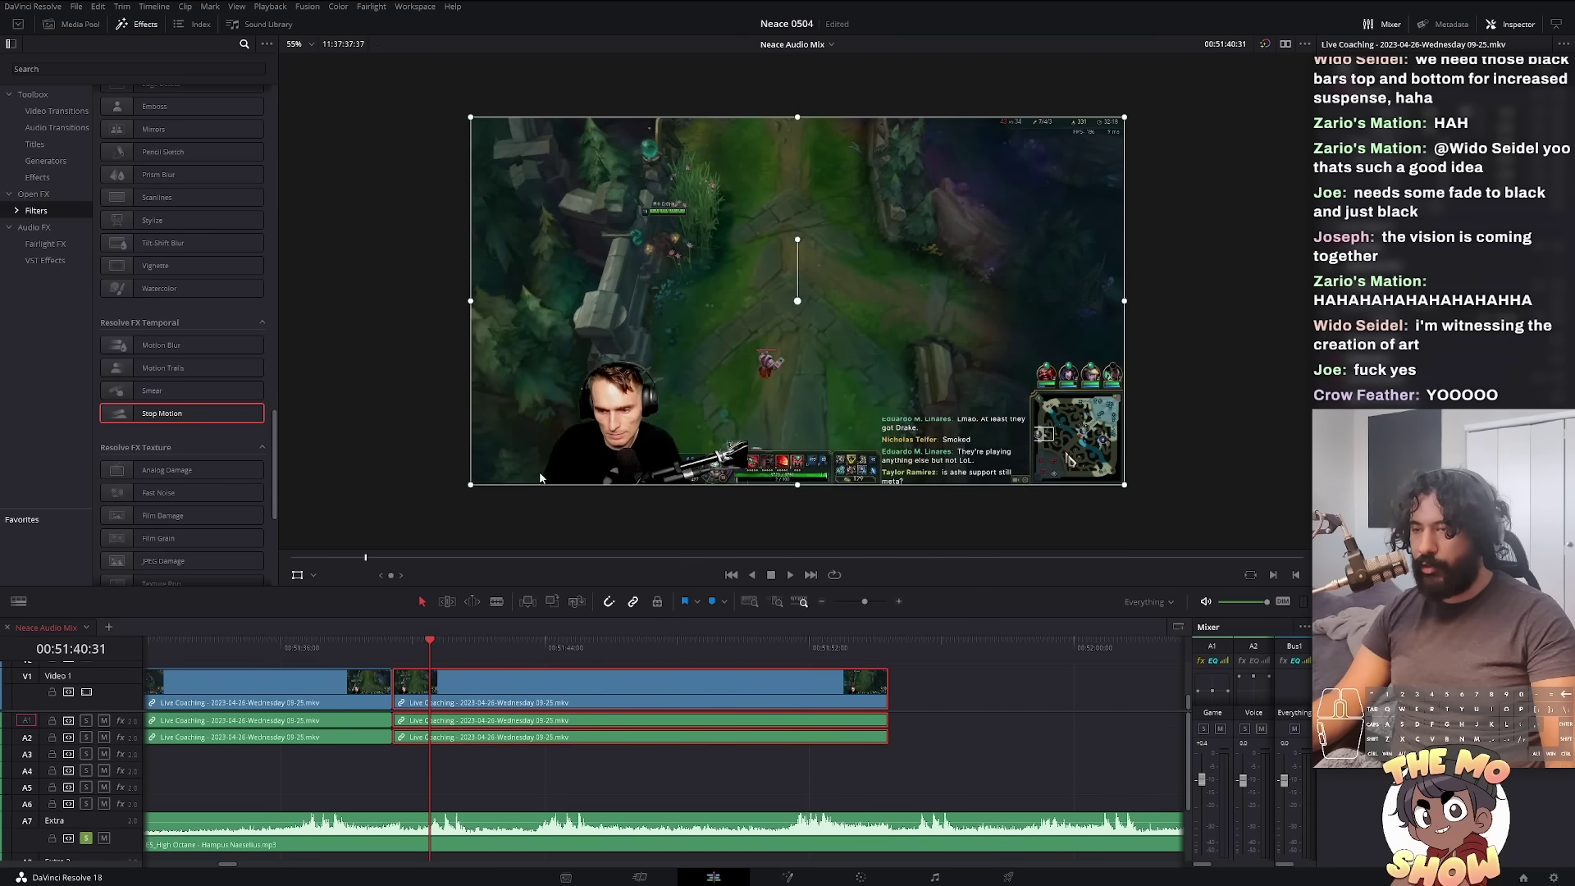
{"action": "key", "text": "Up"}
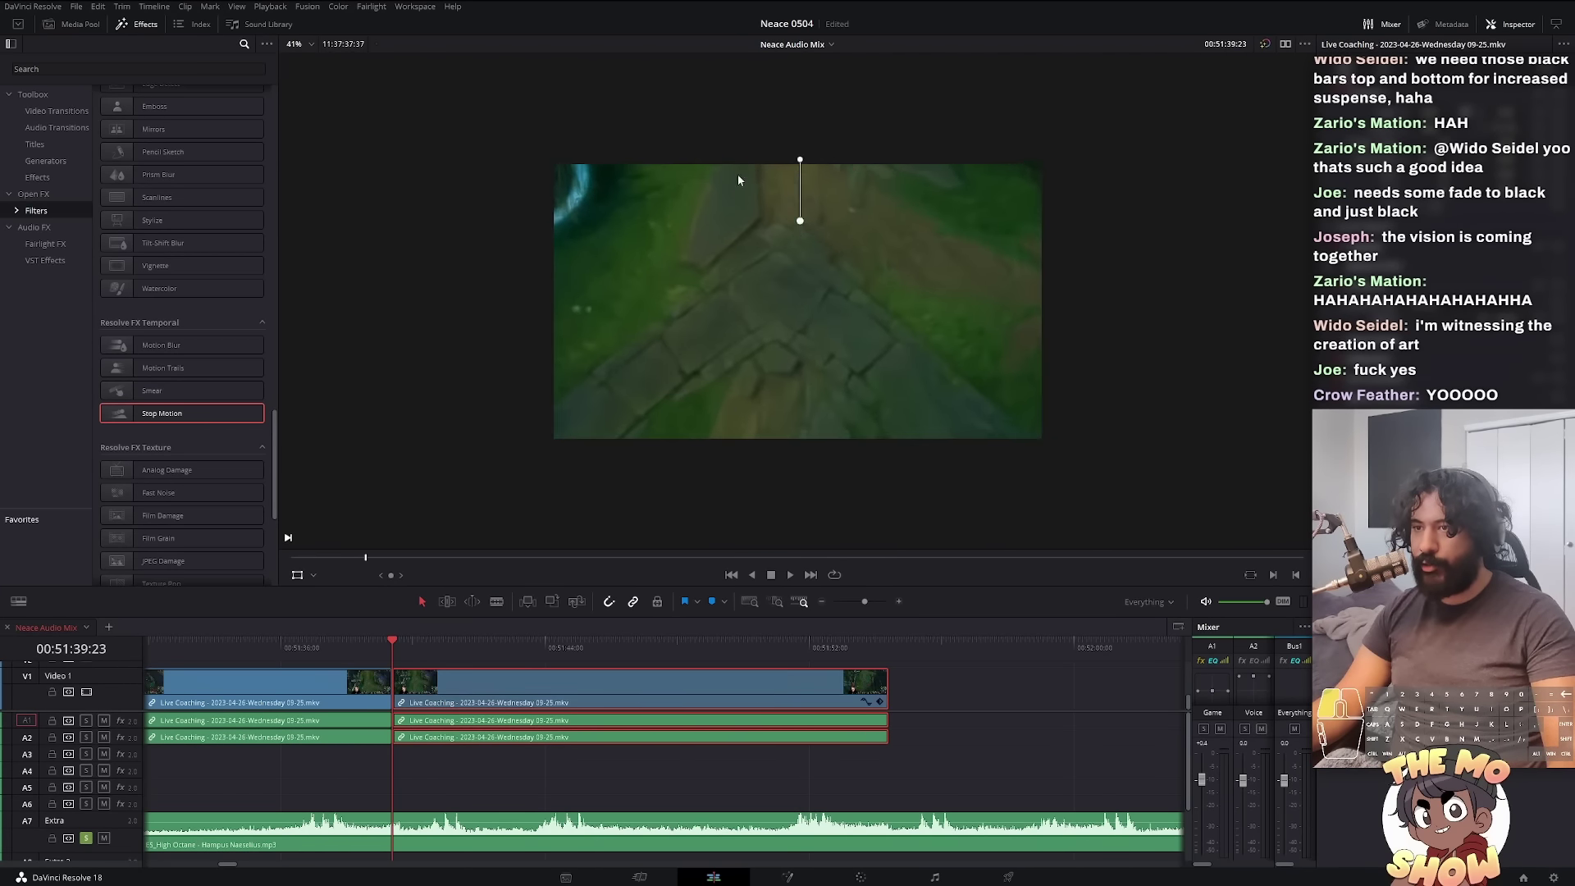
{"action": "scroll", "coordinate": [727, 308], "scroll_direction": "down", "scroll_amount": 2}
{"action": "scroll", "coordinate": [714, 345], "scroll_direction": "down", "scroll_amount": 2}
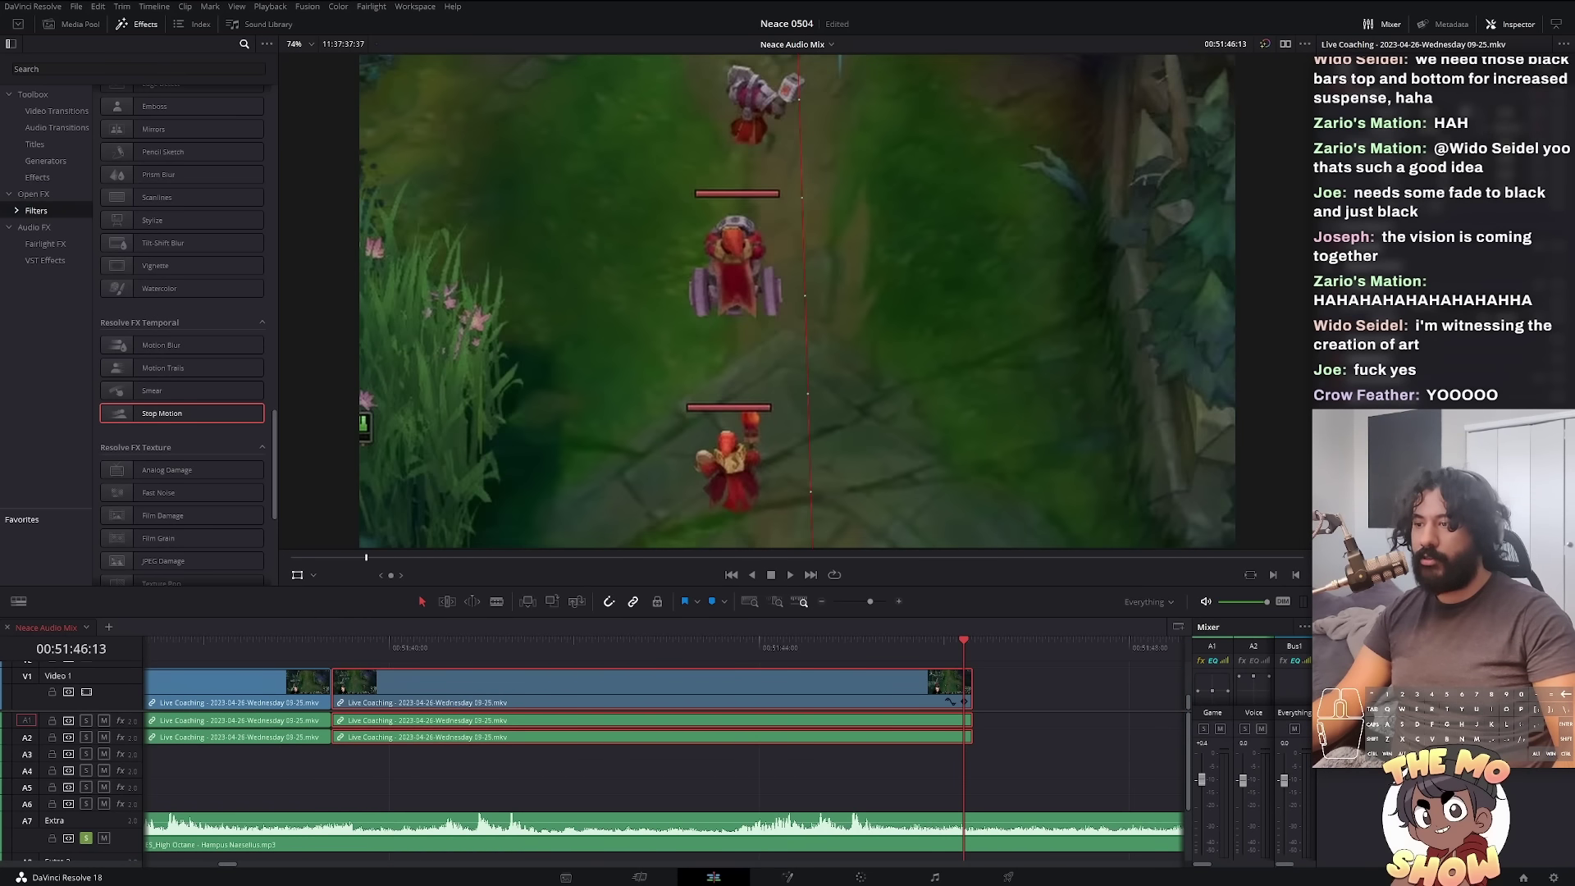
{"action": "left_click", "coordinate": [267, 644]}
{"action": "key", "text": "space"}
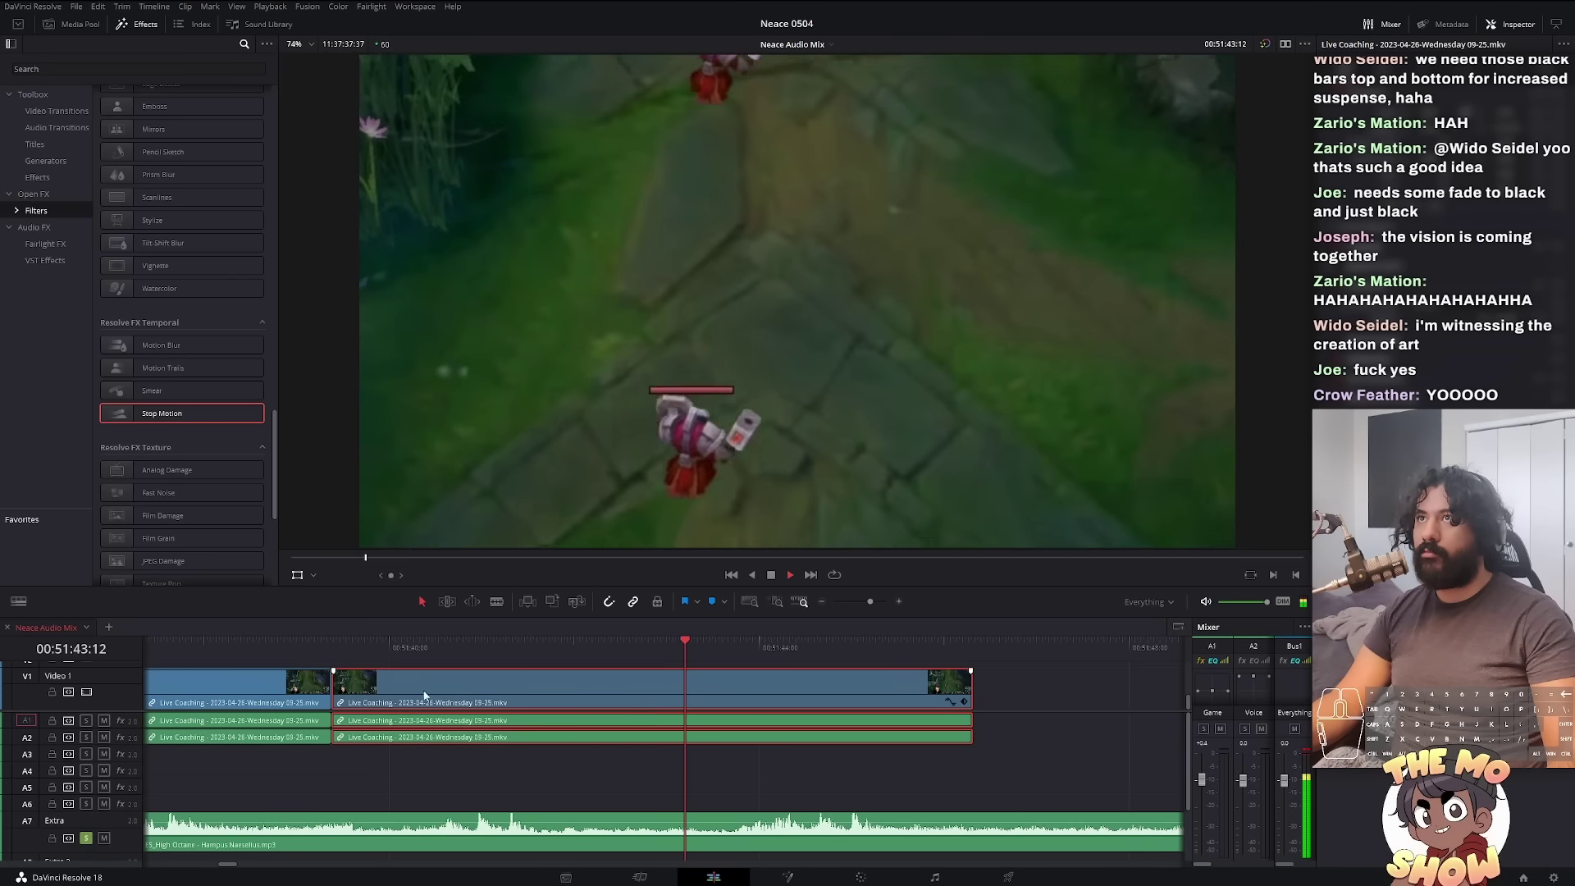
{"action": "key", "text": "space"}
{"action": "key", "text": "ctrl+b"}
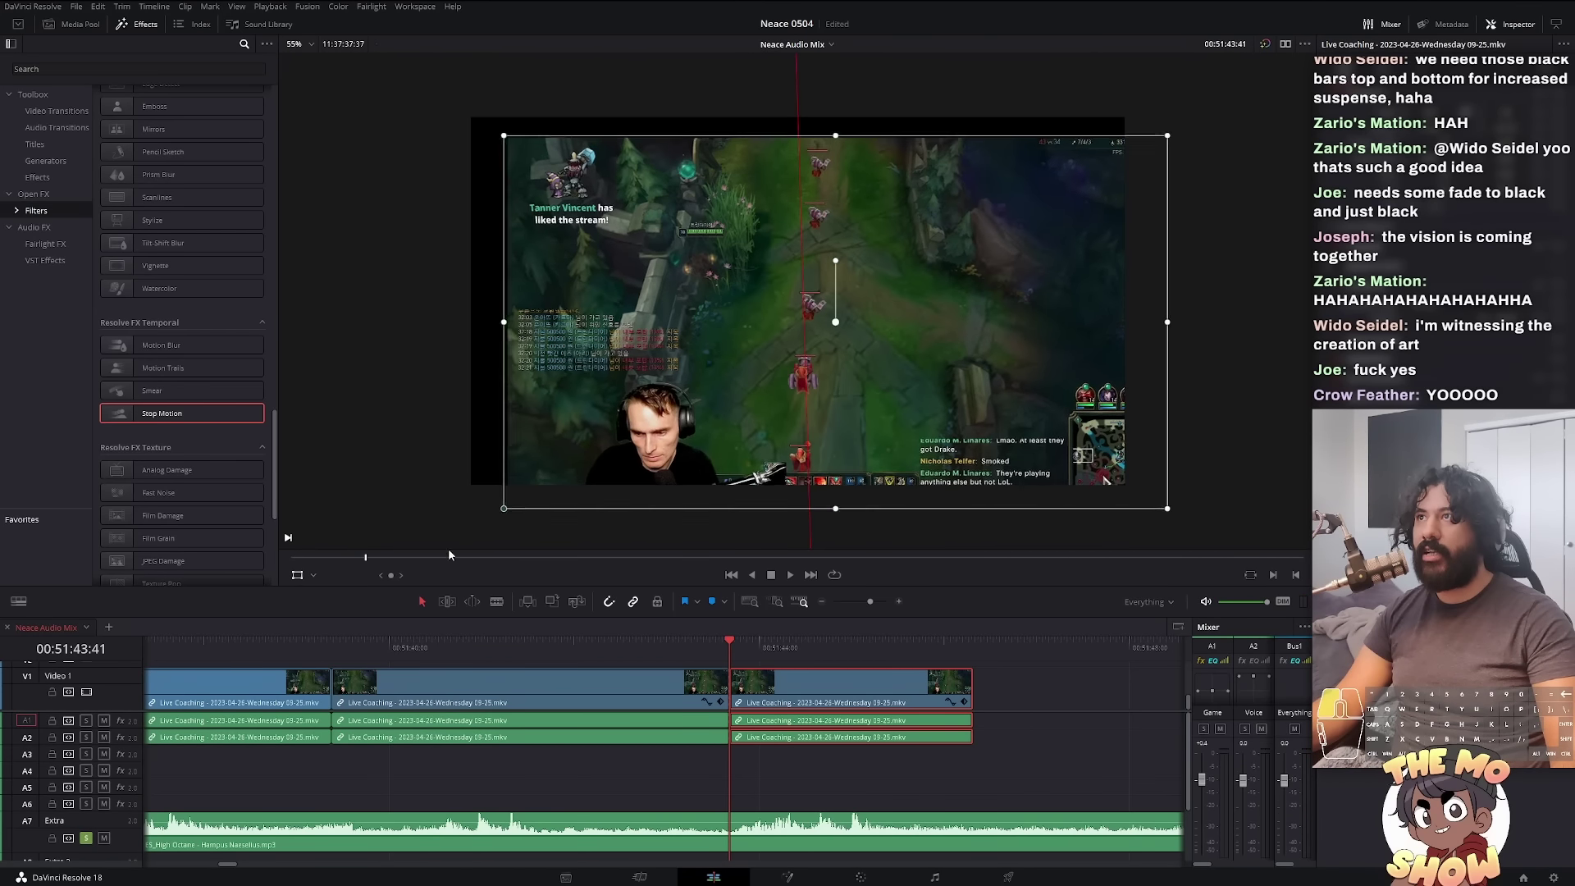
{"action": "scroll", "coordinate": [914, 345], "scroll_direction": "down", "scroll_amount": 2}
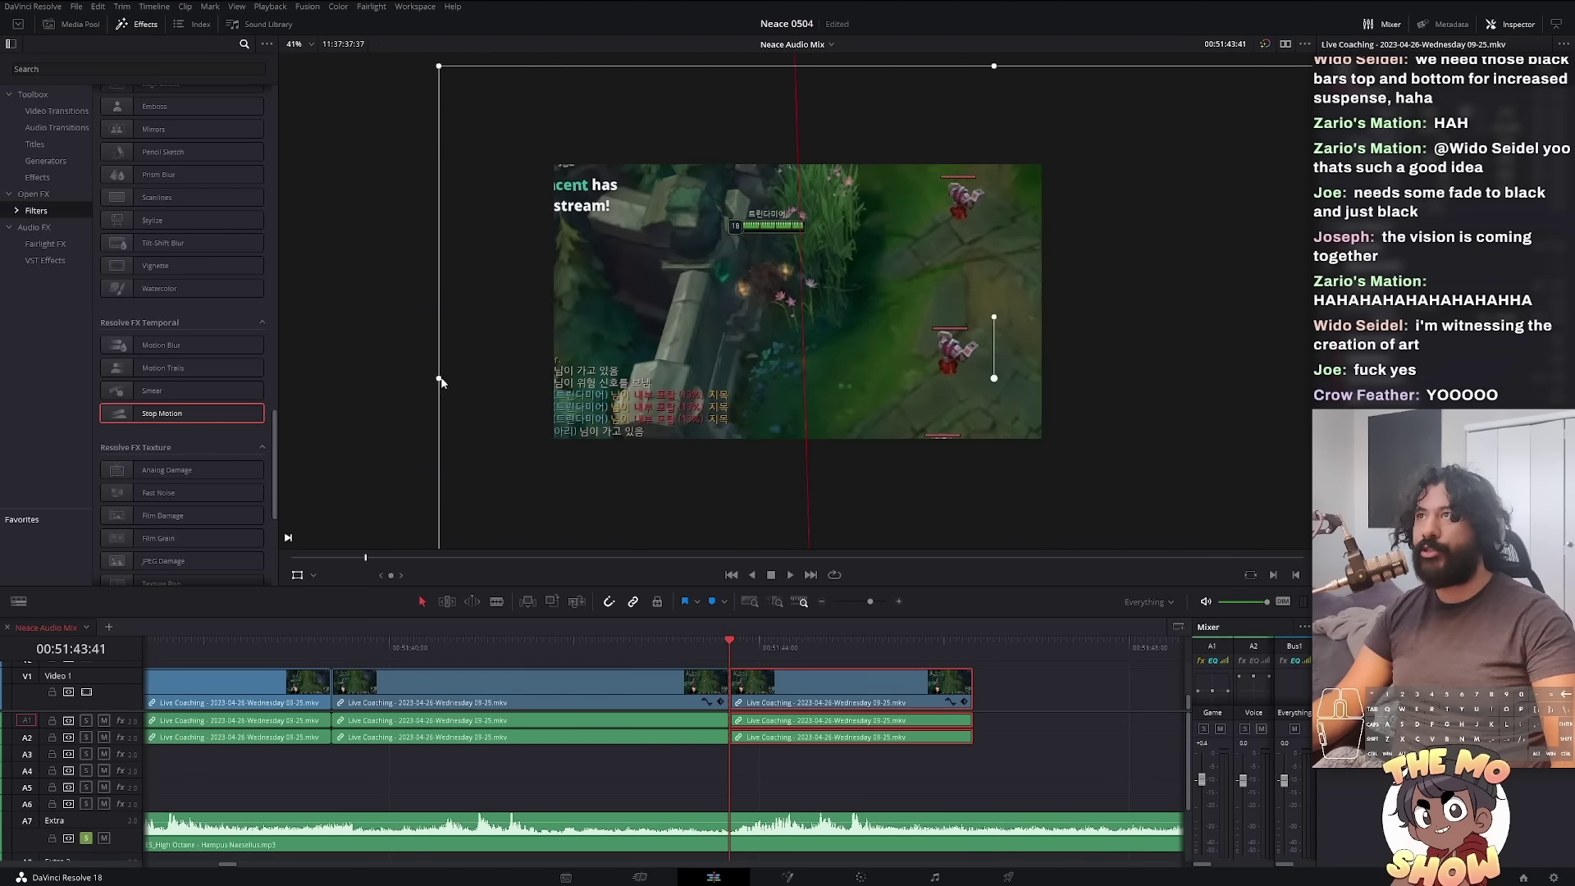
{"action": "scroll", "coordinate": [797, 311], "scroll_direction": "up", "scroll_amount": 3}
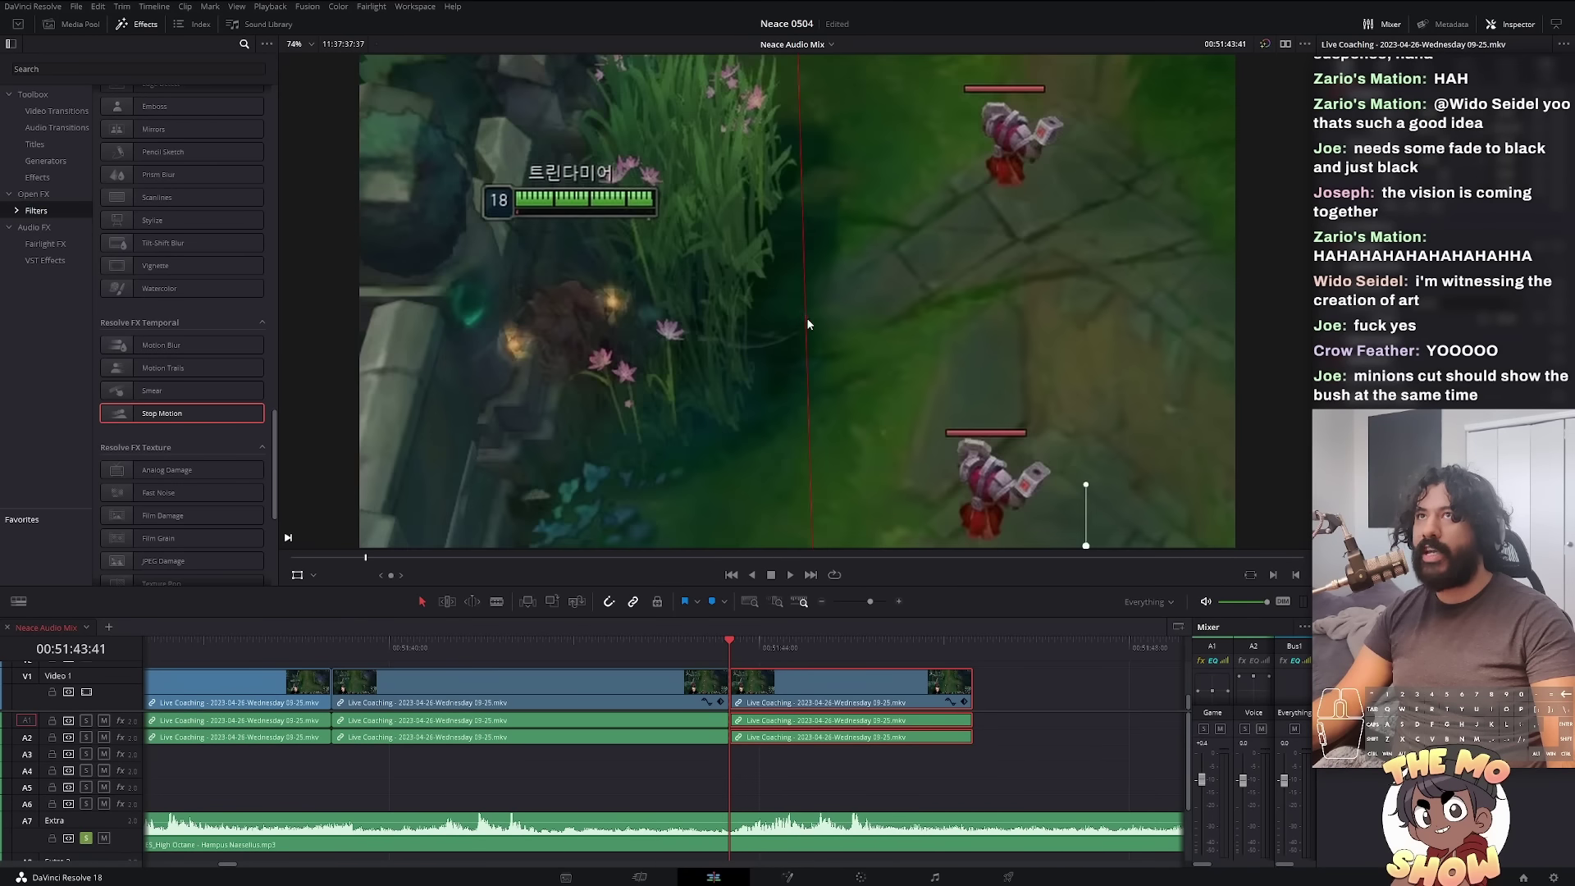
{"action": "scroll", "coordinate": [629, 745], "scroll_direction": "down", "scroll_amount": 5}
{"action": "scroll", "coordinate": [628, 744], "scroll_direction": "down", "scroll_amount": 4}
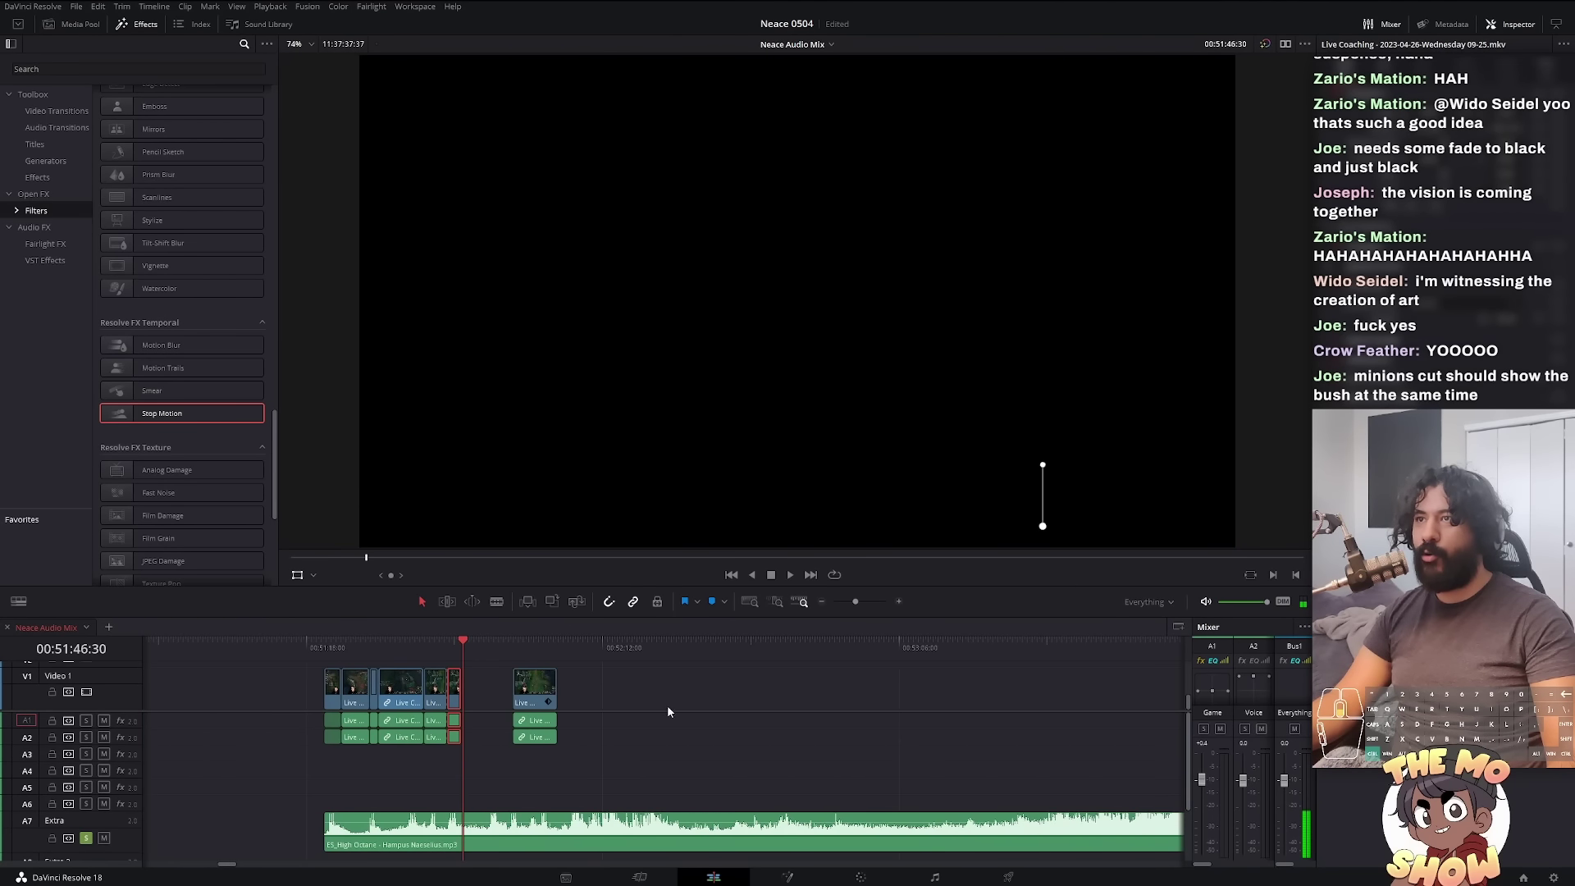
{"action": "scroll", "coordinate": [628, 745], "scroll_direction": "down", "scroll_amount": 3}
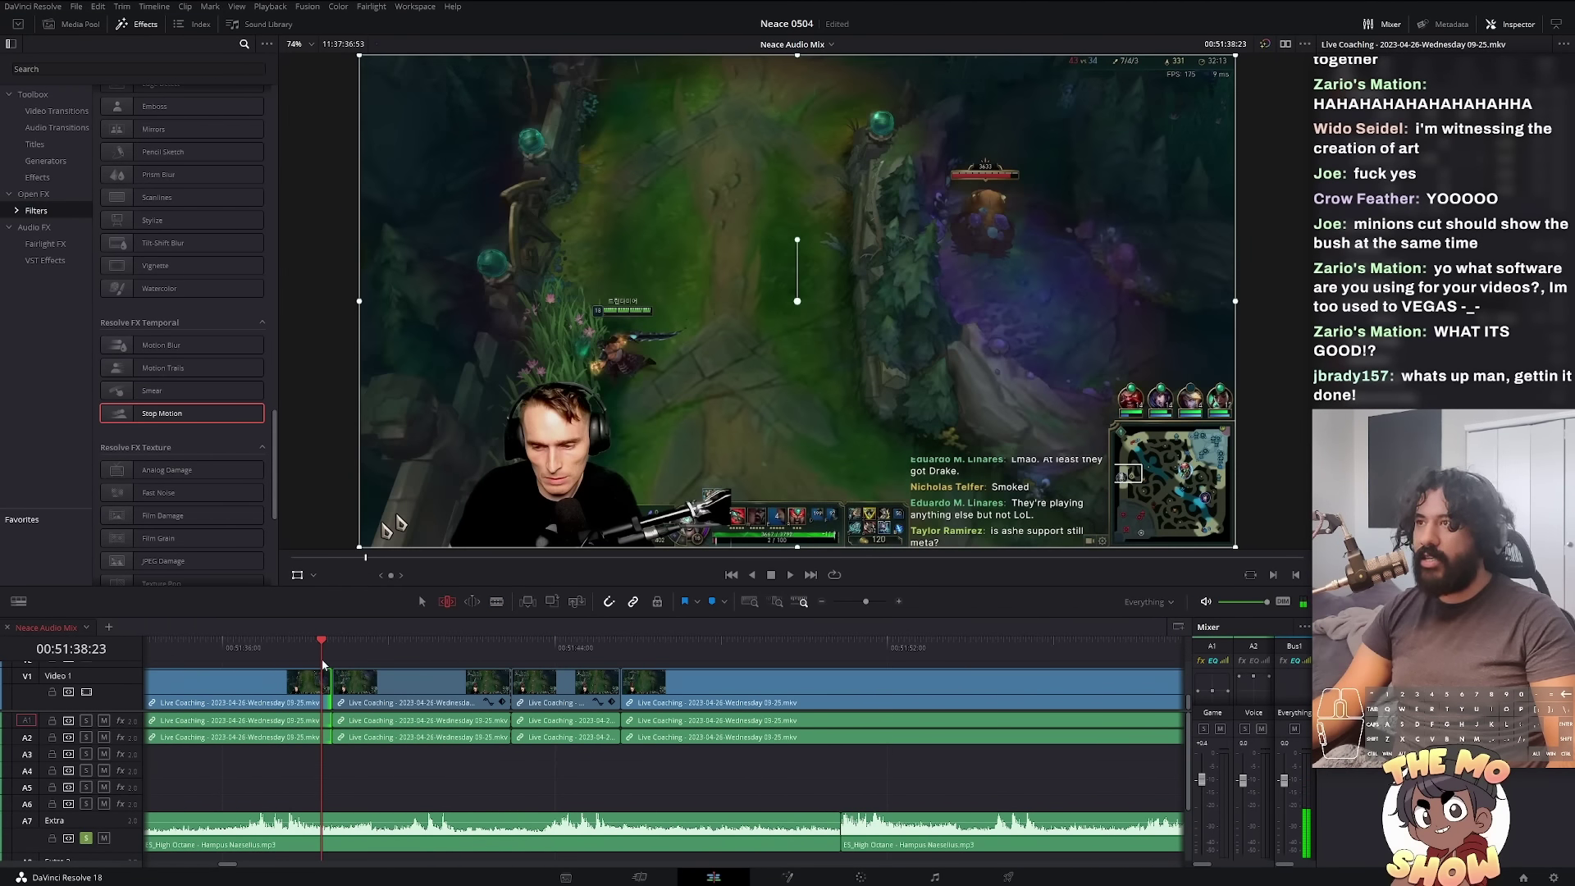
{"action": "key", "text": "space"}
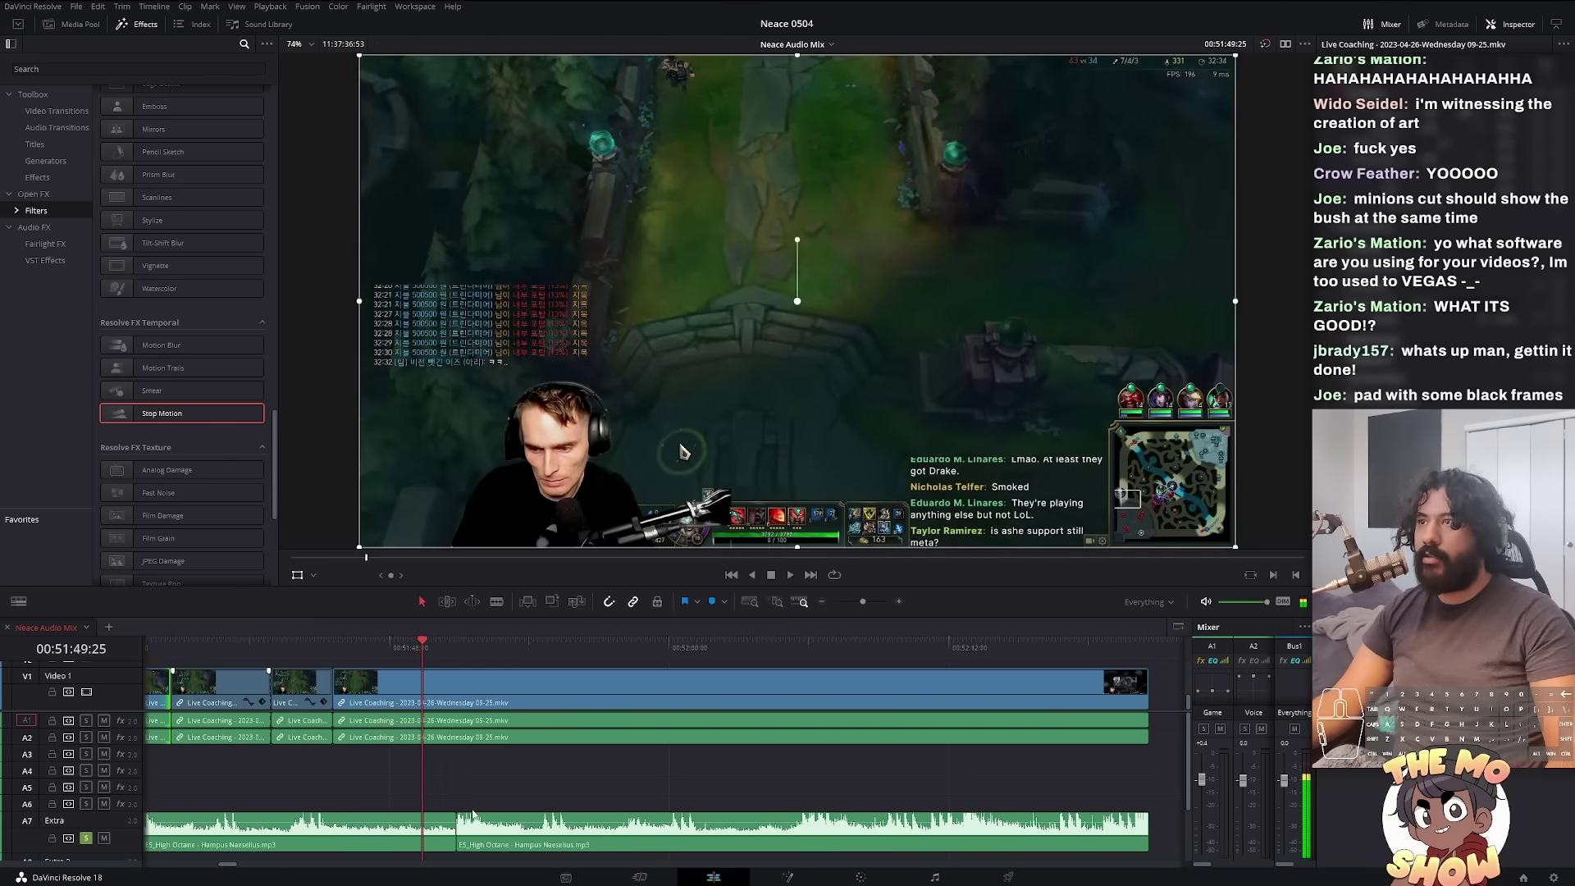
{"action": "scroll", "coordinate": [508, 810], "scroll_direction": "down", "scroll_amount": 5}
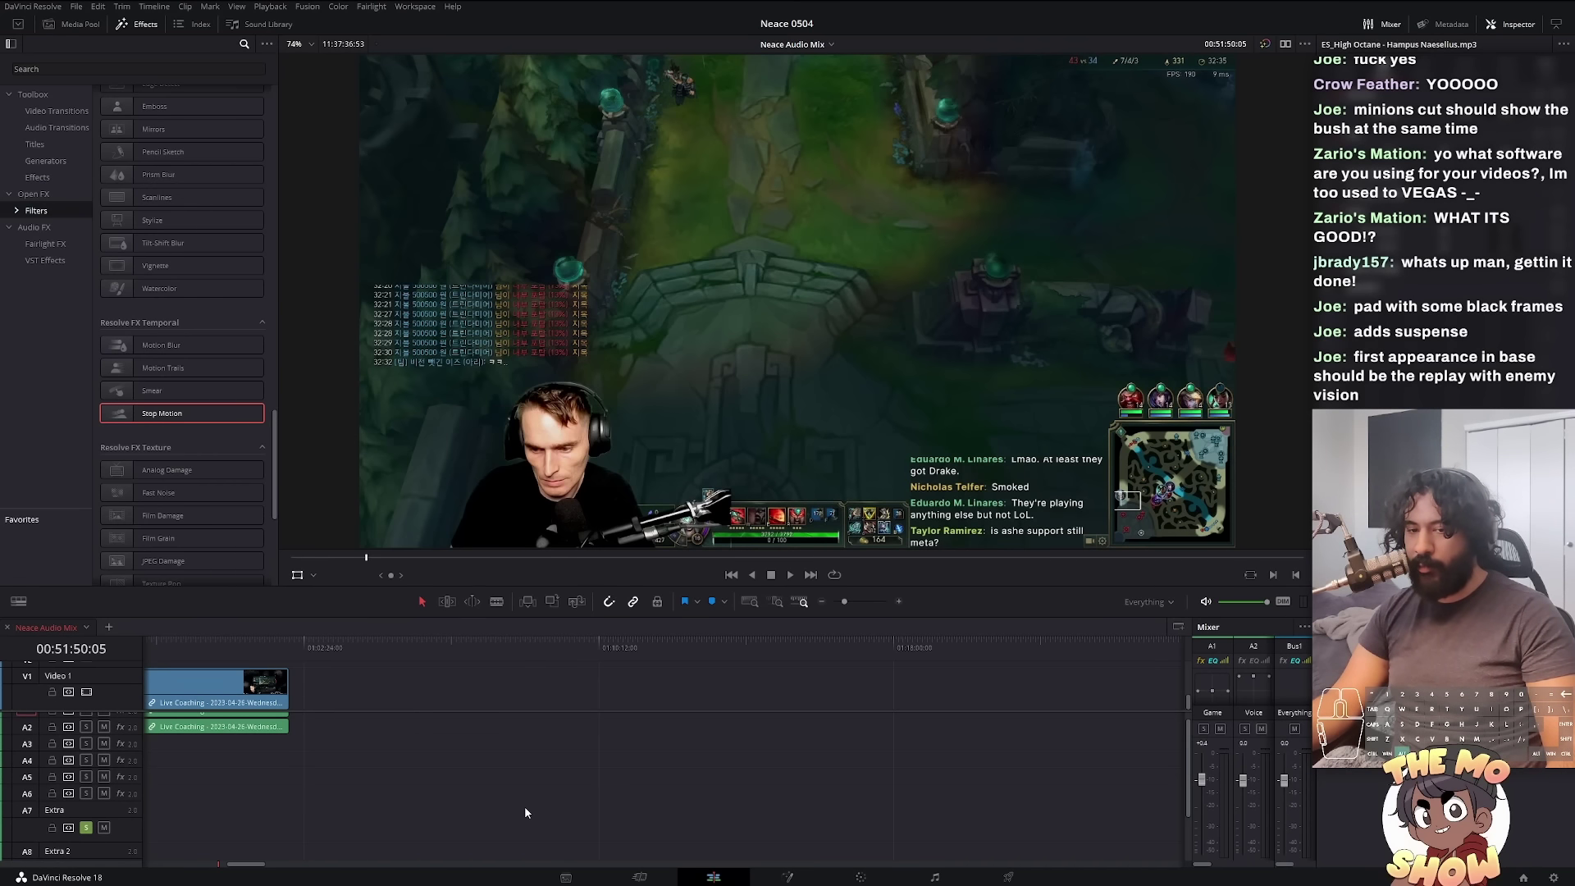
{"action": "scroll", "coordinate": [525, 806], "scroll_direction": "up", "scroll_amount": 3}
{"action": "scroll", "coordinate": [476, 720], "scroll_direction": "up", "scroll_amount": 3}
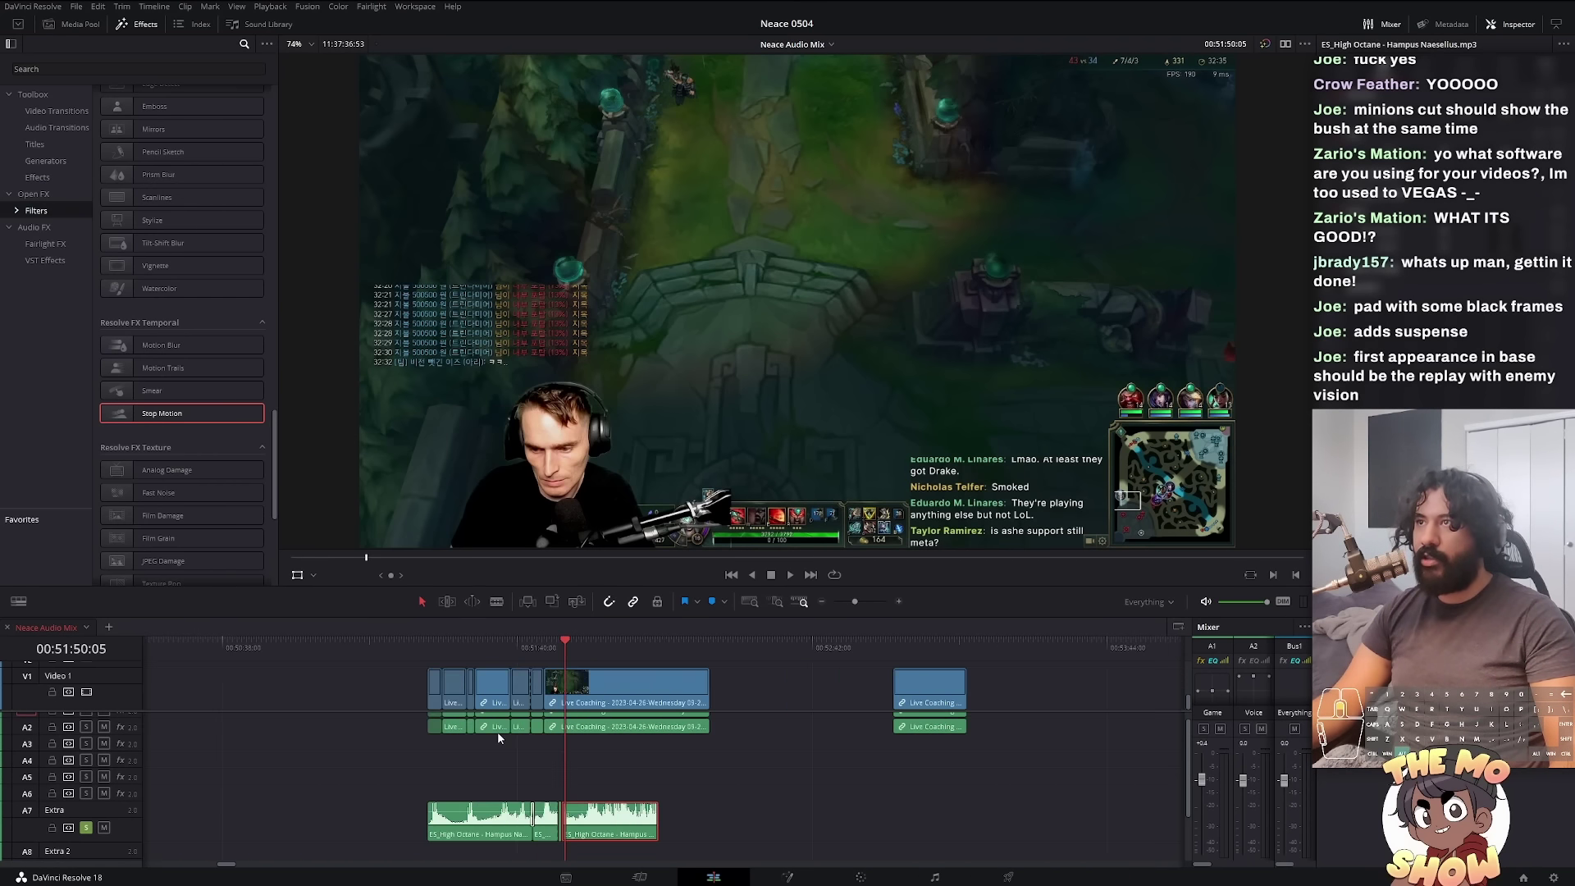
{"action": "scroll", "coordinate": [497, 731], "scroll_direction": "up", "scroll_amount": 3}
{"action": "scroll", "coordinate": [579, 754], "scroll_direction": "up", "scroll_amount": 3}
{"action": "scroll", "coordinate": [739, 738], "scroll_direction": "up", "scroll_amount": 3}
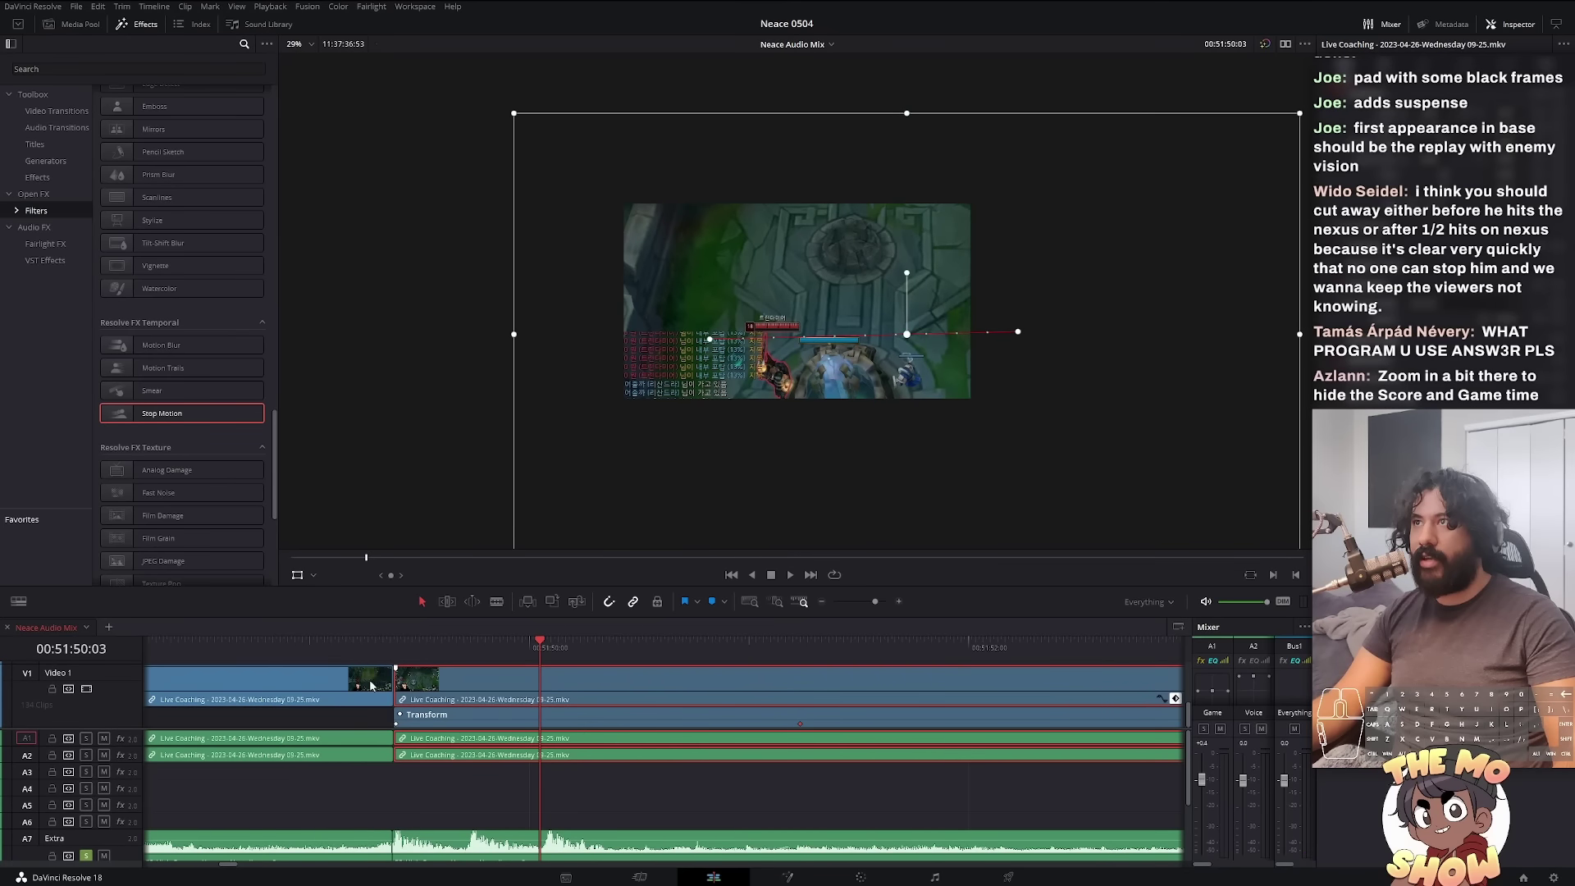
Step: Play back sections of the gameplay cut, then trim the start off the later gameplay clip
{"action": "left_click", "coordinate": [302, 651]}
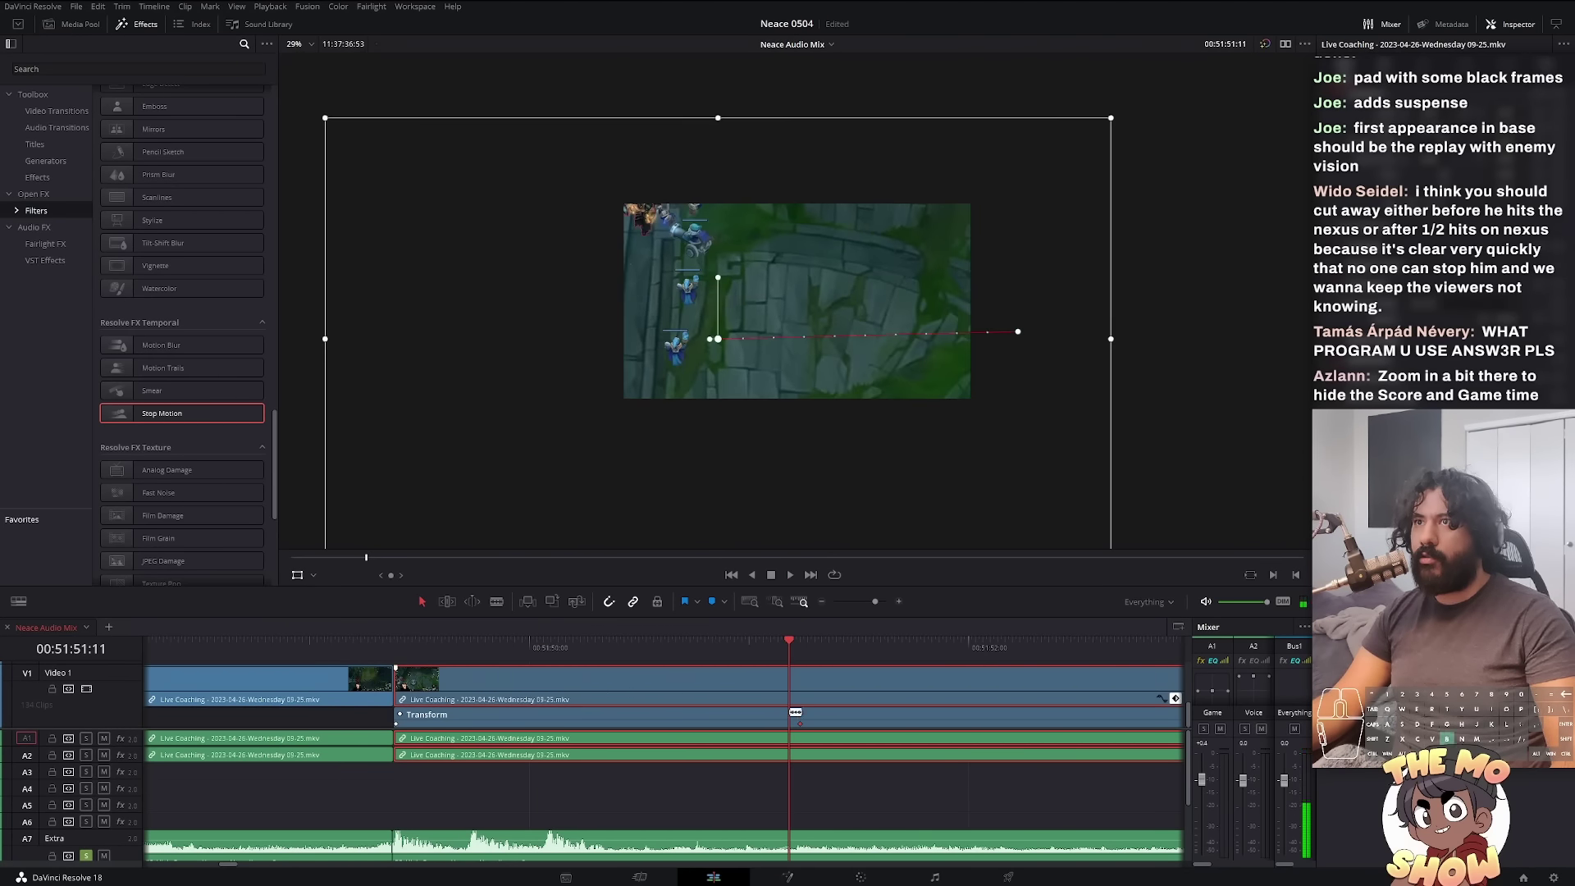
{"action": "scroll", "coordinate": [738, 689], "scroll_direction": "down", "scroll_amount": 3}
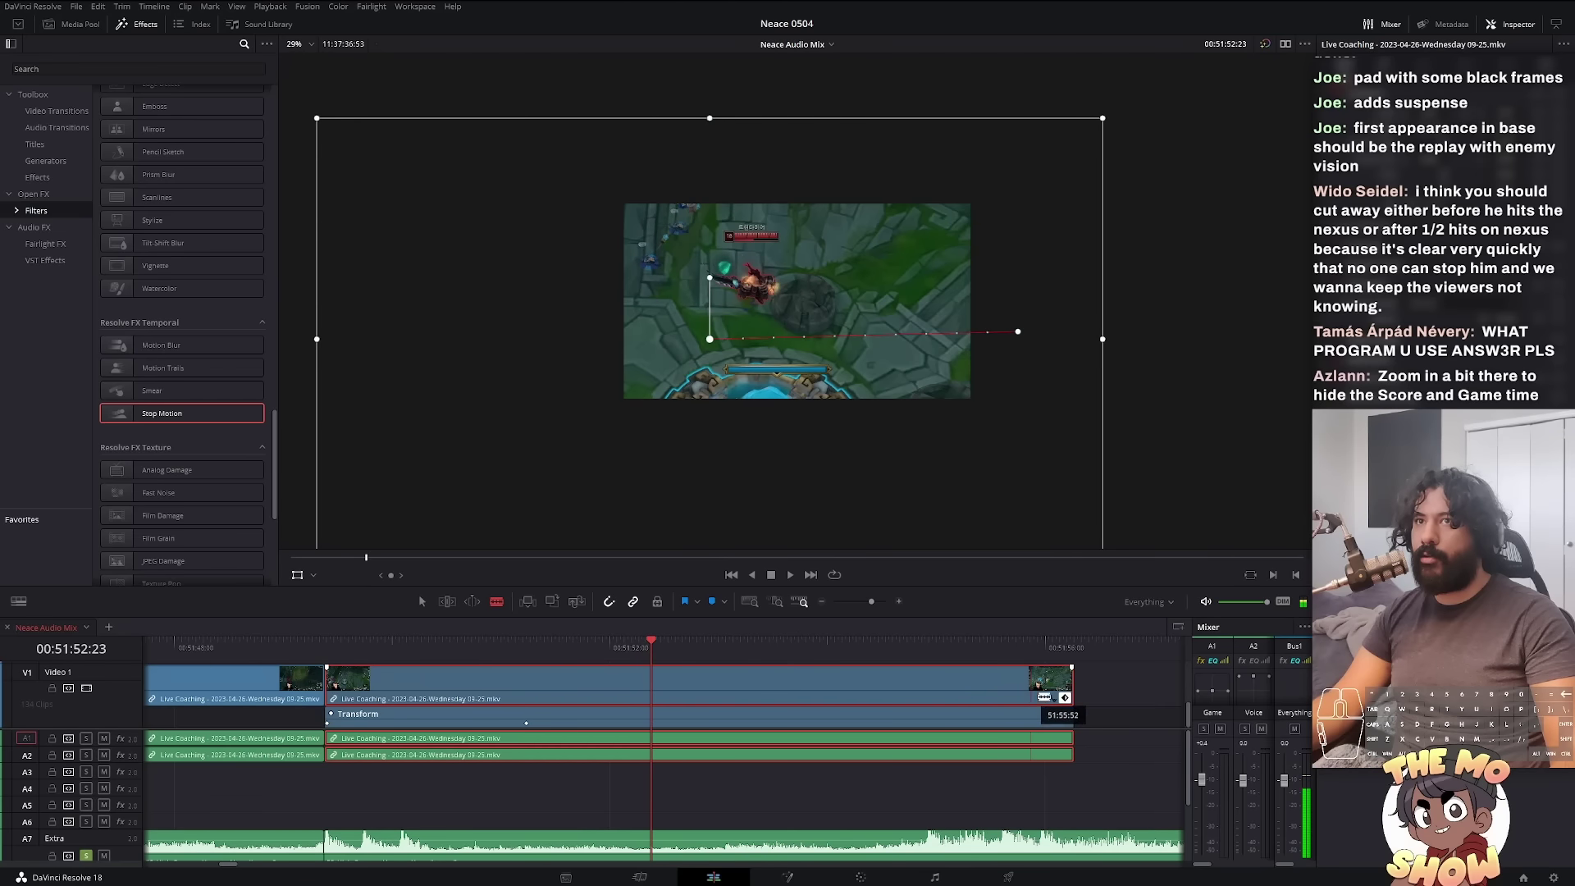
{"action": "scroll", "coordinate": [743, 710], "scroll_direction": "down", "scroll_amount": 3}
{"action": "scroll", "coordinate": [715, 689], "scroll_direction": "down", "scroll_amount": 3}
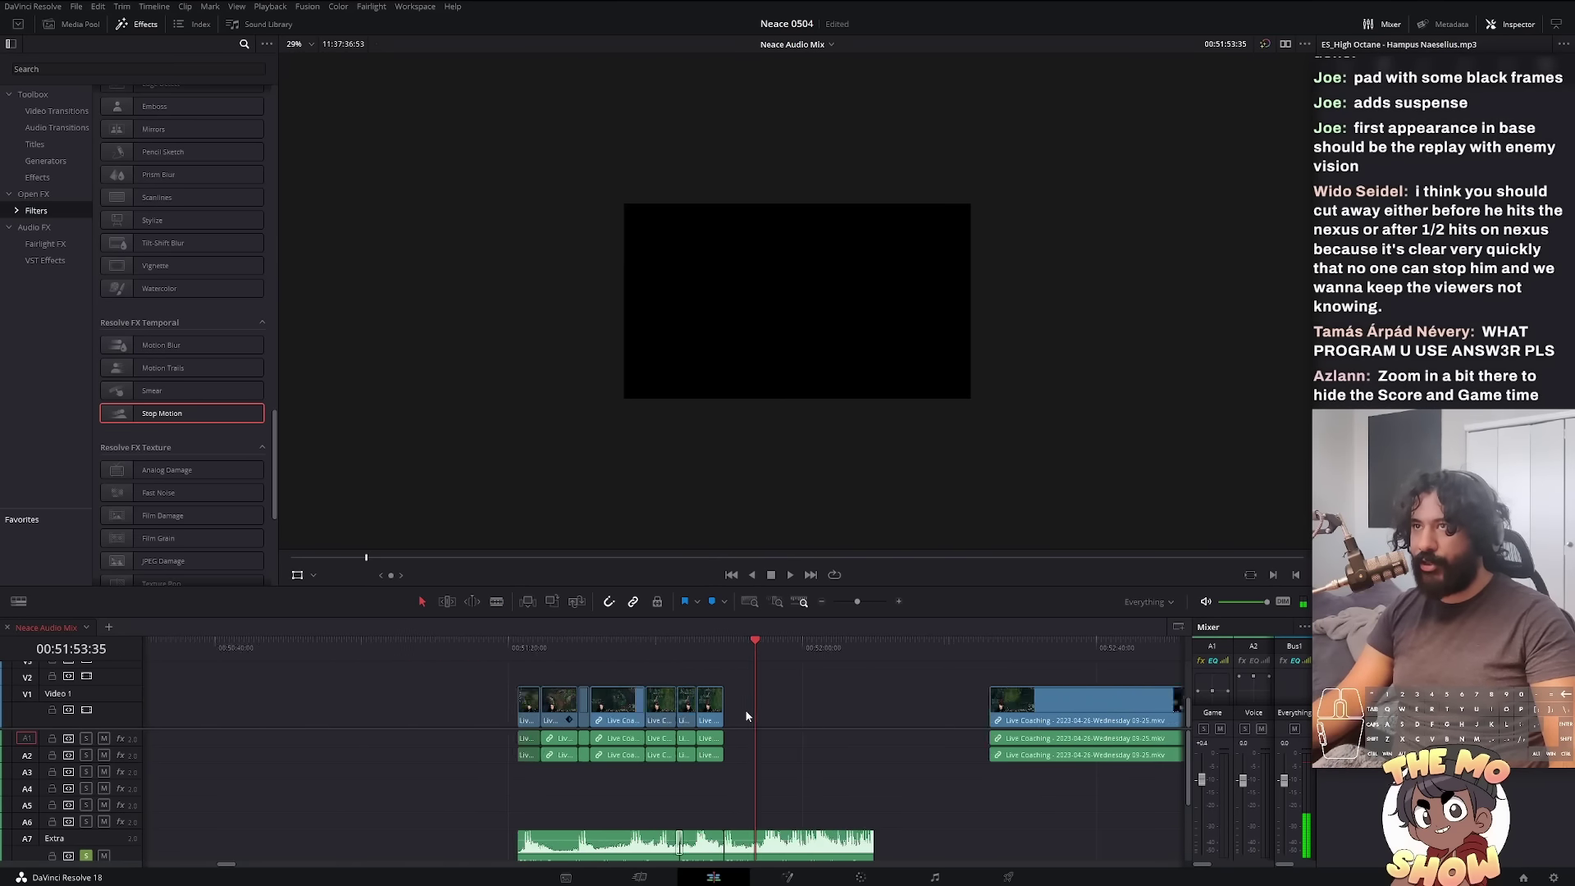
{"action": "left_click", "coordinate": [702, 649]}
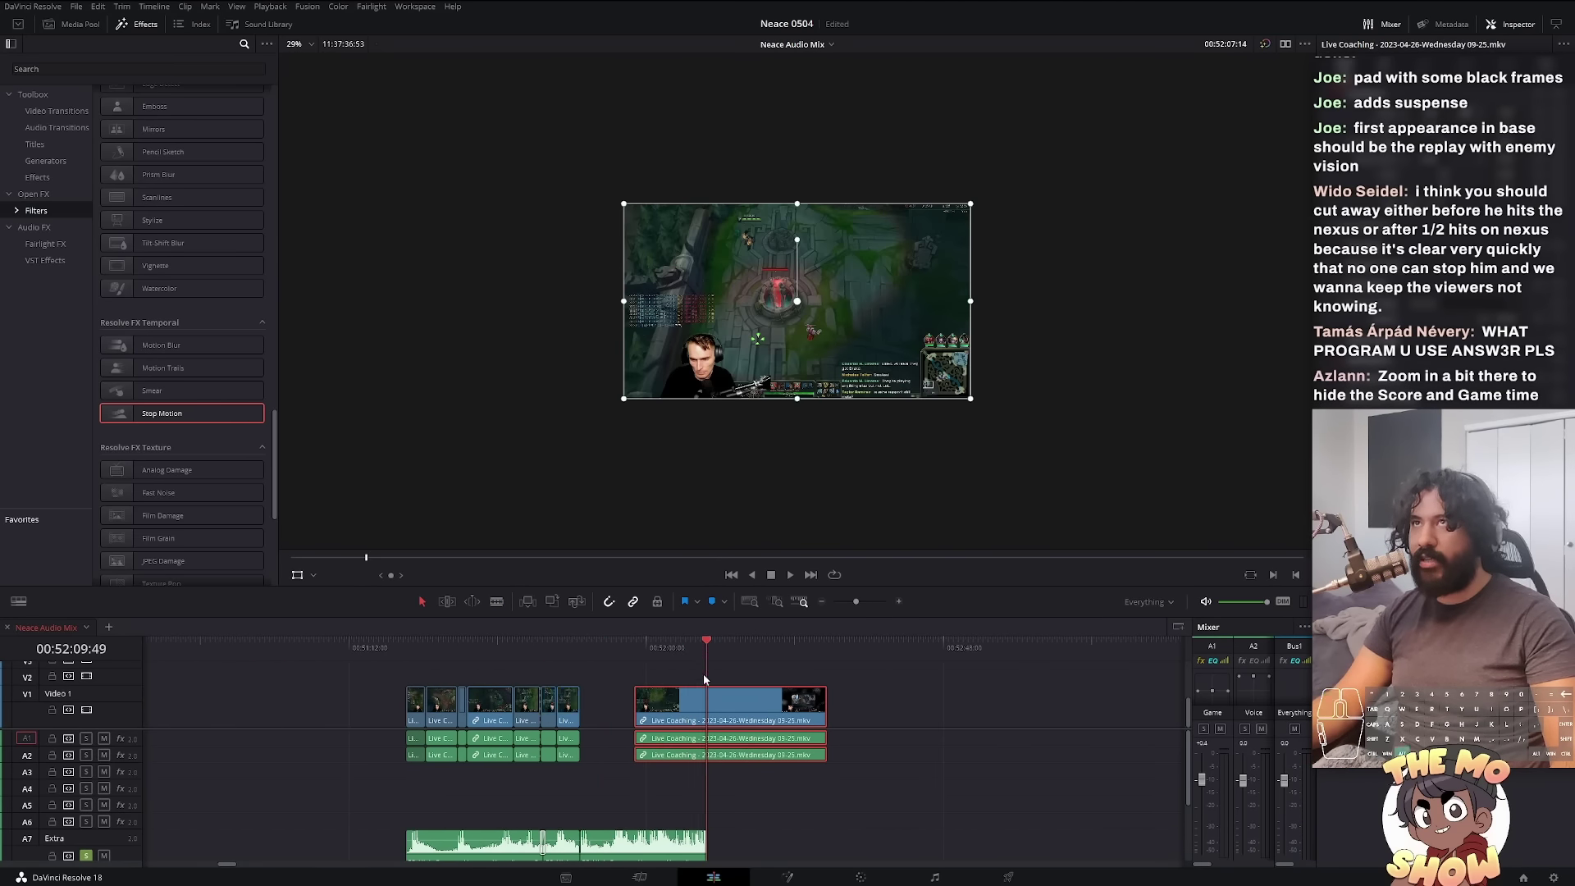
{"action": "scroll", "coordinate": [704, 679], "scroll_direction": "up", "scroll_amount": 3}
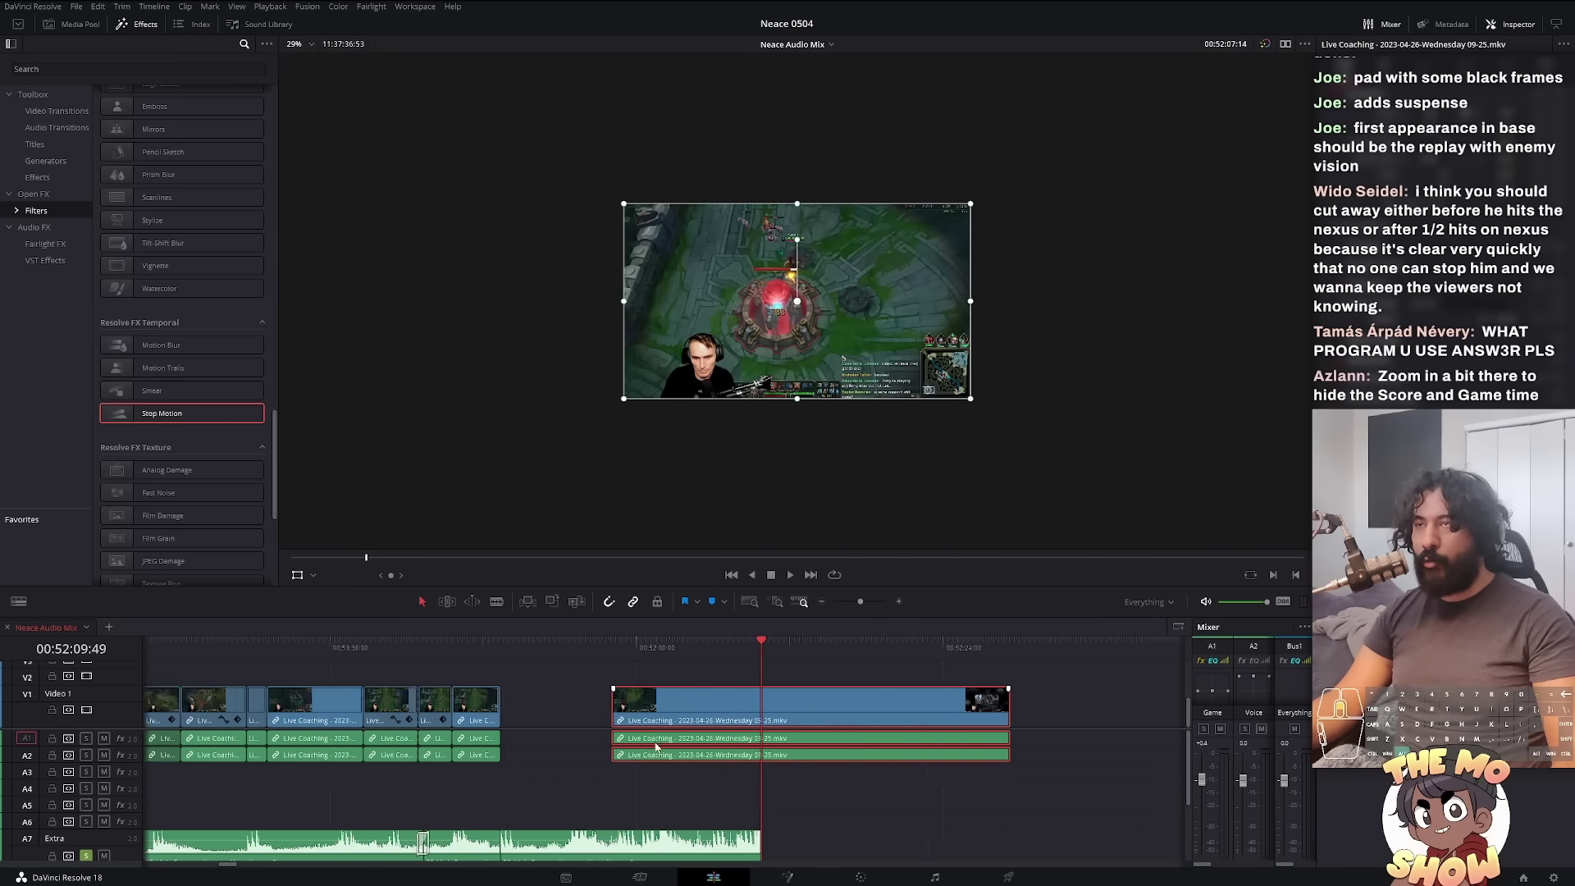
{"action": "scroll", "coordinate": [665, 670], "scroll_direction": "up", "scroll_amount": 3}
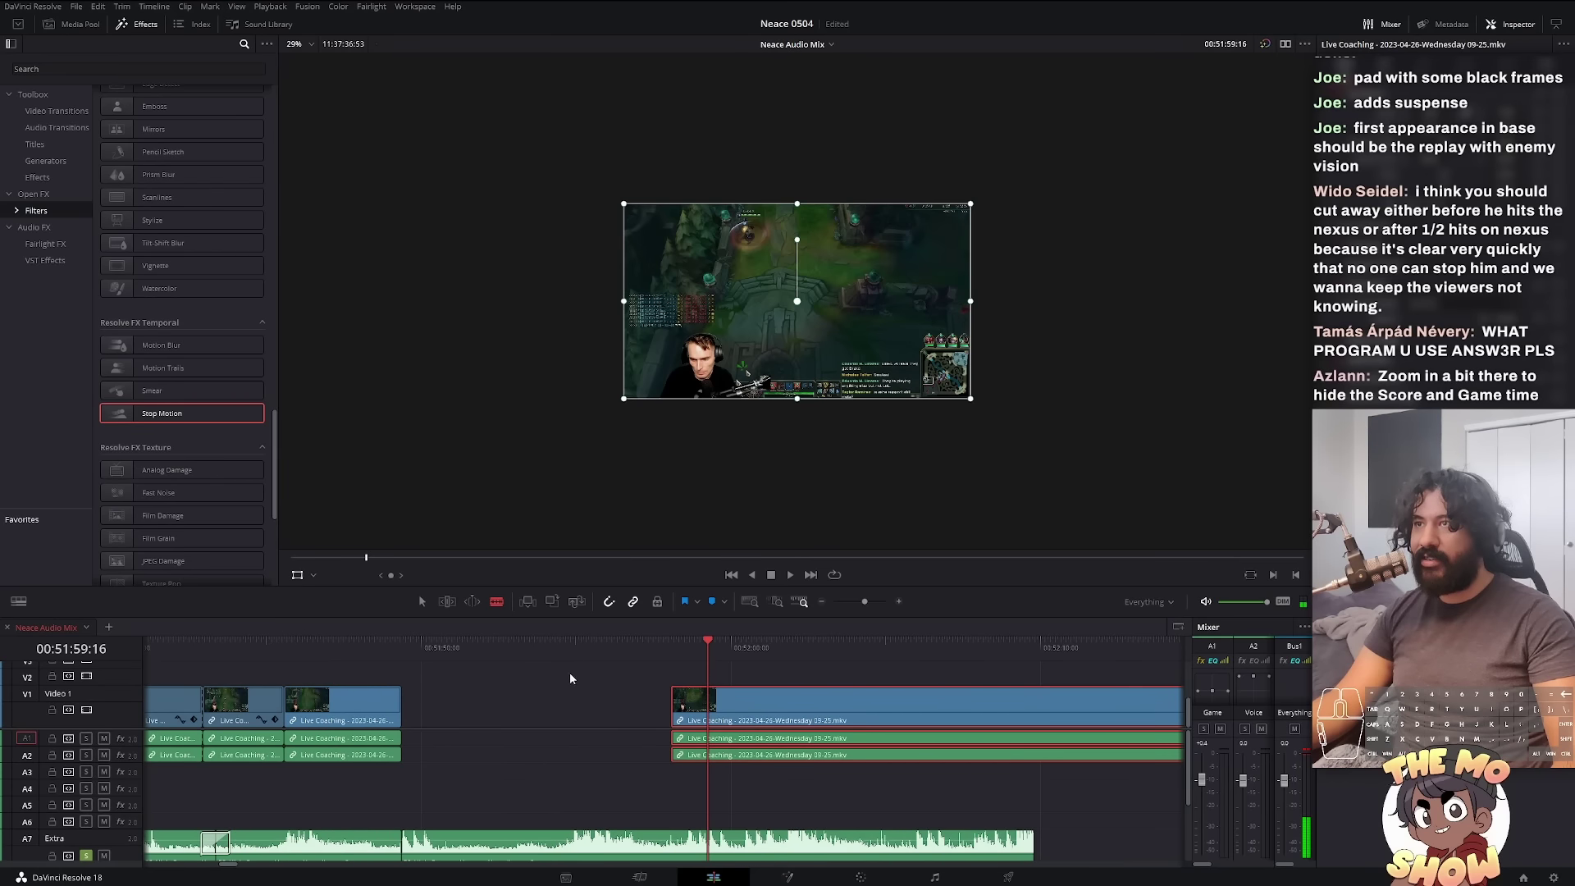
{"action": "left_click", "coordinate": [575, 650]}
{"action": "scroll", "coordinate": [576, 656], "scroll_direction": "up", "scroll_amount": 3}
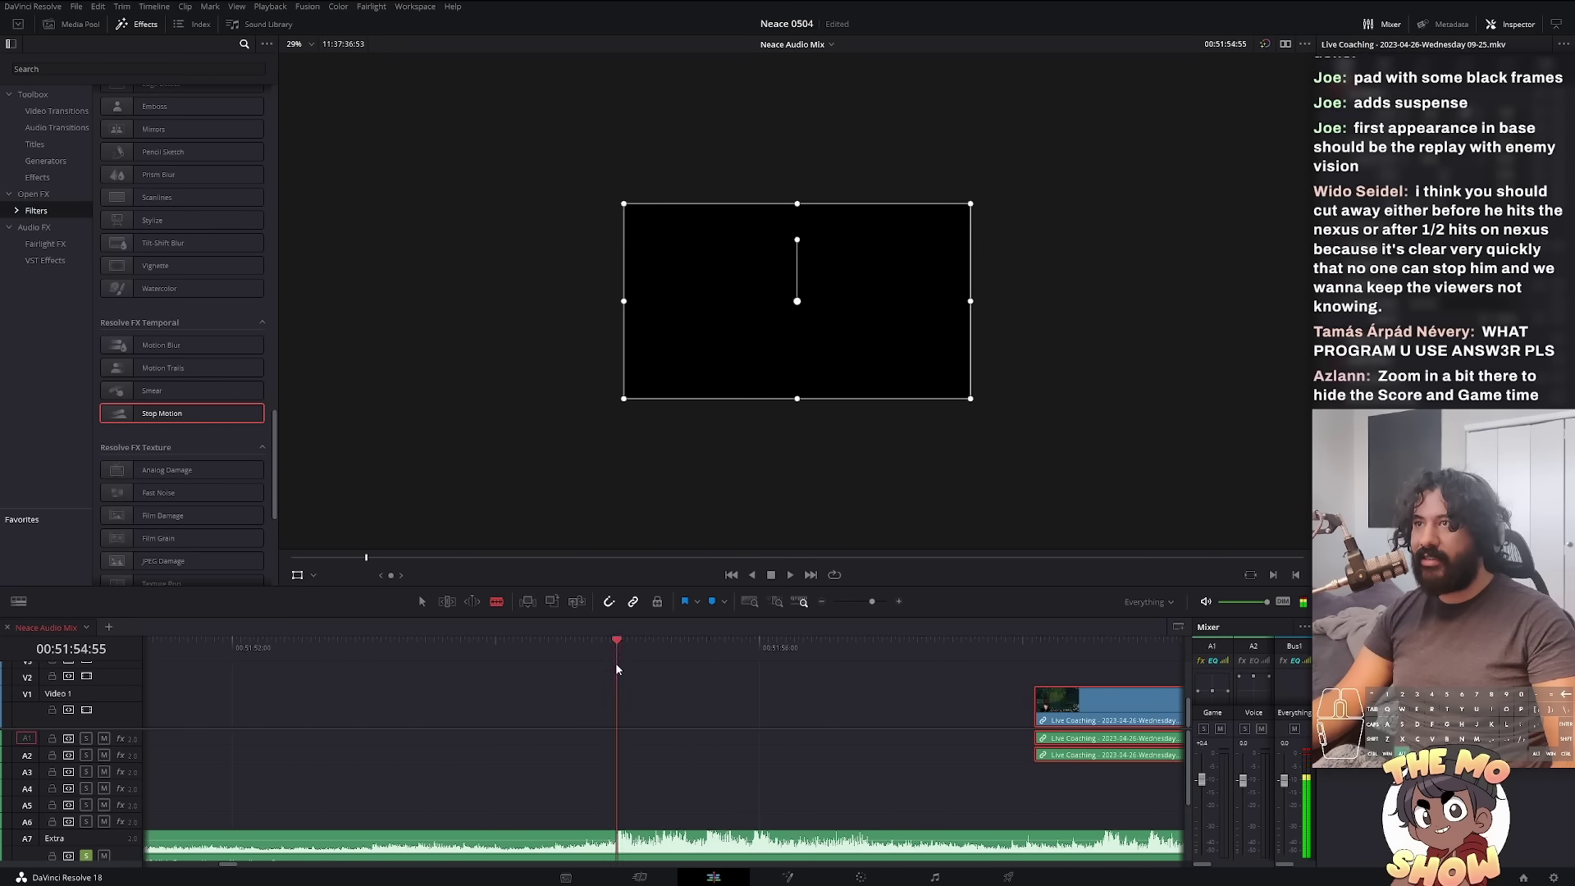
{"action": "key", "text": "space"}
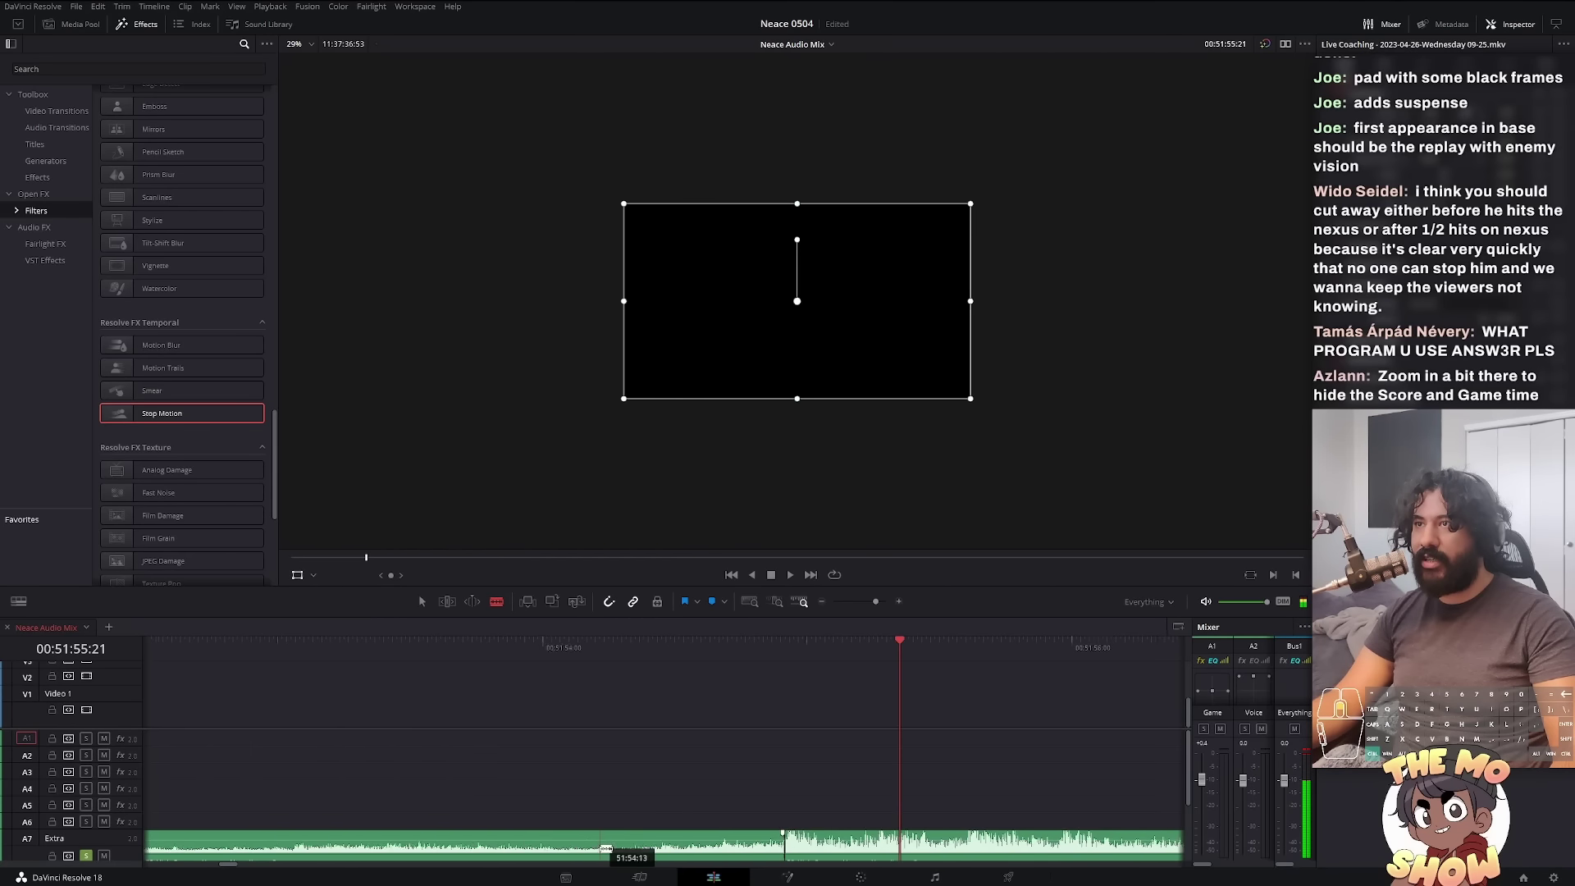
{"action": "scroll", "coordinate": [620, 785], "scroll_direction": "down", "scroll_amount": 3}
{"action": "scroll", "coordinate": [597, 808], "scroll_direction": "up", "scroll_amount": 3}
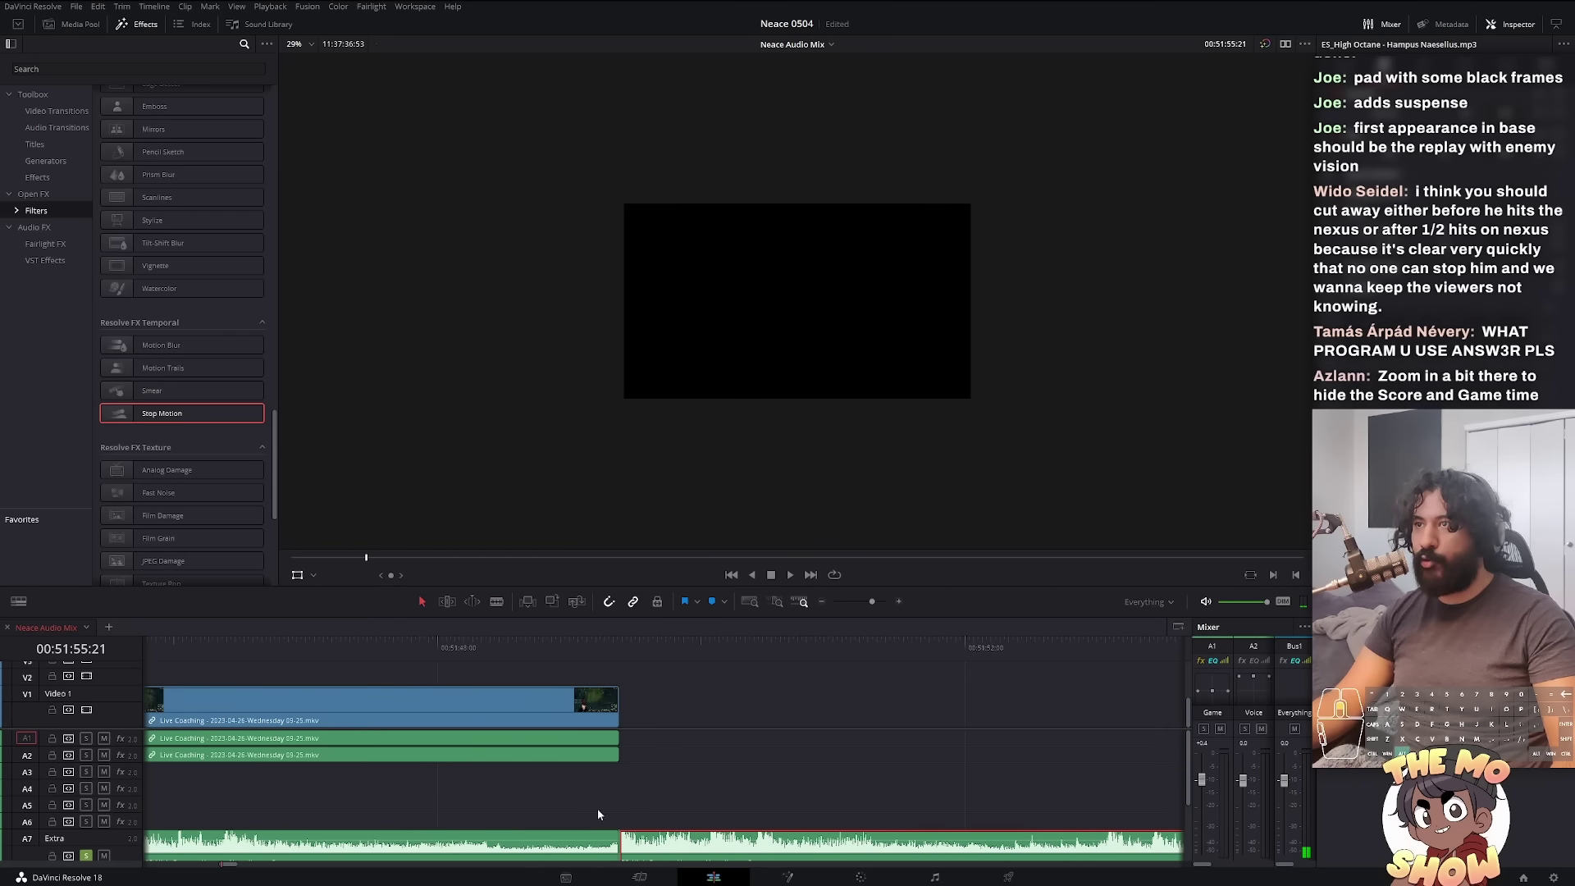
{"action": "scroll", "coordinate": [589, 808], "scroll_direction": "down", "scroll_amount": 3}
{"action": "left_click", "coordinate": [402, 646]}
{"action": "key", "text": "space"}
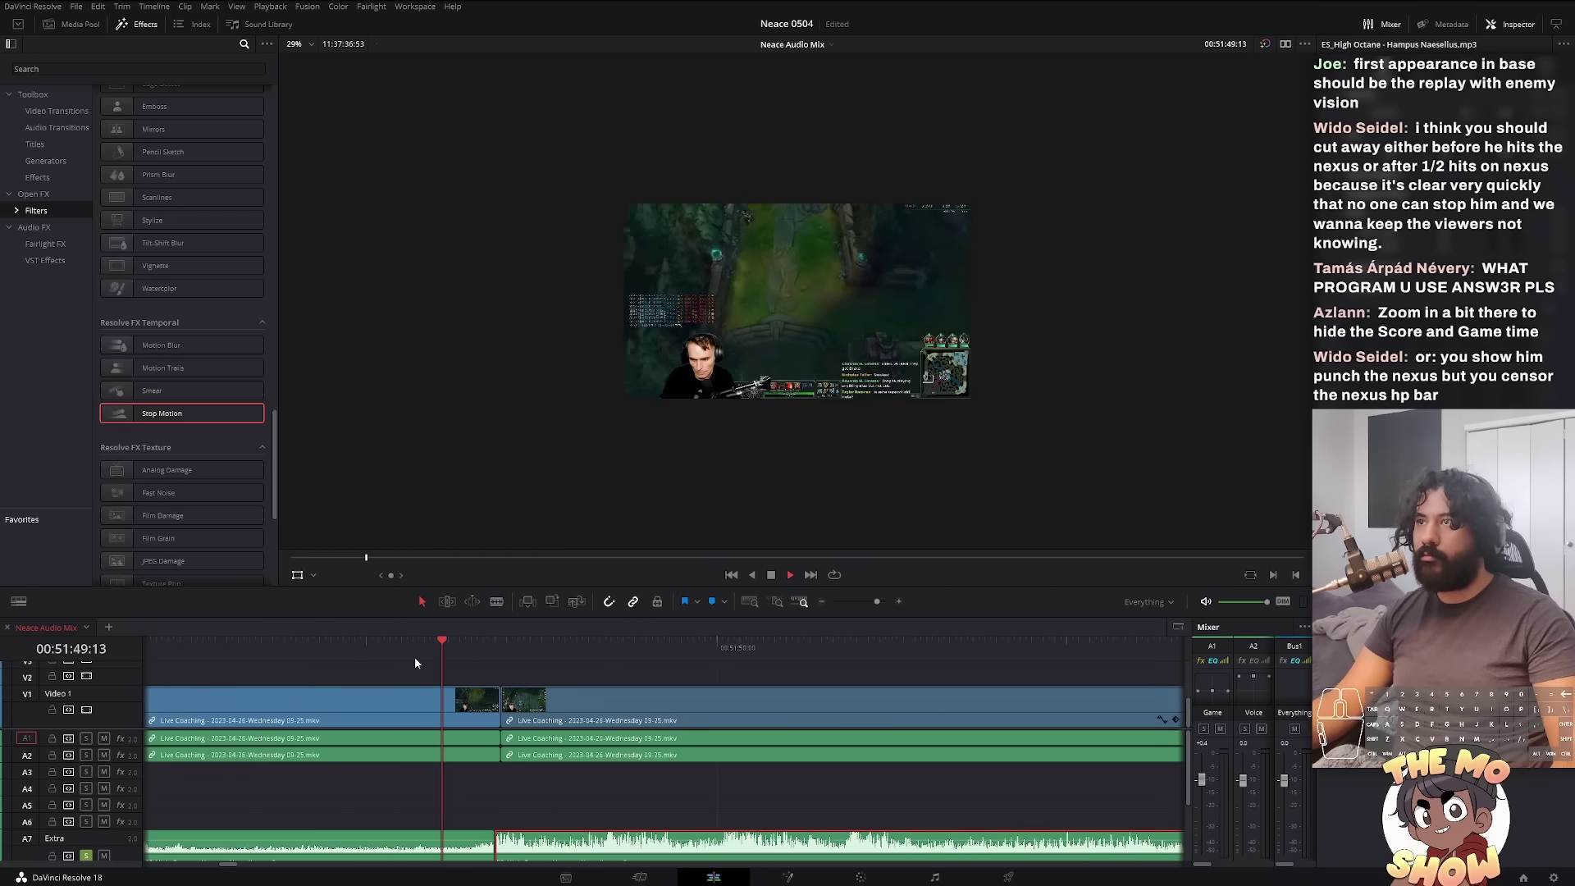
{"action": "scroll", "coordinate": [603, 751], "scroll_direction": "down", "scroll_amount": 3}
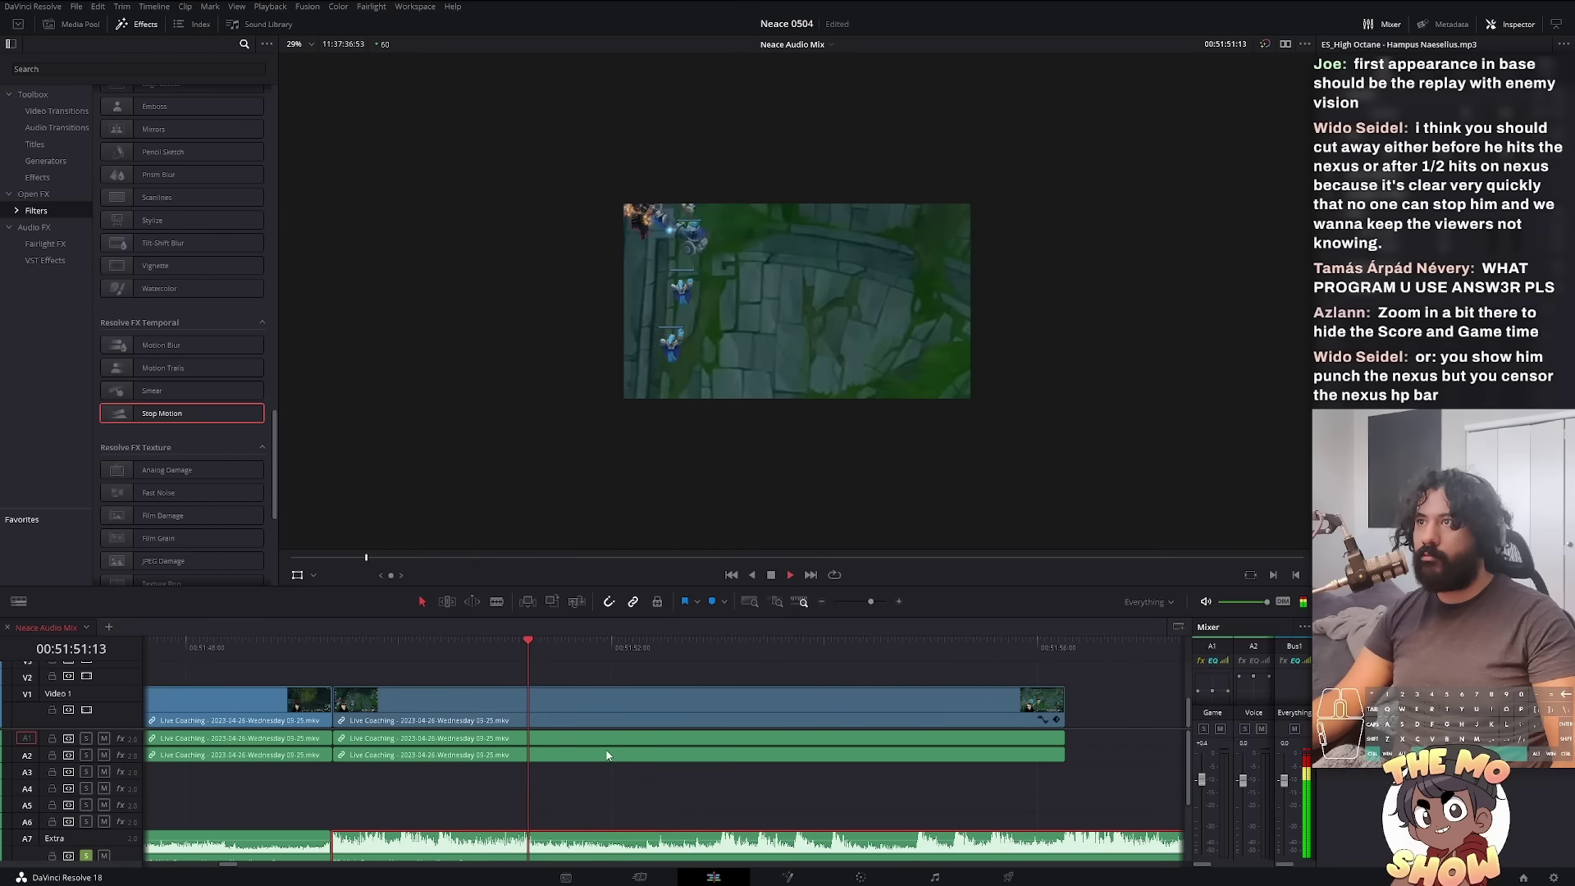
{"action": "scroll", "coordinate": [543, 714], "scroll_direction": "up", "scroll_amount": 3}
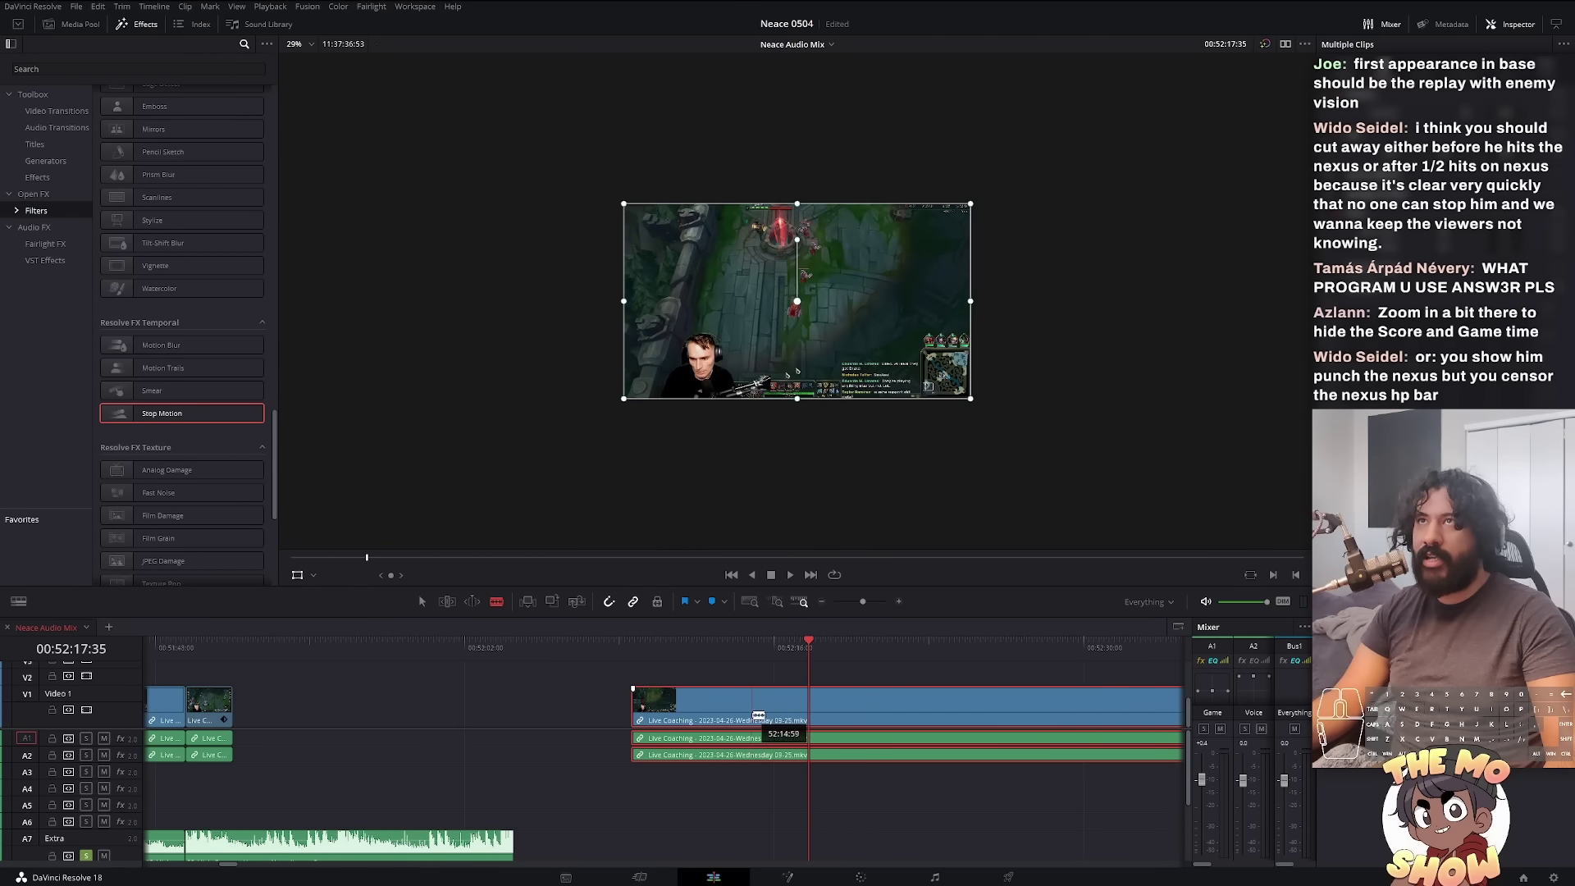
{"action": "scroll", "coordinate": [776, 717], "scroll_direction": "up", "scroll_amount": 3}
{"action": "mouse_move", "coordinate": [819, 714]}
{"action": "left_mouse_down"}
{"action": "mouse_move", "coordinate": [876, 715]}
{"action": "mouse_move", "coordinate": [787, 714]}
{"action": "left_mouse_up"}
{"action": "scroll", "coordinate": [877, 715], "scroll_direction": "down", "scroll_amount": 5}
{"action": "scroll", "coordinate": [776, 720], "scroll_direction": "up", "scroll_amount": 5}
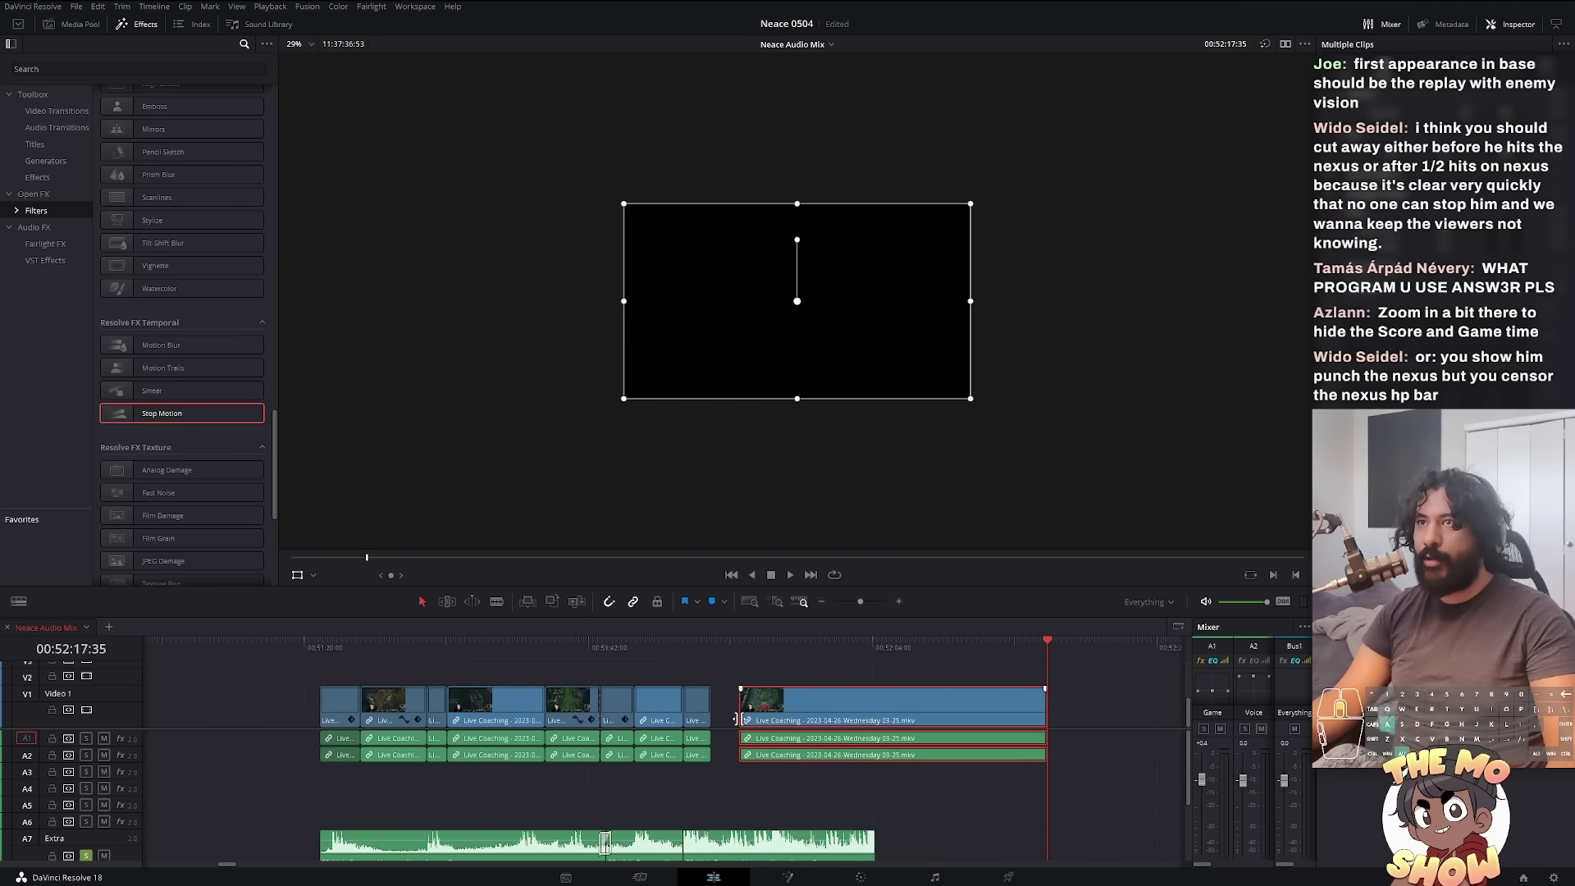
{"action": "scroll", "coordinate": [747, 708], "scroll_direction": "up", "scroll_amount": 3}
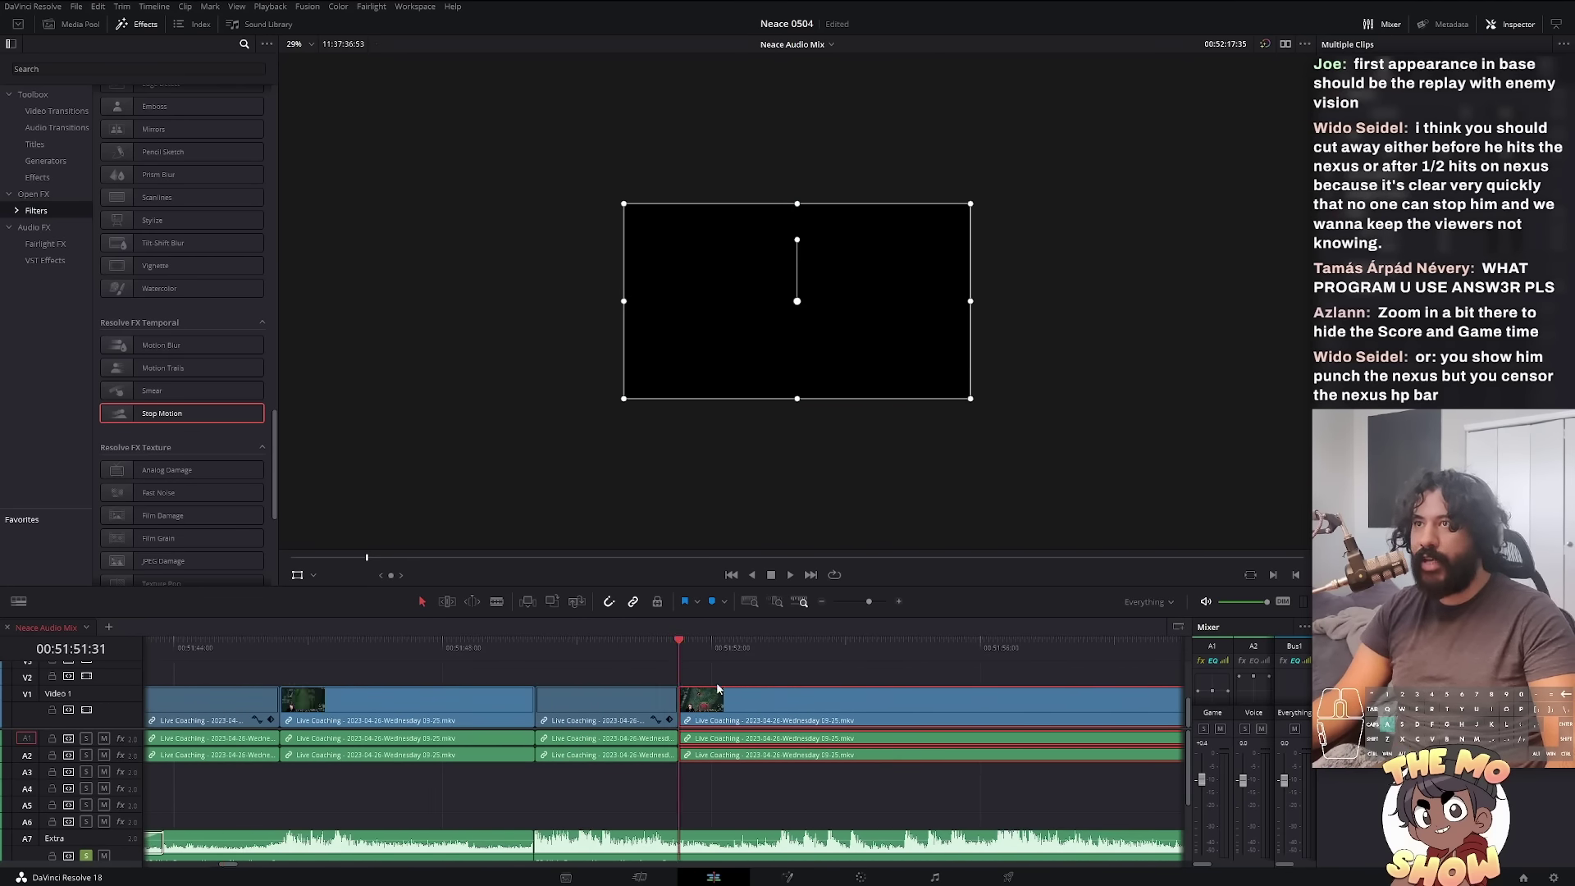
{"action": "scroll", "coordinate": [726, 691], "scroll_direction": "up", "scroll_amount": 4}
{"action": "left_click", "coordinate": [478, 646]}
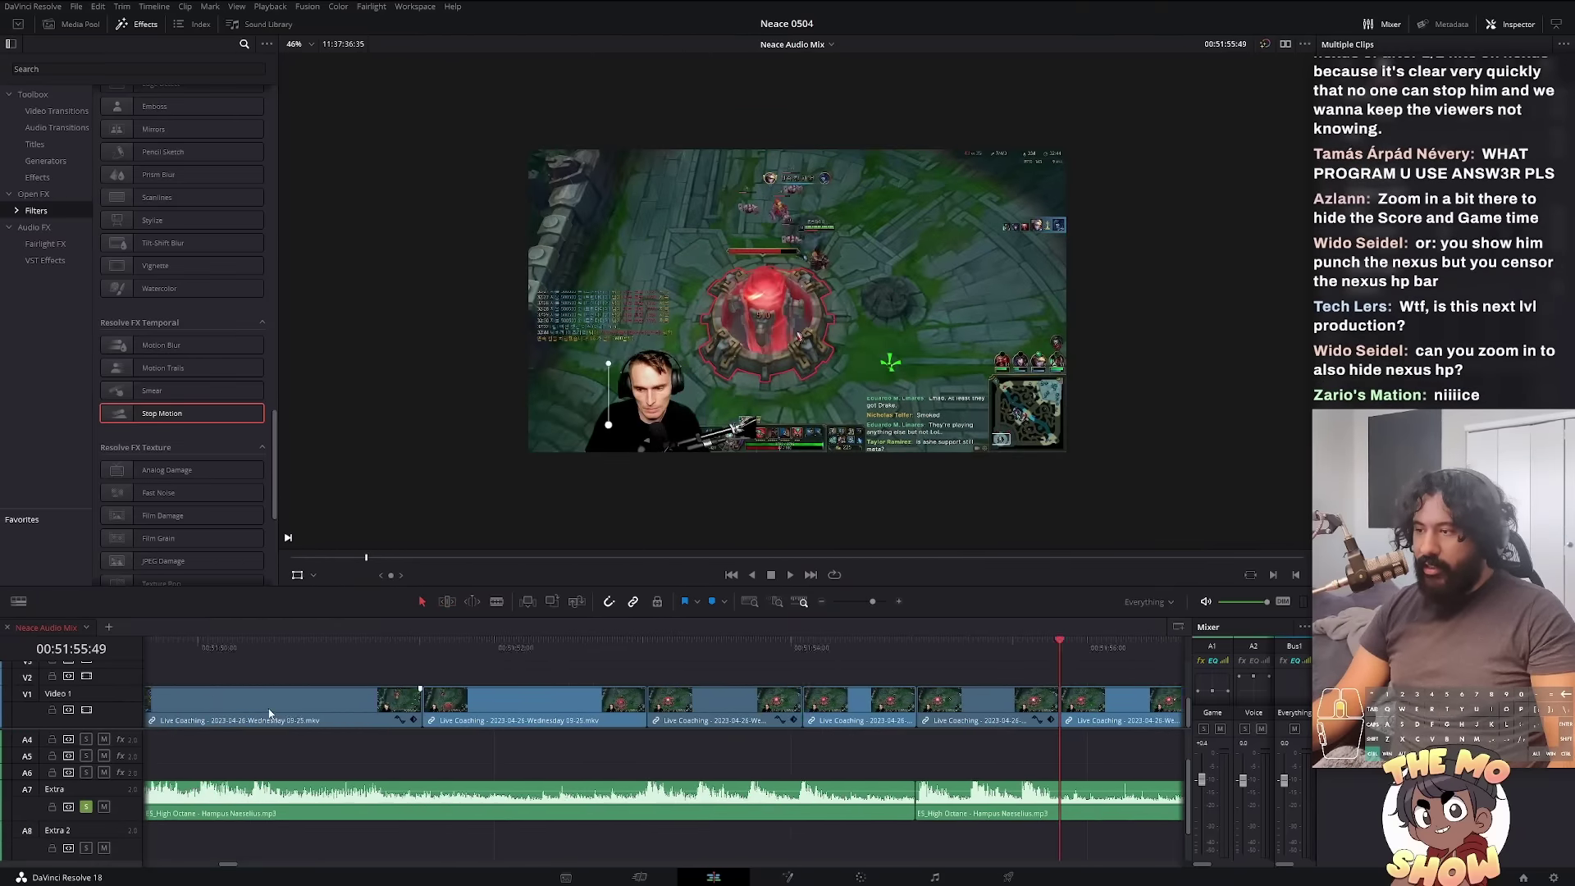
{"action": "scroll", "coordinate": [313, 717], "scroll_direction": "up", "scroll_amount": 2}
{"action": "left_click", "coordinate": [308, 644]}
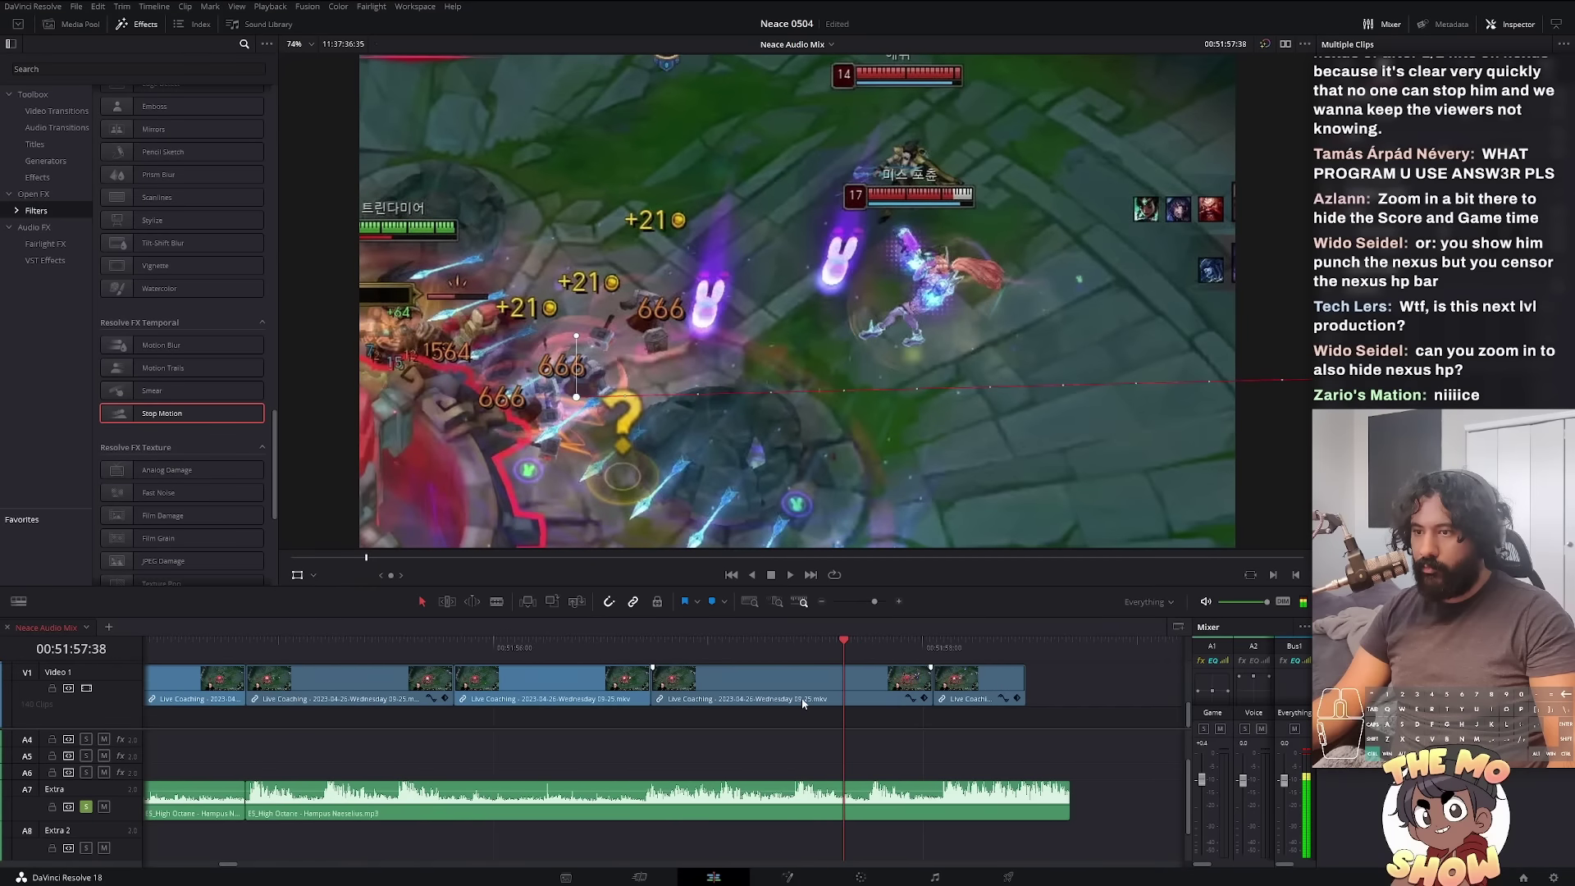
{"action": "scroll", "coordinate": [803, 704], "scroll_direction": "down", "scroll_amount": 2}
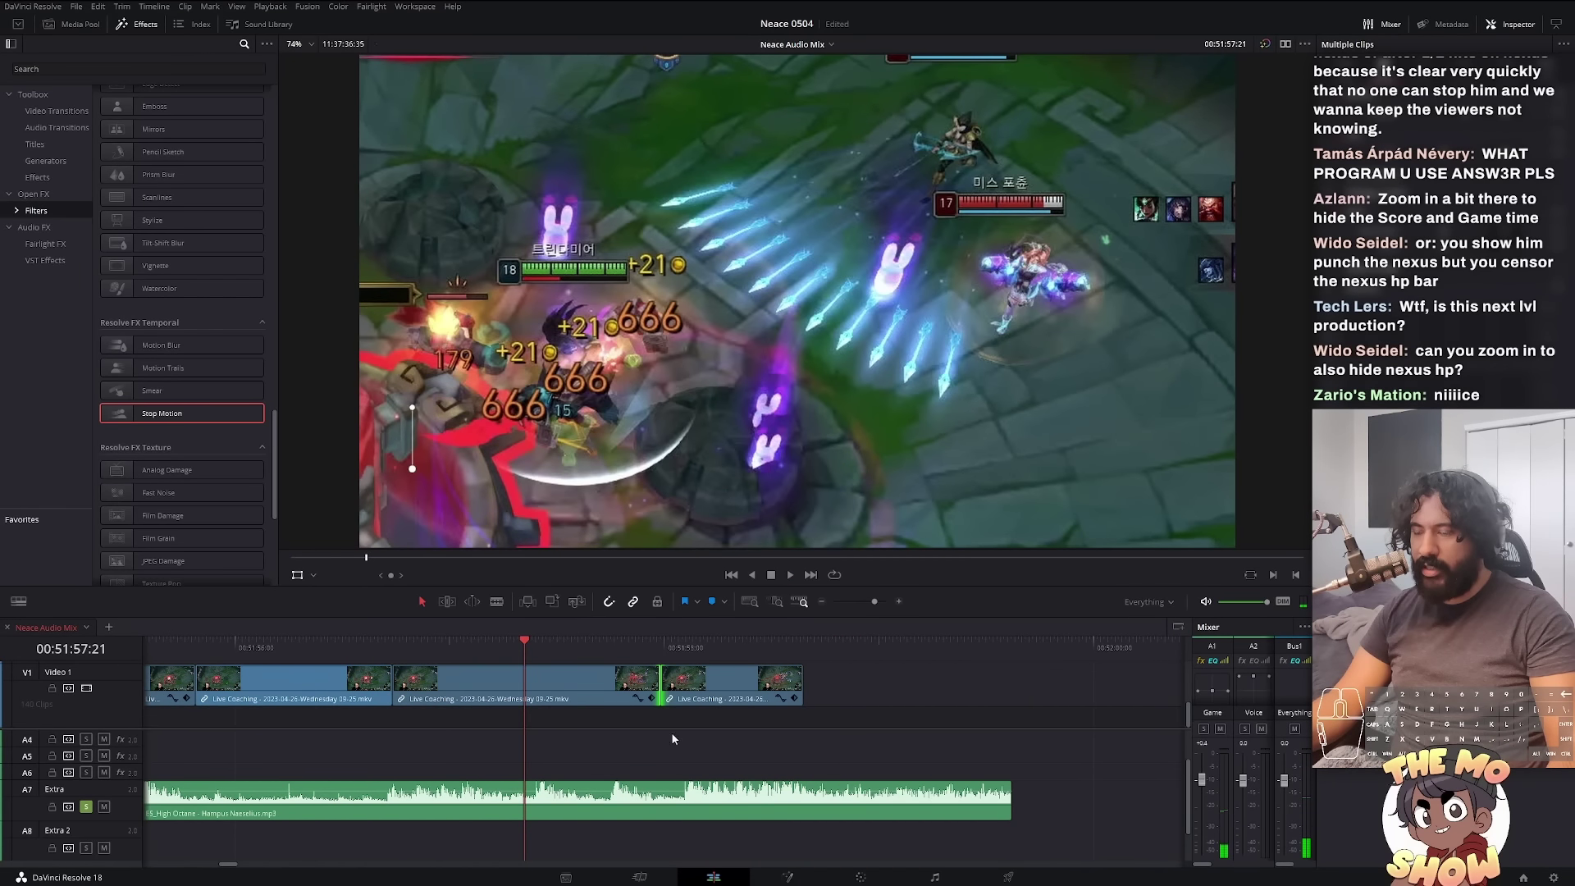
{"action": "scroll", "coordinate": [676, 733], "scroll_direction": "up", "scroll_amount": 2}
{"action": "scroll", "coordinate": [699, 772], "scroll_direction": "up", "scroll_amount": 1}
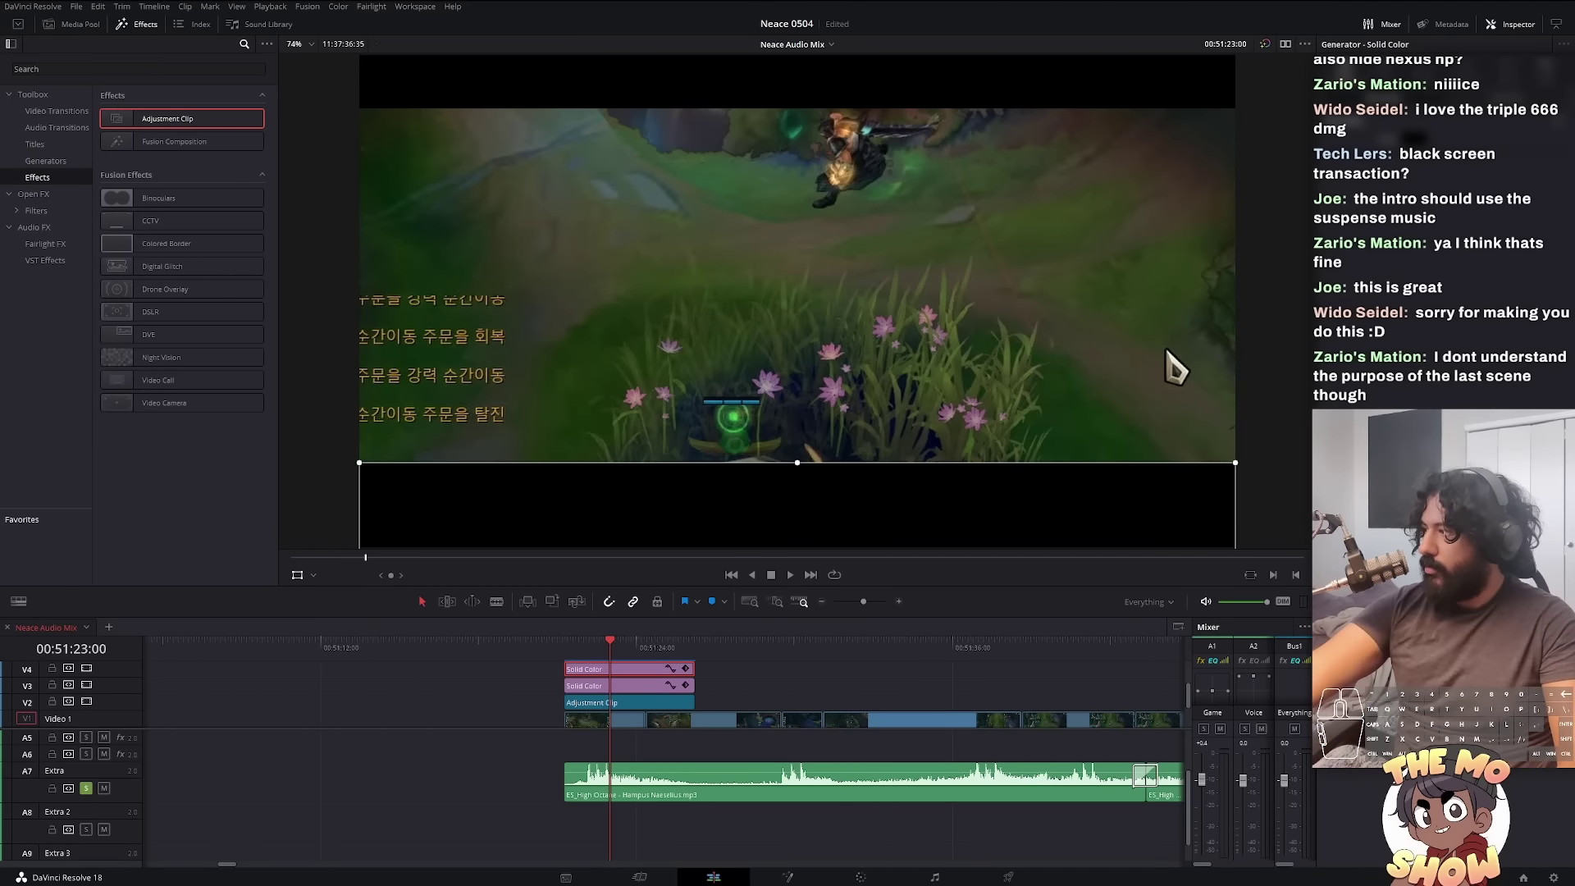
Step: Switch to the Color page and browse another category of colour looks
{"action": "key", "text": "shift+6"}
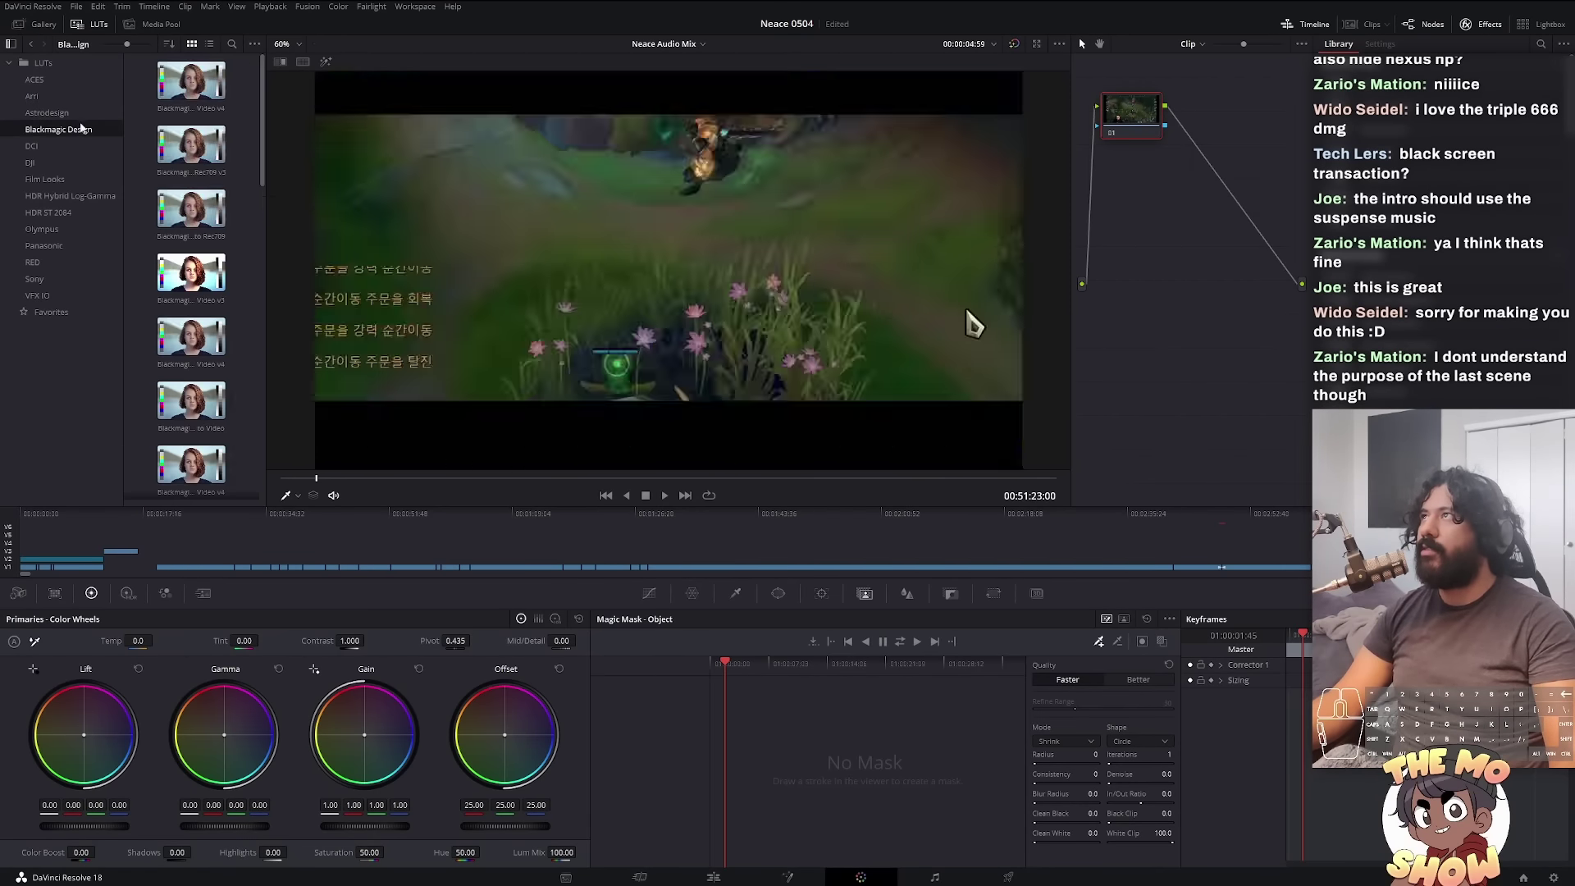
{"action": "key", "text": "Down"}
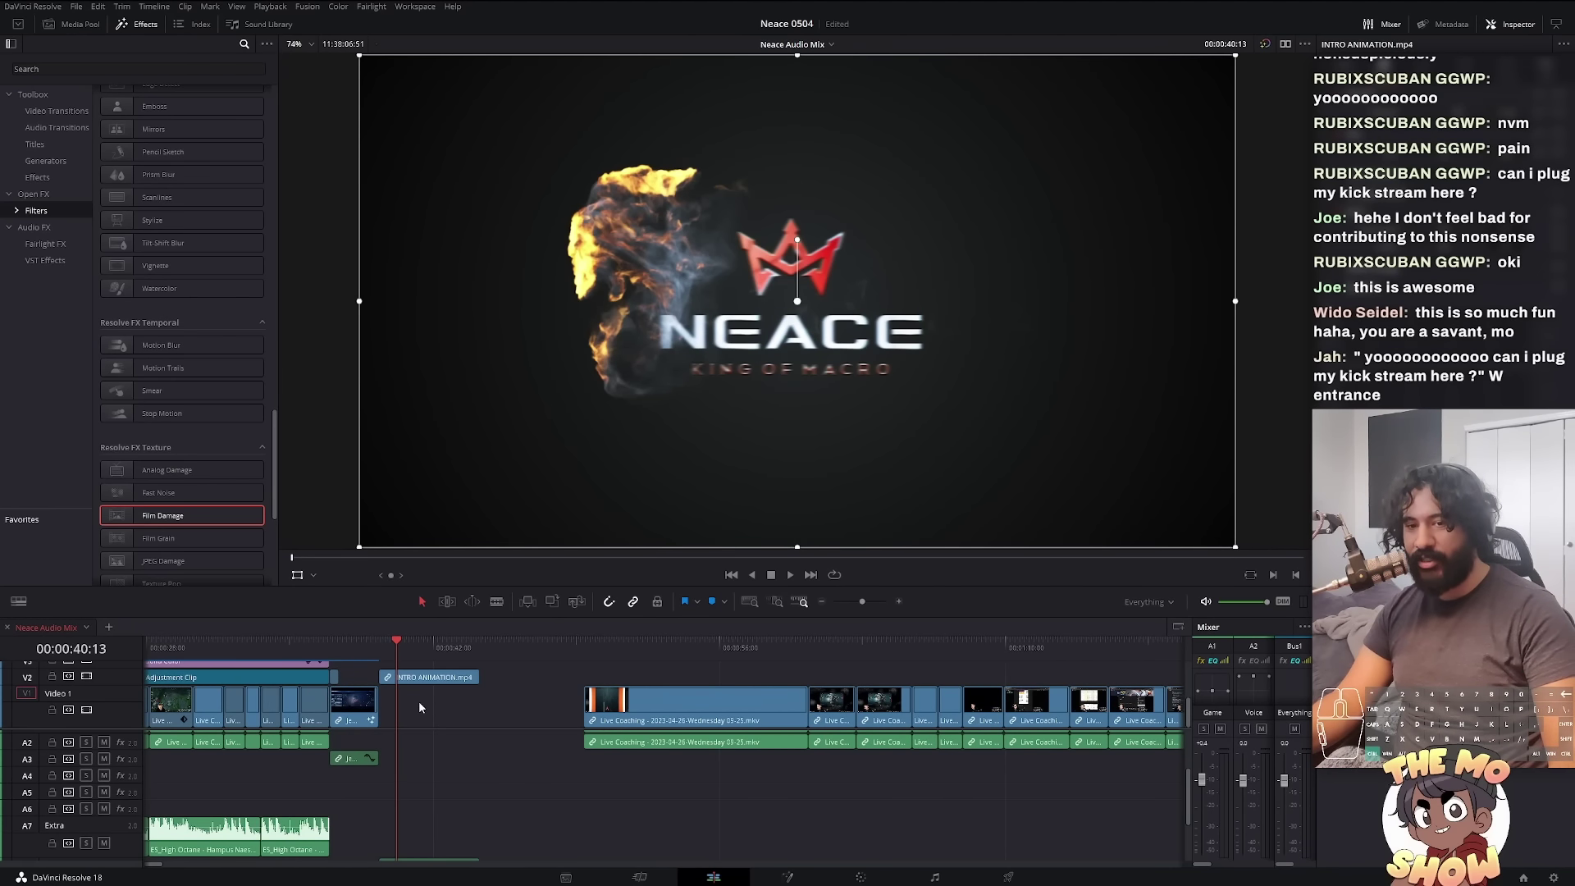
{"action": "scroll", "coordinate": [419, 700], "scroll_direction": "up", "scroll_amount": 1}
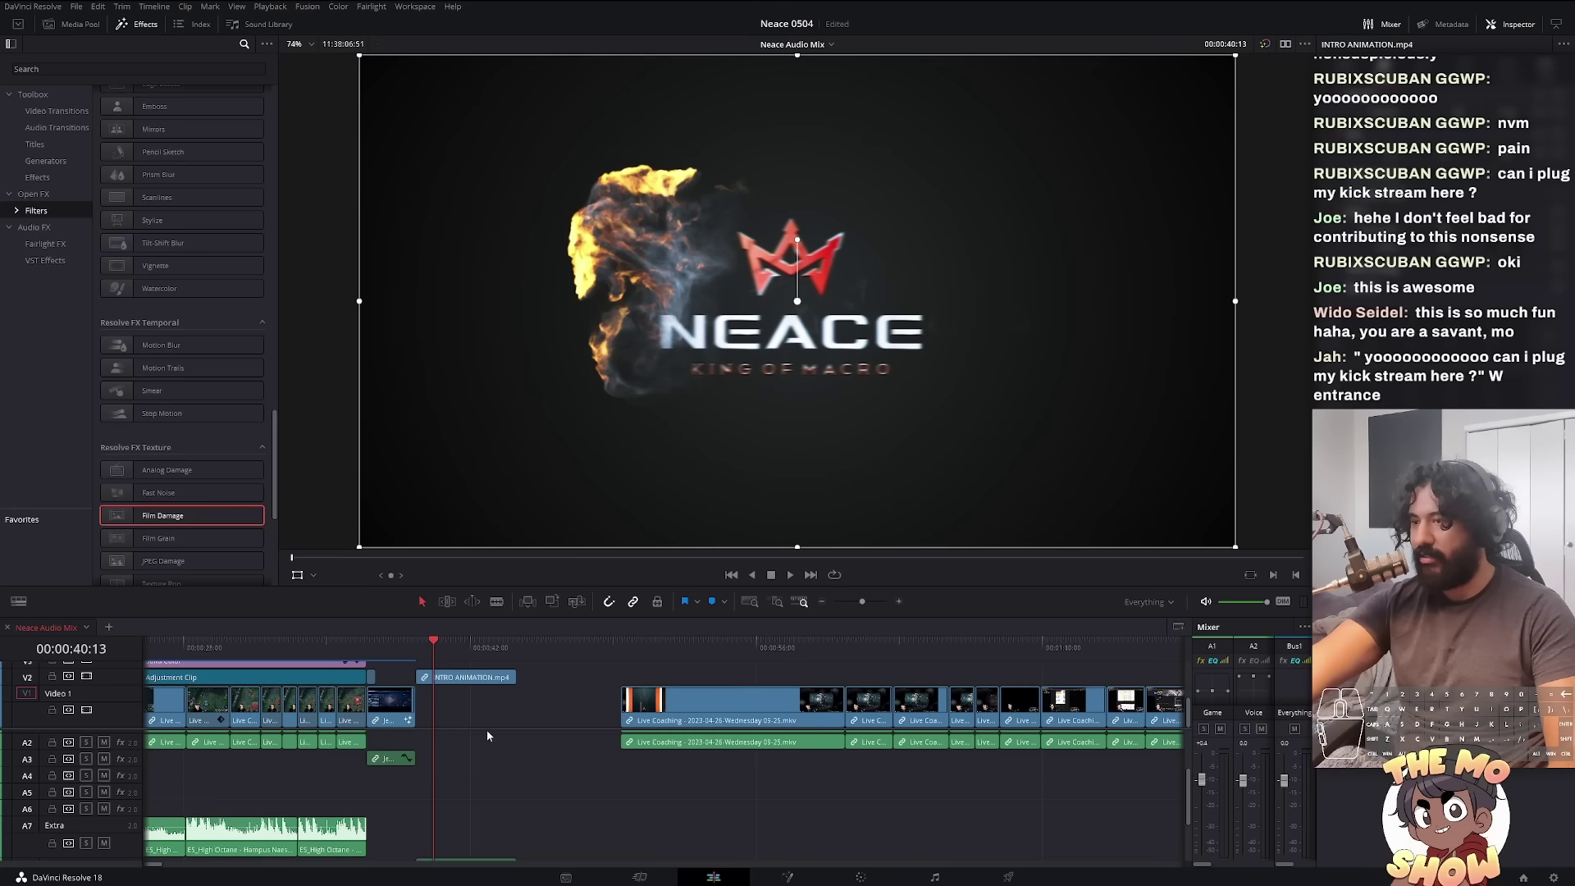
Step: Move the playhead to where the gameplay begins after the intro
{"action": "left_click", "coordinate": [620, 642]}
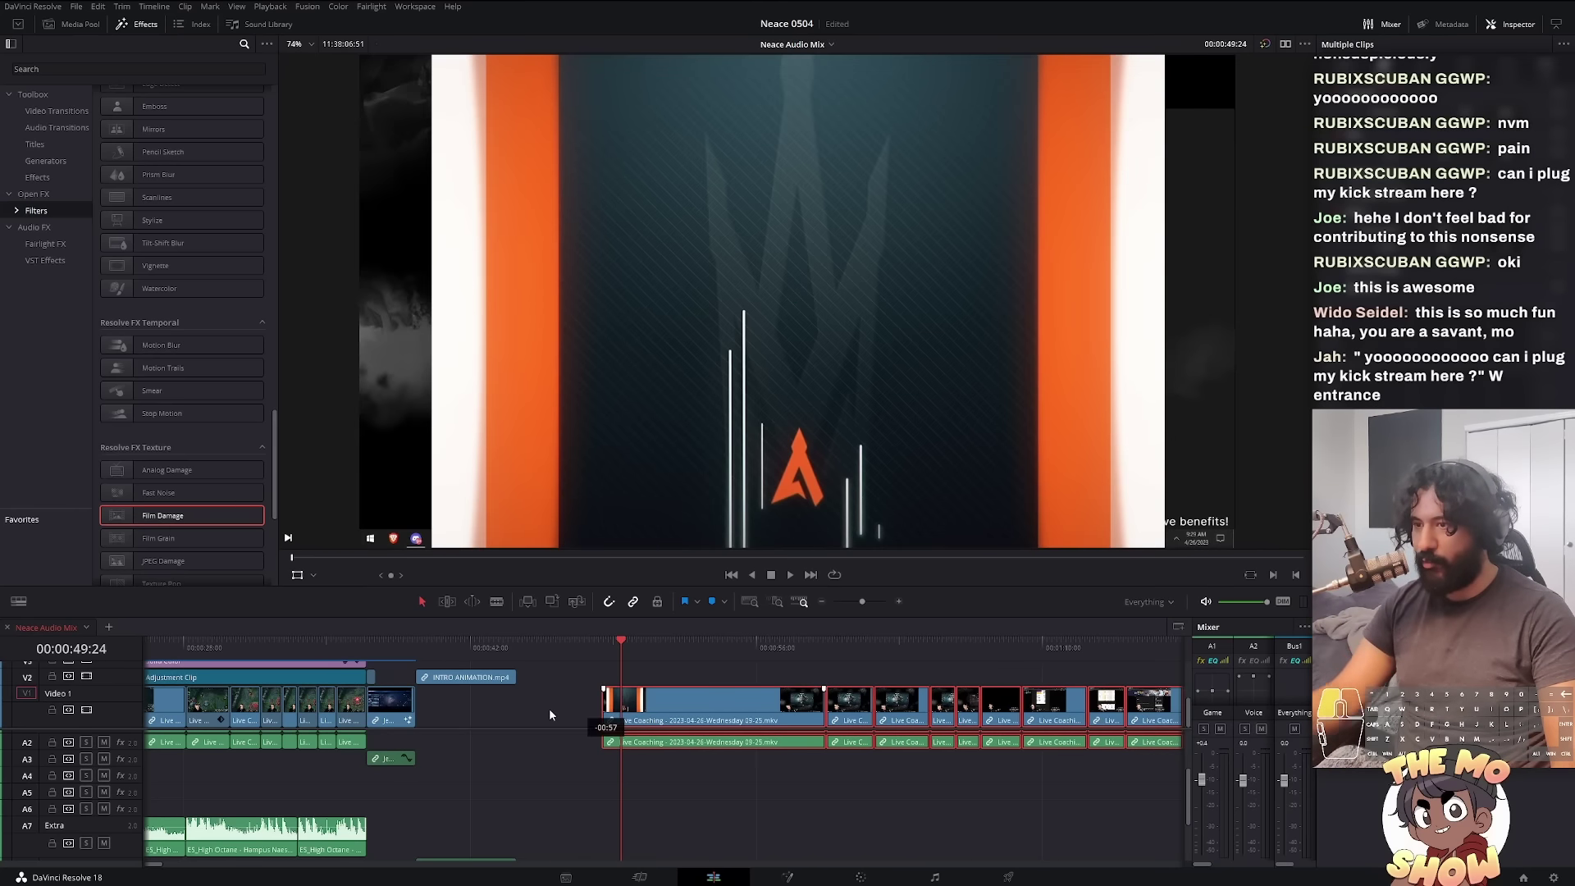
{"action": "scroll", "coordinate": [641, 711], "scroll_direction": "up", "scroll_amount": 3}
{"action": "scroll", "coordinate": [641, 711], "scroll_direction": "up", "scroll_amount": 3}
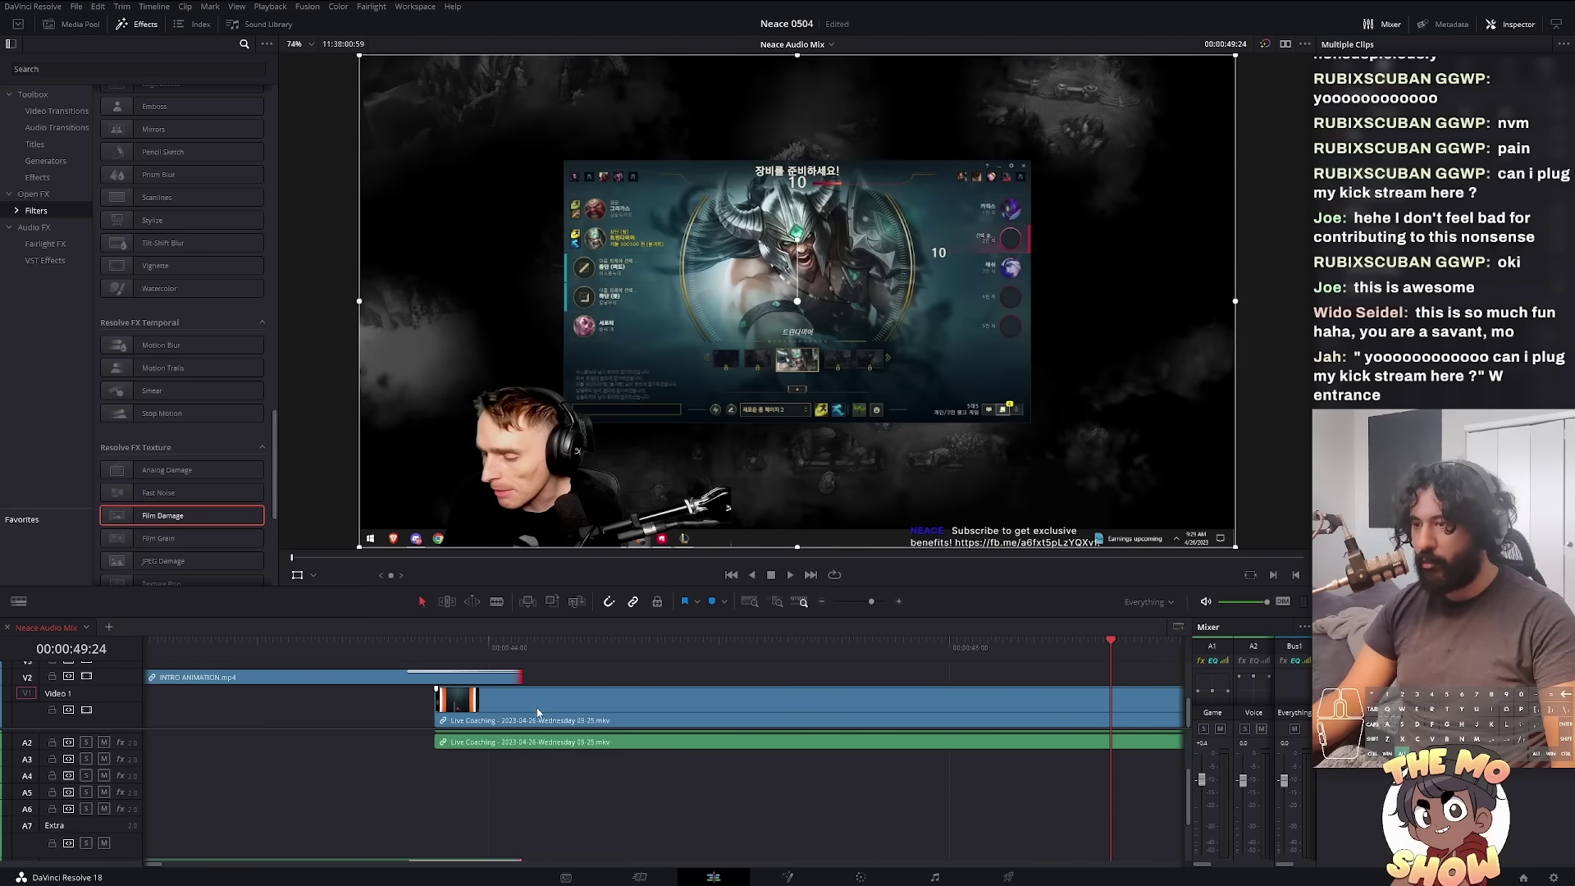